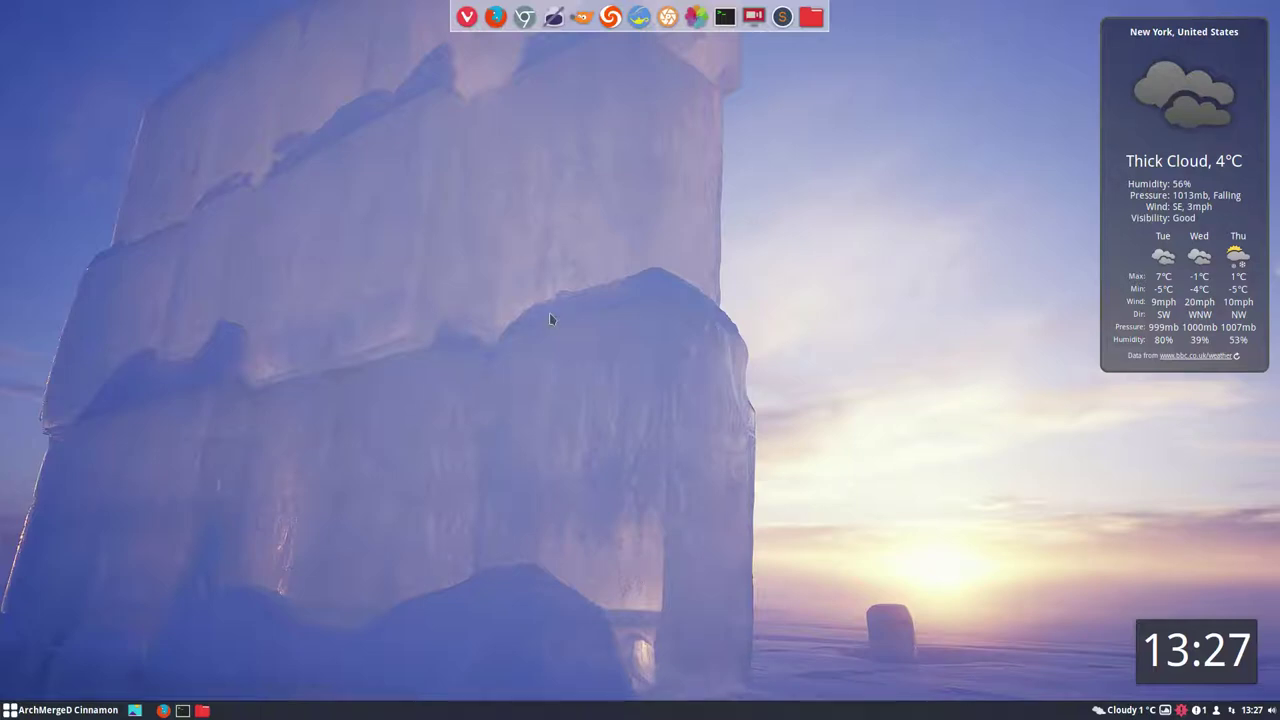
# Open the Desklets settings and remove the Weather Desklet and the Clock desklet from the desktop
pyautogui.rightClick(518, 222)
pyautogui.click(385, 392)
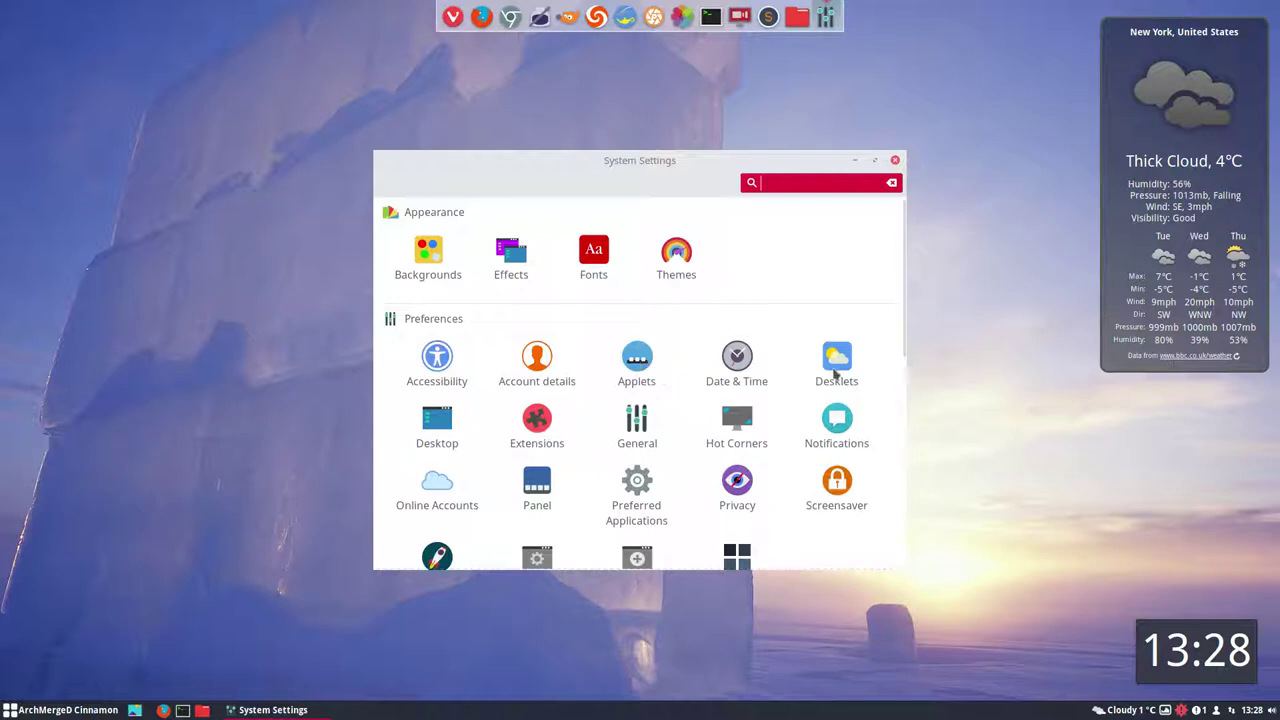
pyautogui.click(835, 373)
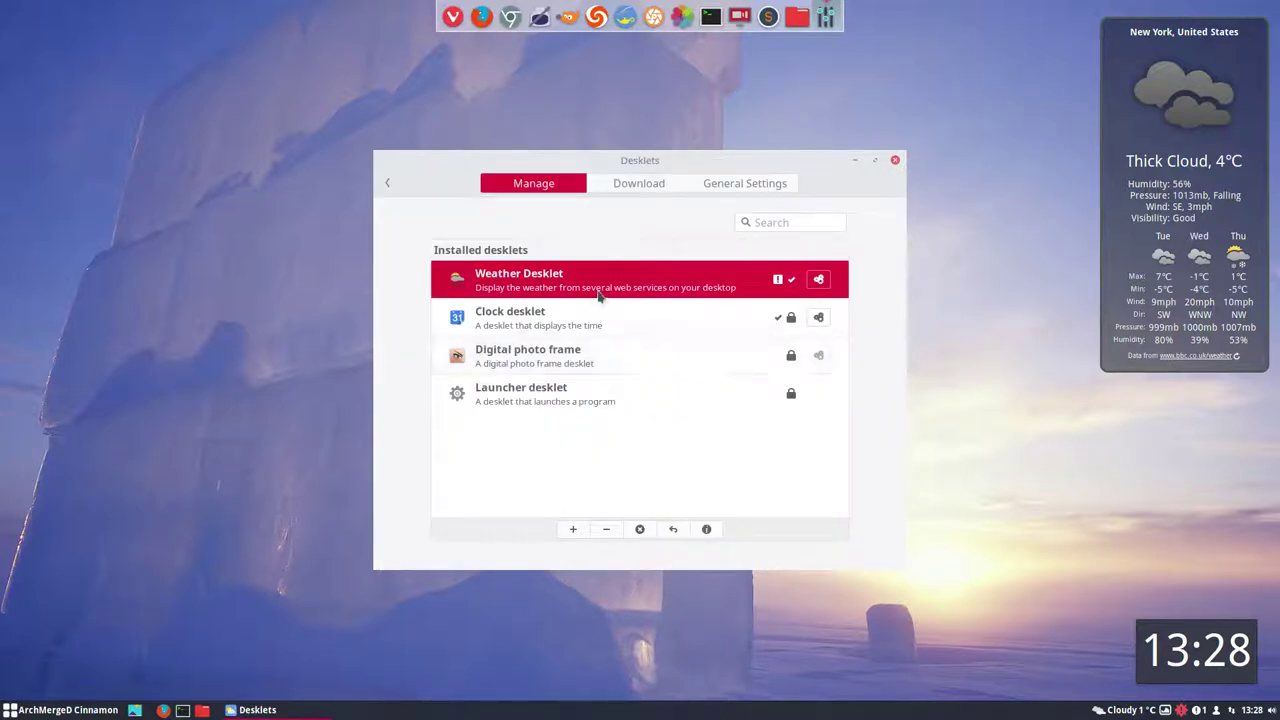
pyautogui.click(606, 529)
pyautogui.click(566, 326)
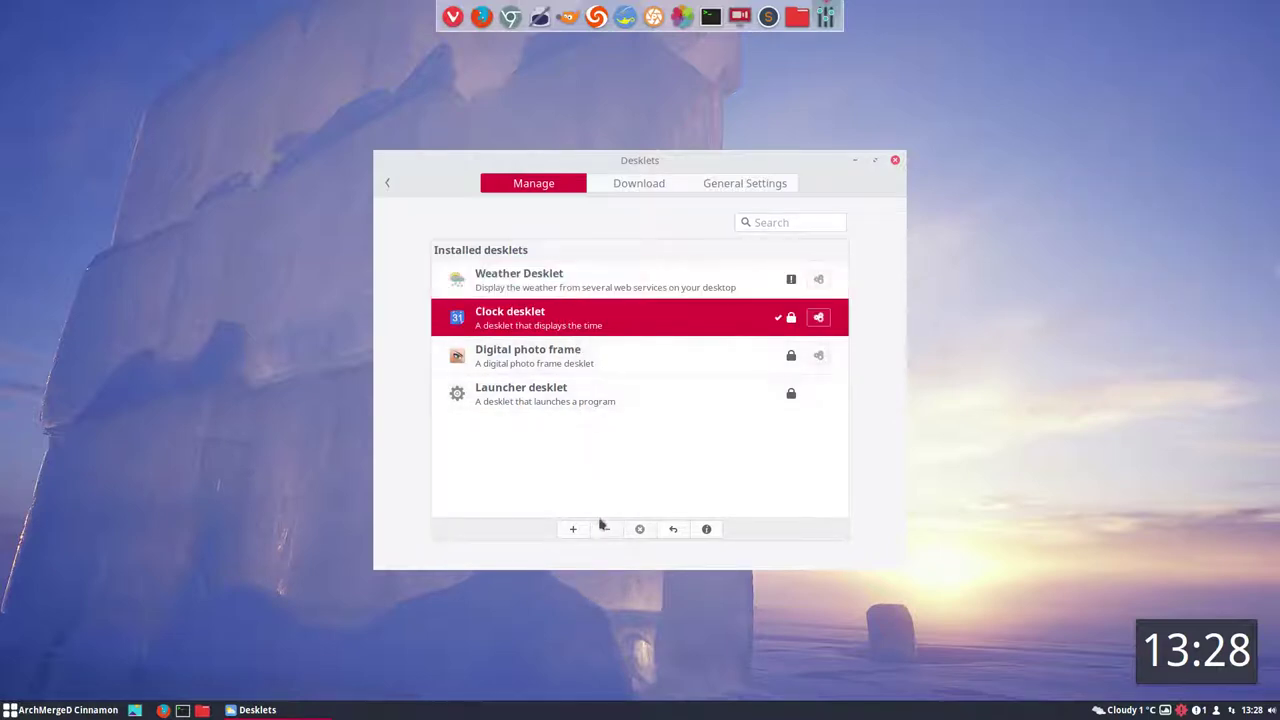
pyautogui.click(606, 530)
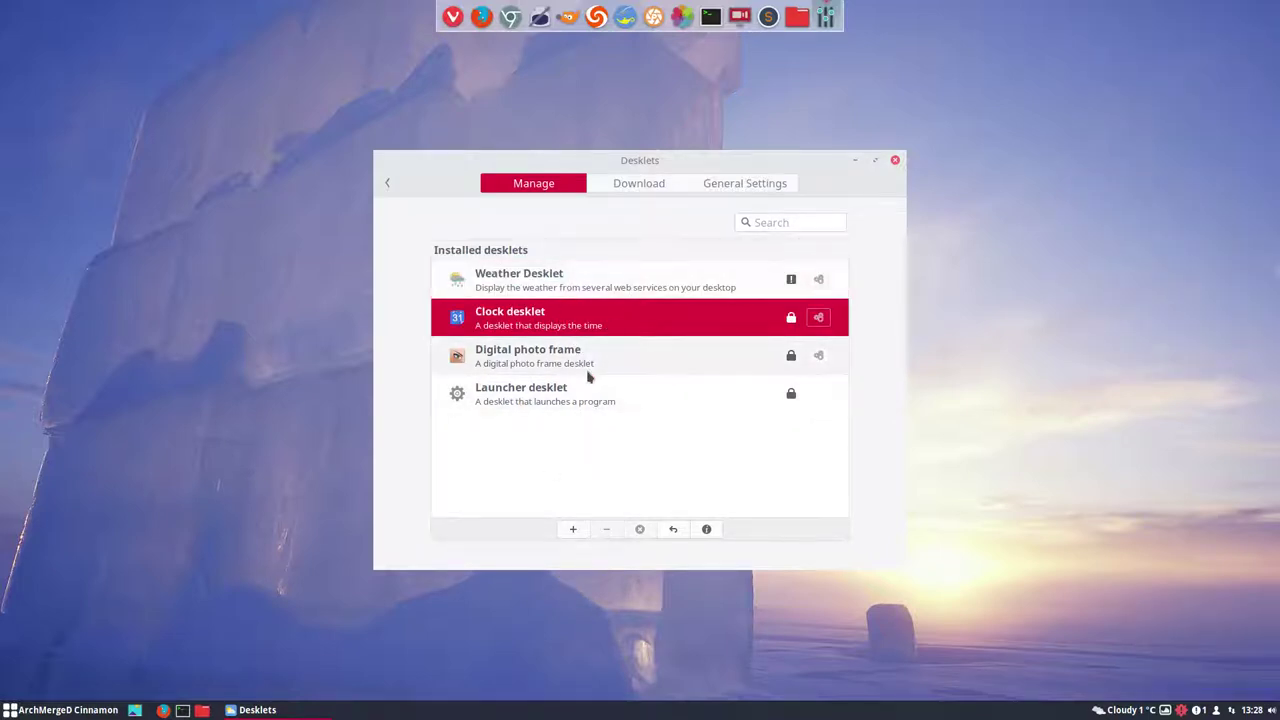
# Open the Applets settings, move the window up out of the way, and view the weather applet's forecast popup
pyautogui.click(388, 183)
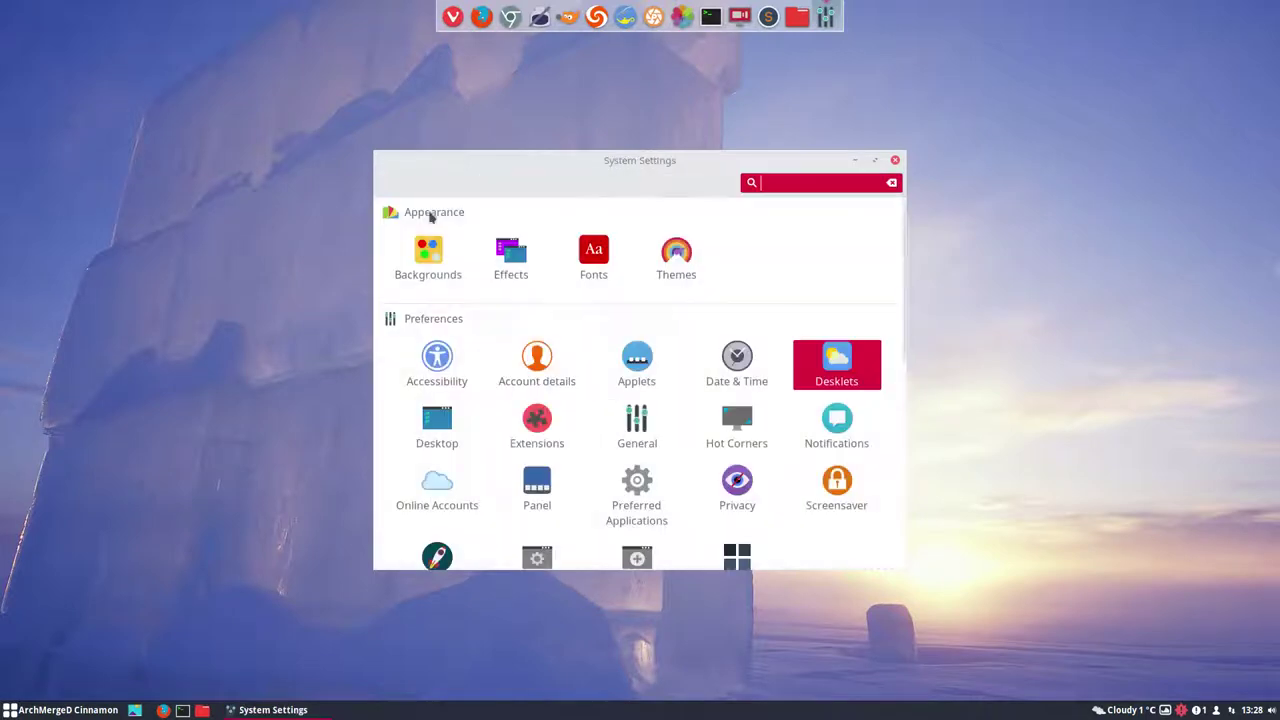
pyautogui.click(632, 362)
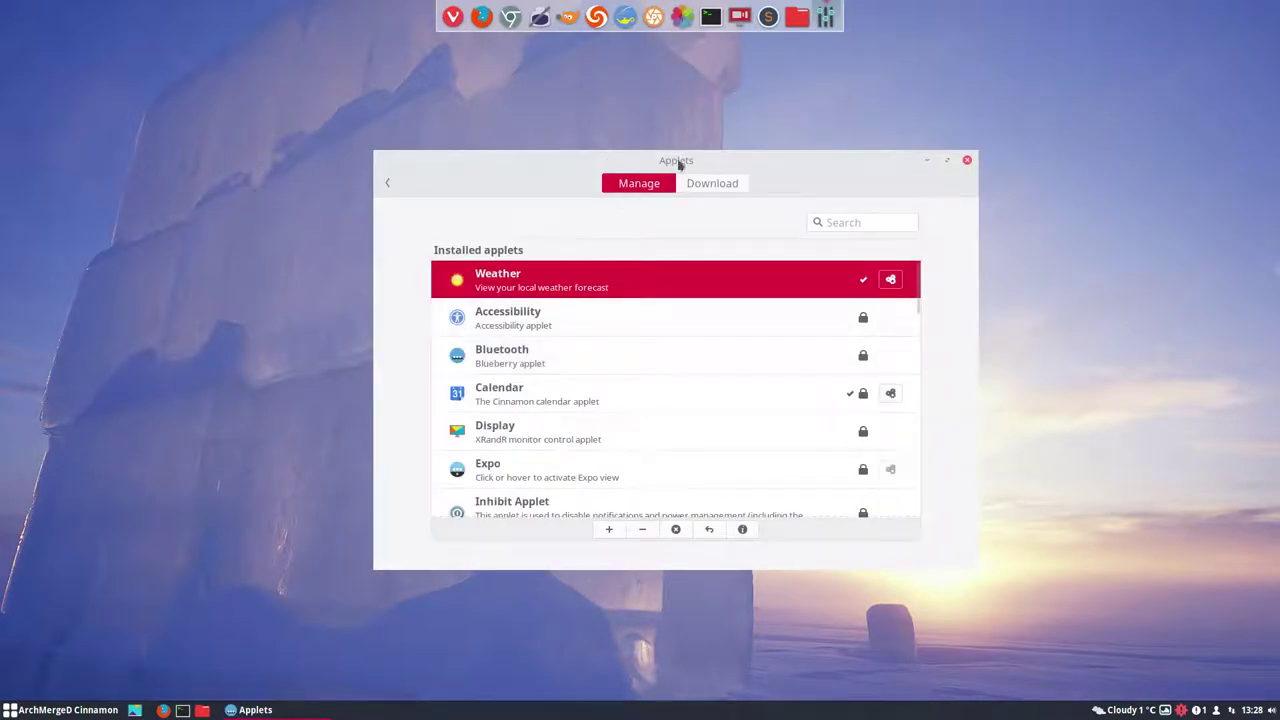
pyautogui.moveTo(678, 165); pyautogui.dragTo(573, 80)
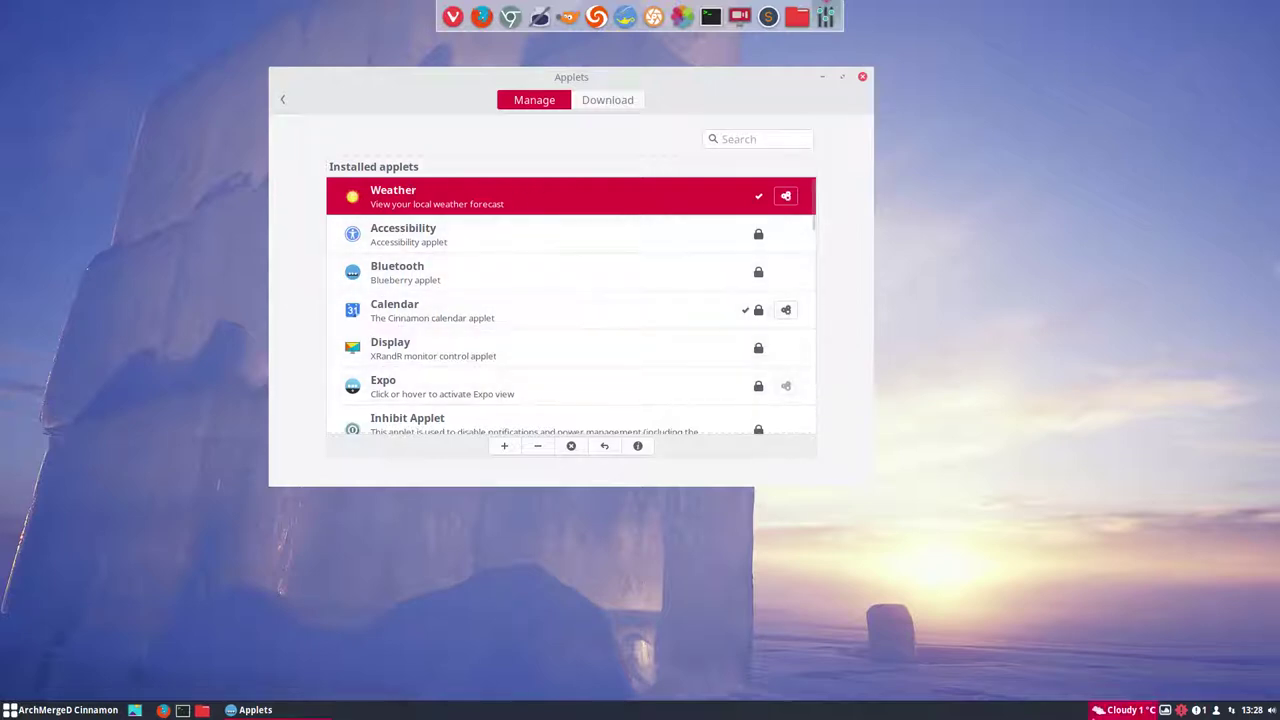
pyautogui.click(1123, 712)
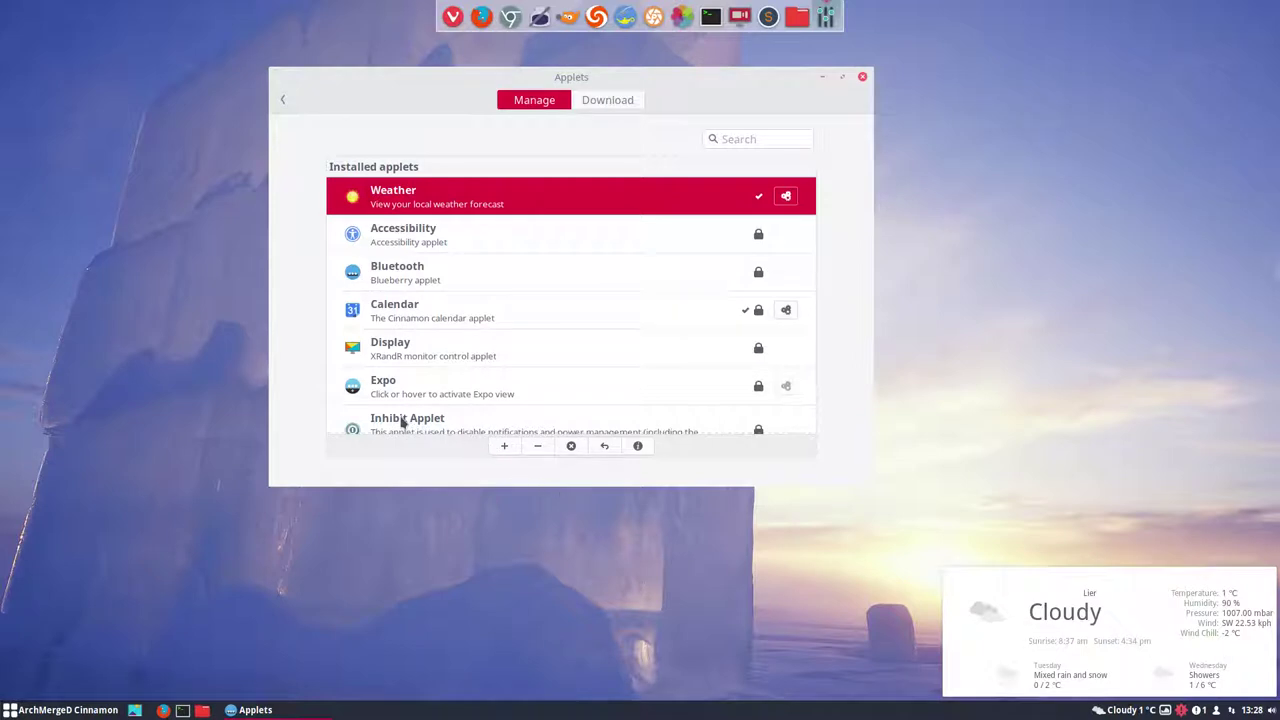
# Remove the Weather applet from the panel and uninstall it
pyautogui.click(401, 199)
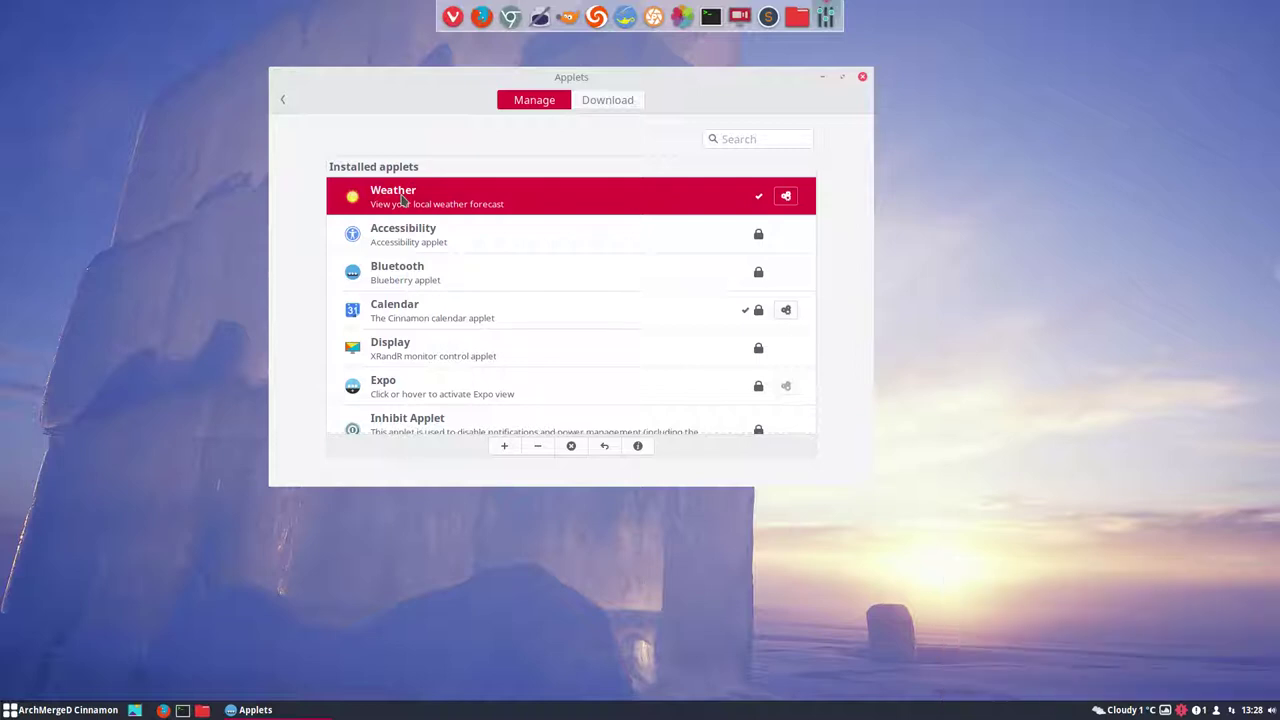
pyautogui.click(540, 447)
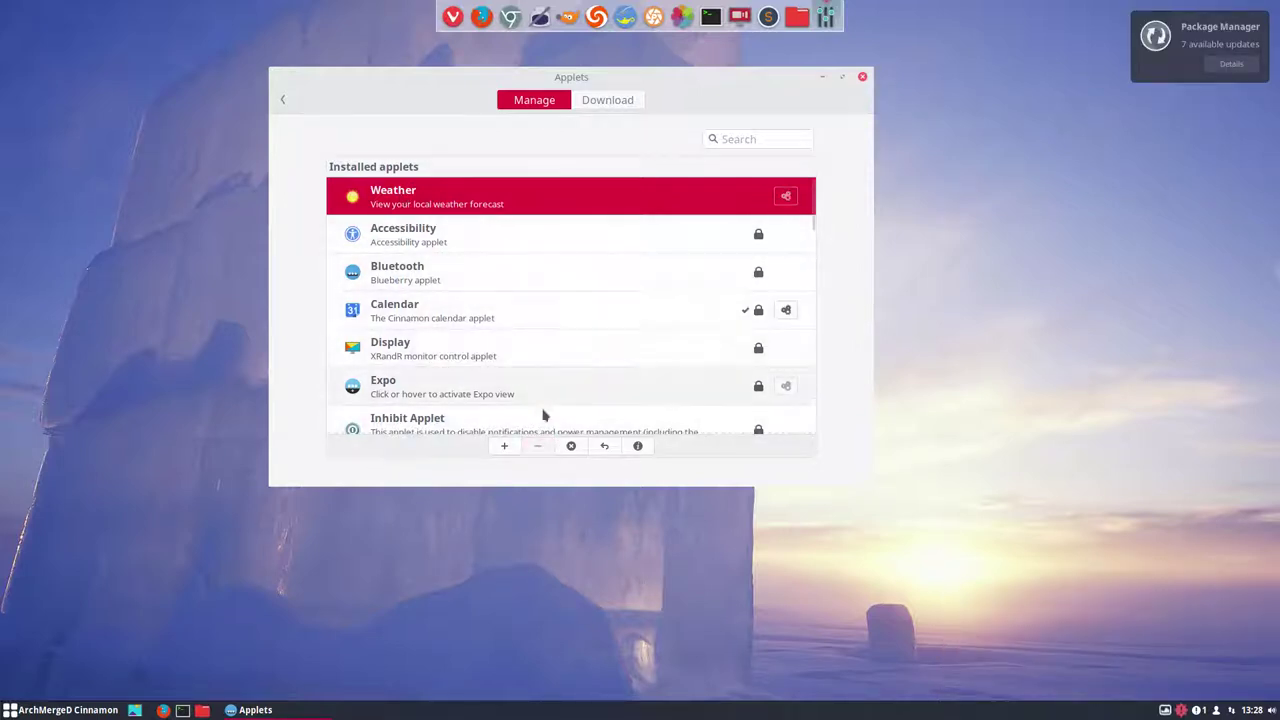
pyautogui.click(571, 446)
pyautogui.click(669, 364)
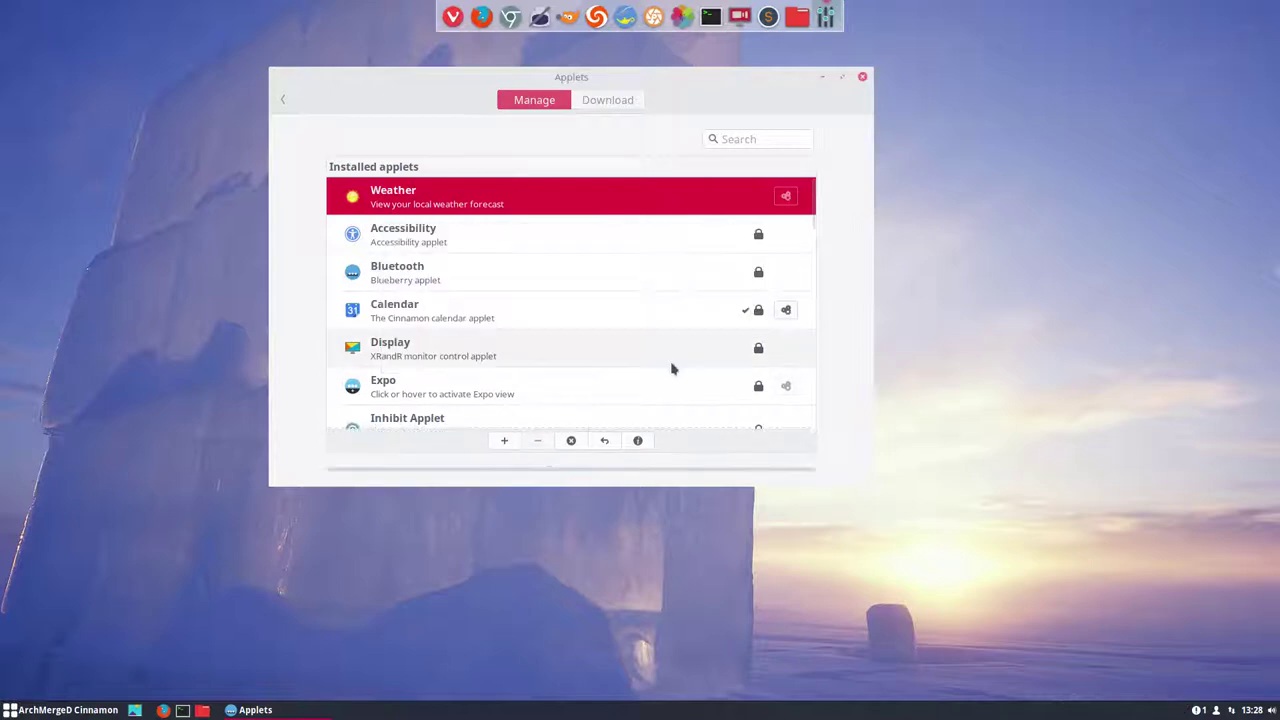
# Browse the applets available for download and install the Weather applet
pyautogui.click(605, 103)
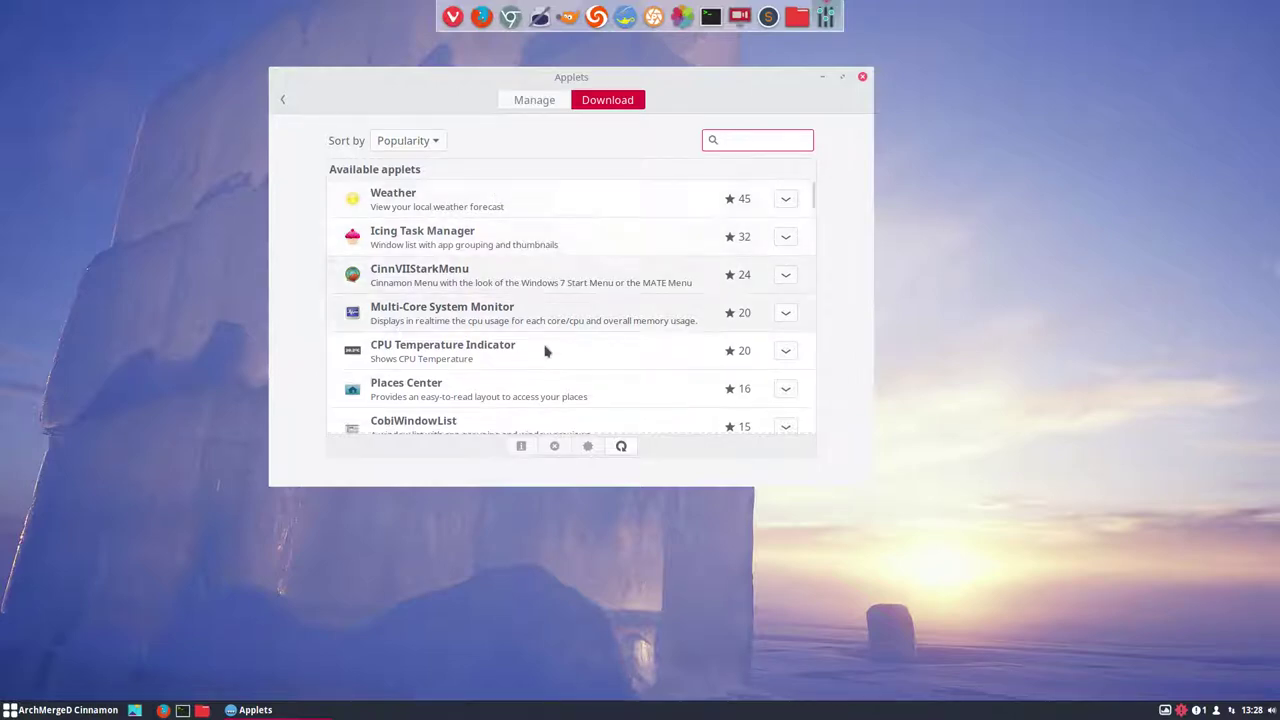
pyautogui.scroll(-10, 543, 380)
pyautogui.scroll(-15, 545, 382)
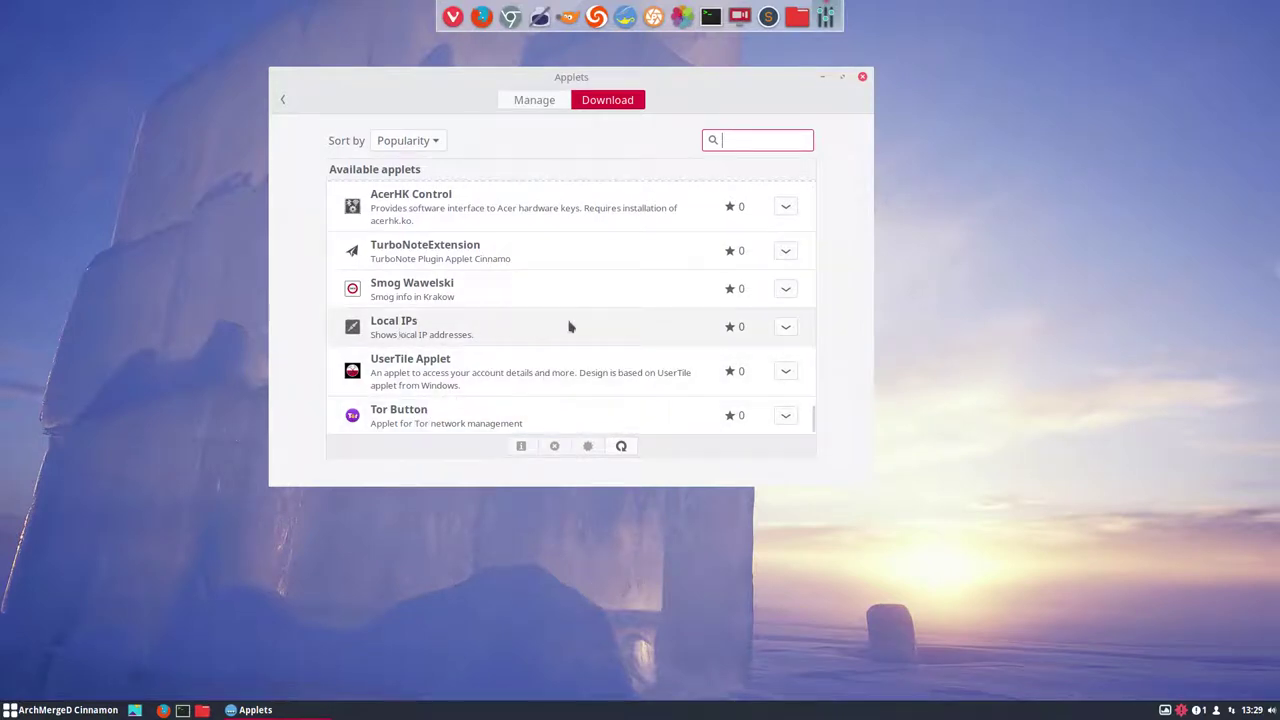
pyautogui.scroll(3, 644, 334)
pyautogui.scroll(15, 644, 334)
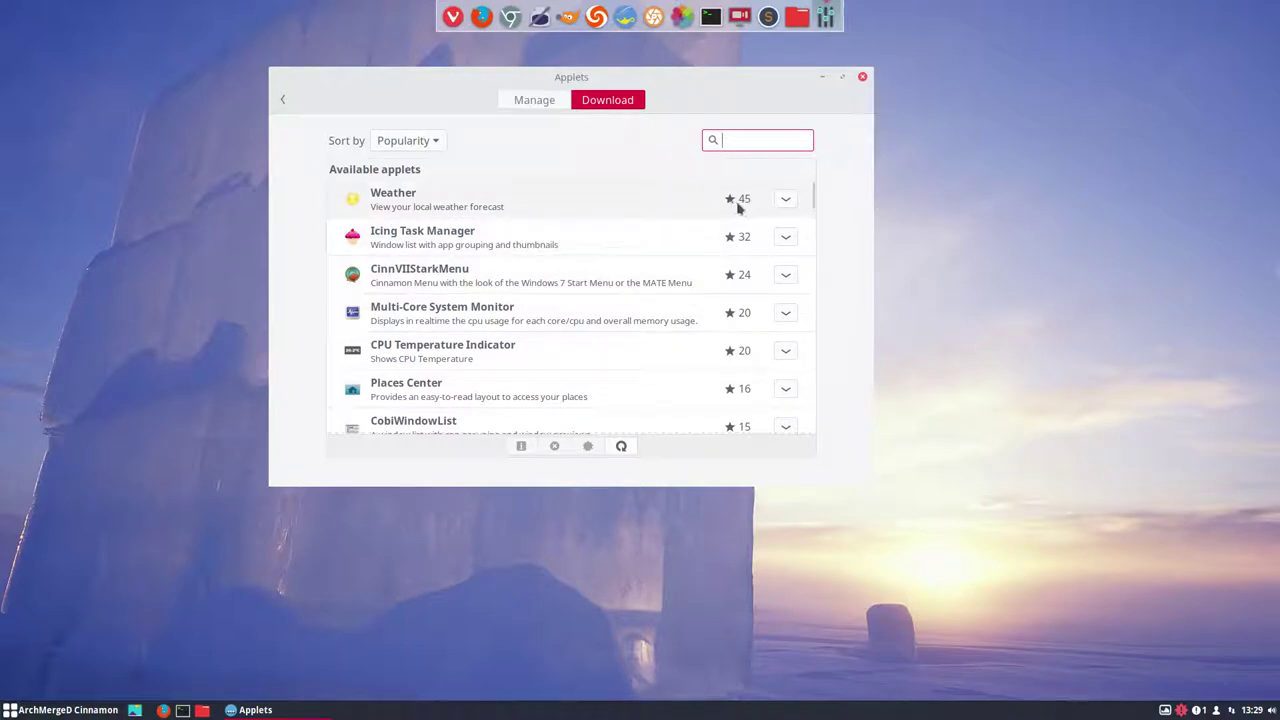
pyautogui.click(620, 208)
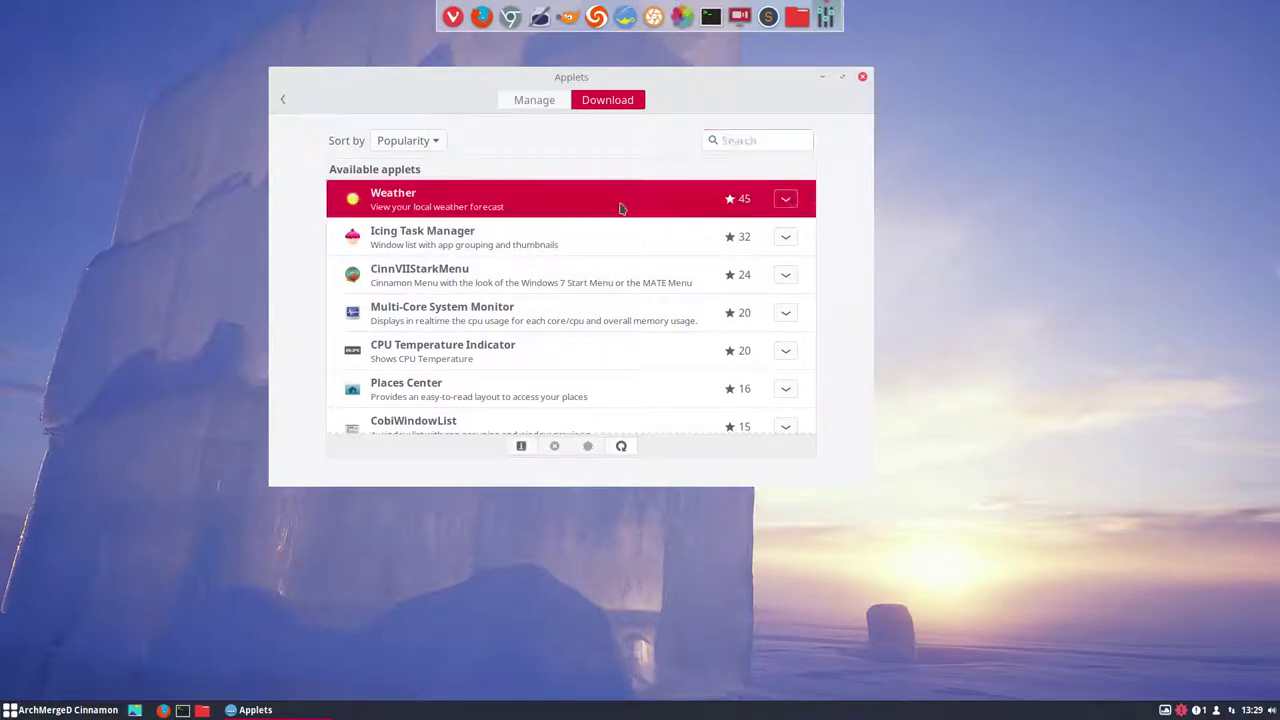
pyautogui.click(785, 200)
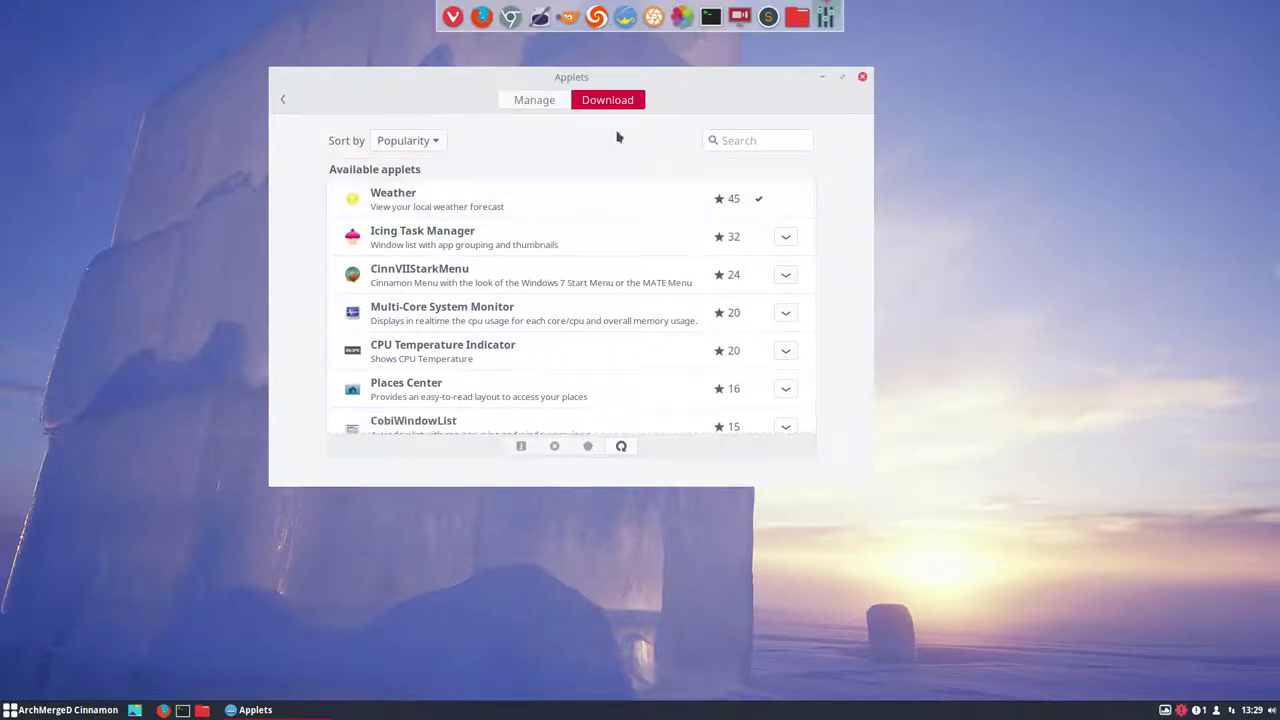
# Add the installed Weather applet to the panel and check its forecast popup
pyautogui.click(536, 108)
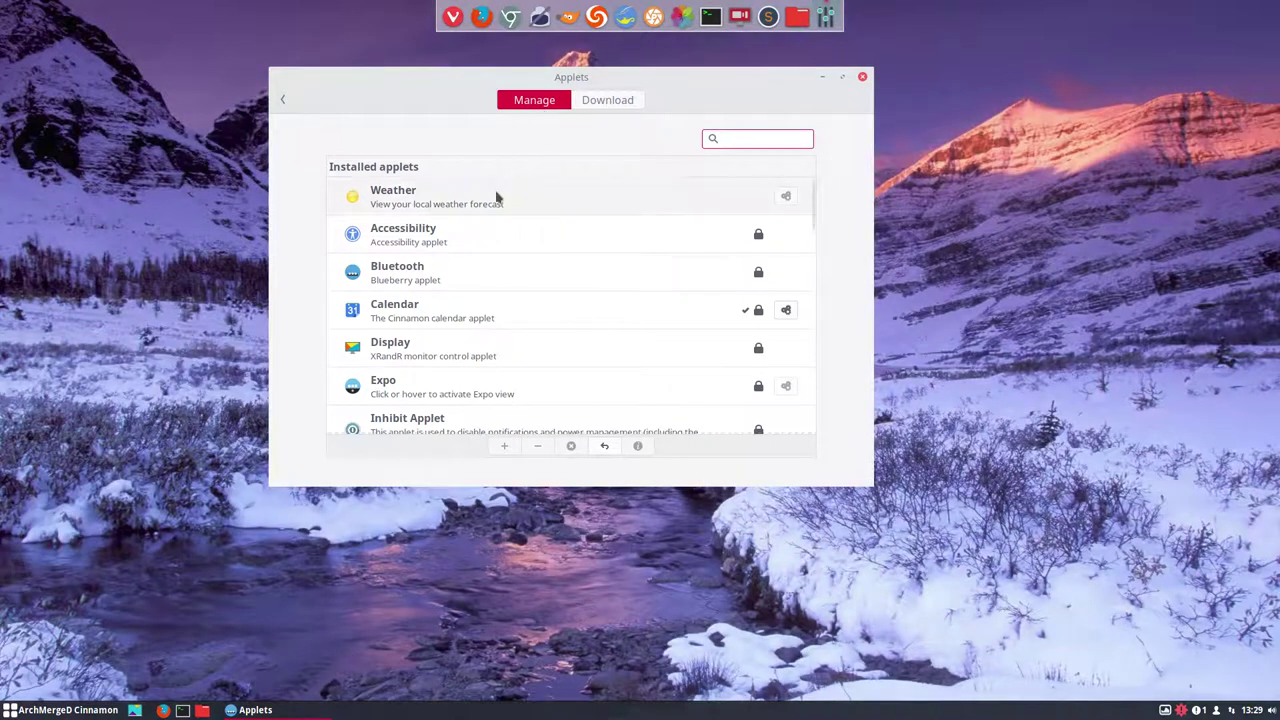
pyautogui.click(496, 198)
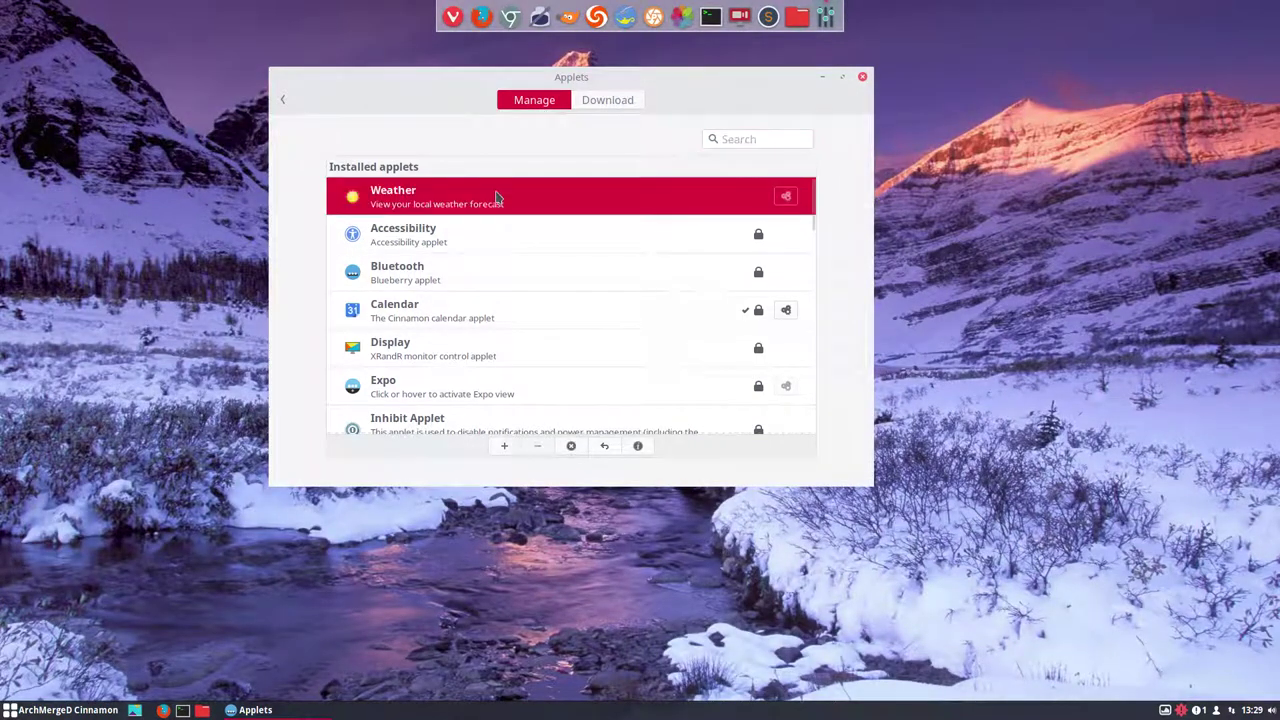
pyautogui.click(504, 446)
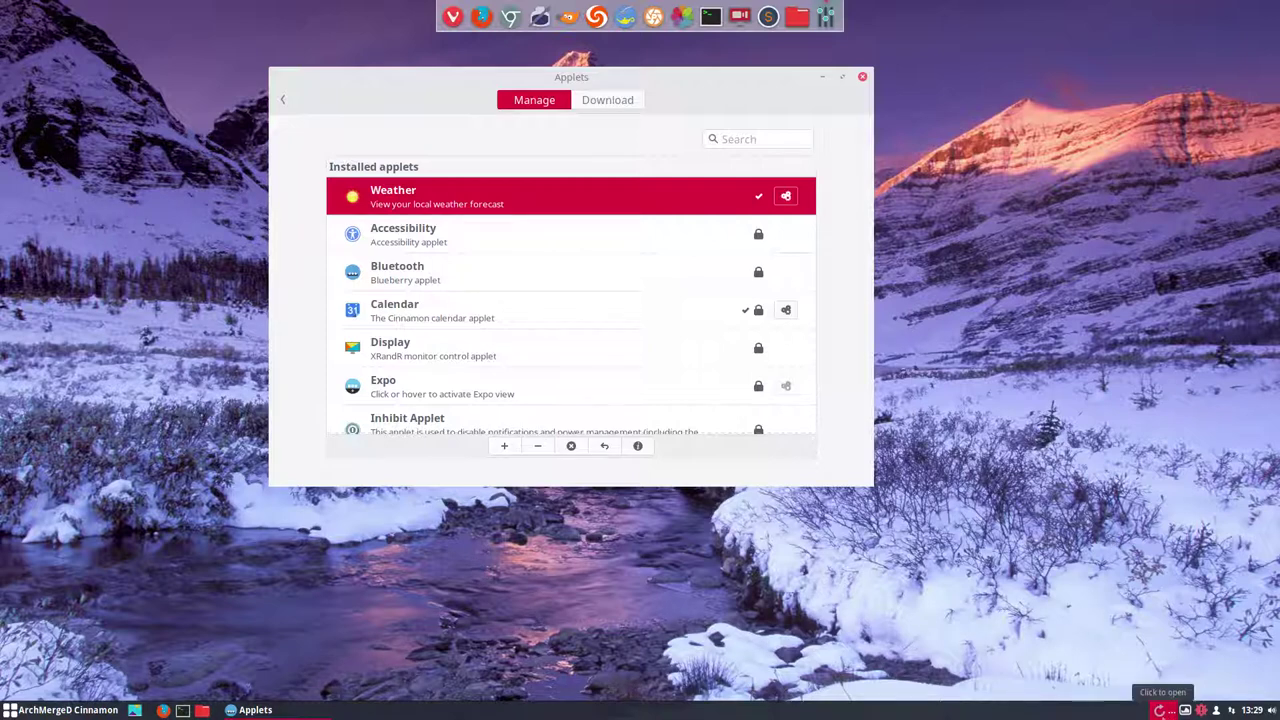
pyautogui.click(1160, 710)
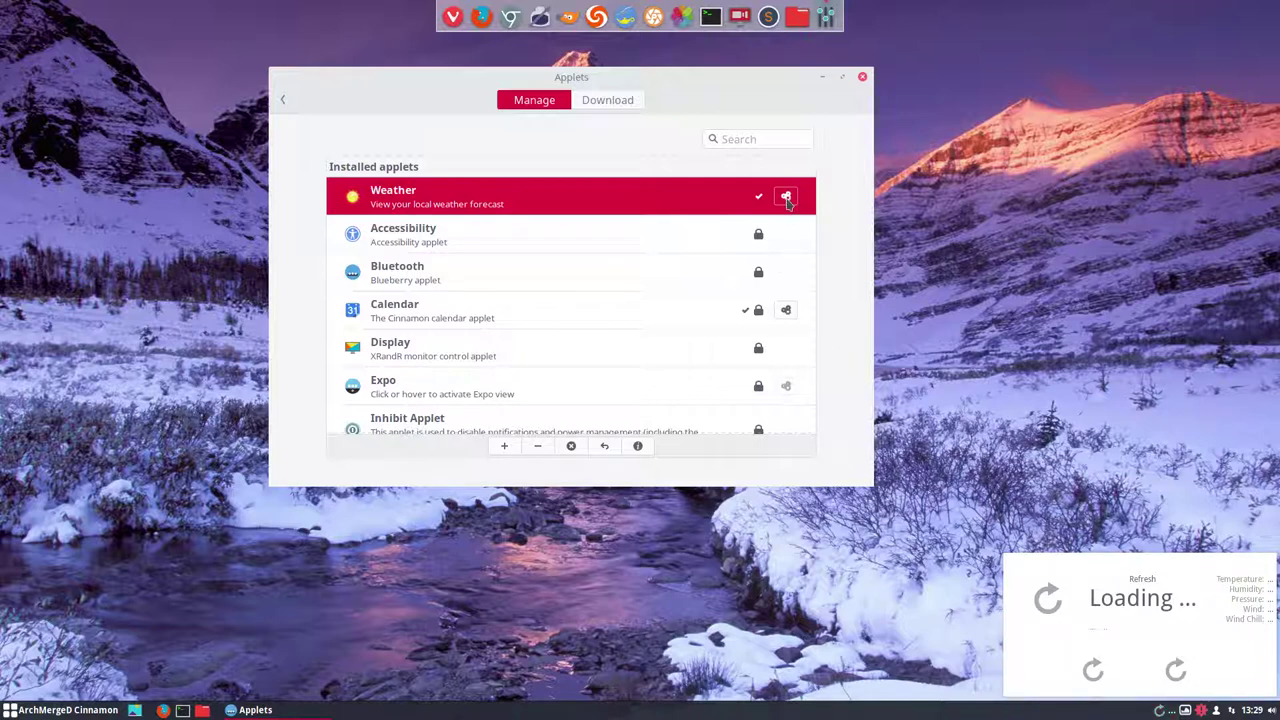
pyautogui.click(1024, 512)
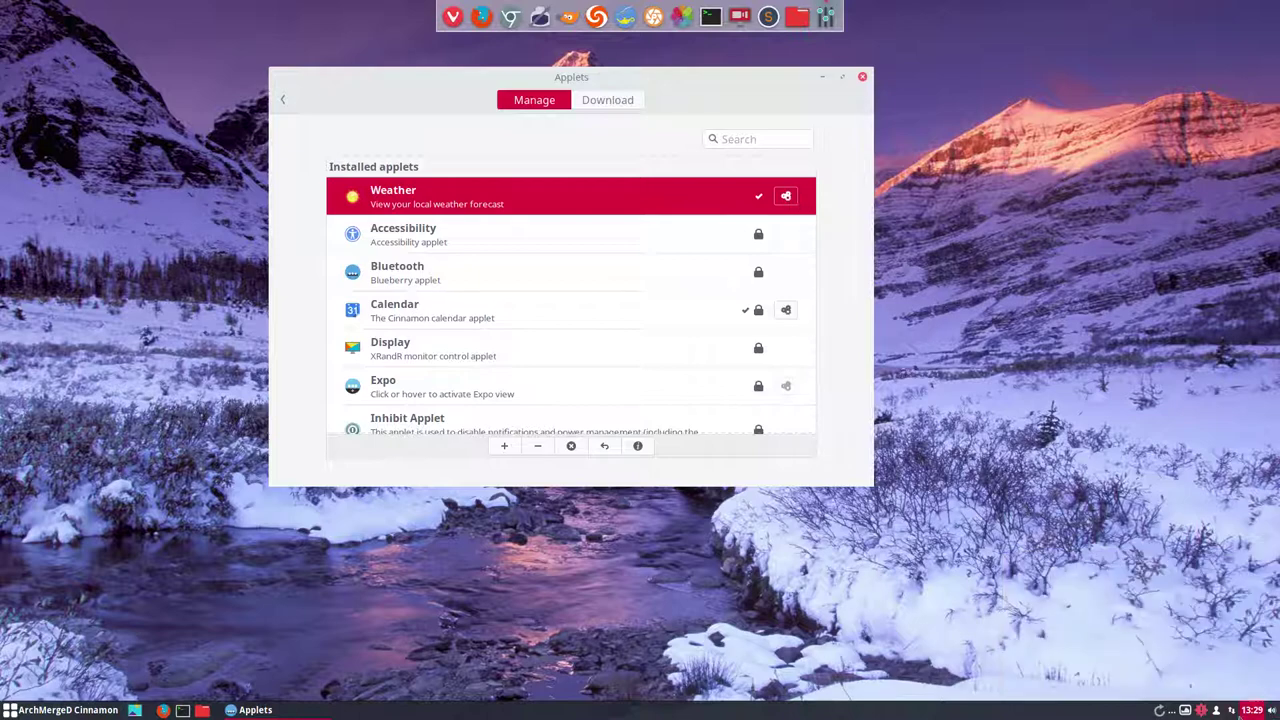
# Open the Weather applet's configuration and arrange its window beside the Applets window
pyautogui.rightClick(1167, 712)
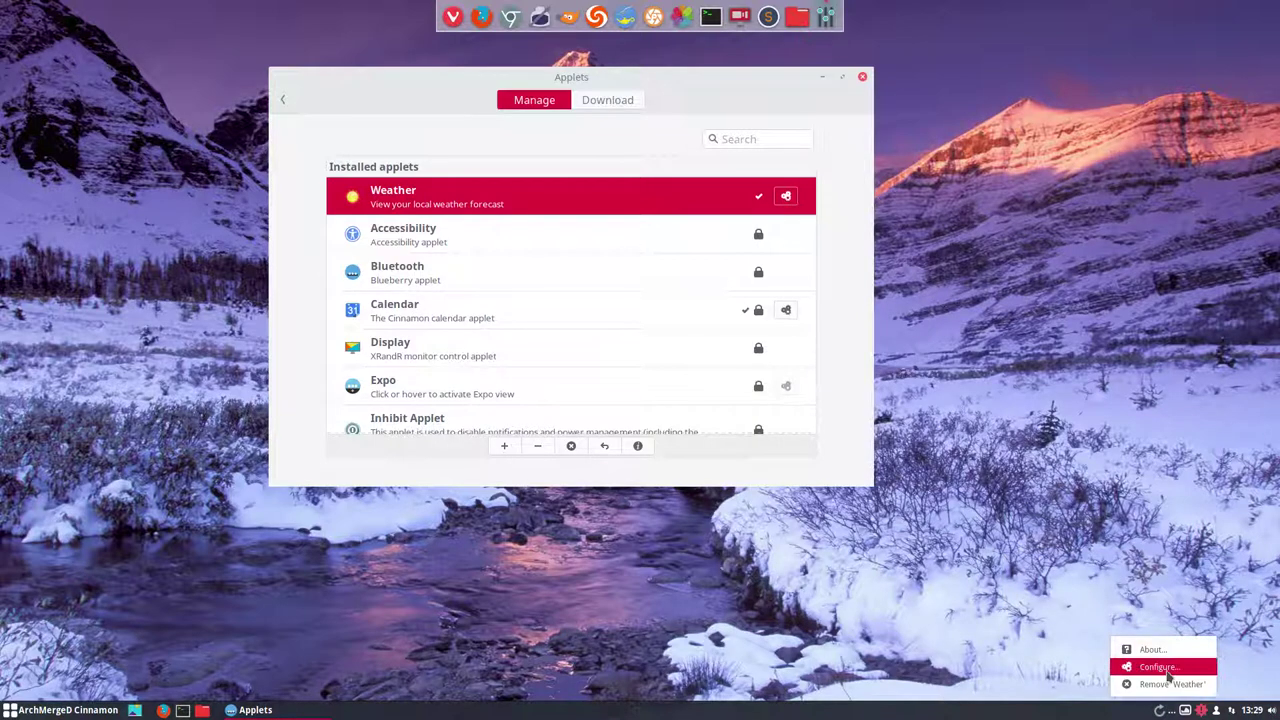
pyautogui.click(1167, 676)
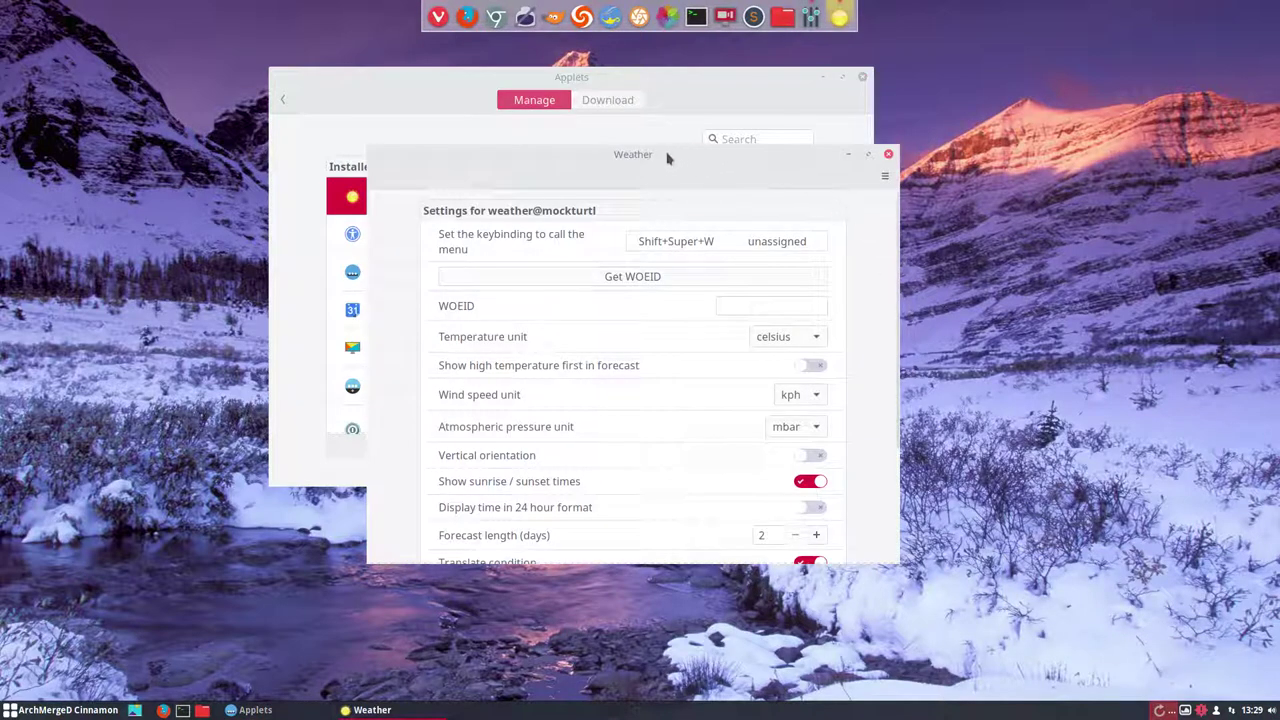
pyautogui.moveTo(663, 151); pyautogui.dragTo(953, 203)
pyautogui.moveTo(631, 80); pyautogui.dragTo(458, 72)
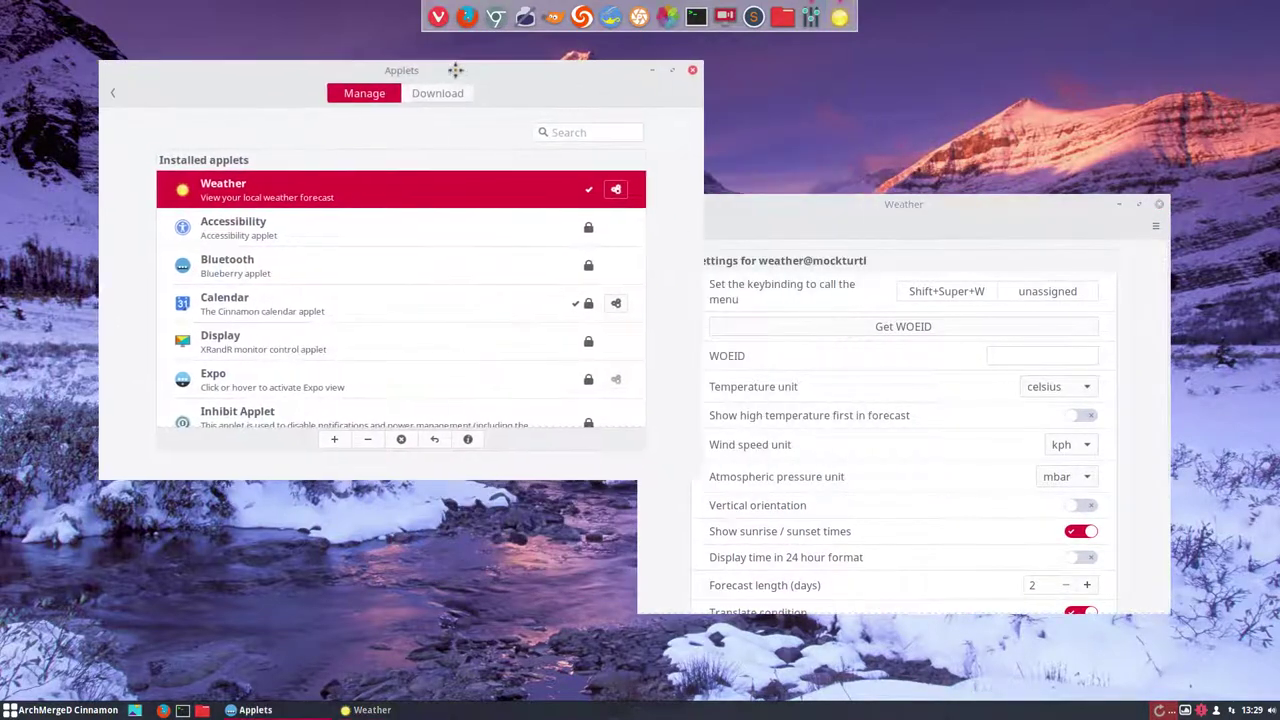
pyautogui.click(880, 208)
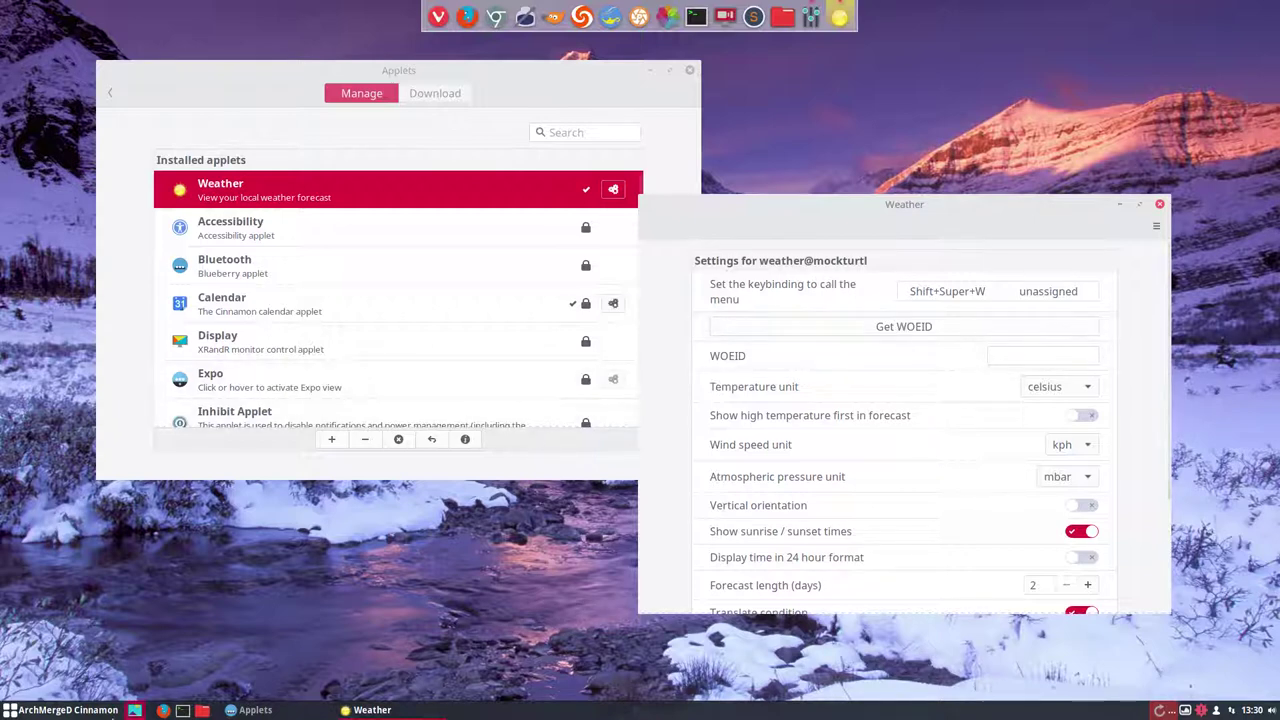
# Set Firefox as the preferred web application and close the Preferred Applications window
pyautogui.click(60, 710)
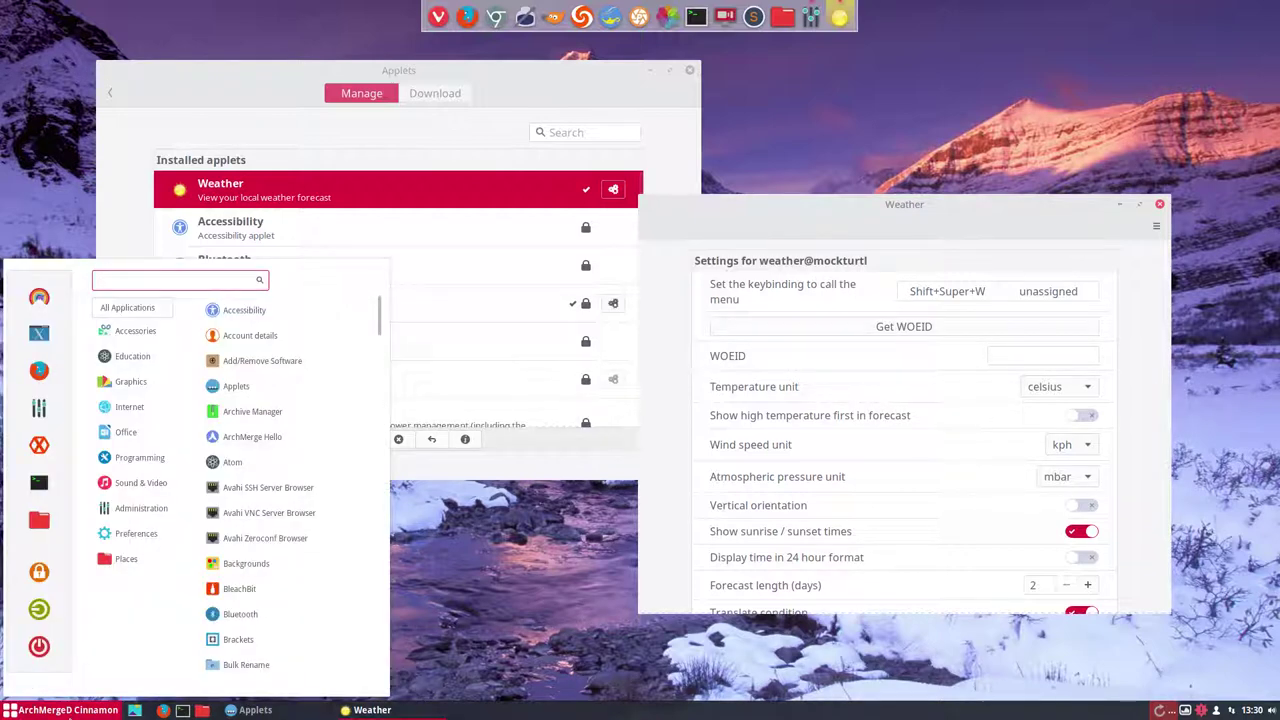
pyautogui.write('pre')
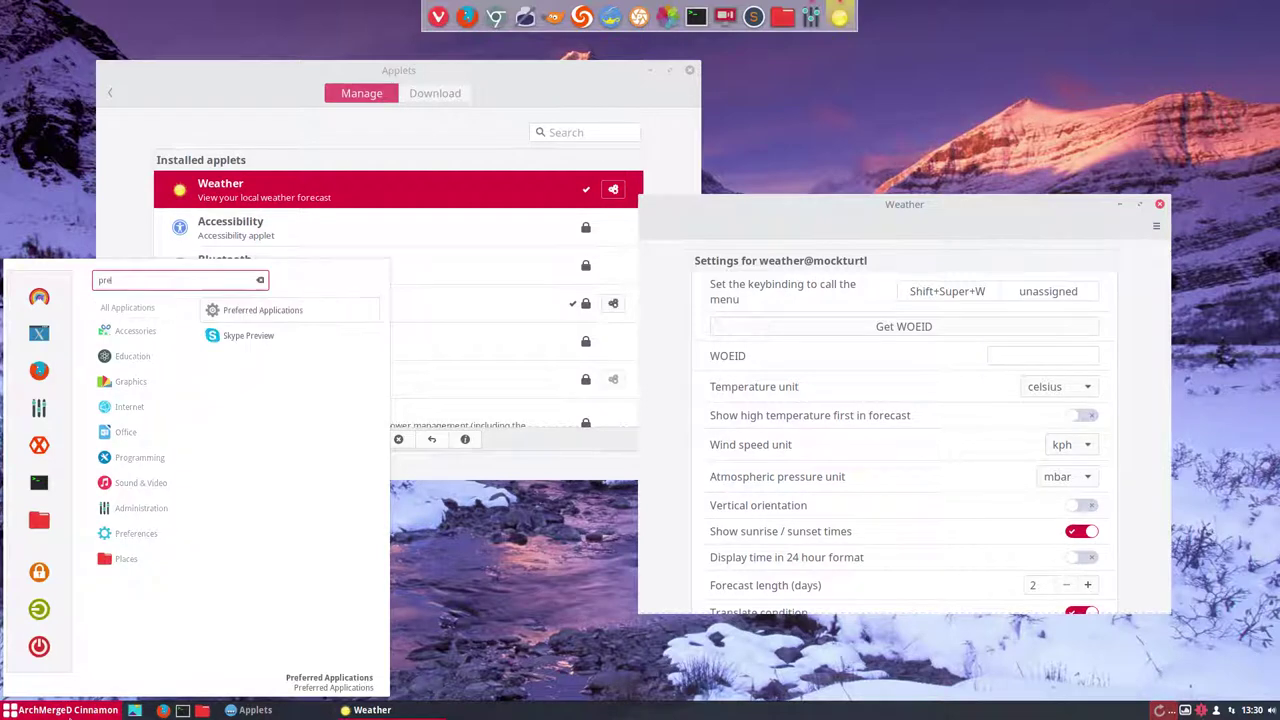
pyautogui.press('Return')
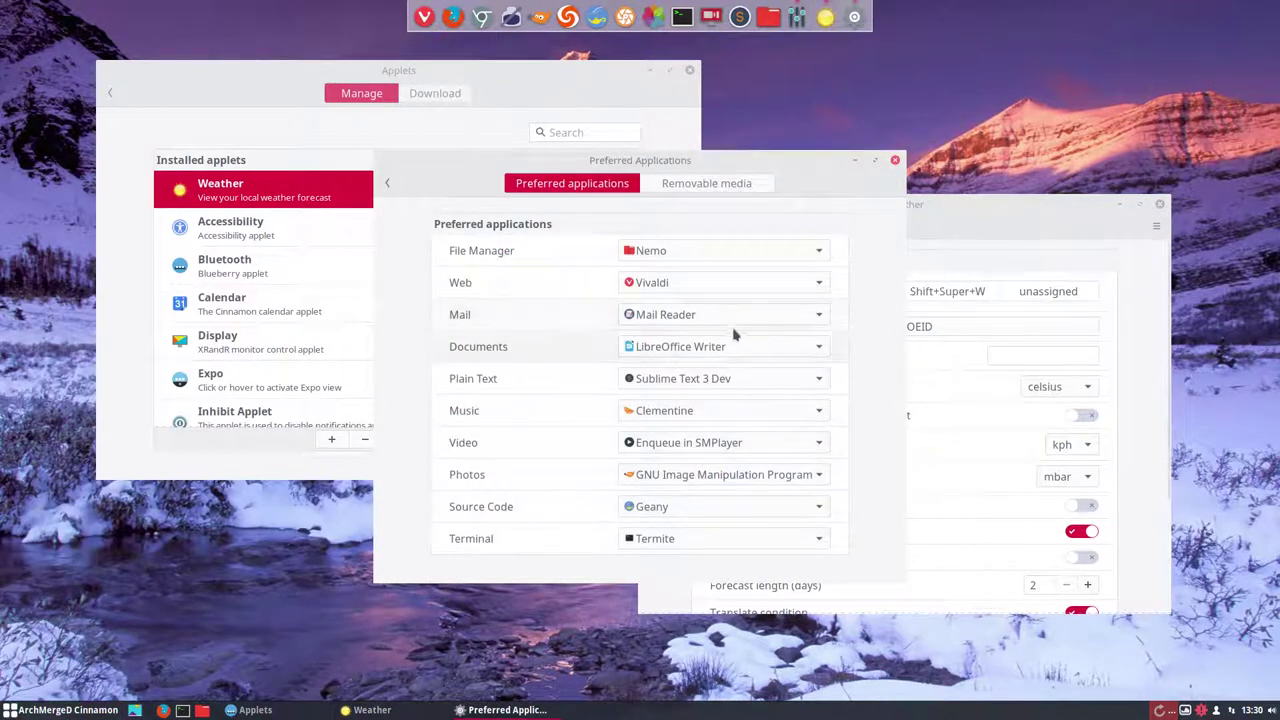
pyautogui.click(660, 284)
pyautogui.click(789, 354)
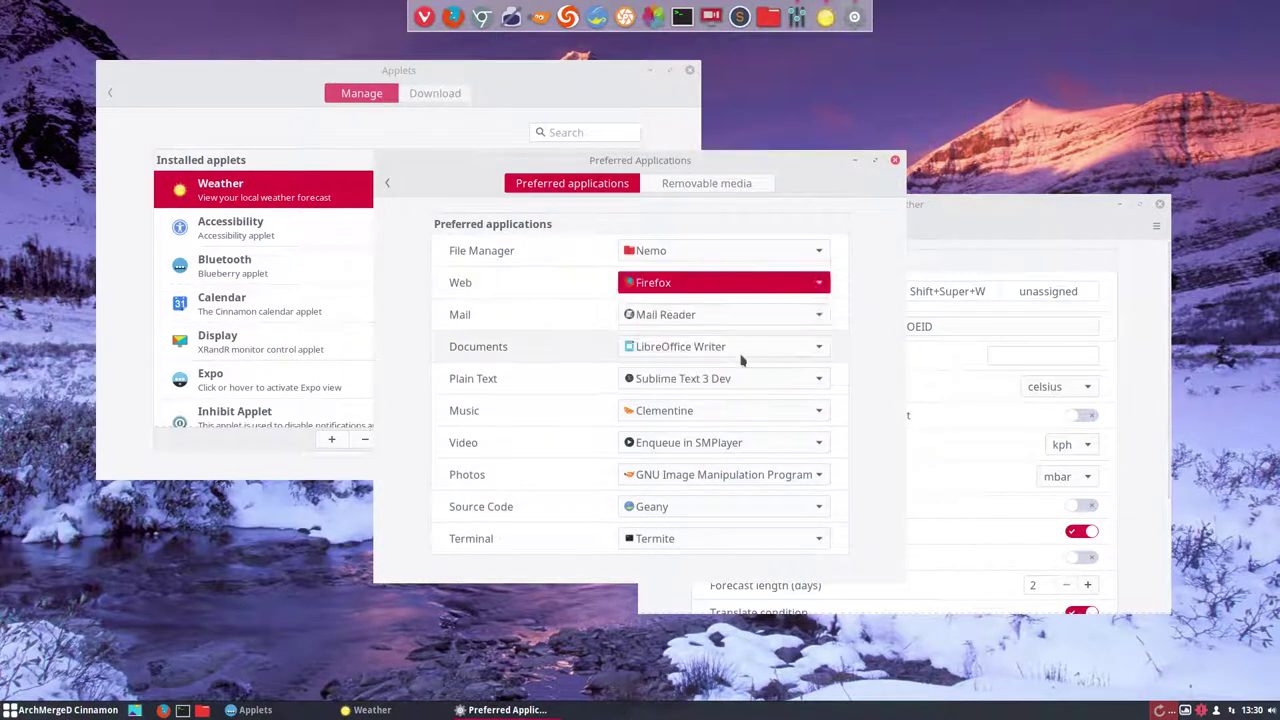
pyautogui.click(895, 160)
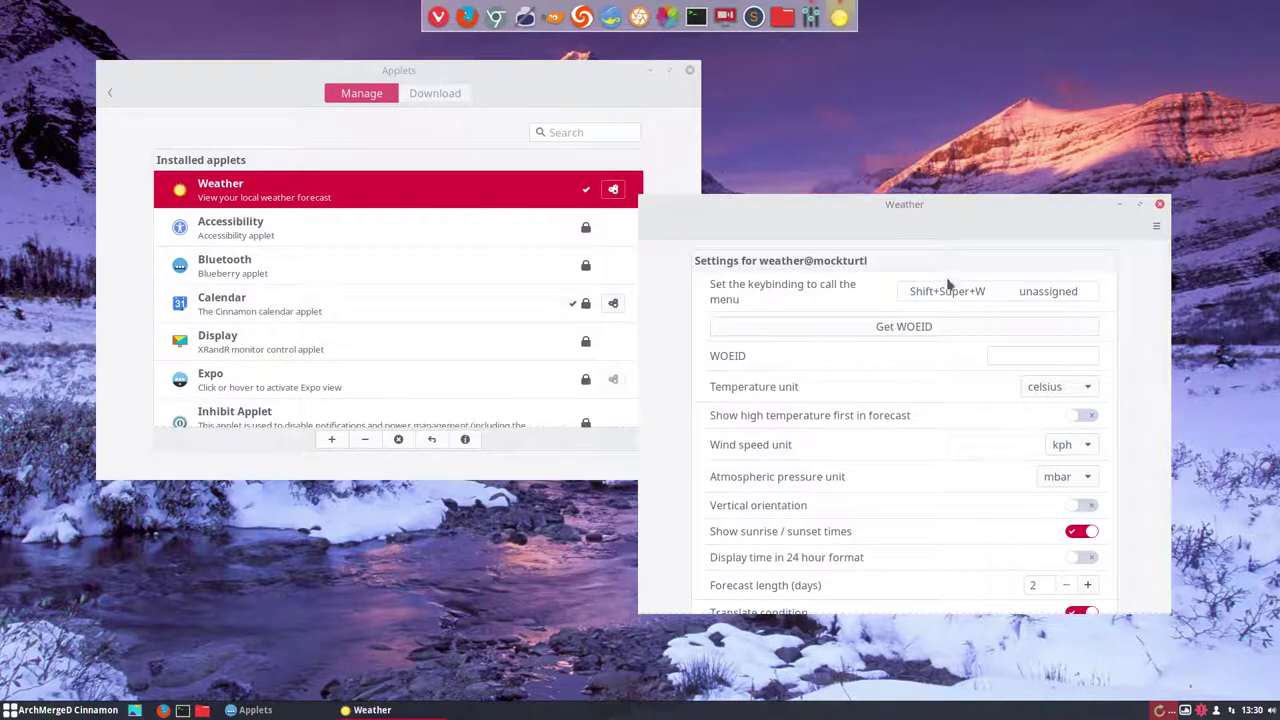
# Open the WOEID lookup site from the Weather settings and search for "tokio", reviewing the results
pyautogui.click(918, 330)
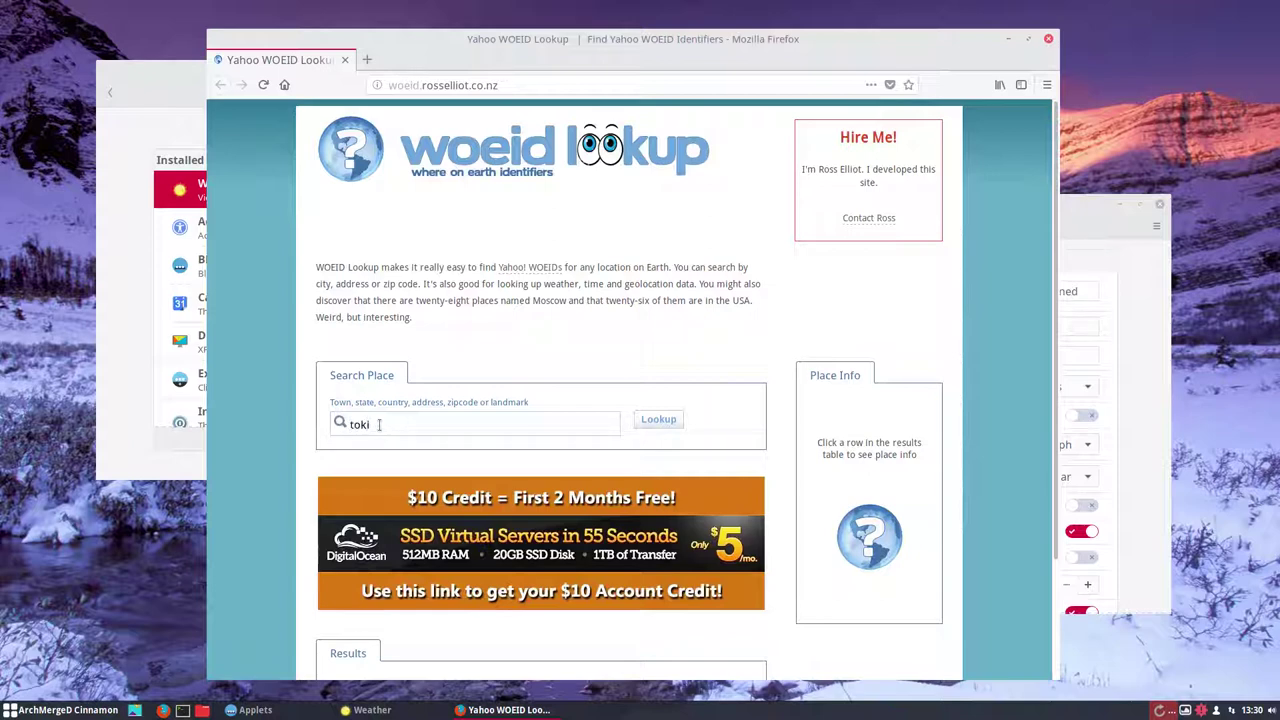
pyautogui.press('Return')
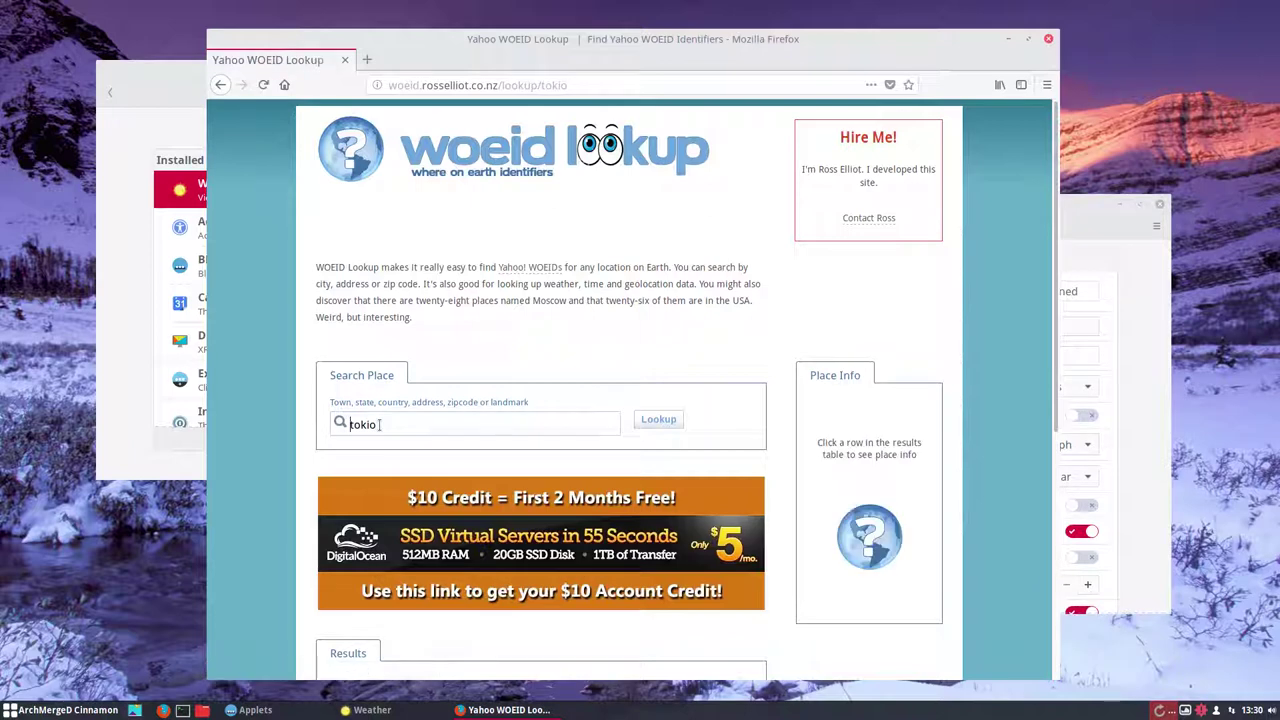
pyautogui.scroll(-4, 580, 480)
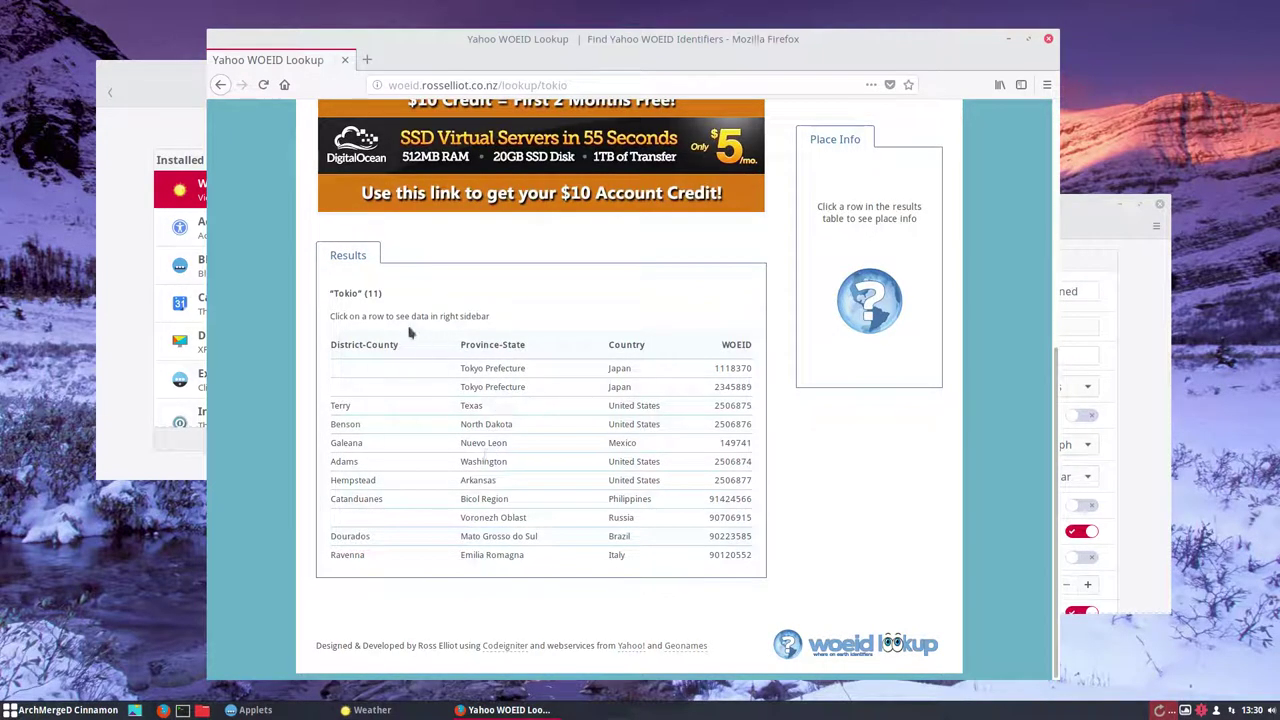
pyautogui.scroll(3, 390, 260)
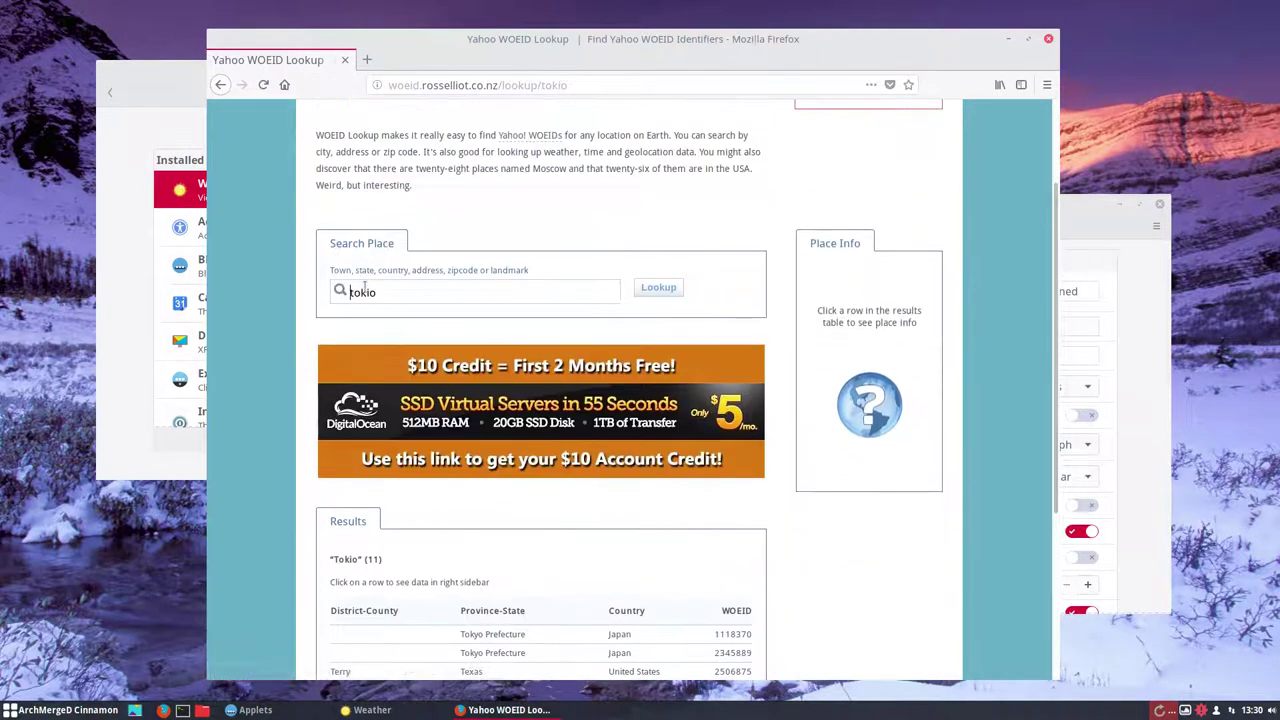
# Replace the place in the WOEID lookup with "yo" and run the search
pyautogui.click(390, 294)
pyautogui.hotkey('shift', 'Left')
pyautogui.hotkey('shift', 'Left')
pyautogui.press('BackSpace')
pyautogui.press('BackSpace')
pyautogui.press('BackSpace')
pyautogui.press('BackSpace')
pyautogui.write('yo')
pyautogui.press('Return')
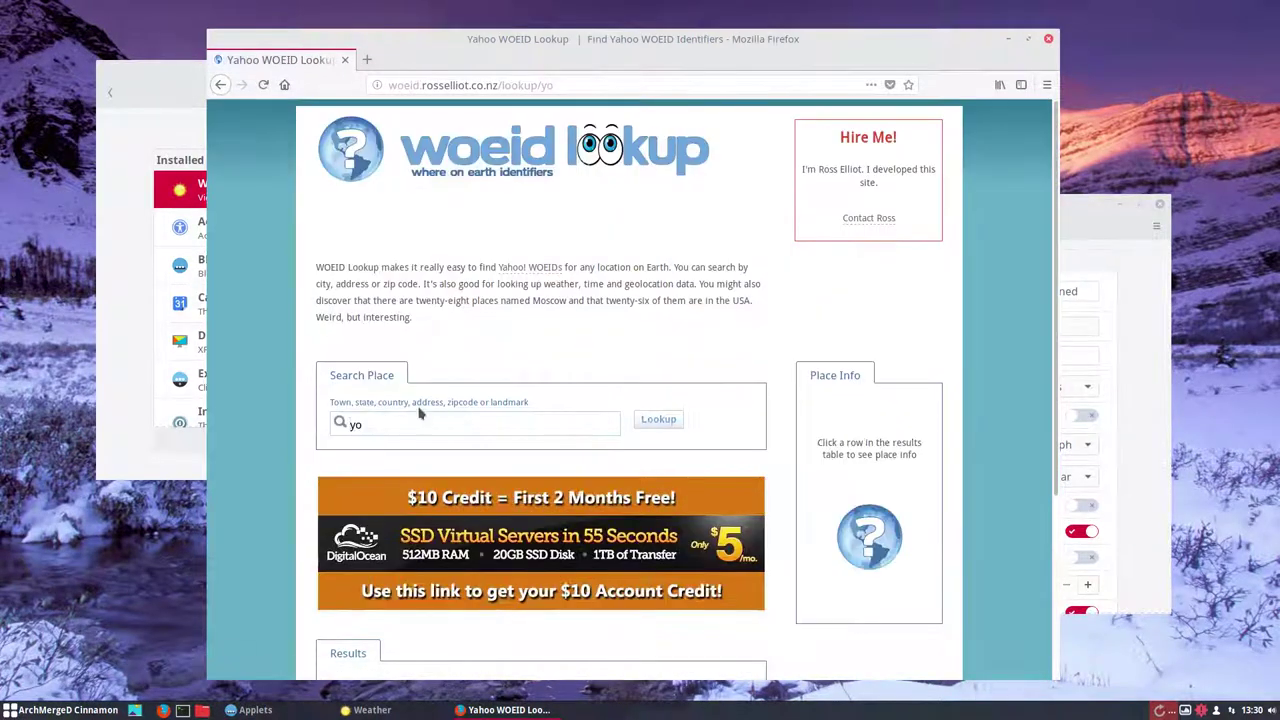
# Replace the place in the WOEID lookup with "tokyo" and run the search
pyautogui.scroll(-5, 426, 481)
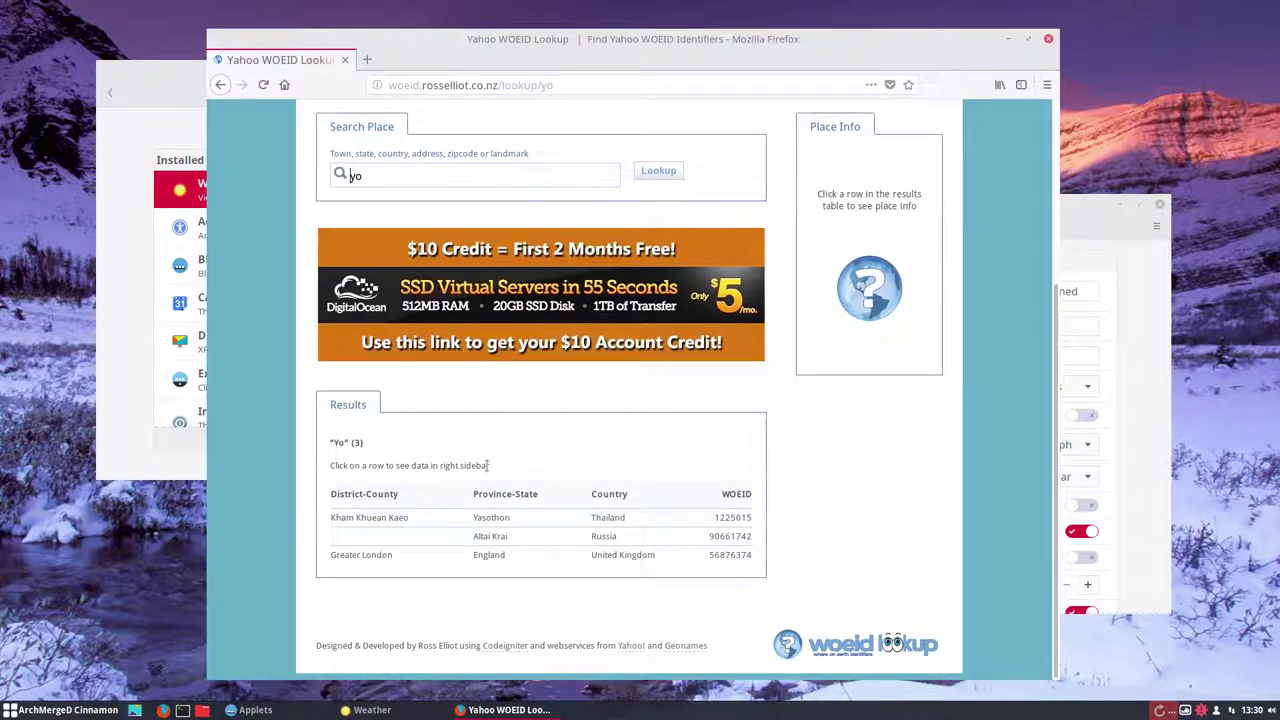
pyautogui.scroll(3, 487, 465)
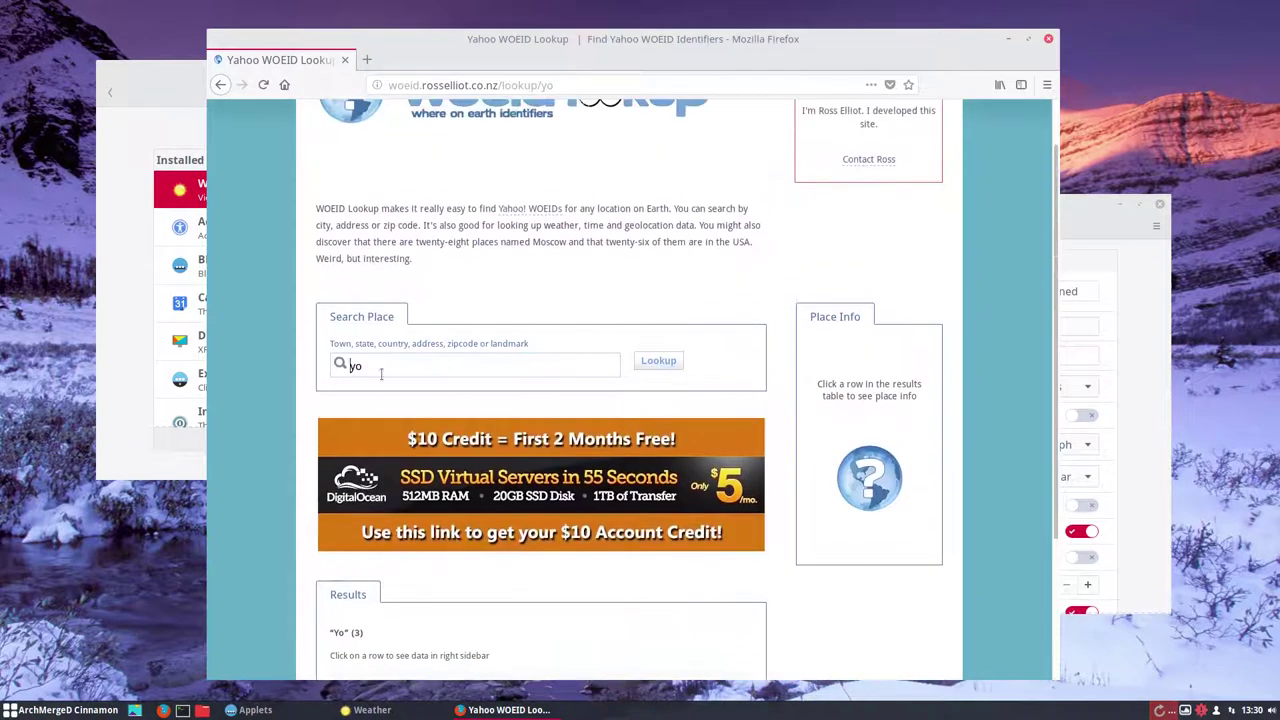
pyautogui.moveTo(378, 368); pyautogui.dragTo(320, 362)
pyautogui.write('t')
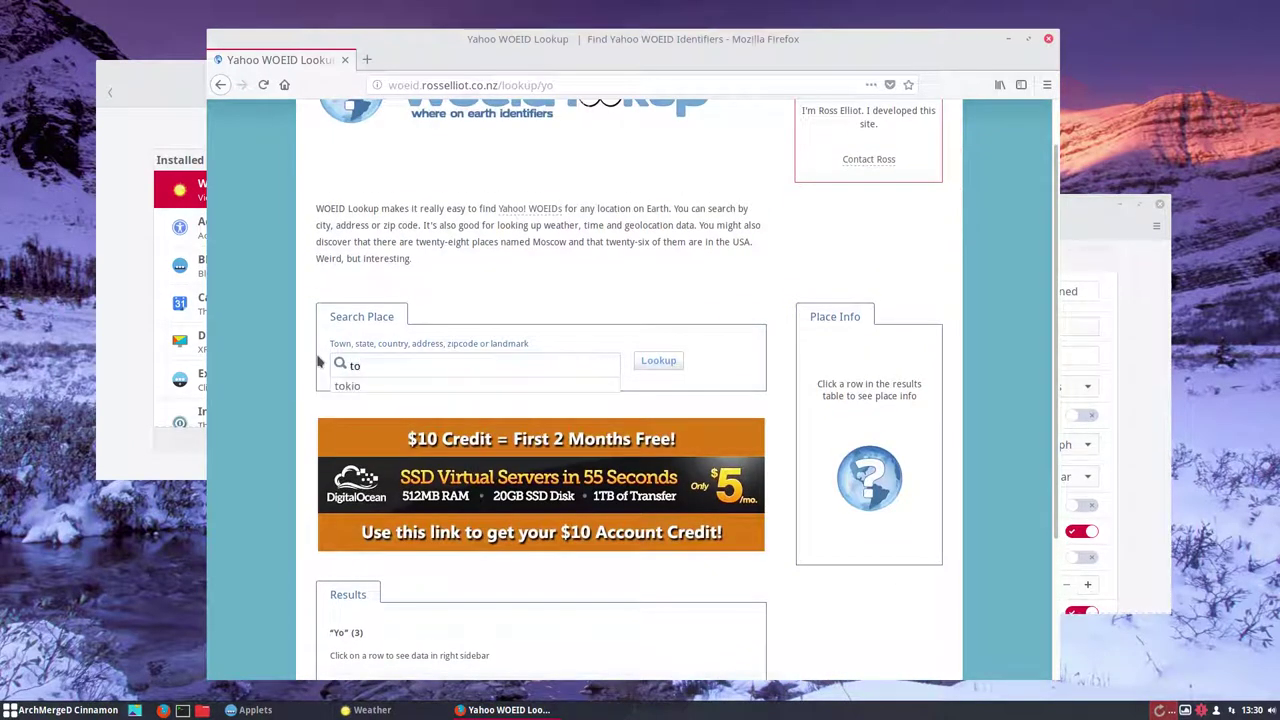
pyautogui.write('okyu')
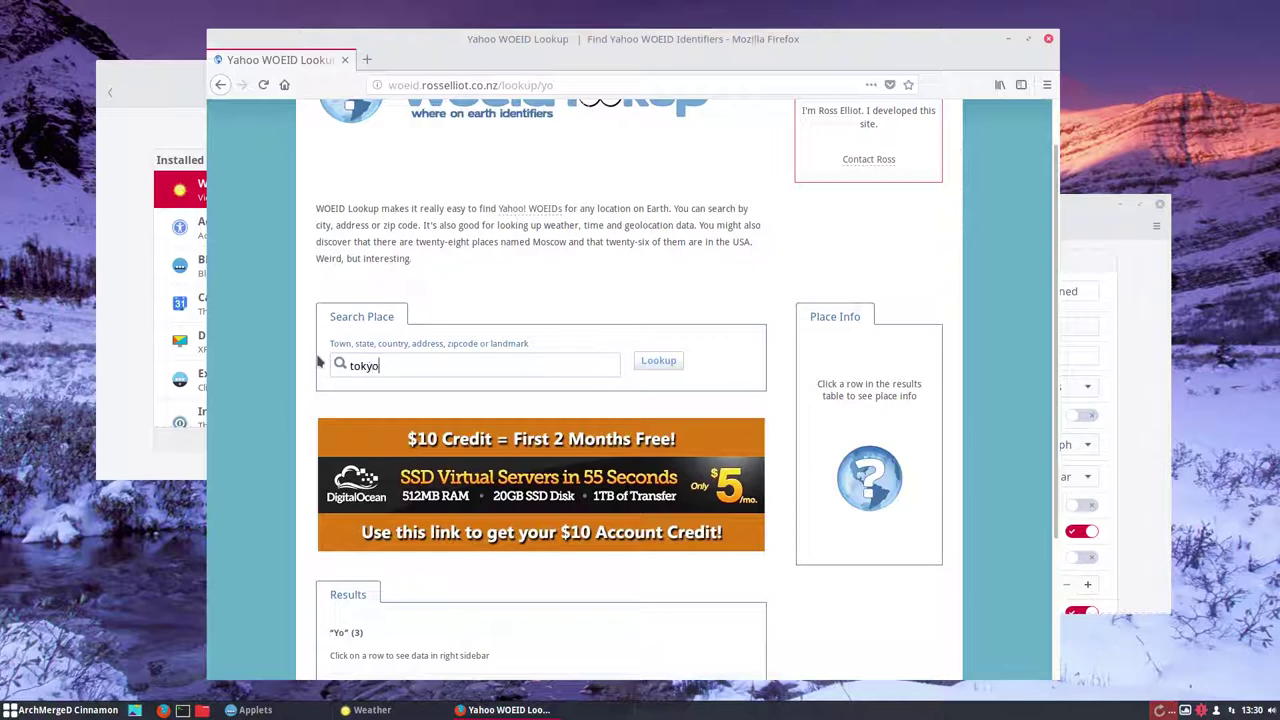
pyautogui.press('Return')
pyautogui.scroll(-4, 526, 460)
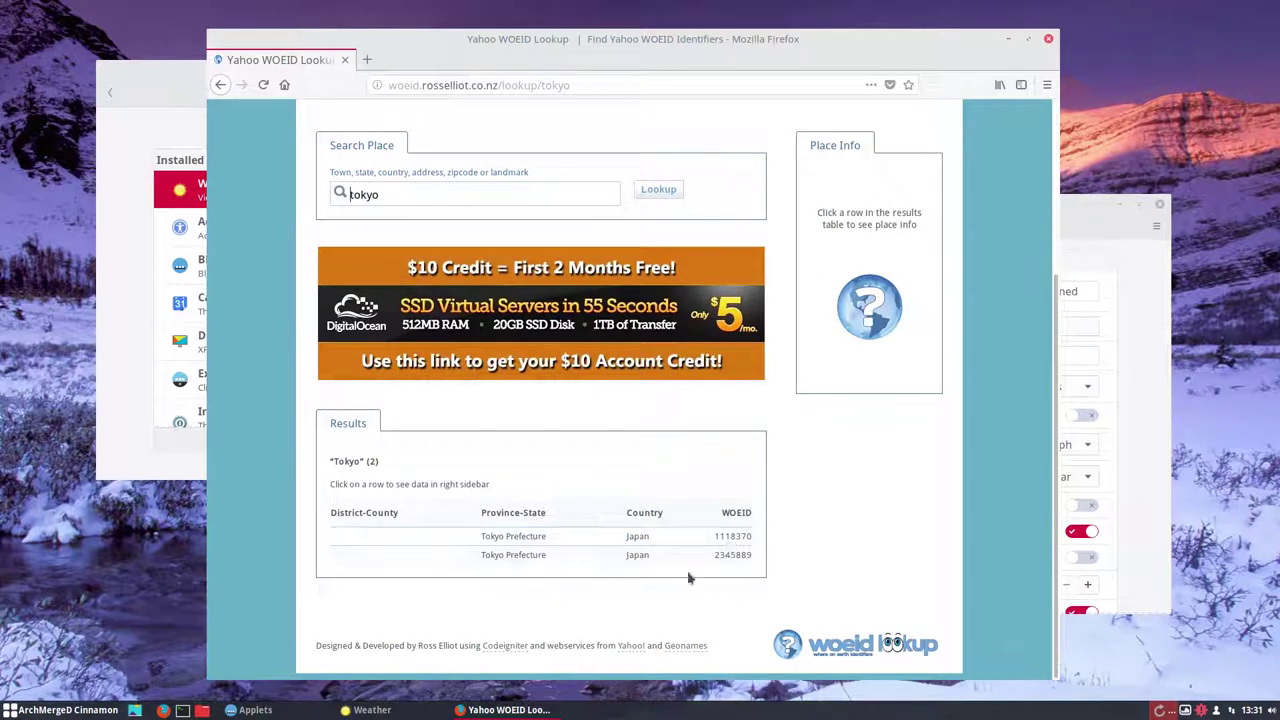
# Copy WOEID 2345889 from the second Tokyo Prefecture row, close Firefox and paste it into the Weather applet's WOEID setting
pyautogui.moveTo(752, 560); pyautogui.dragTo(712, 560)
pyautogui.hotkey('ctrl', 'c')
pyautogui.click(1048, 38)
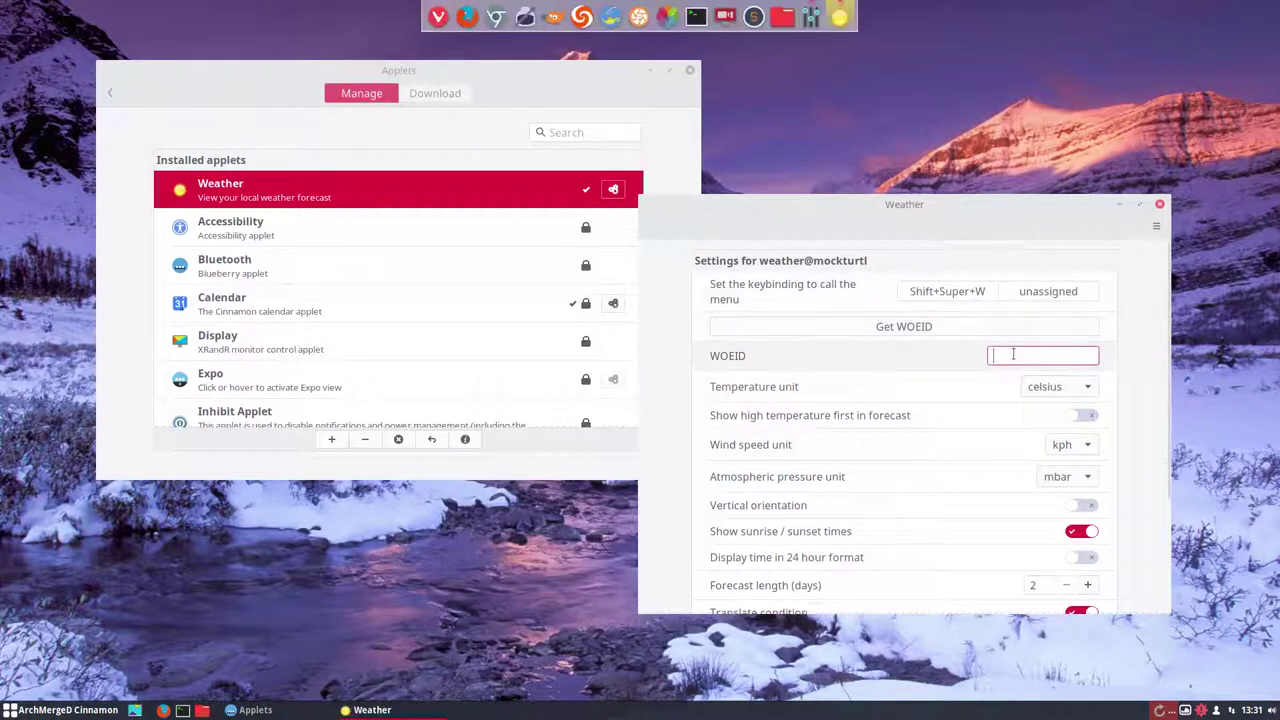
pyautogui.hotkey('ctrl', 'v')
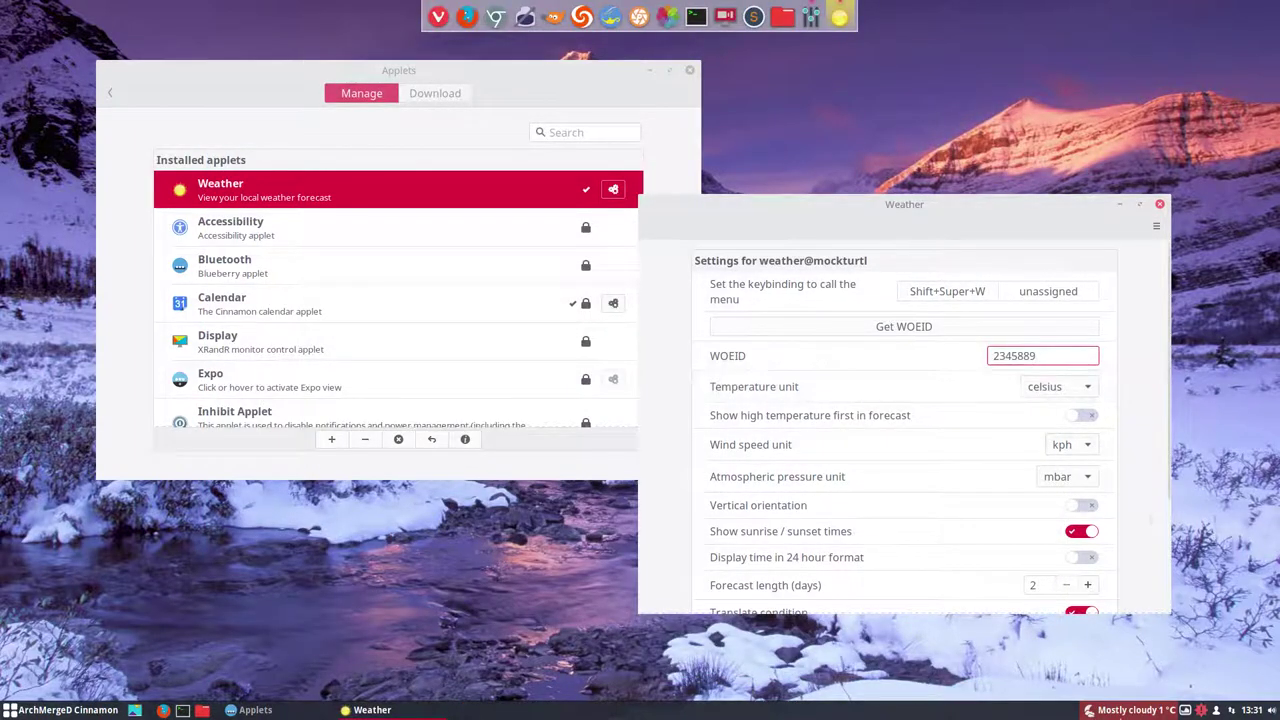
# Check the forecast popup of the Weather applet before and after closing its settings window
pyautogui.click(1130, 712)
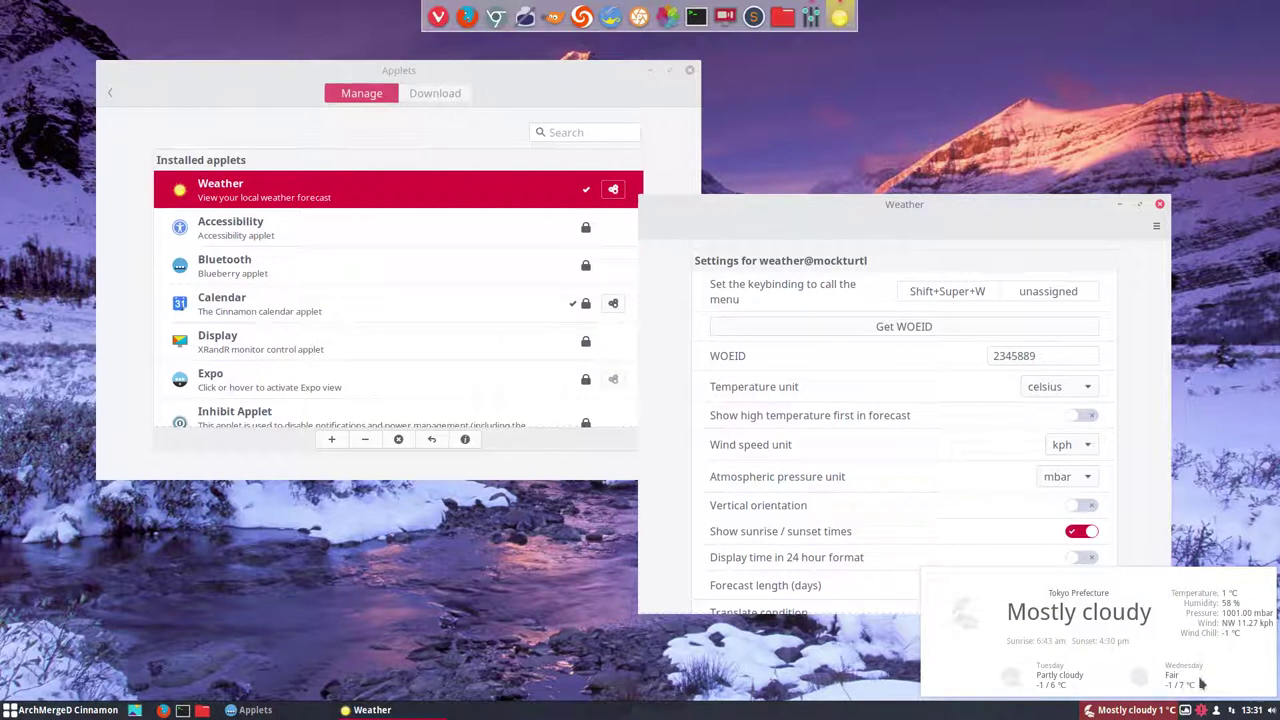
pyautogui.click(1066, 203)
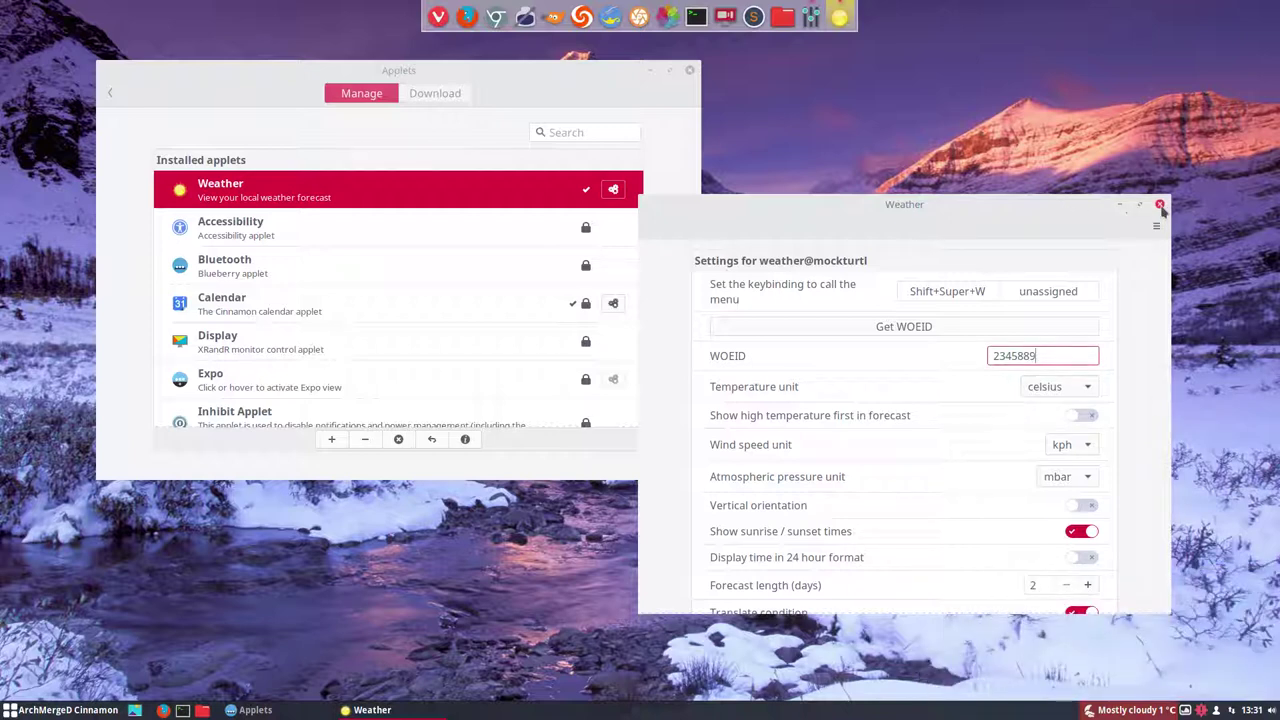
pyautogui.click(1160, 205)
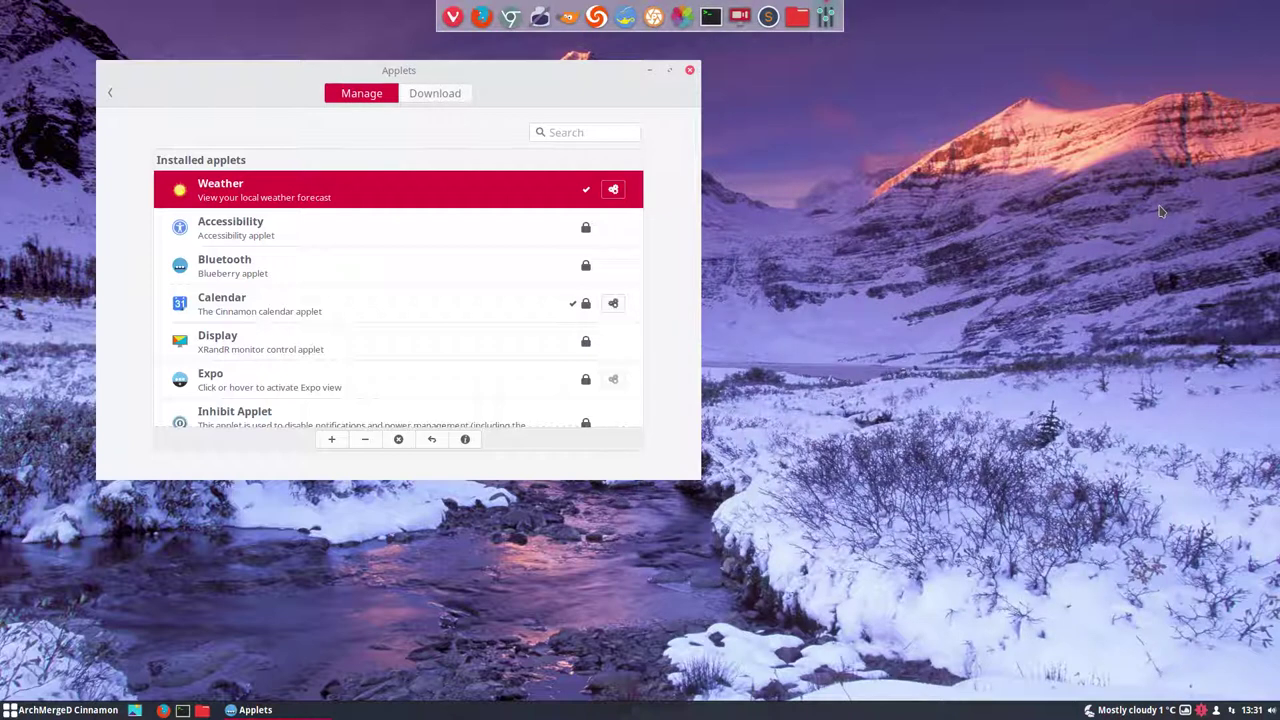
pyautogui.click(1120, 712)
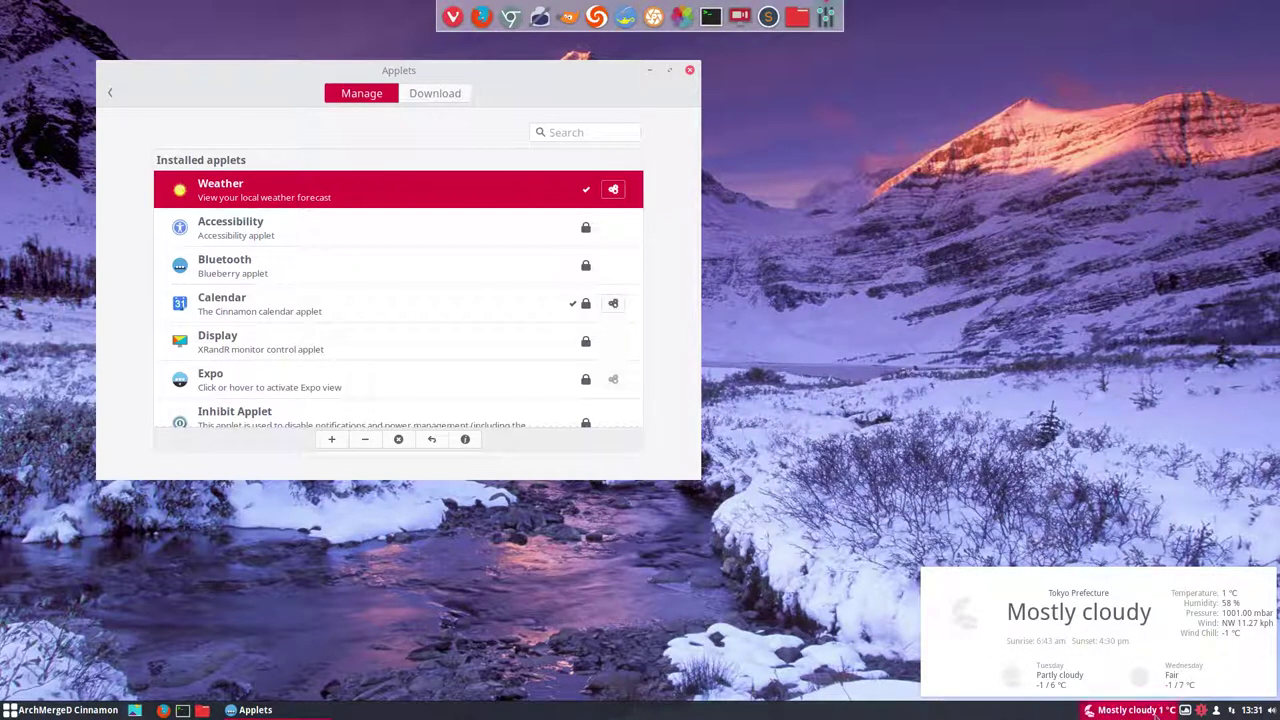
# Reopen the Weather applet's configuration from the panel and try vertical orientation, checking the forecast popup
pyautogui.rightClick(1152, 711)
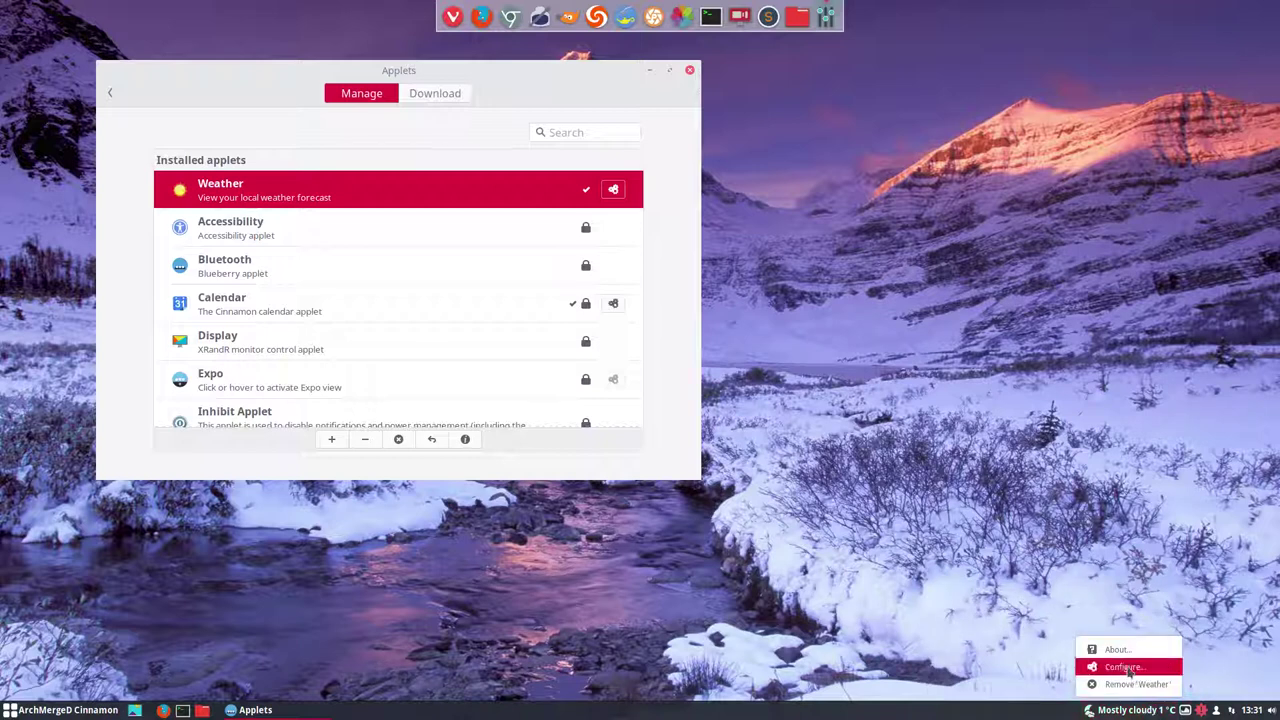
pyautogui.click(1140, 663)
pyautogui.scroll(-1, 620, 382)
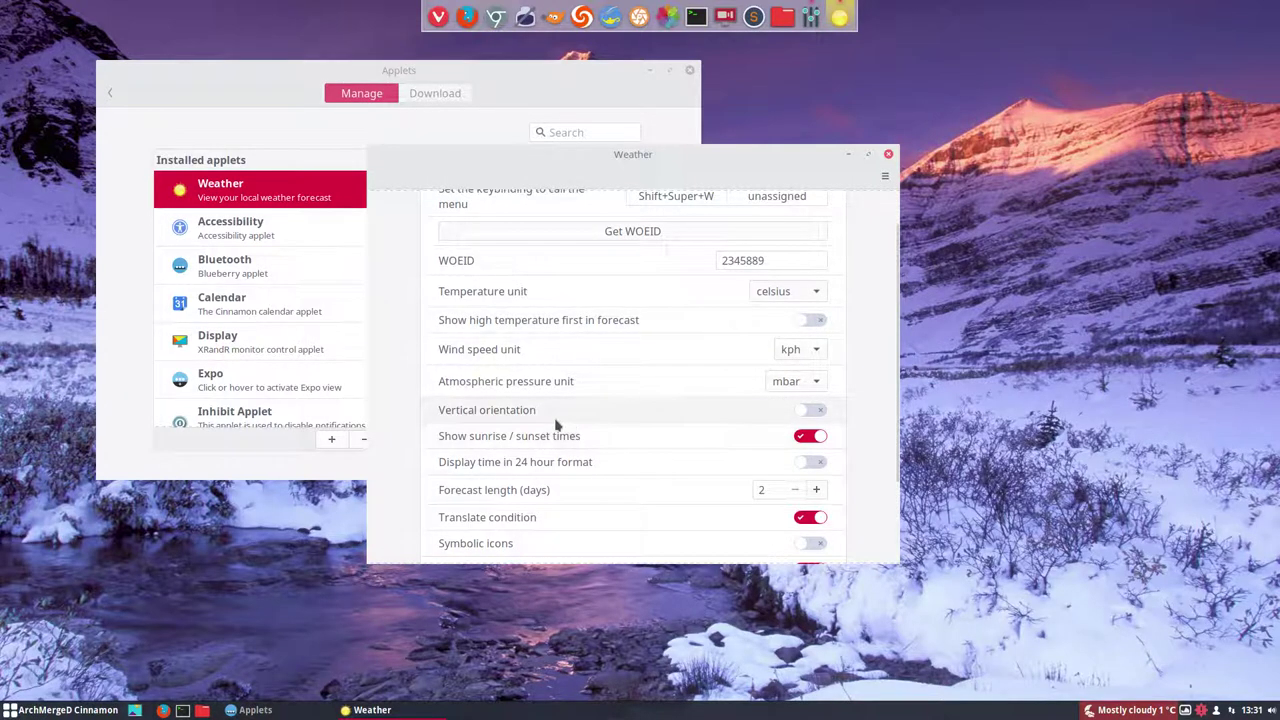
pyautogui.click(815, 412)
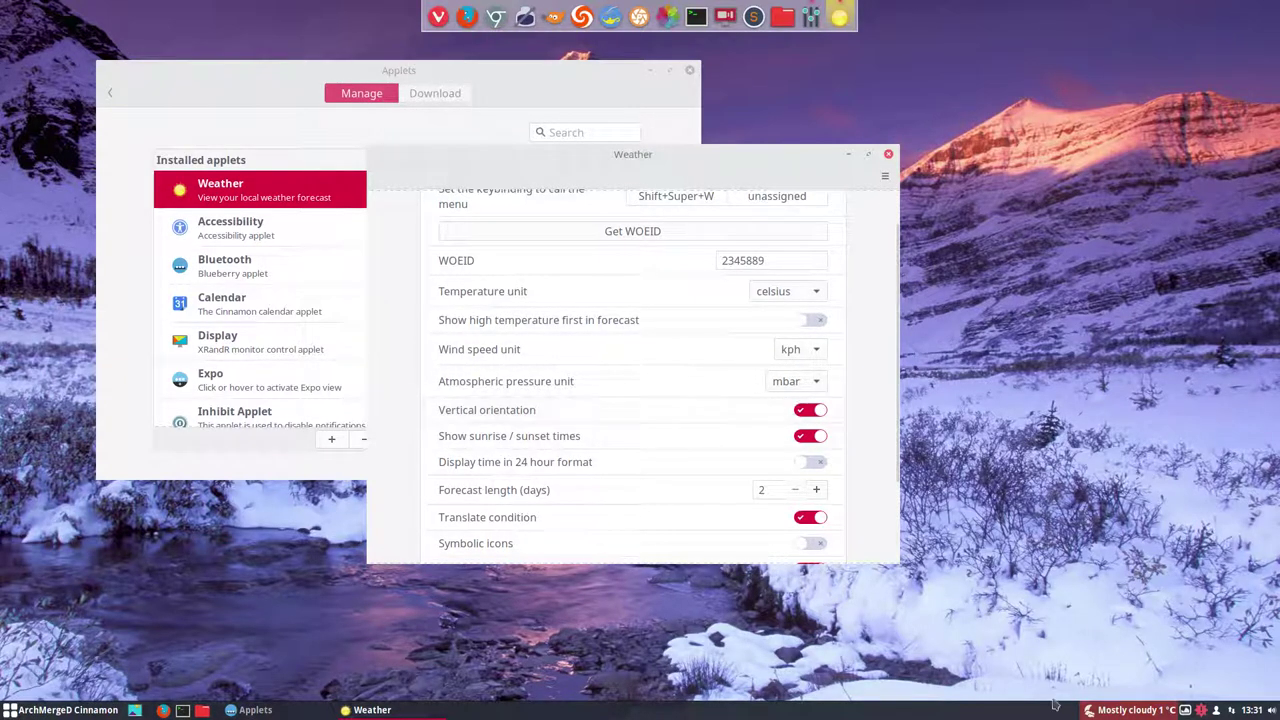
pyautogui.click(1132, 712)
pyautogui.click(1132, 712)
# Turn vertical orientation off and enable 24 hour time format for the Weather applet, checking the sunrise and sunset times in the popup
pyautogui.click(812, 464)
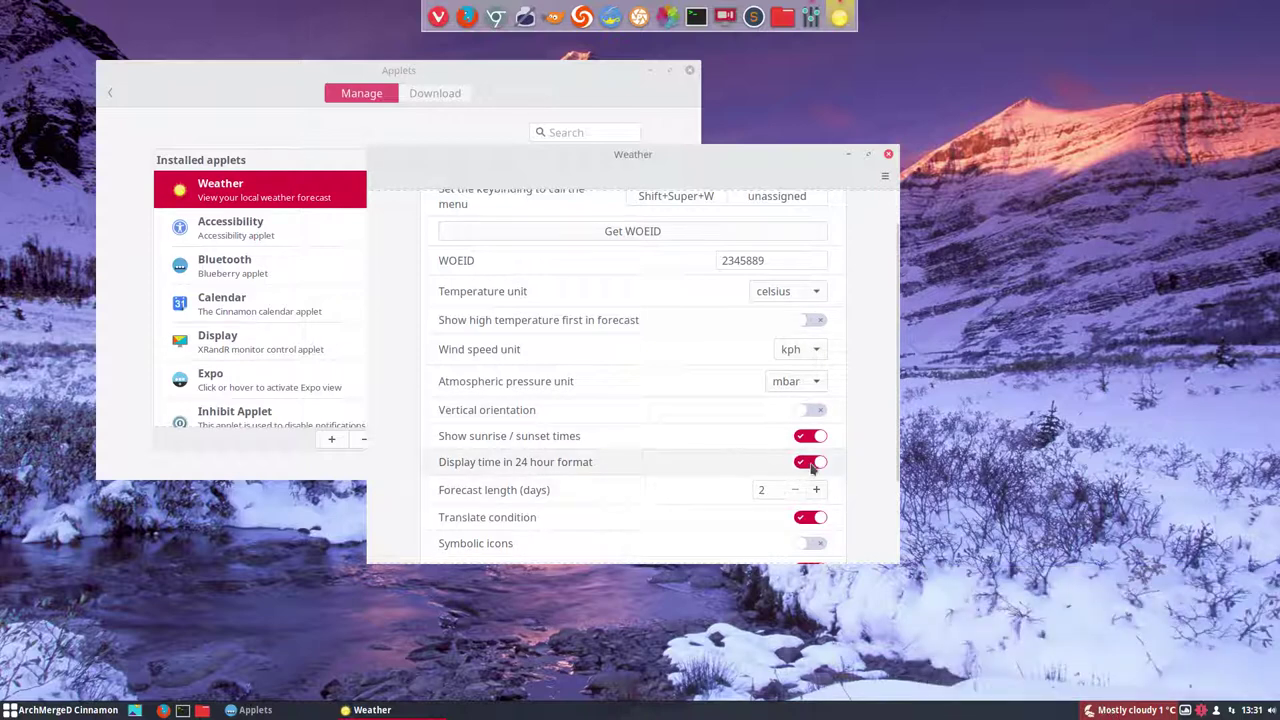
pyautogui.click(1130, 712)
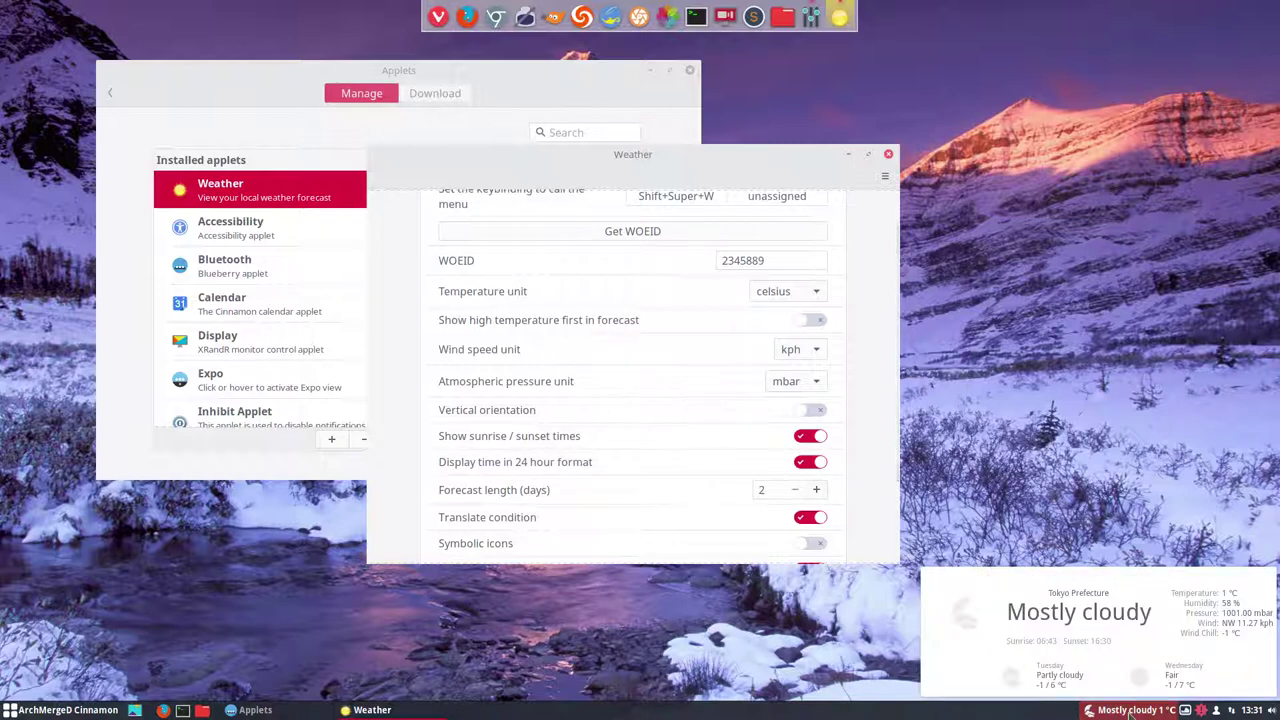
pyautogui.click(1130, 712)
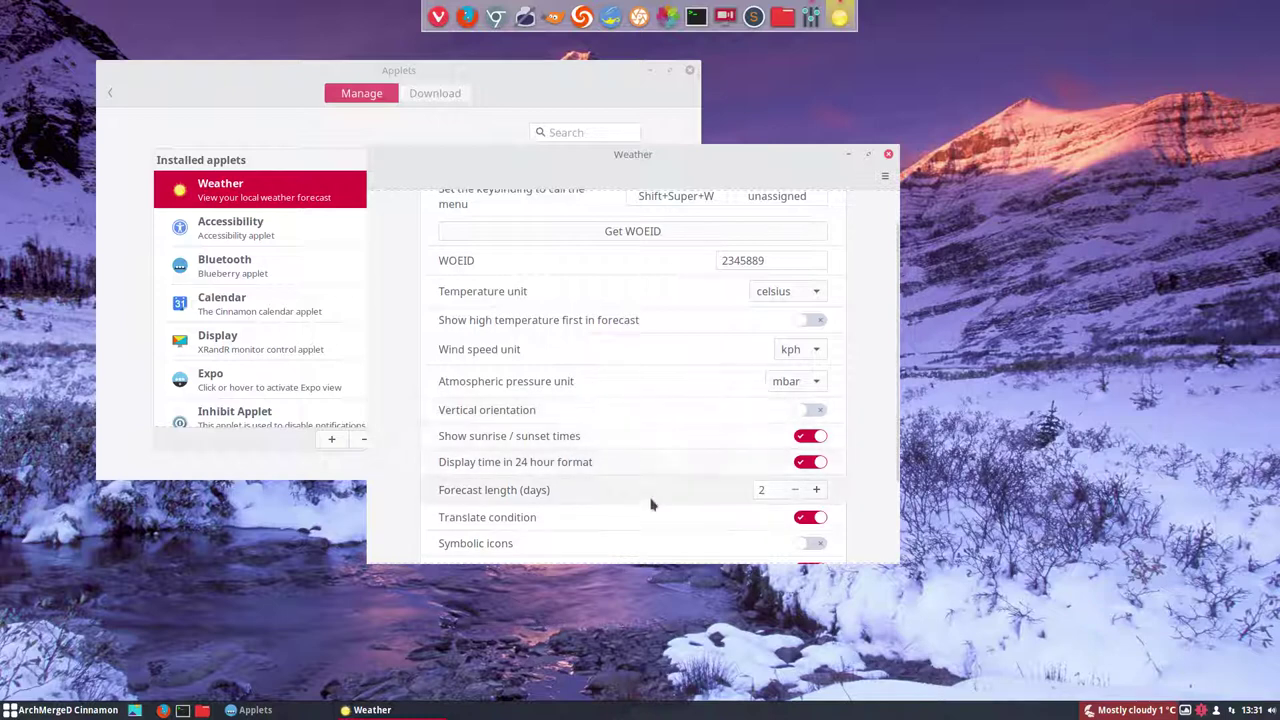
# Review the remaining Weather settings, close their window and view the forecast popup again
pyautogui.scroll(-3, 650, 505)
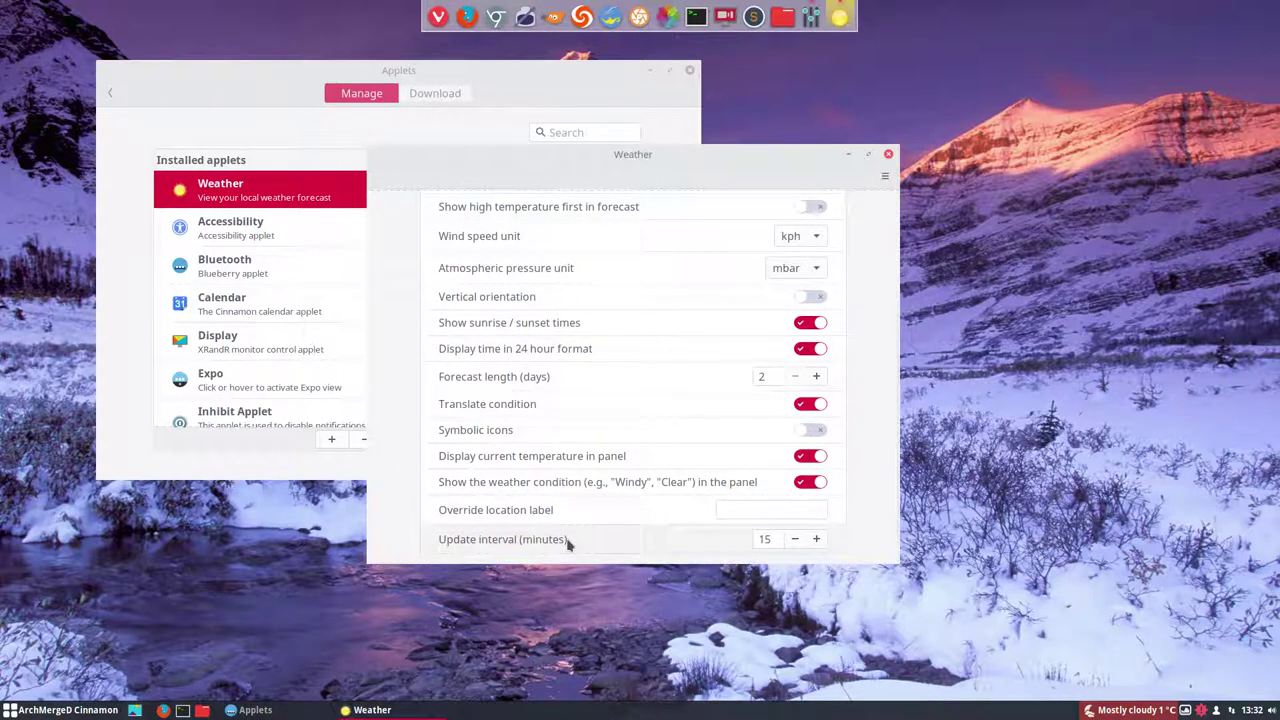
pyautogui.scroll(3, 565, 537)
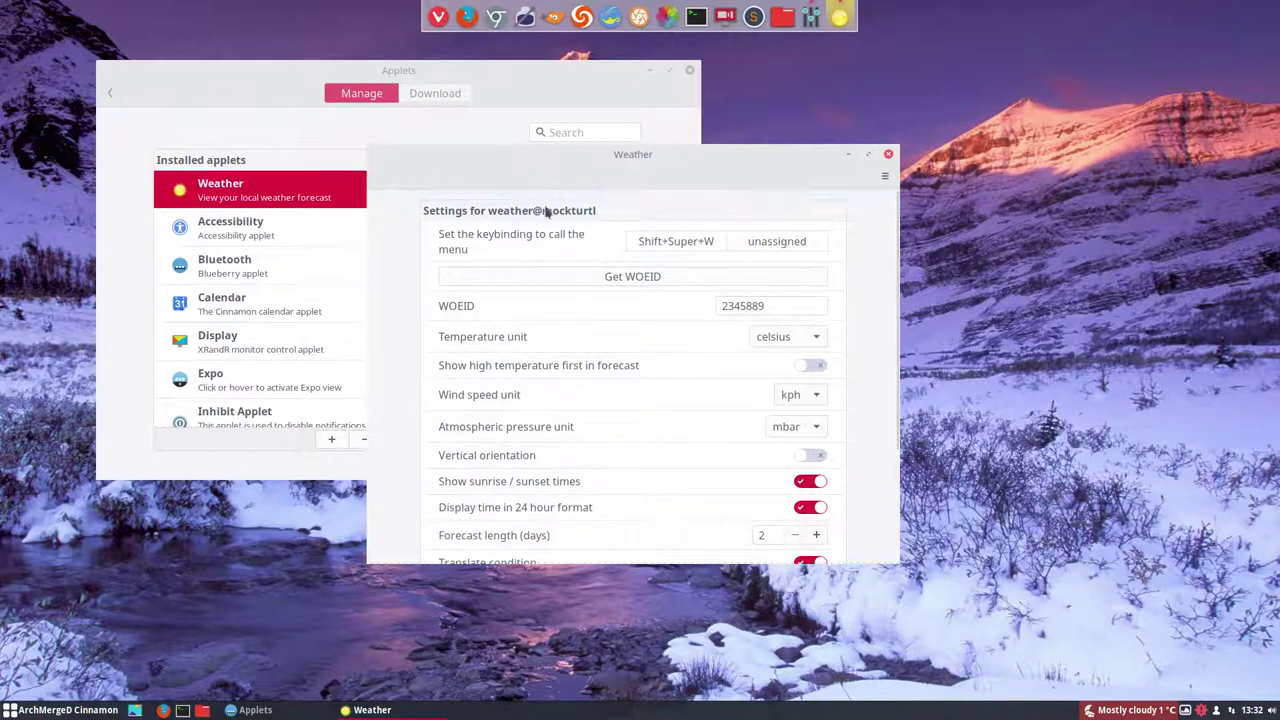
pyautogui.click(888, 154)
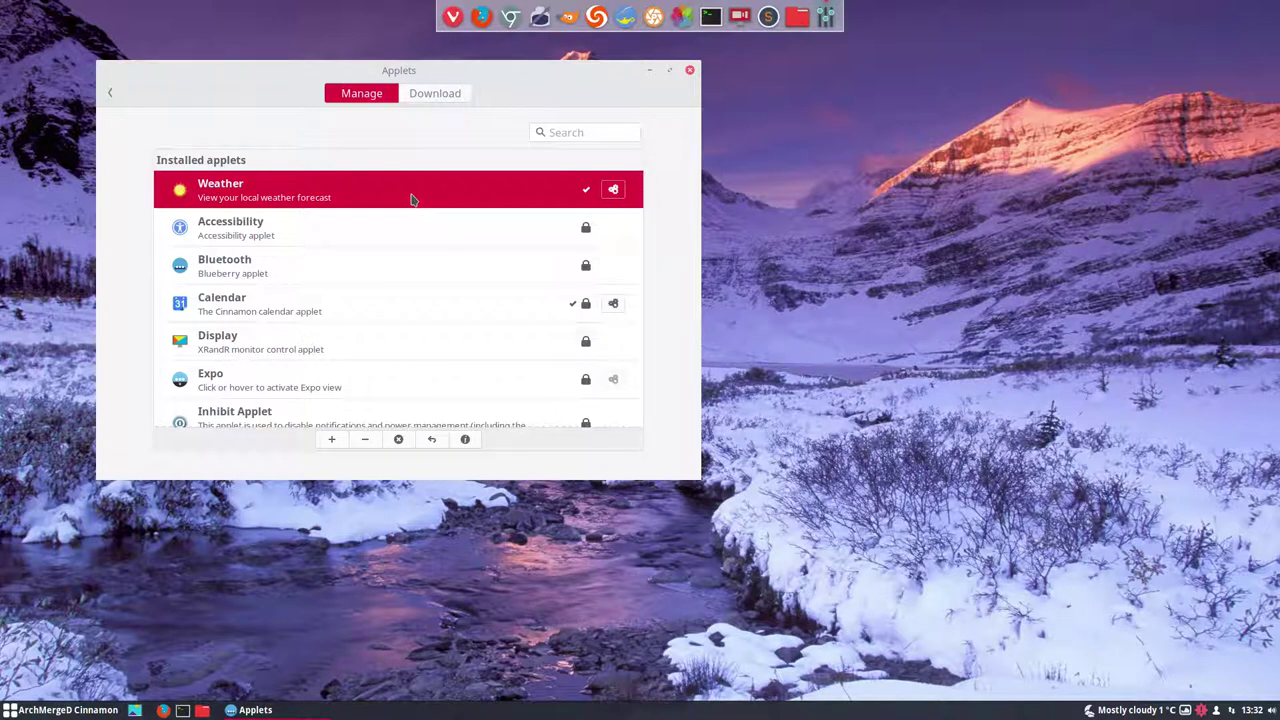
pyautogui.click(1130, 712)
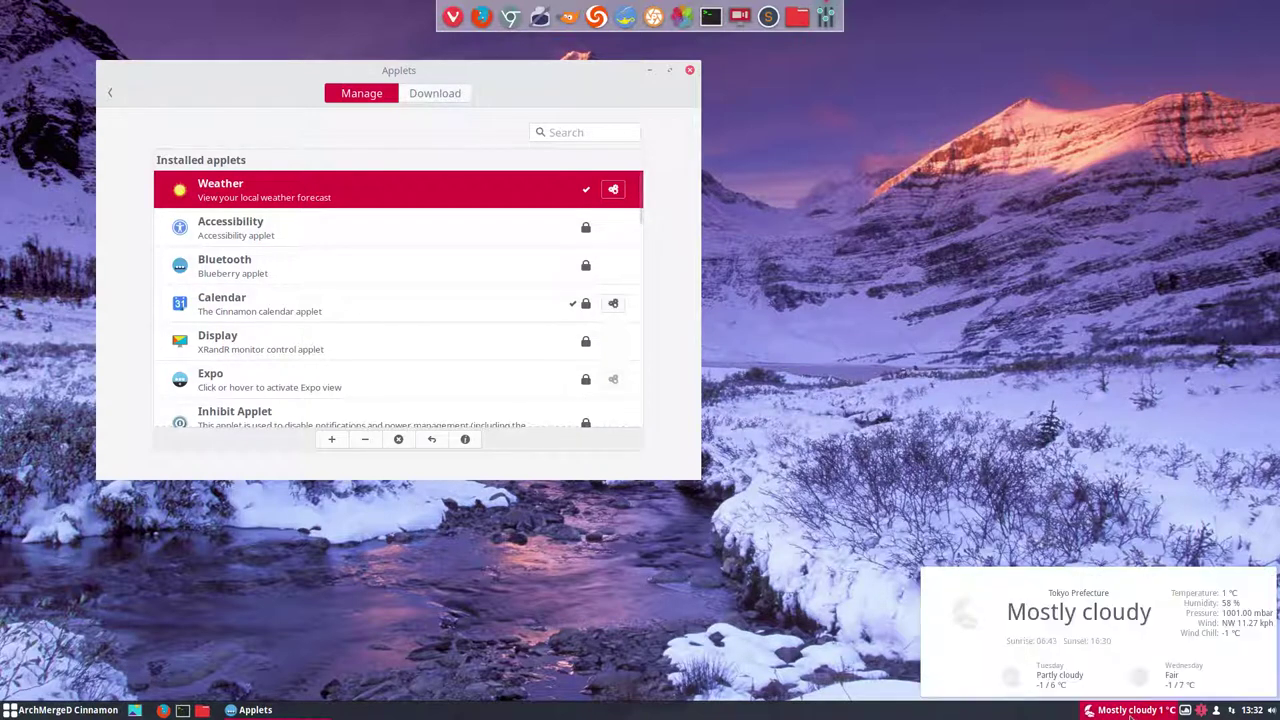
pyautogui.click(1130, 712)
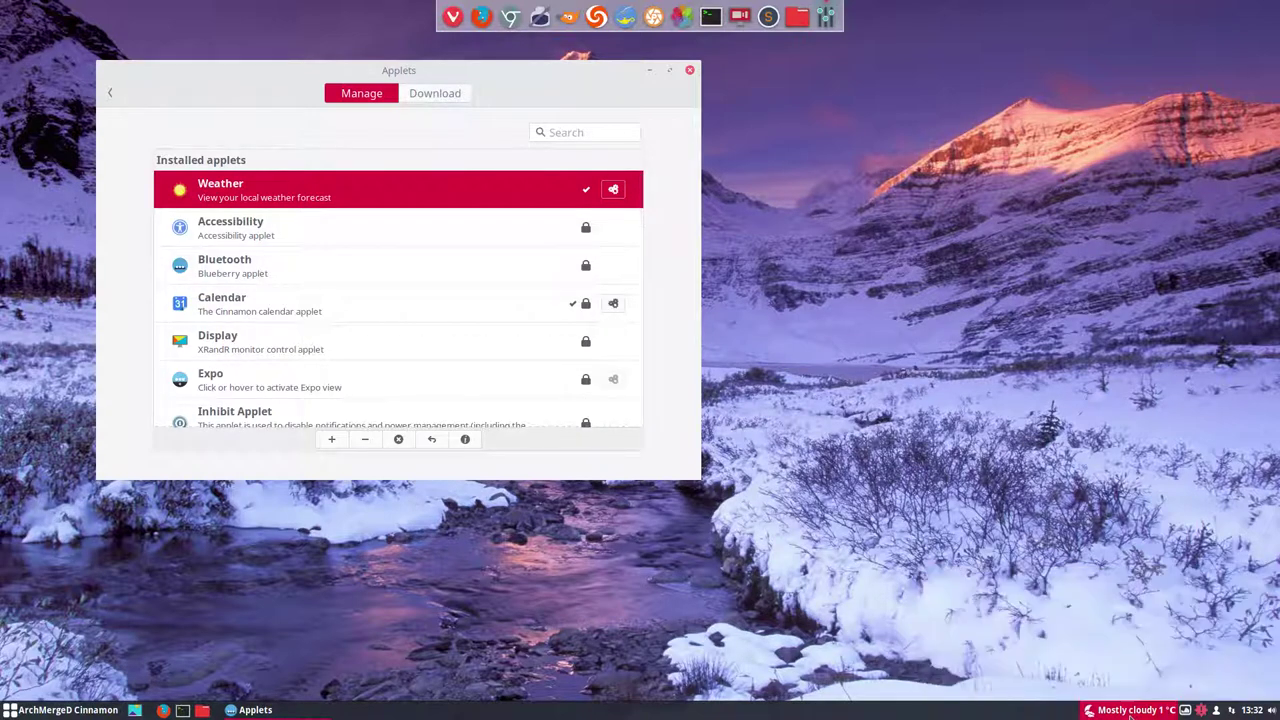
# Try adding the installed Bluetooth applet to the panel and remove it again
pyautogui.click(237, 236)
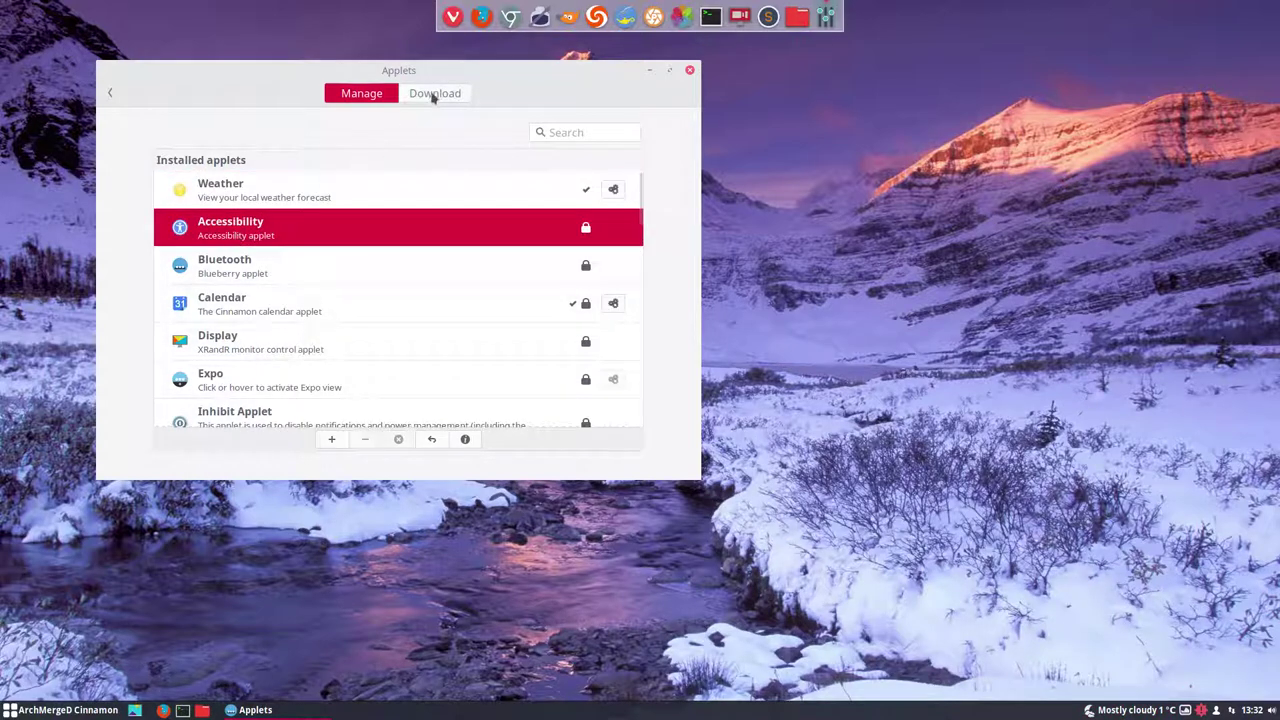
pyautogui.click(435, 95)
pyautogui.click(345, 97)
pyautogui.click(250, 278)
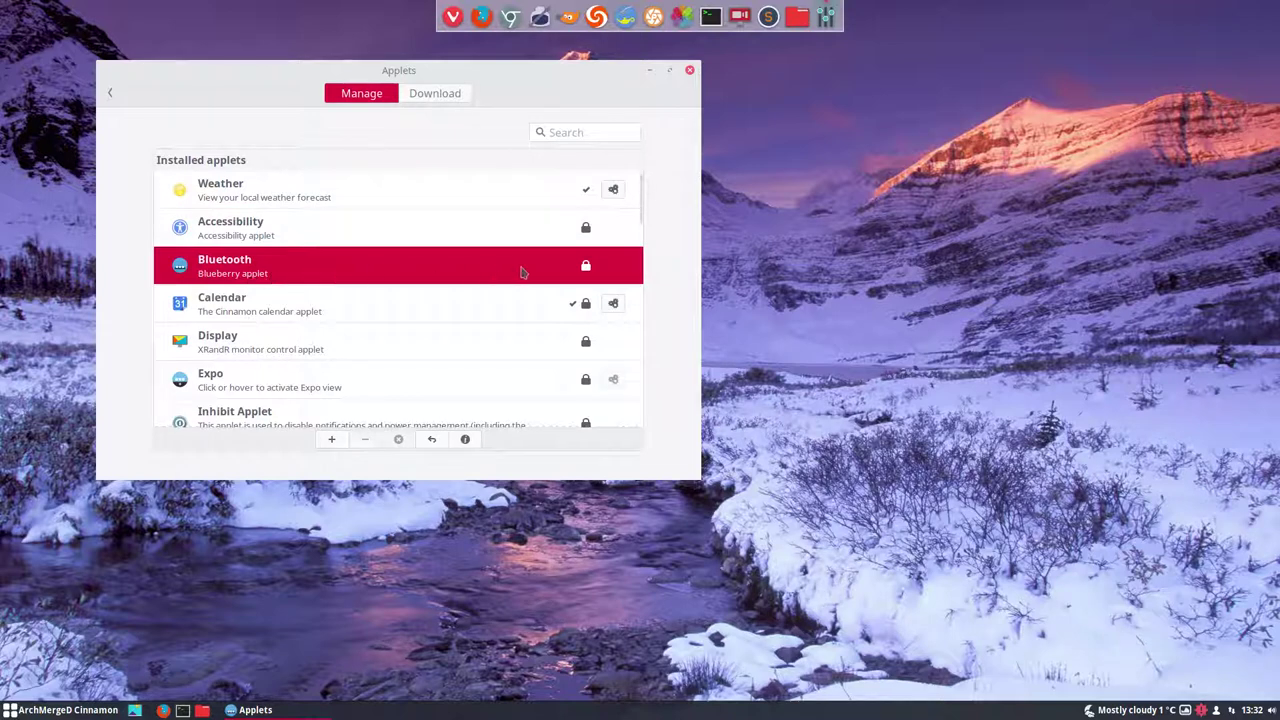
pyautogui.click(332, 445)
pyautogui.click(365, 439)
# Look through the installed applets from Calendar to Menu and briefly open the main Cinnamon menu
pyautogui.click(245, 302)
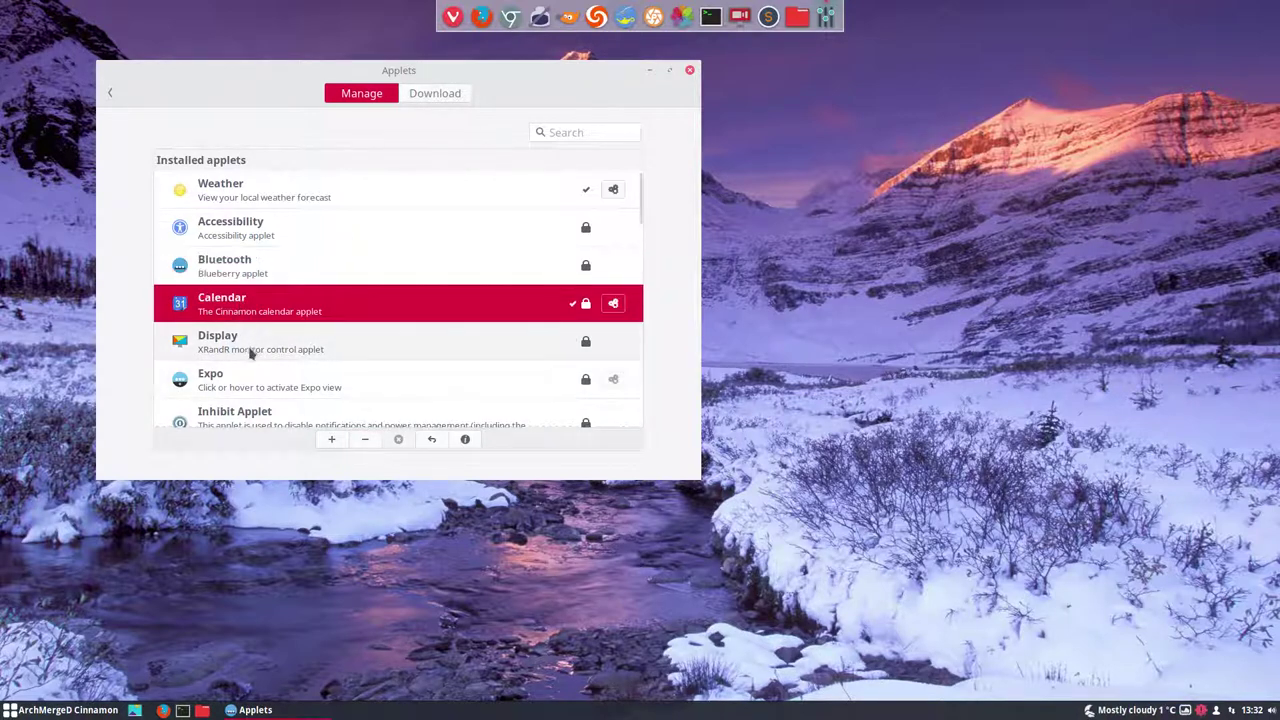
pyautogui.click(252, 348)
pyautogui.scroll(-3, 366, 371)
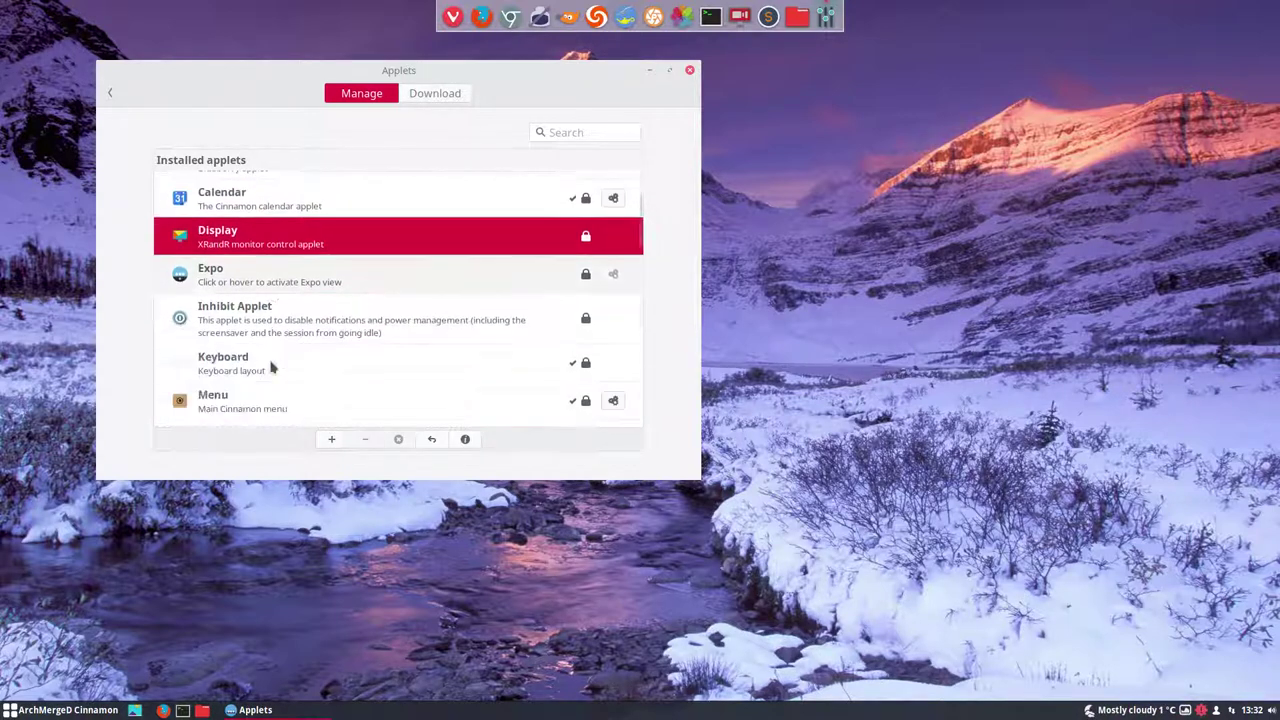
pyautogui.click(425, 289)
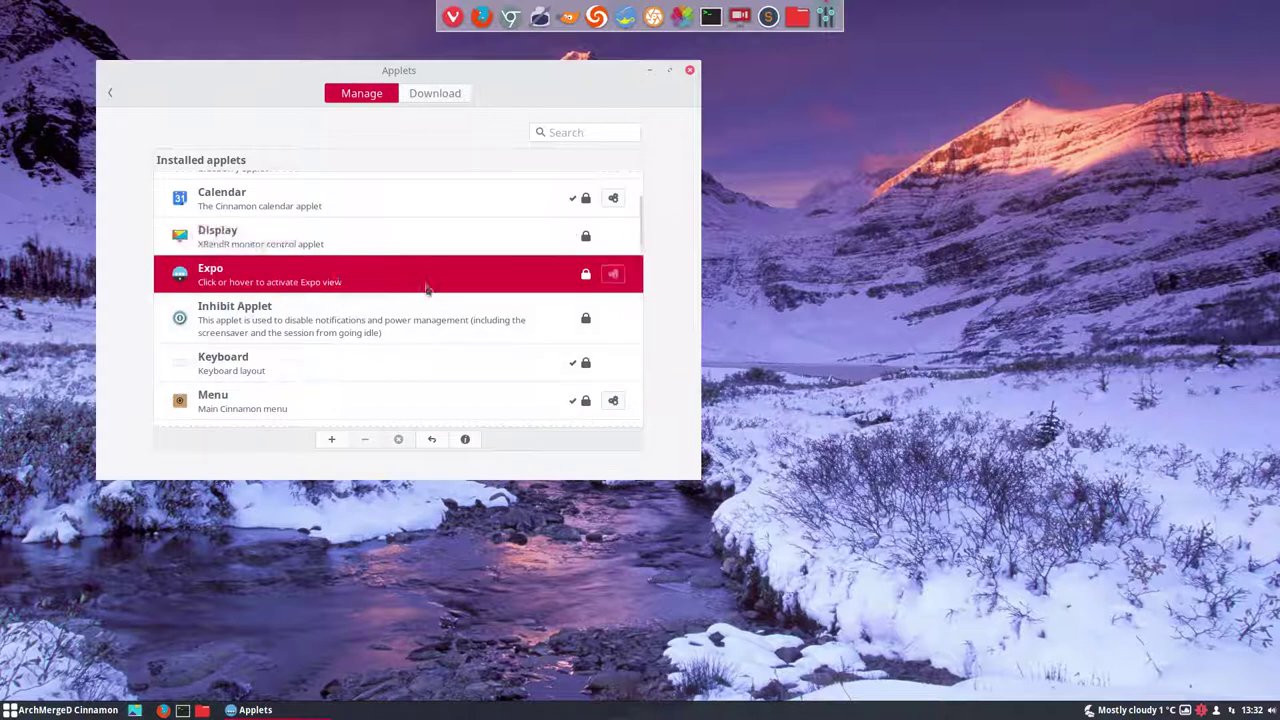
pyautogui.click(283, 322)
pyautogui.click(280, 375)
pyautogui.click(277, 405)
pyautogui.scroll(-3, 277, 405)
pyautogui.click(60, 710)
pyautogui.click(60, 710)
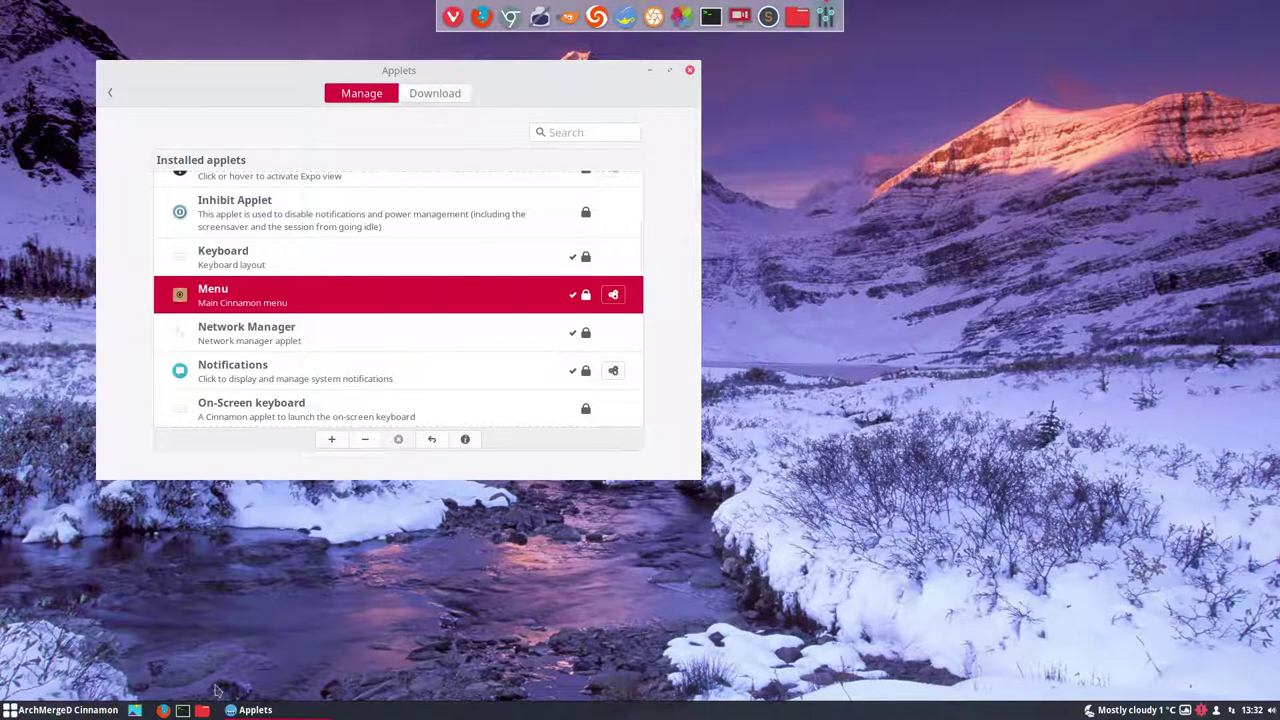
# Look through the remaining installed applets from Network Manager to Workspace switcher
pyautogui.click(268, 342)
pyautogui.click(263, 371)
pyautogui.scroll(-3, 263, 374)
pyautogui.click(291, 314)
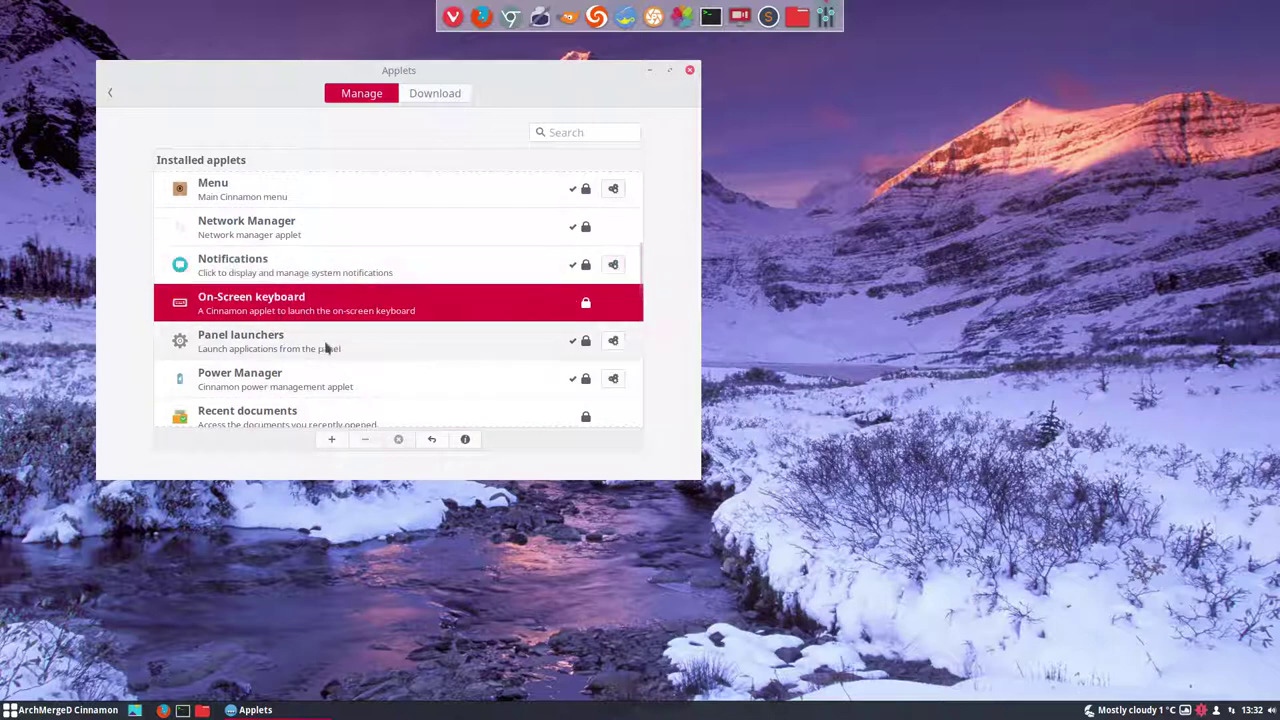
pyautogui.click(275, 348)
pyautogui.scroll(-3, 263, 390)
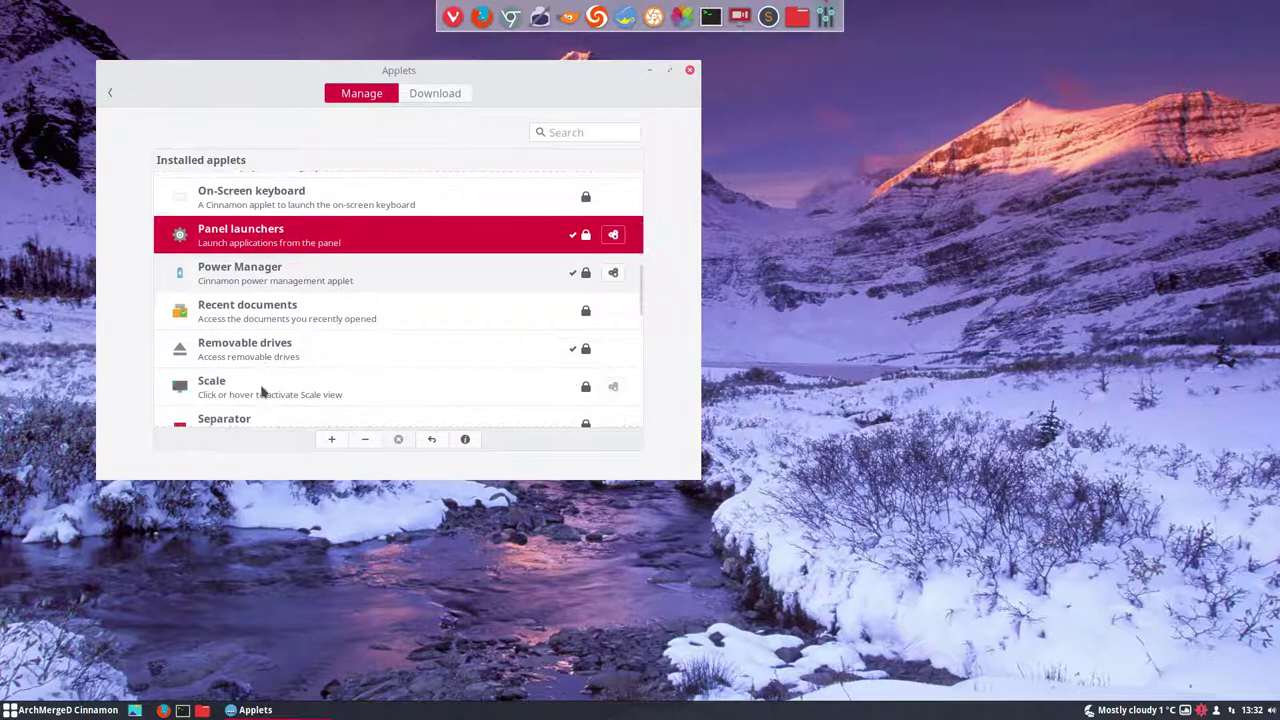
pyautogui.scroll(-3, 262, 390)
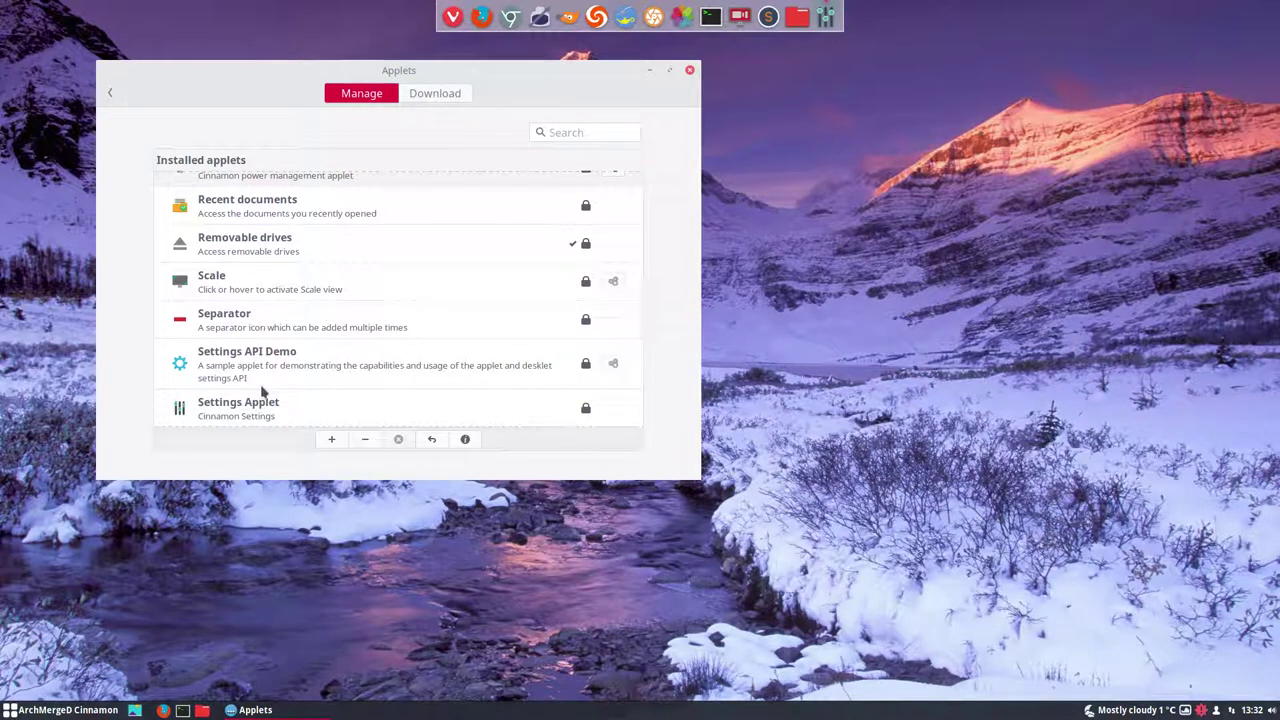
pyautogui.scroll(-3, 263, 391)
pyautogui.scroll(-7, 262, 392)
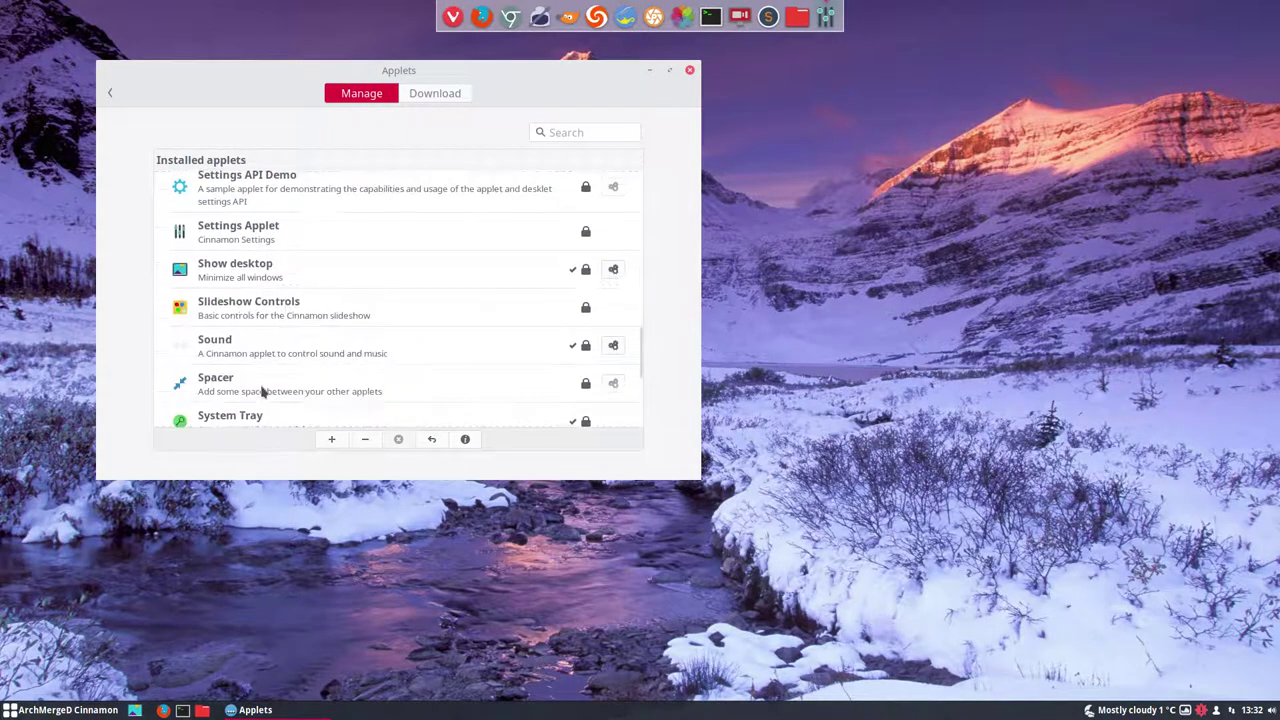
pyautogui.scroll(-1, 263, 391)
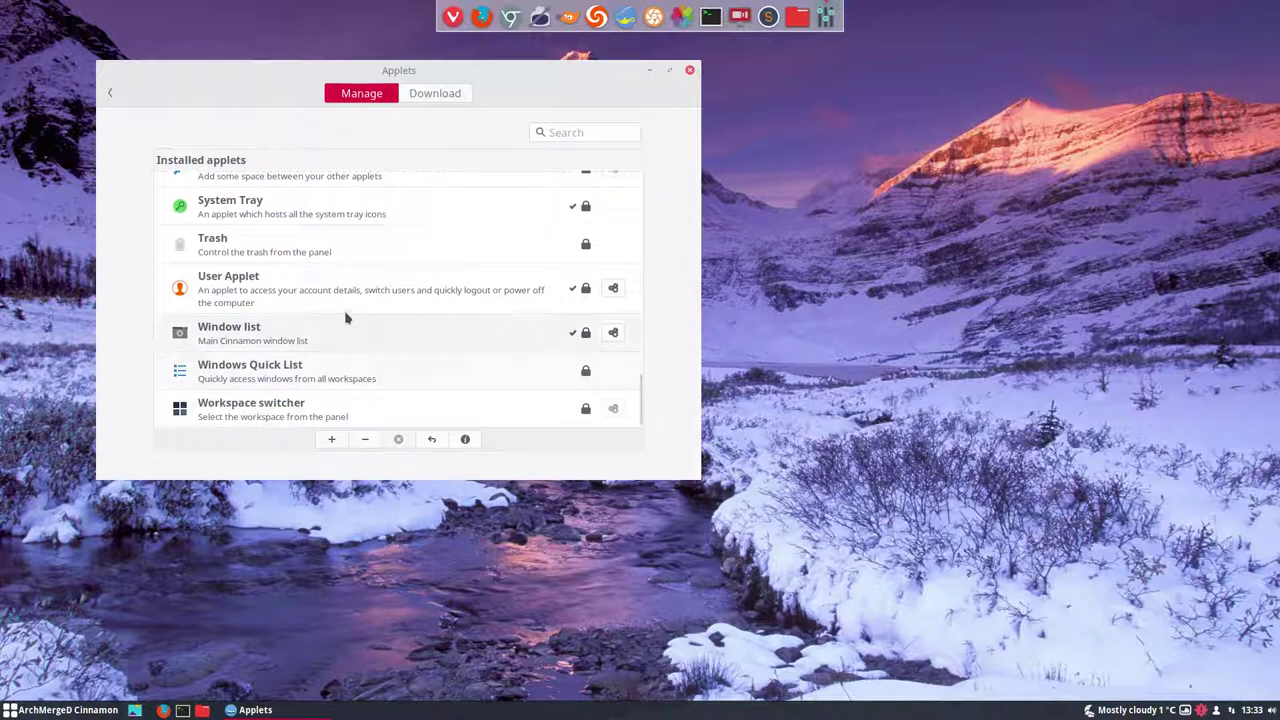
# Download the Icing Task Manager applet from the available applets
pyautogui.click(434, 93)
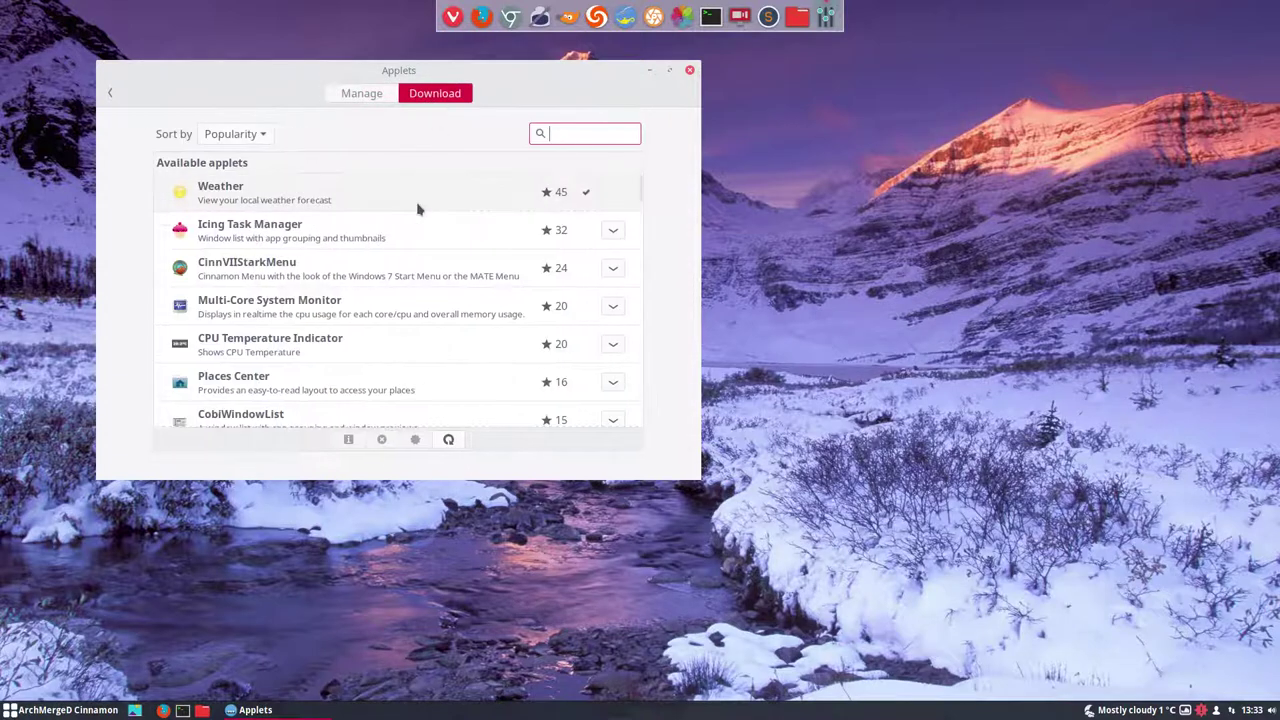
pyautogui.click(230, 244)
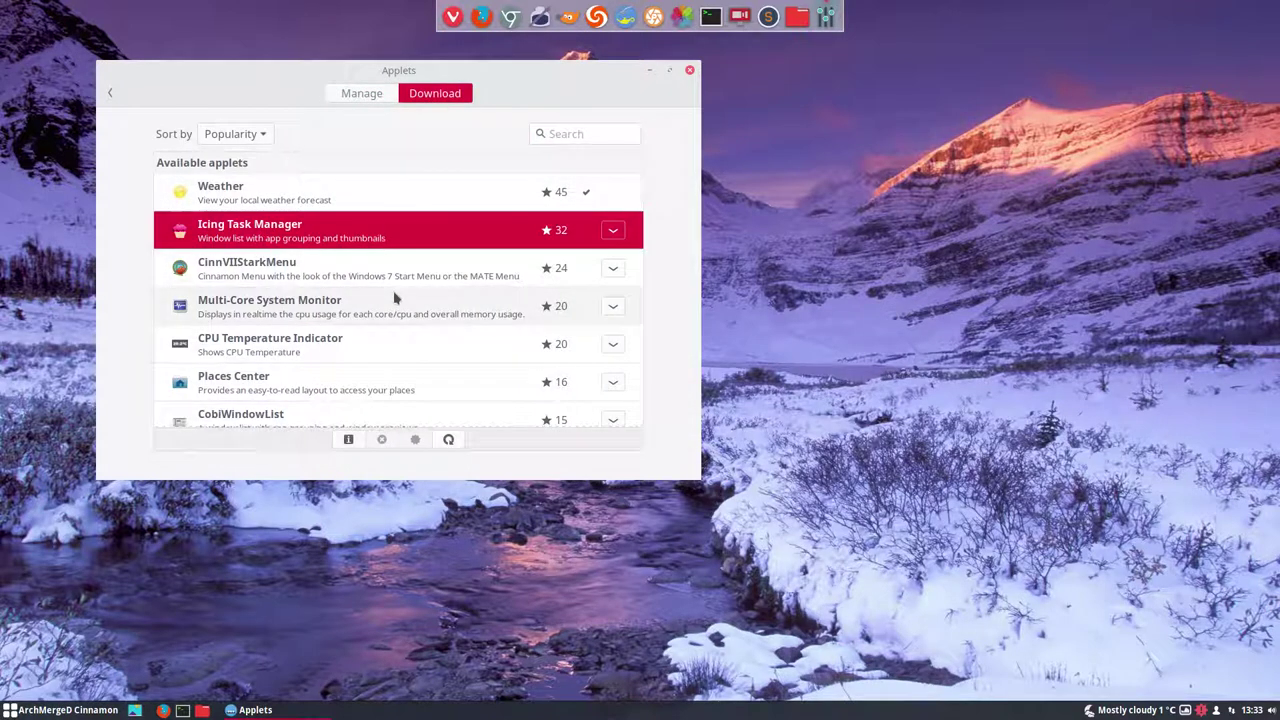
pyautogui.click(613, 230)
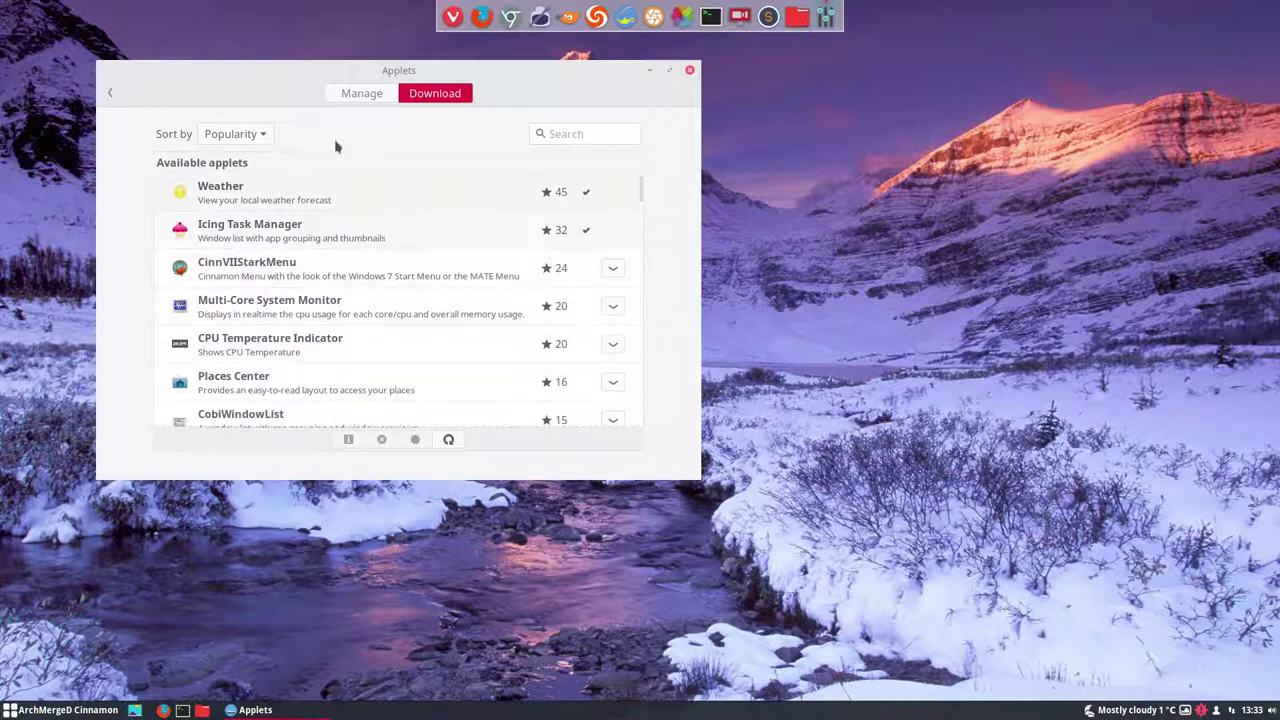
# Add the installed Icing Task Manager applet to the panel and remove the Weather applet from it
pyautogui.click(362, 93)
pyautogui.scroll(10, 286, 274)
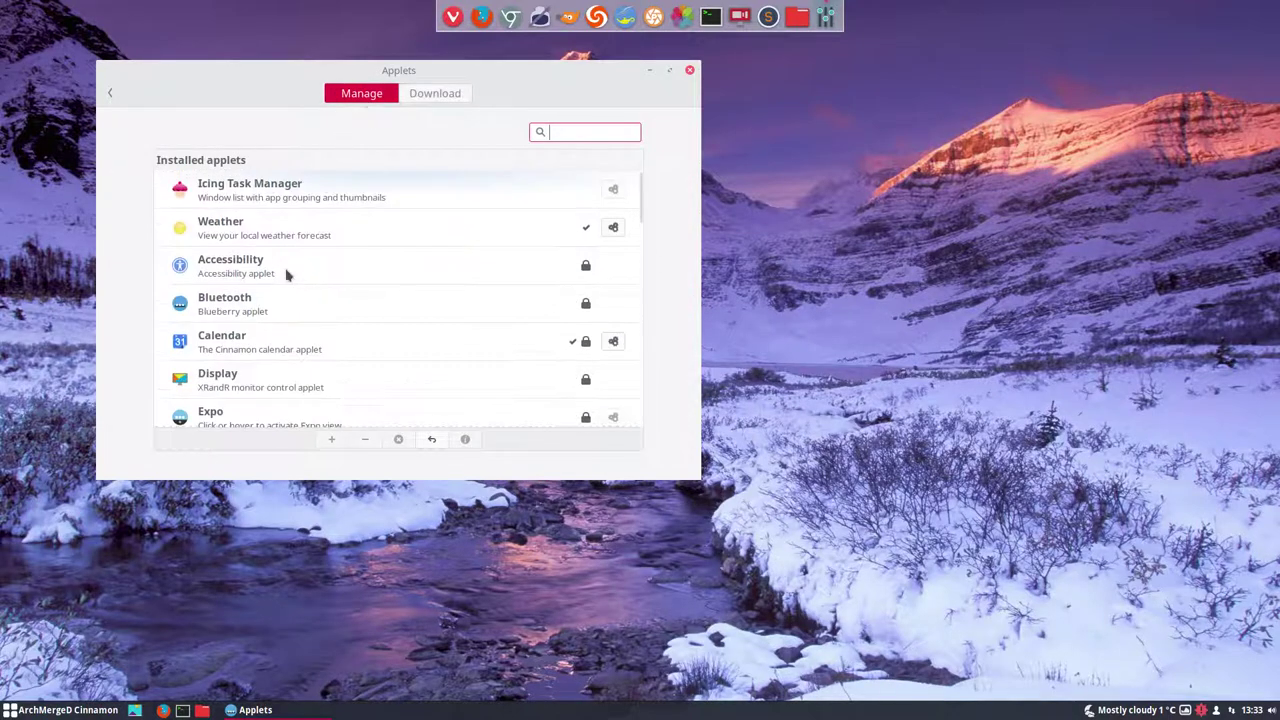
pyautogui.click(290, 198)
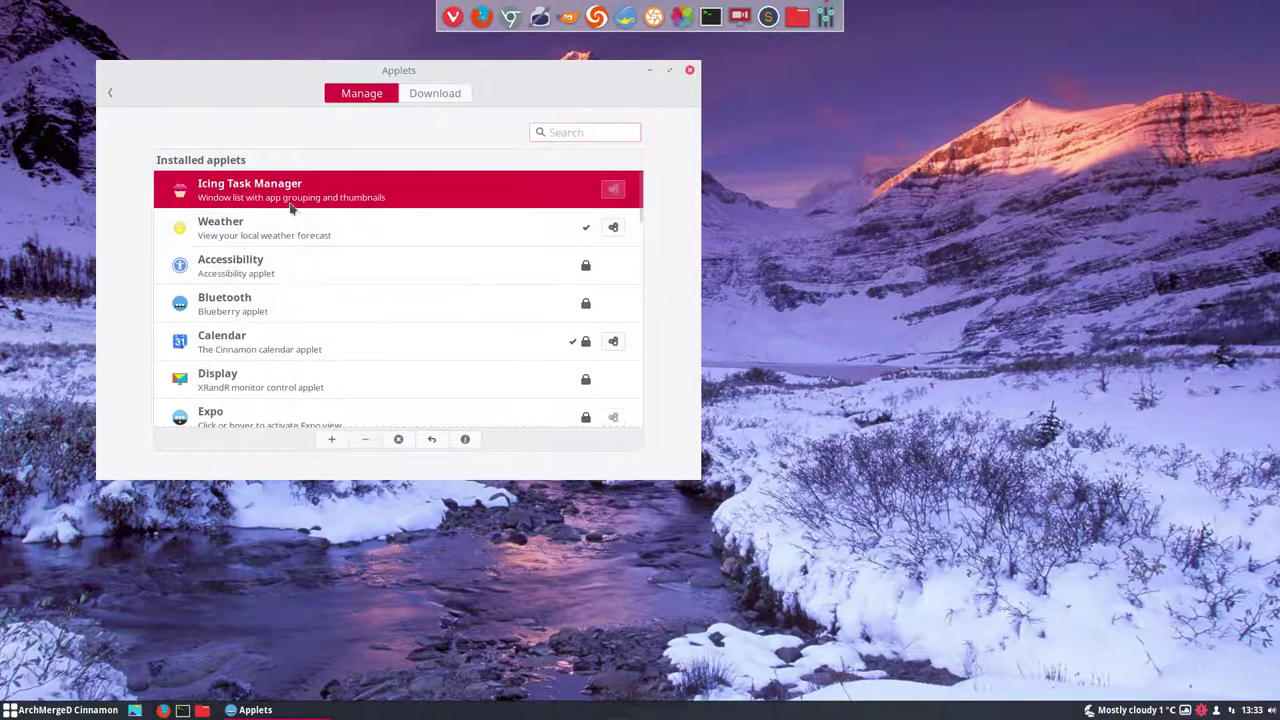
pyautogui.click(333, 446)
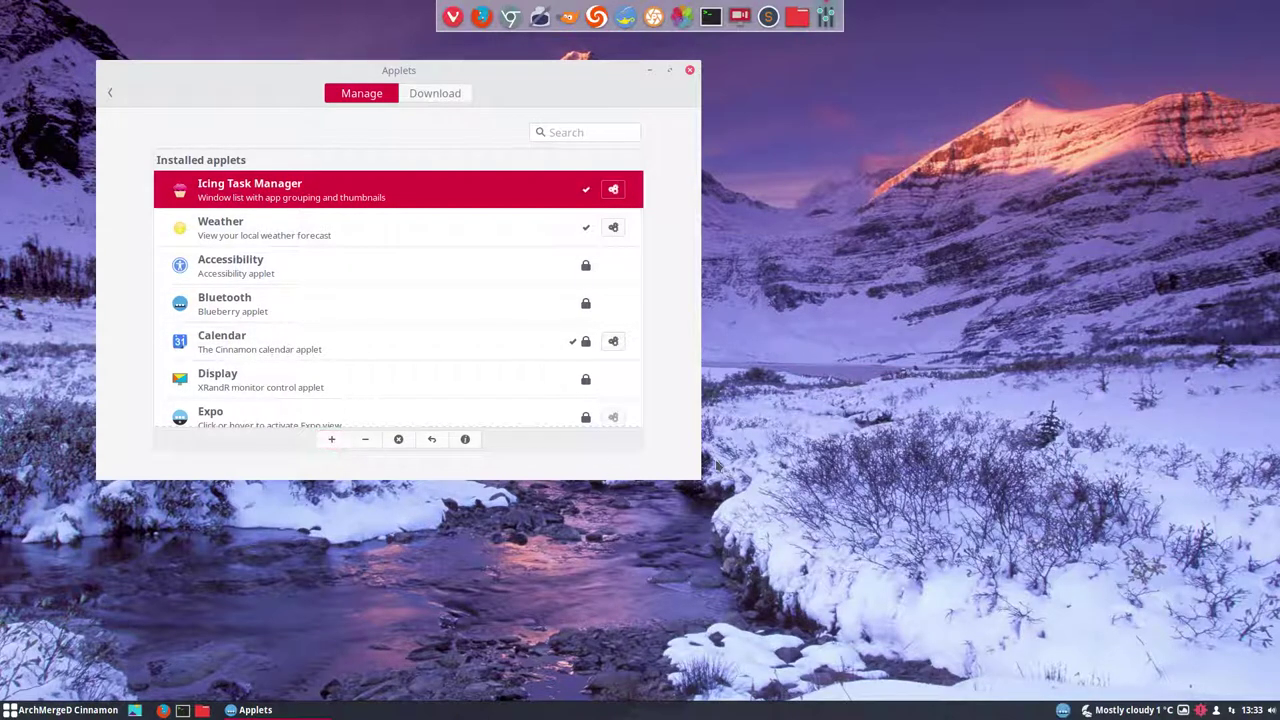
pyautogui.click(1065, 710)
pyautogui.click(1066, 711)
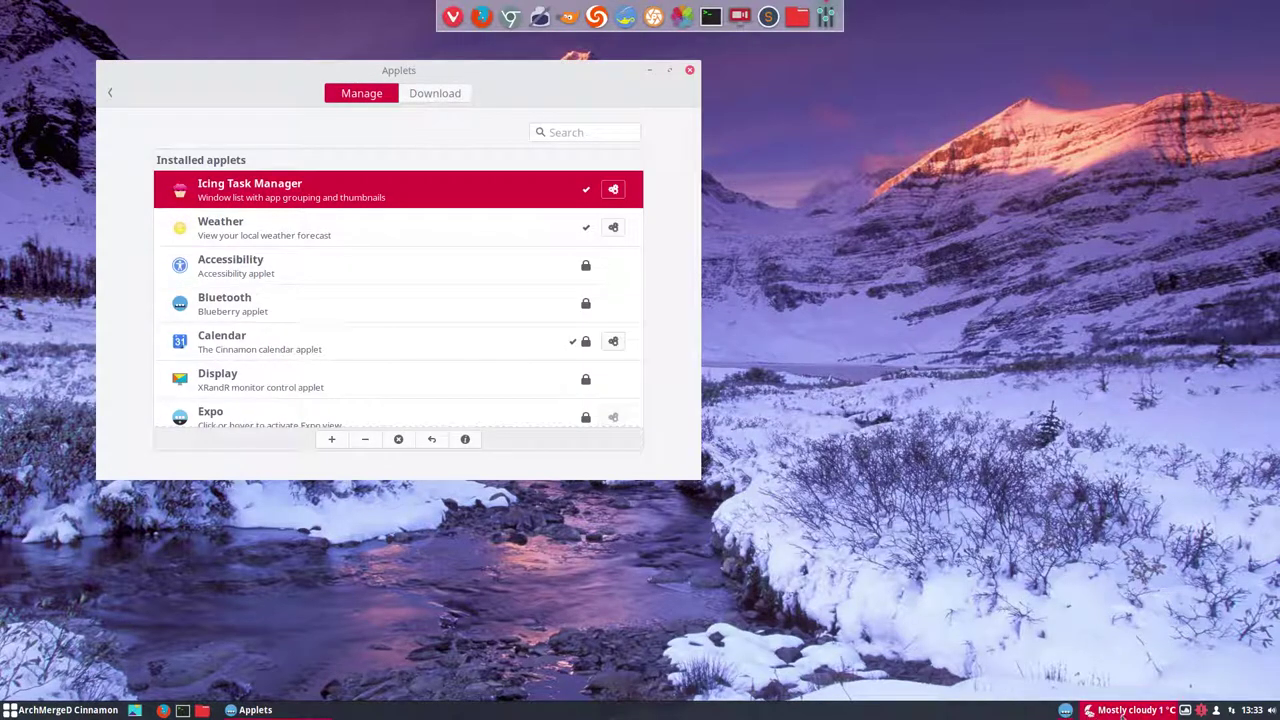
pyautogui.click(287, 240)
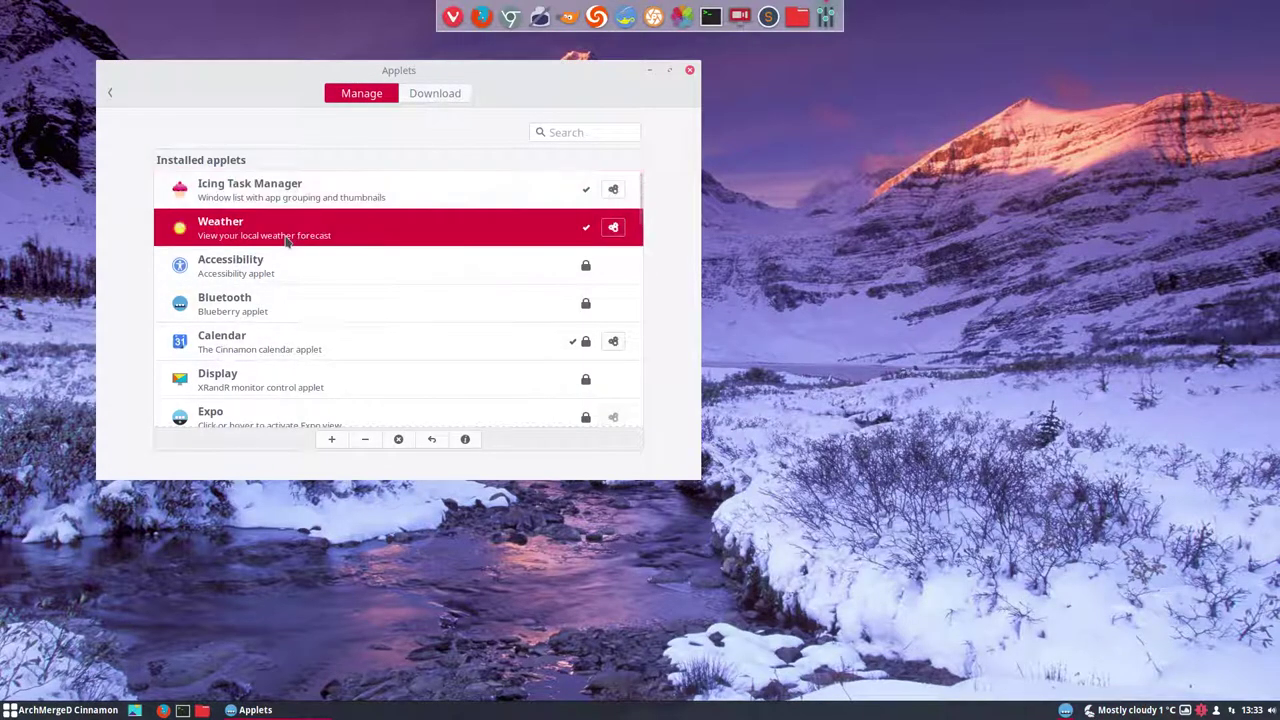
pyautogui.click(365, 439)
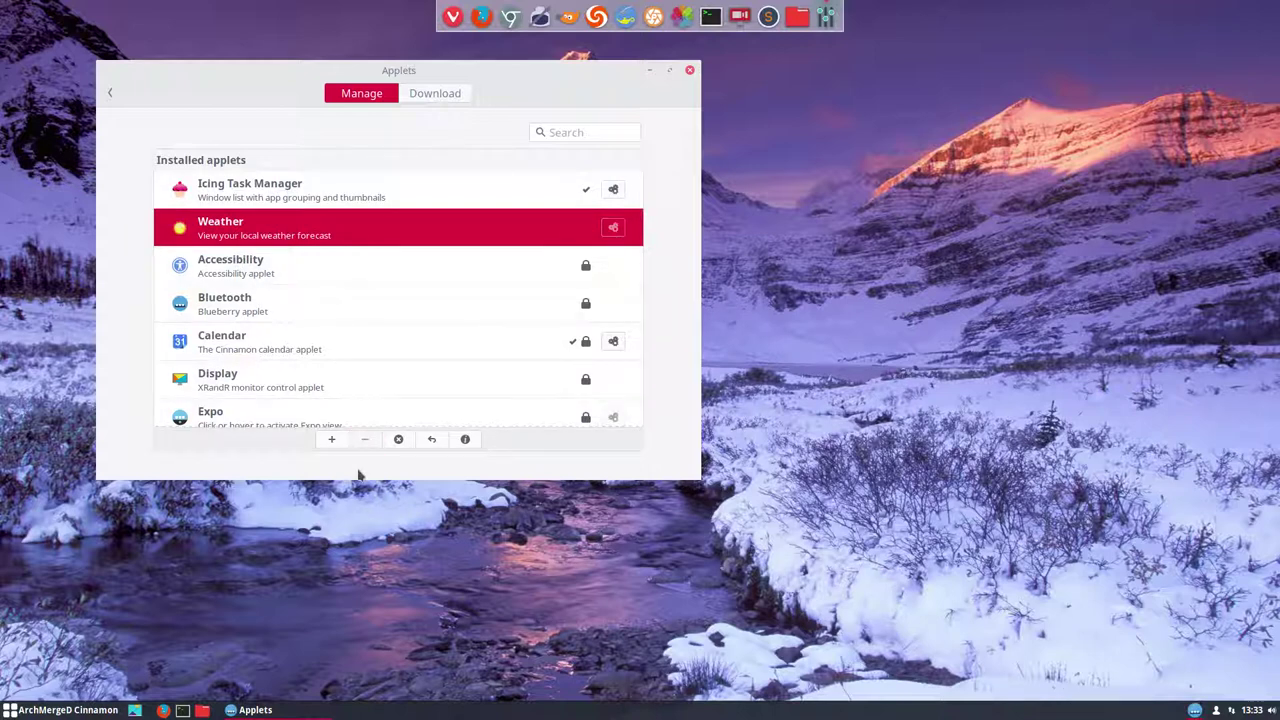
# Open the Icing Task Manager settings and review its app button and hot key options
pyautogui.click(300, 198)
pyautogui.click(615, 190)
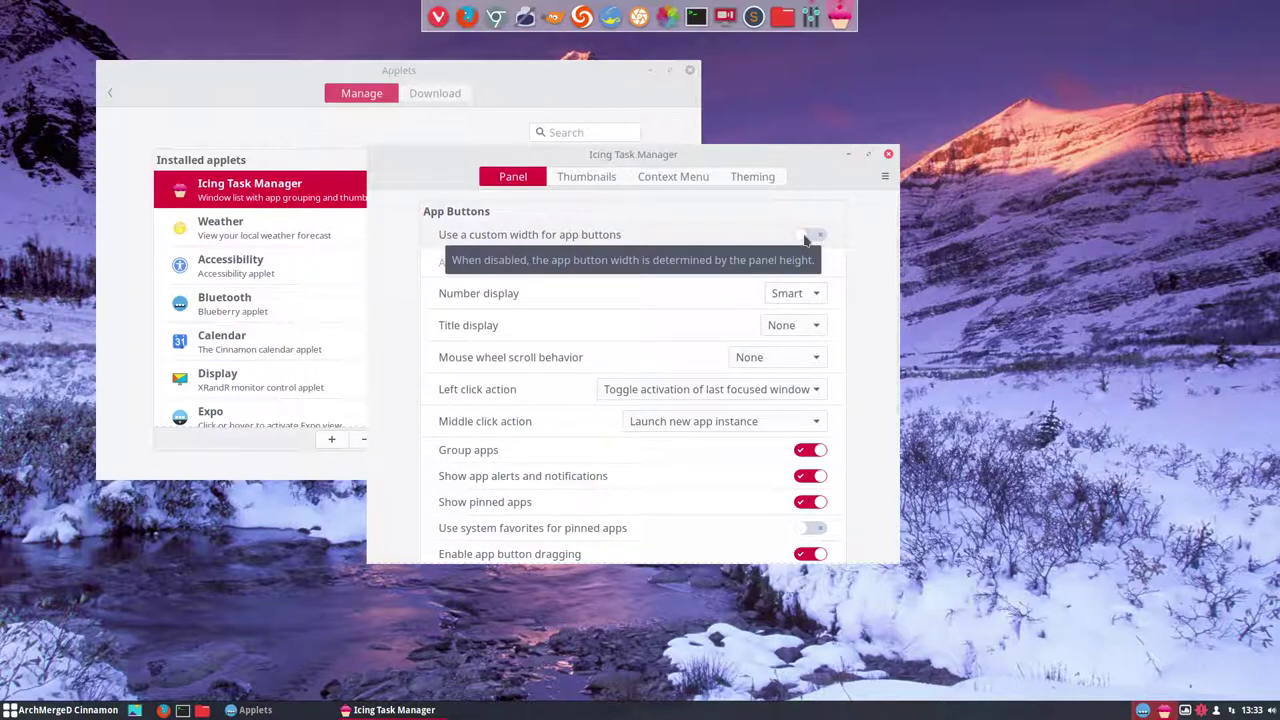
pyautogui.click(888, 156)
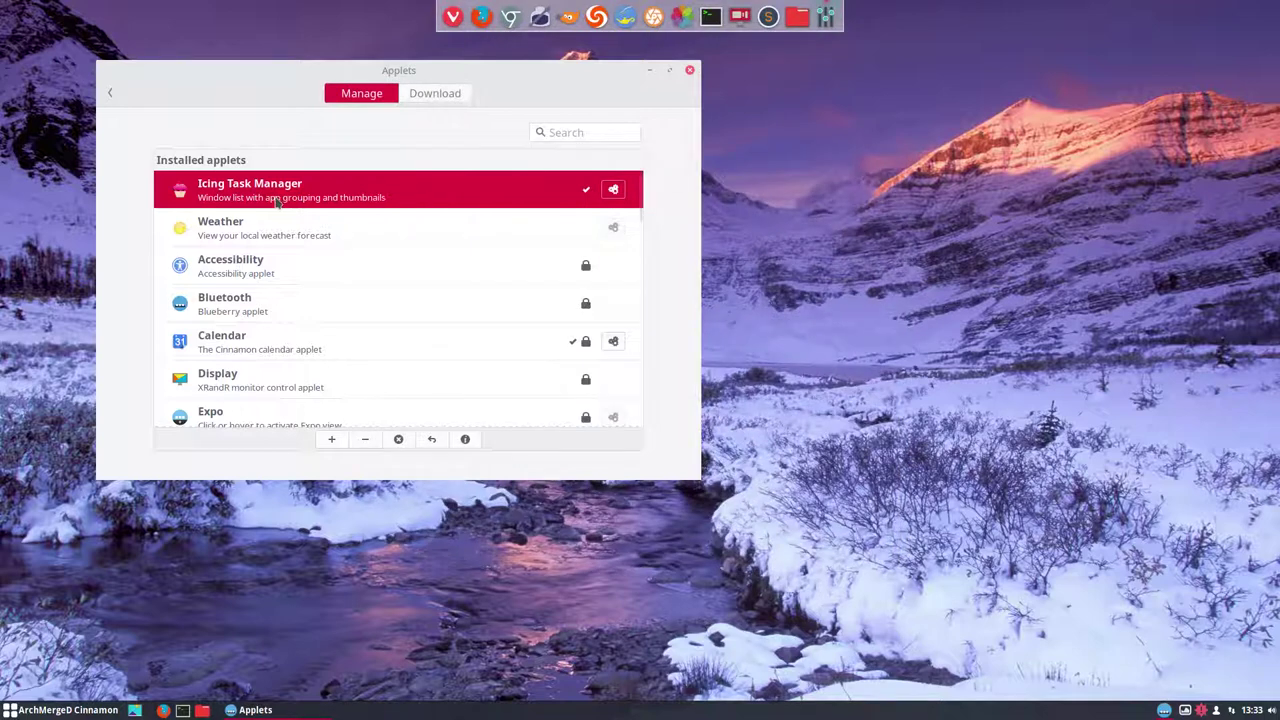
pyautogui.click(613, 189)
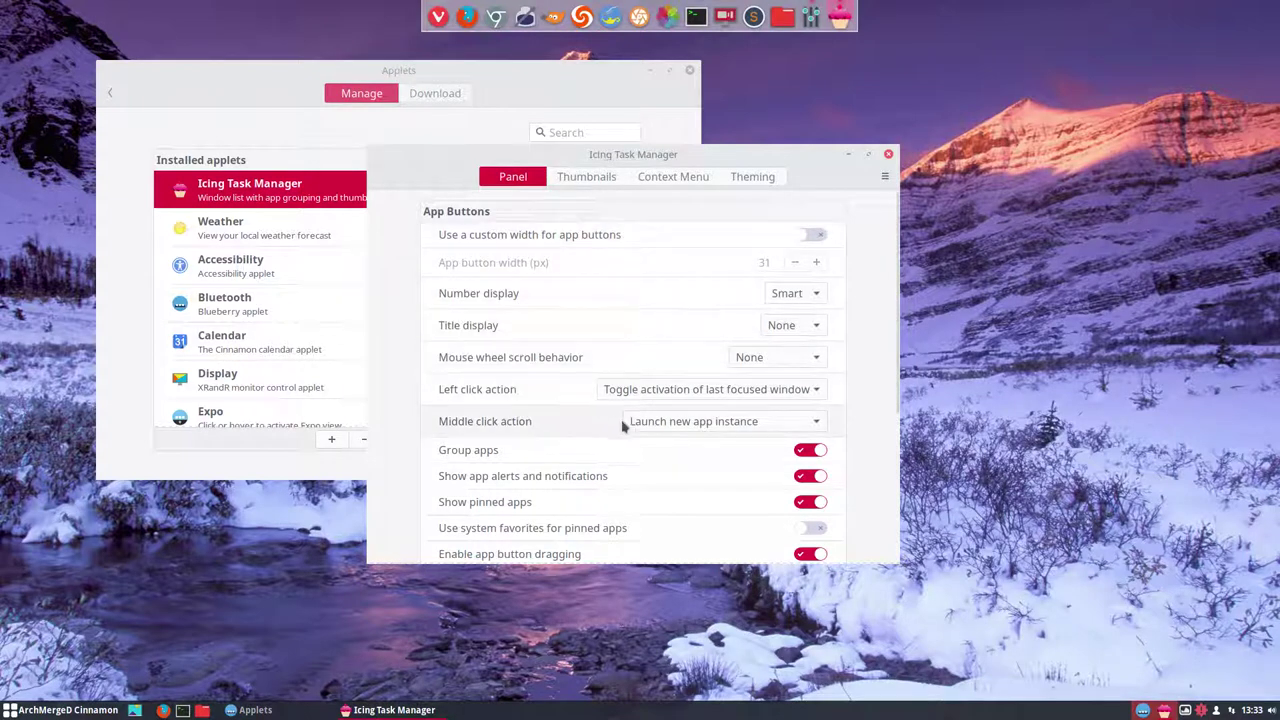
pyautogui.scroll(-5, 645, 497)
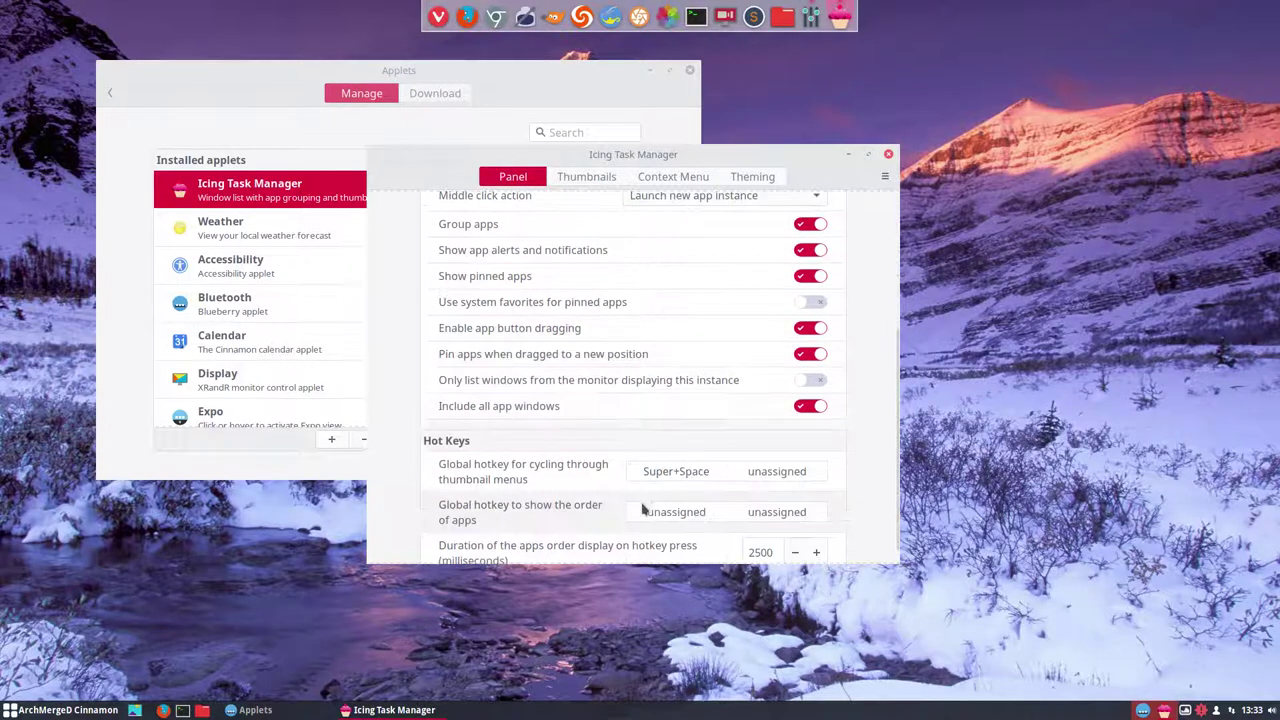
# Try the Super+Space hotkey for cycling through thumbnail menus and switch between the Applets and Icing Task Manager windows
pyautogui.click(675, 455)
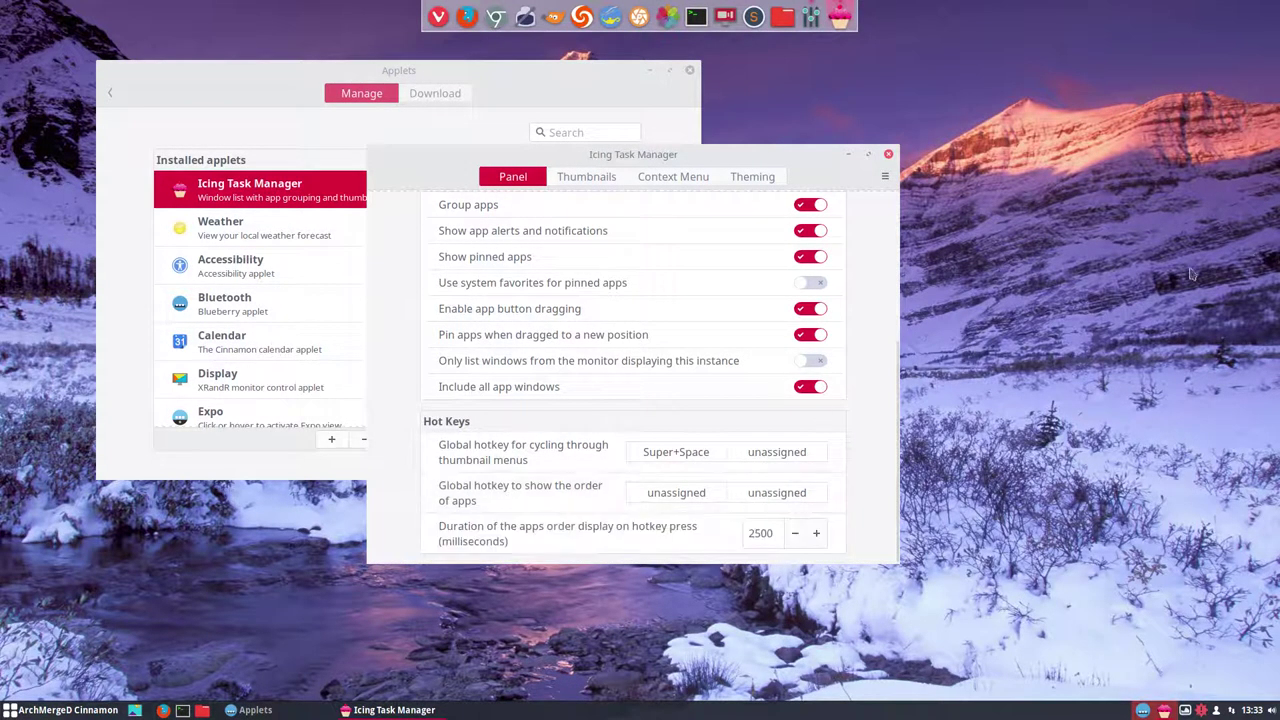
pyautogui.press('super+space')
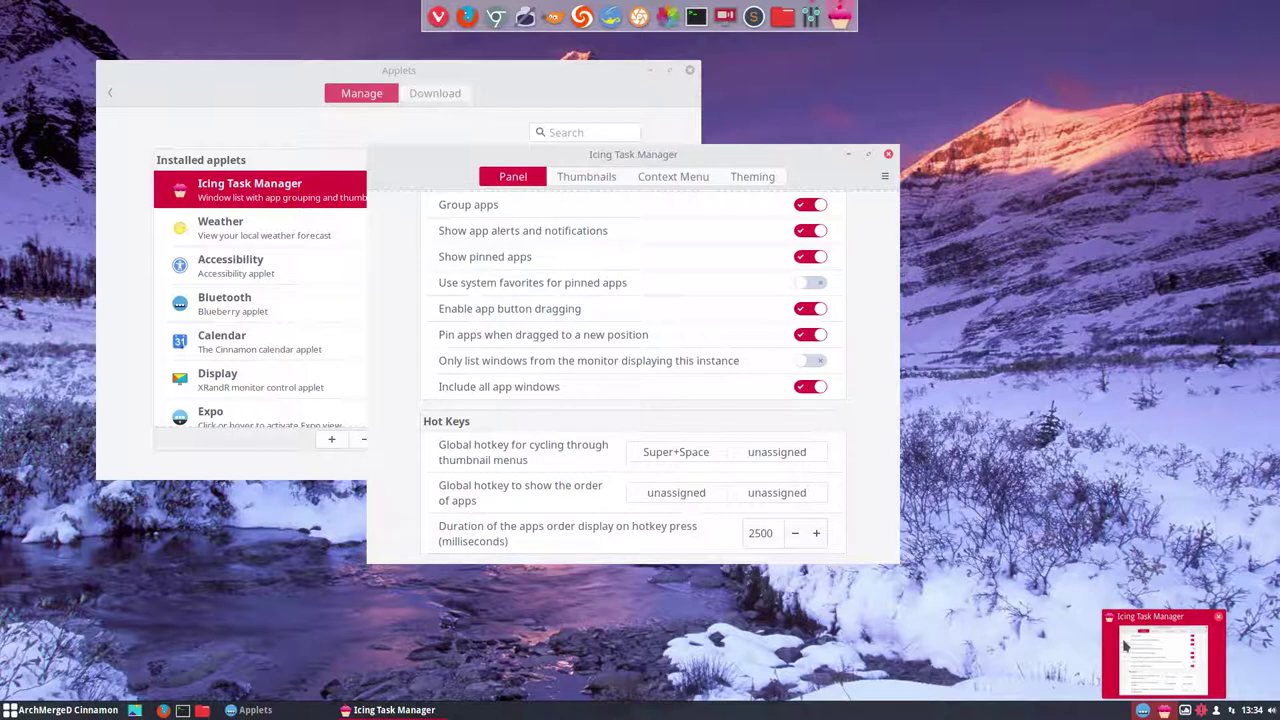
pyautogui.press('super')
pyautogui.click(281, 711)
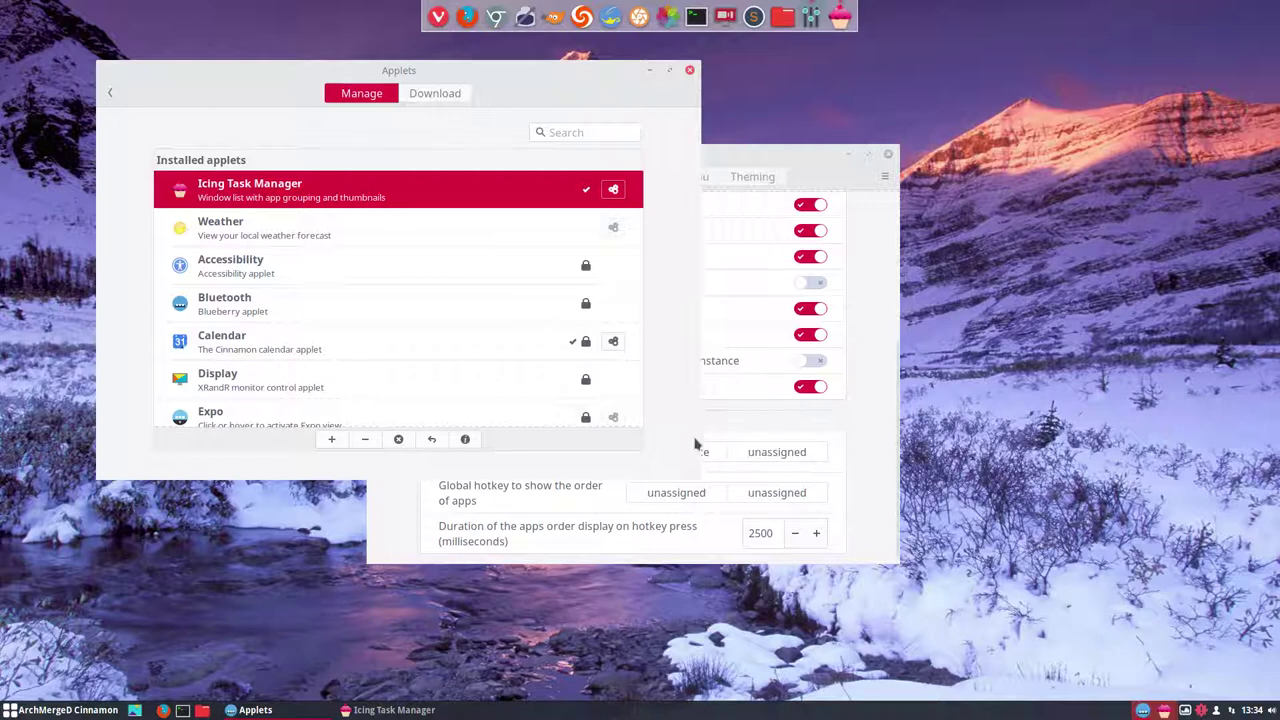
pyautogui.click(868, 467)
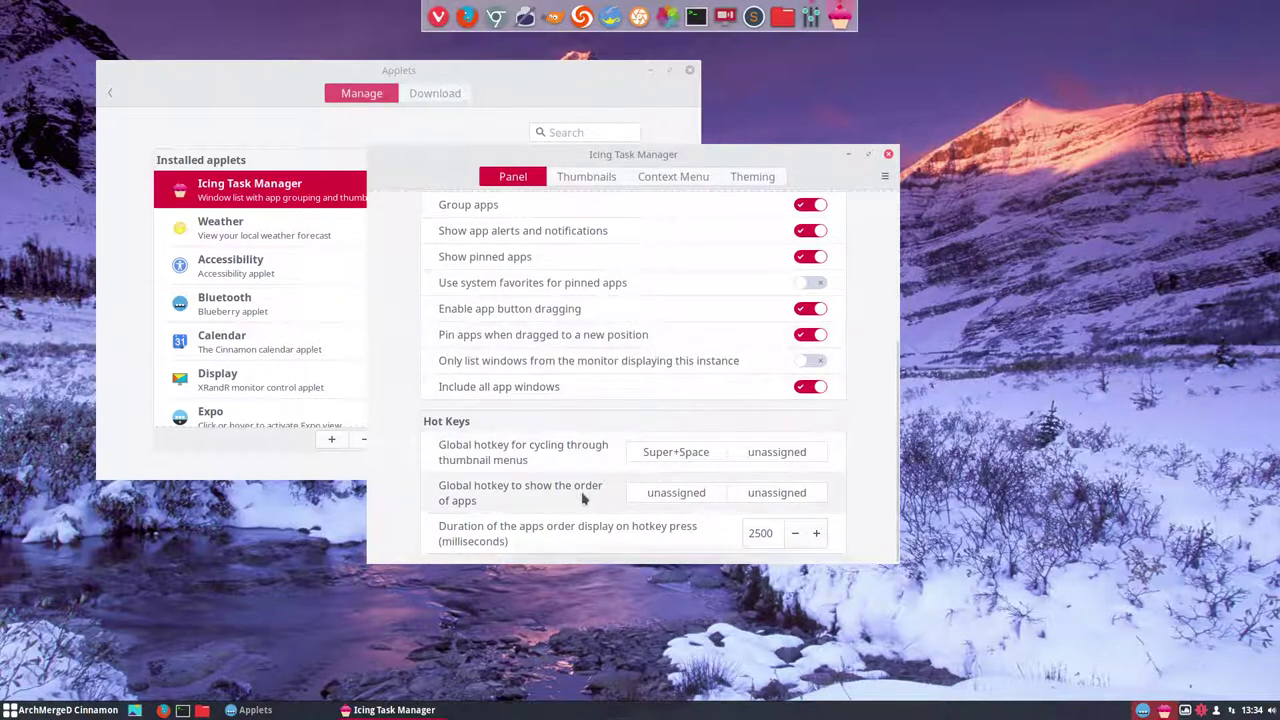
# Review the Icing Task Manager's Thumbnails, Context Menu and Theming settings and view the desktop context menu
pyautogui.scroll(1, 583, 497)
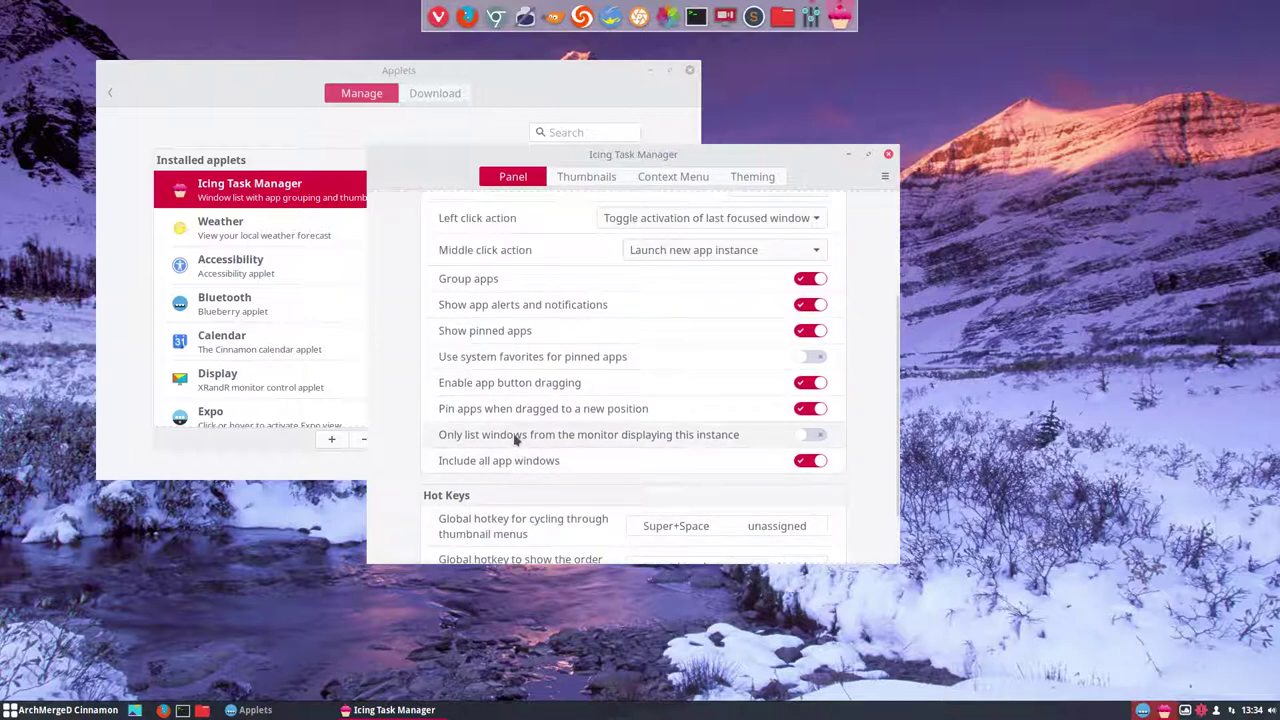
pyautogui.scroll(2, 514, 435)
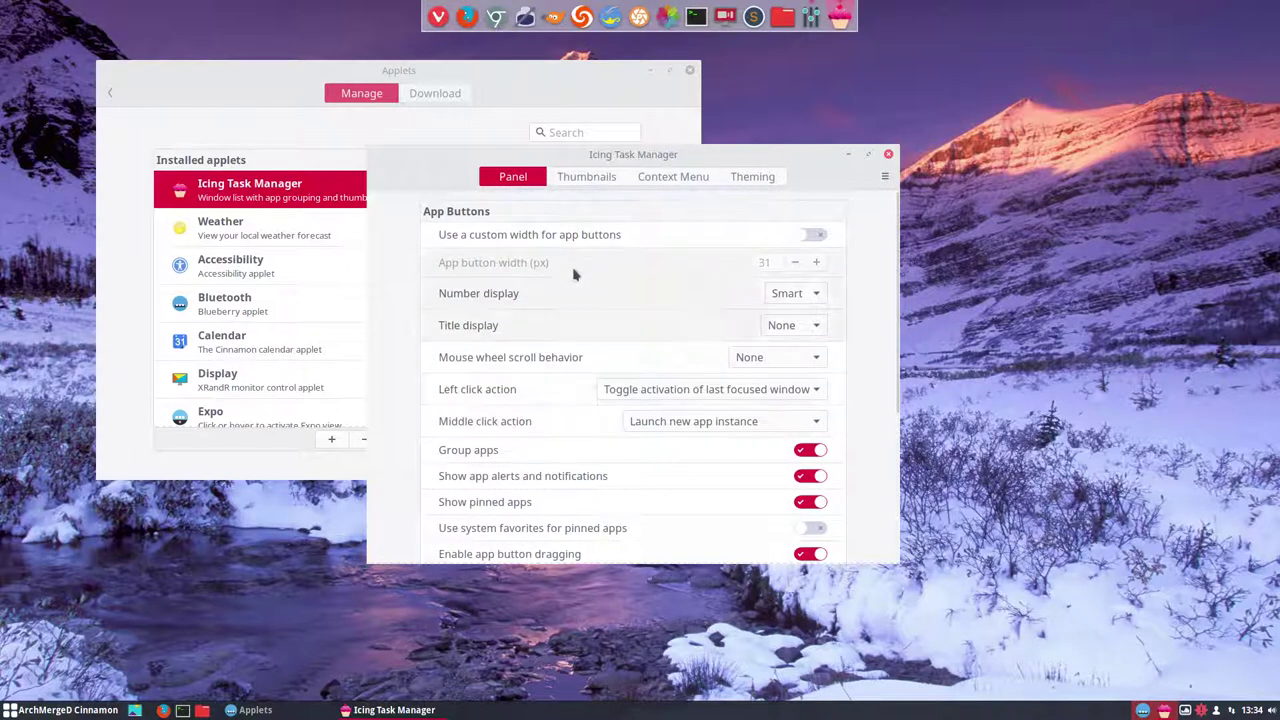
pyautogui.click(585, 178)
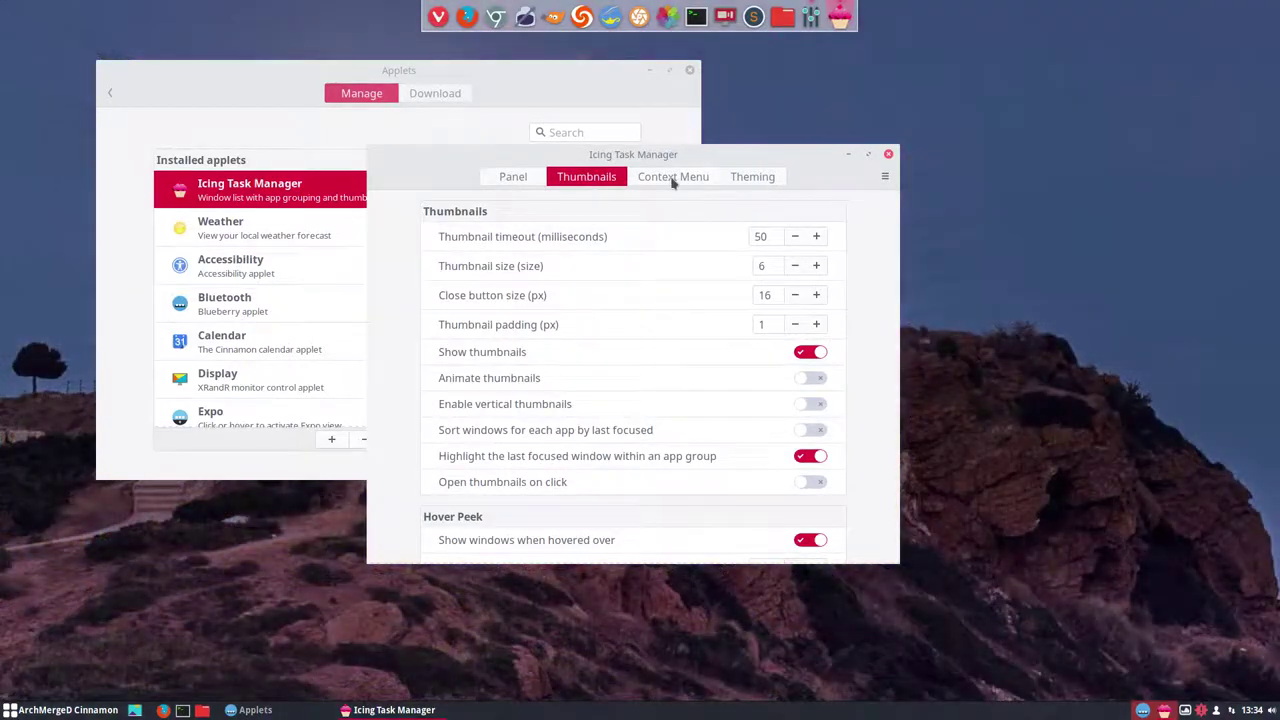
pyautogui.click(673, 178)
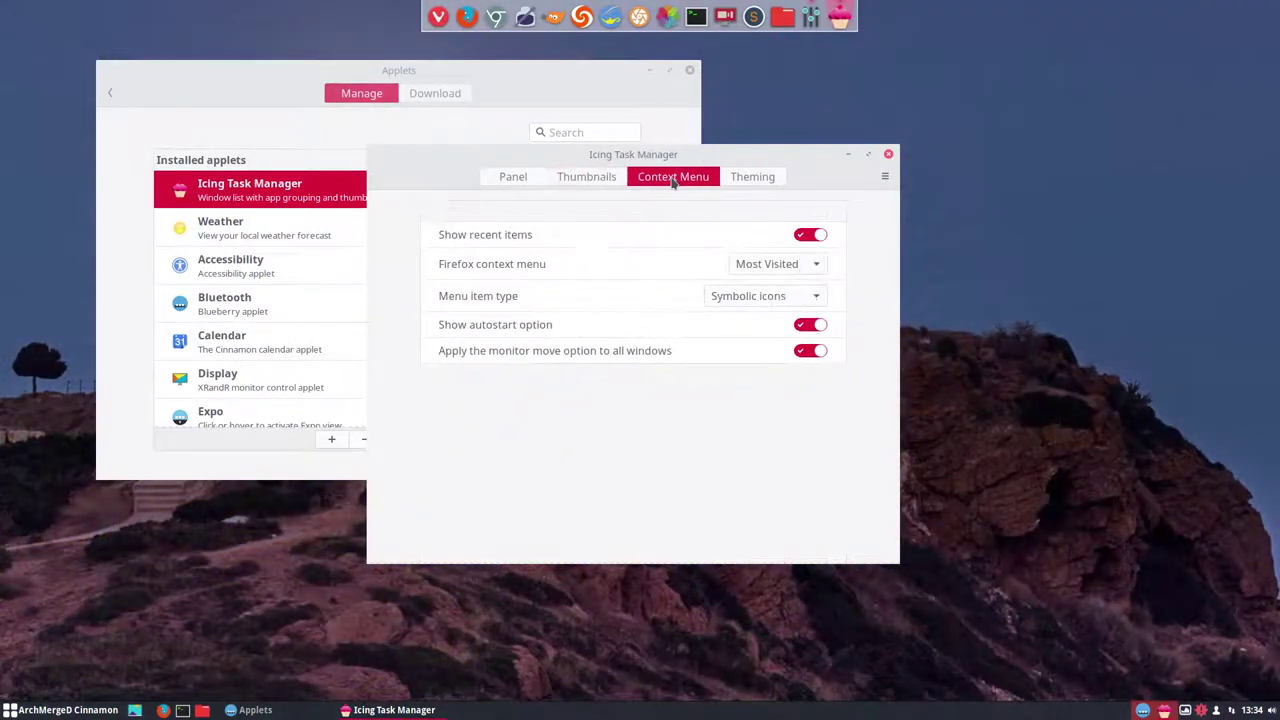
pyautogui.rightClick(1005, 212)
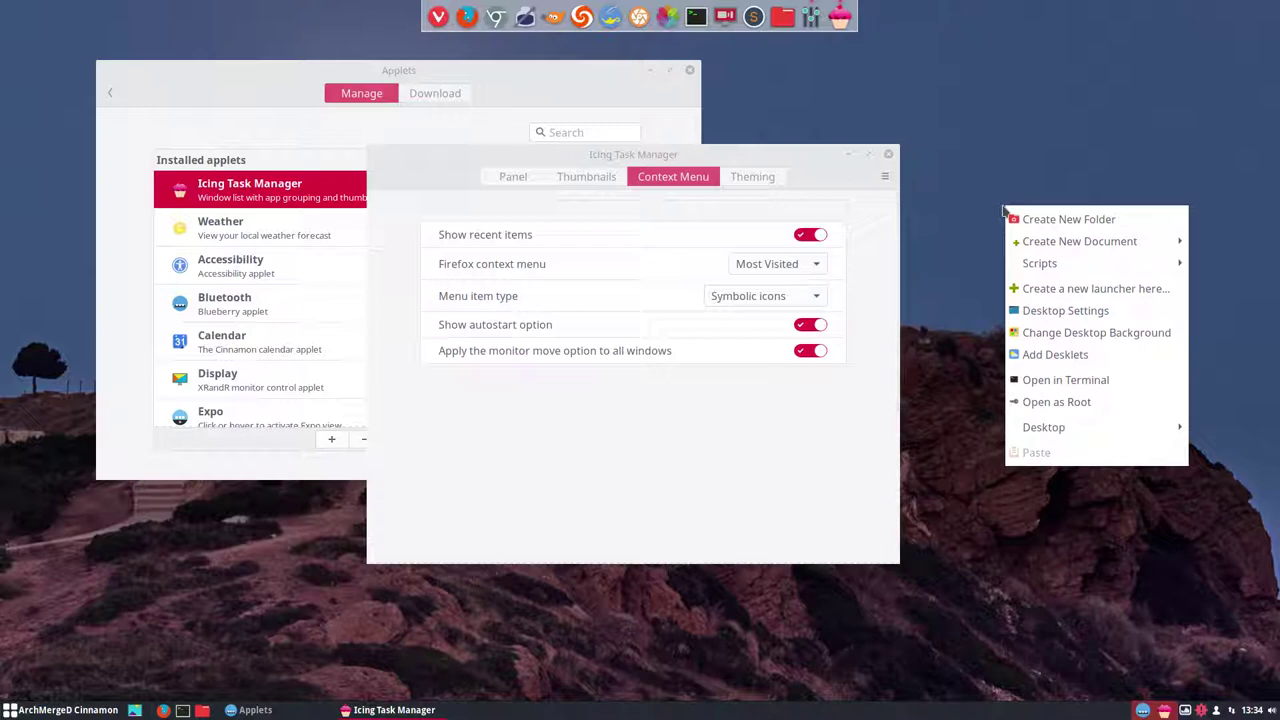
pyautogui.click(743, 185)
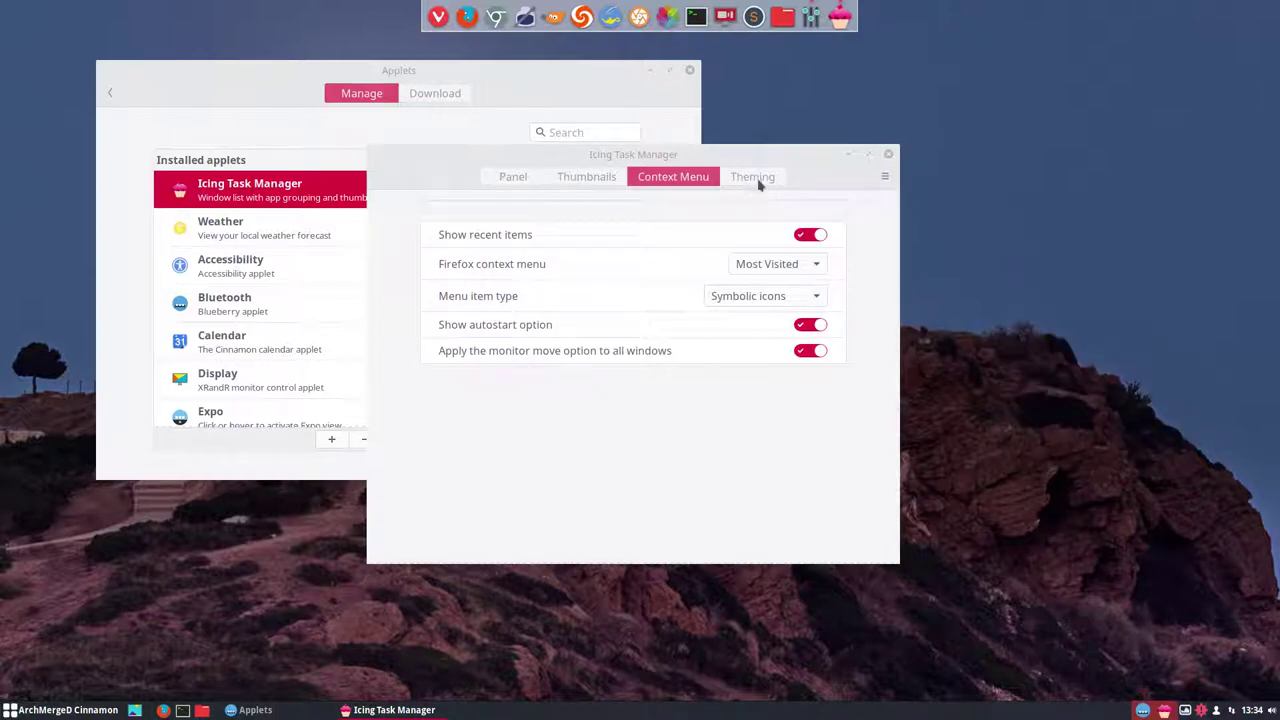
pyautogui.click(759, 182)
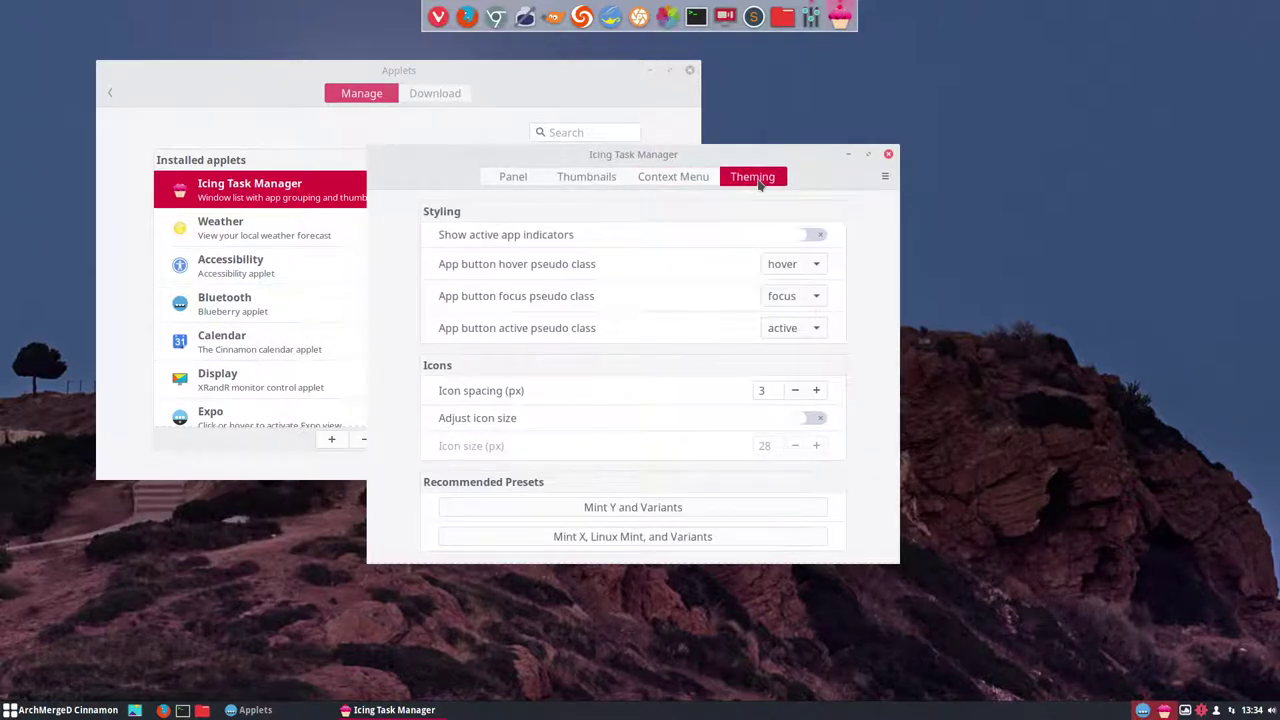
pyautogui.click(681, 178)
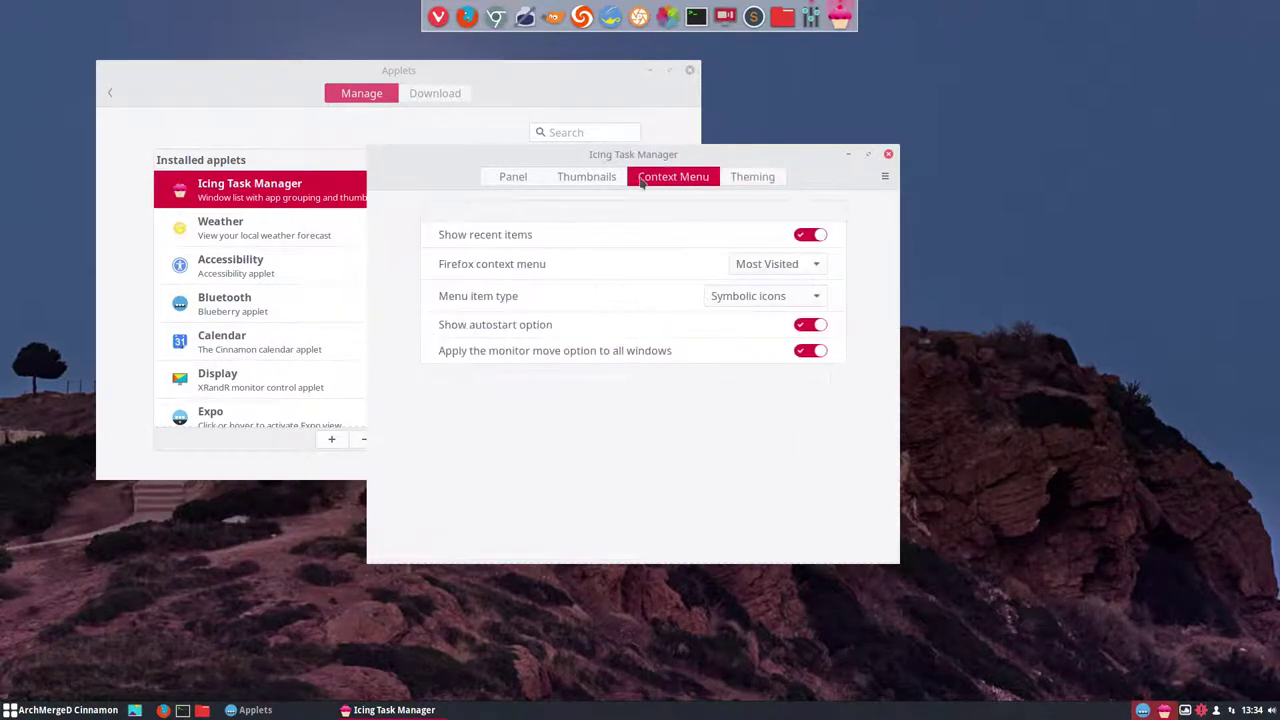
# Look through the Icing Task Manager's Panel settings again and close the settings window
pyautogui.click(541, 177)
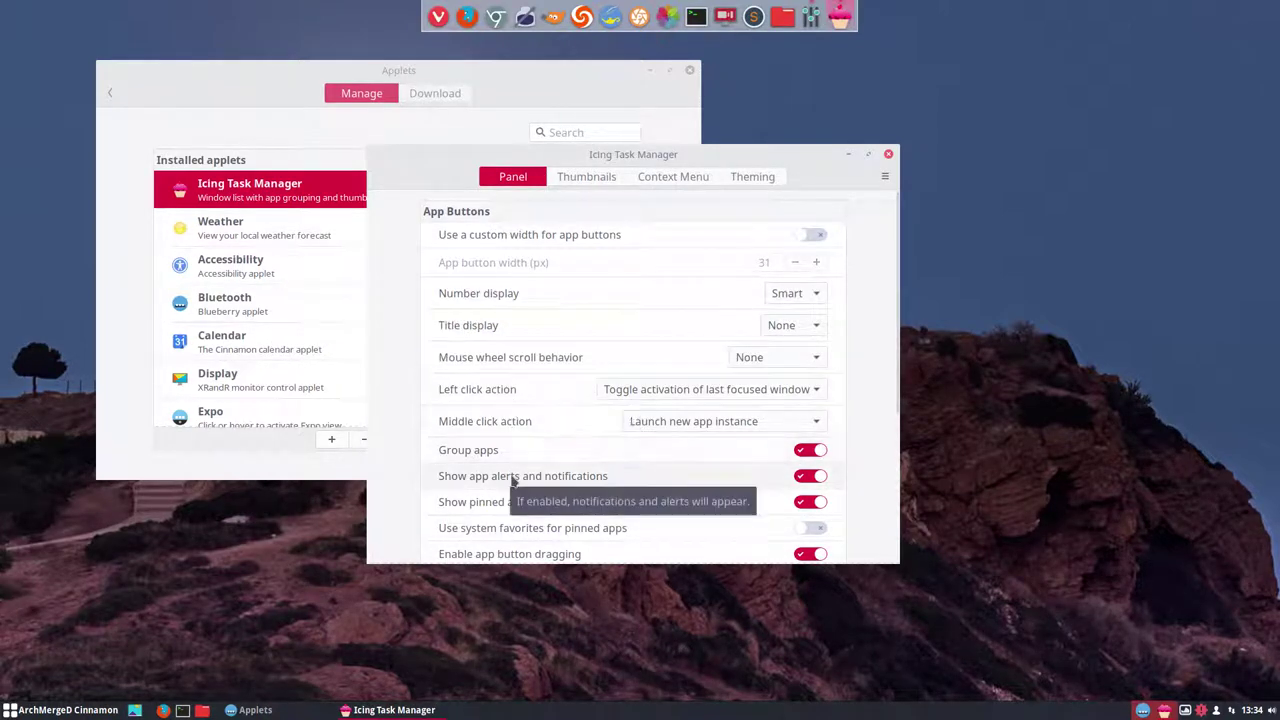
pyautogui.scroll(-2, 512, 482)
pyautogui.scroll(-3, 512, 482)
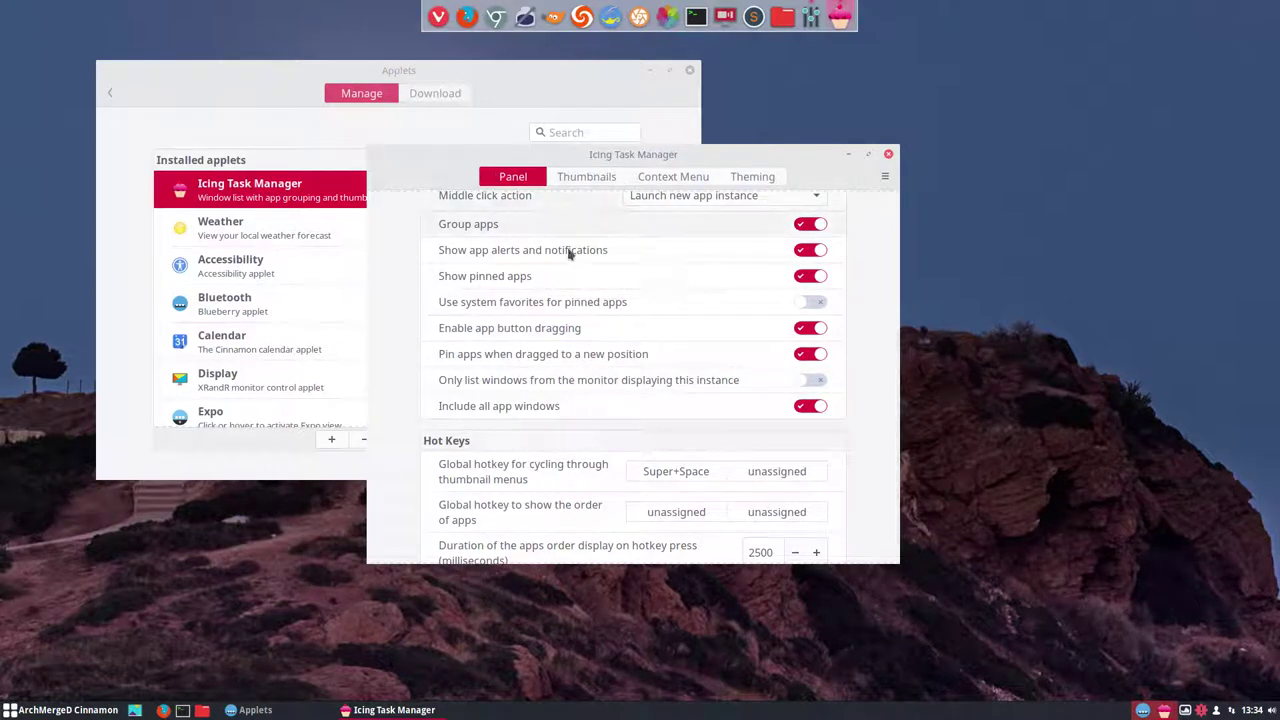
pyautogui.click(889, 157)
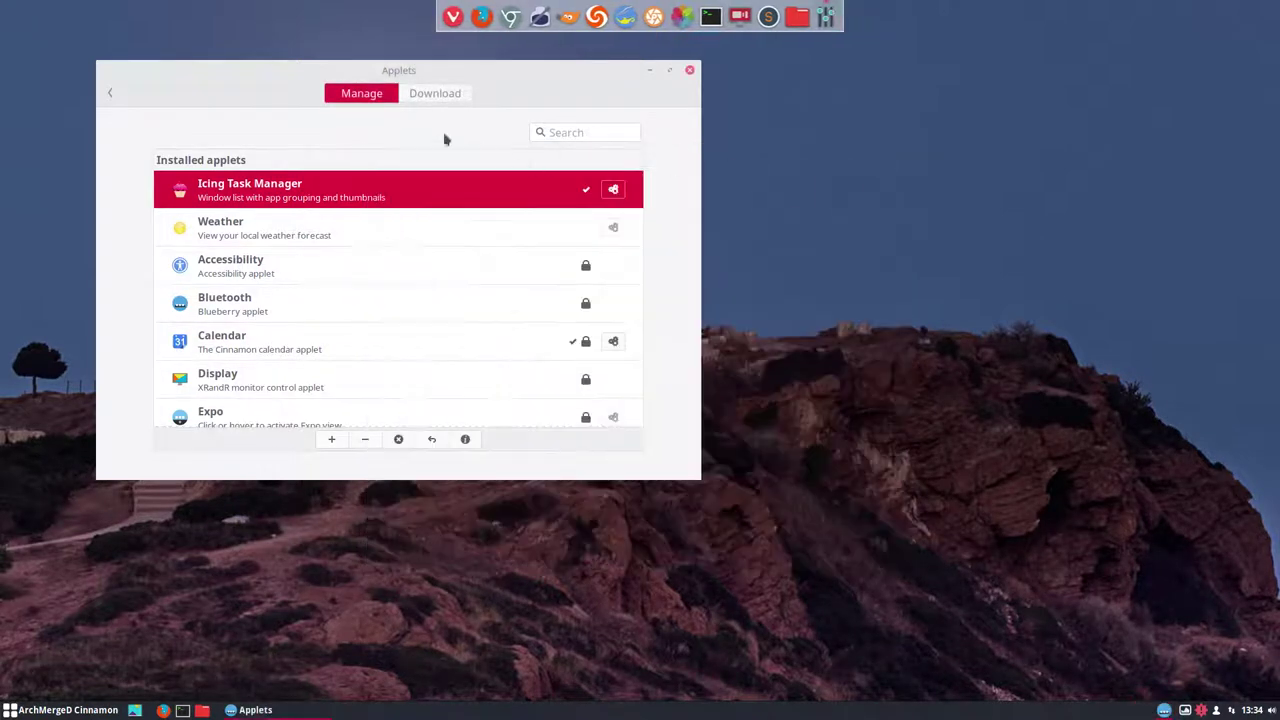
# Reposition the Applets window, check the Icing Task Manager's Thumbnails settings against the window previews on the panel, and close its settings
pyautogui.moveTo(514, 72); pyautogui.dragTo(663, 83)
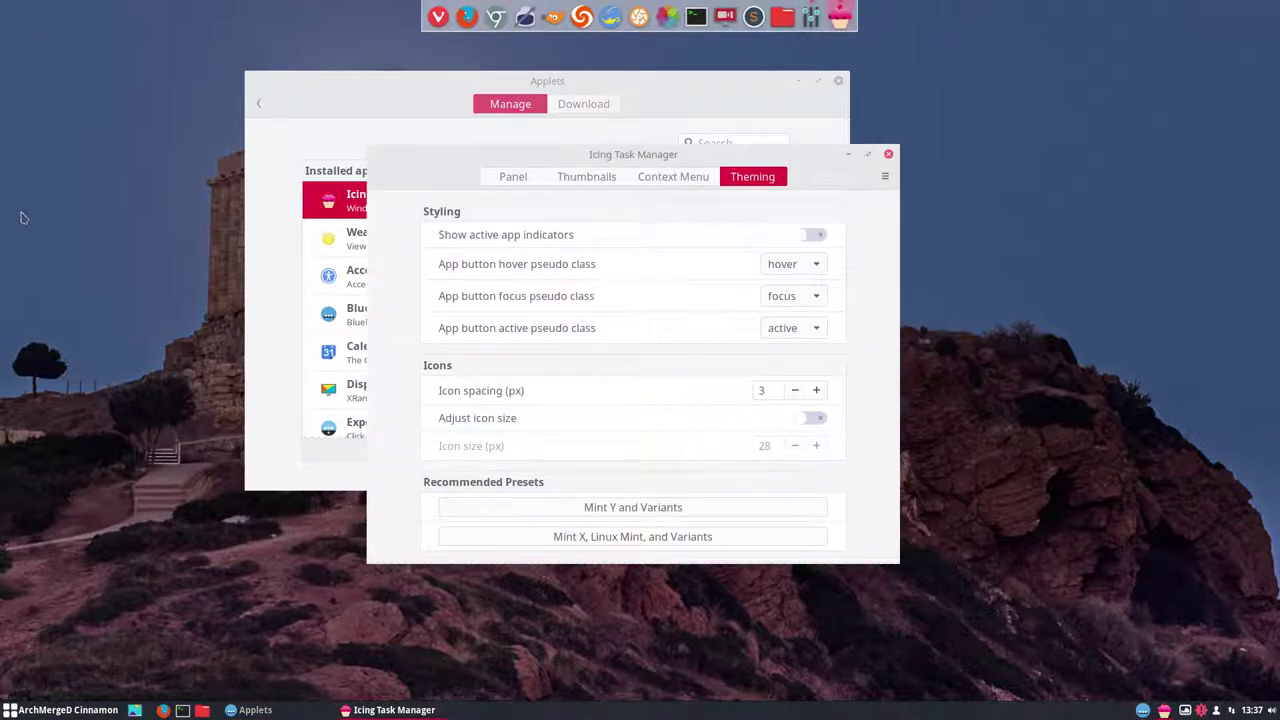
pyautogui.click(589, 179)
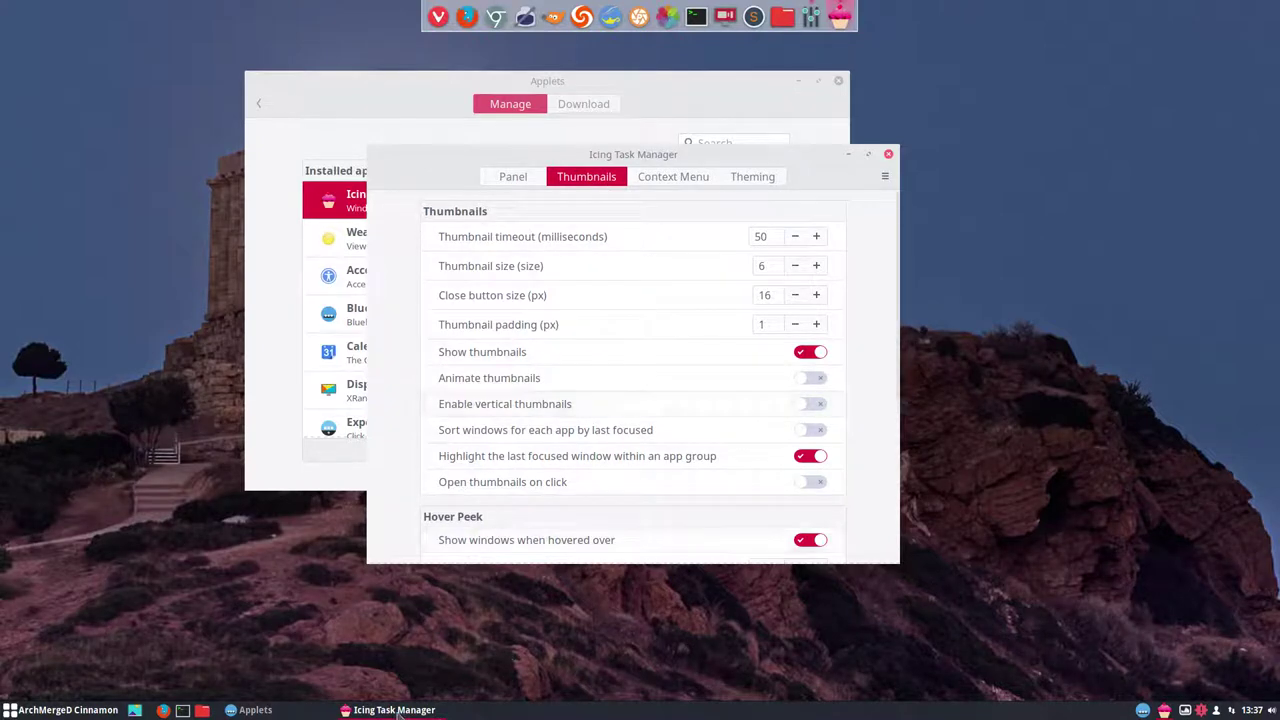
pyautogui.moveTo(272, 713)
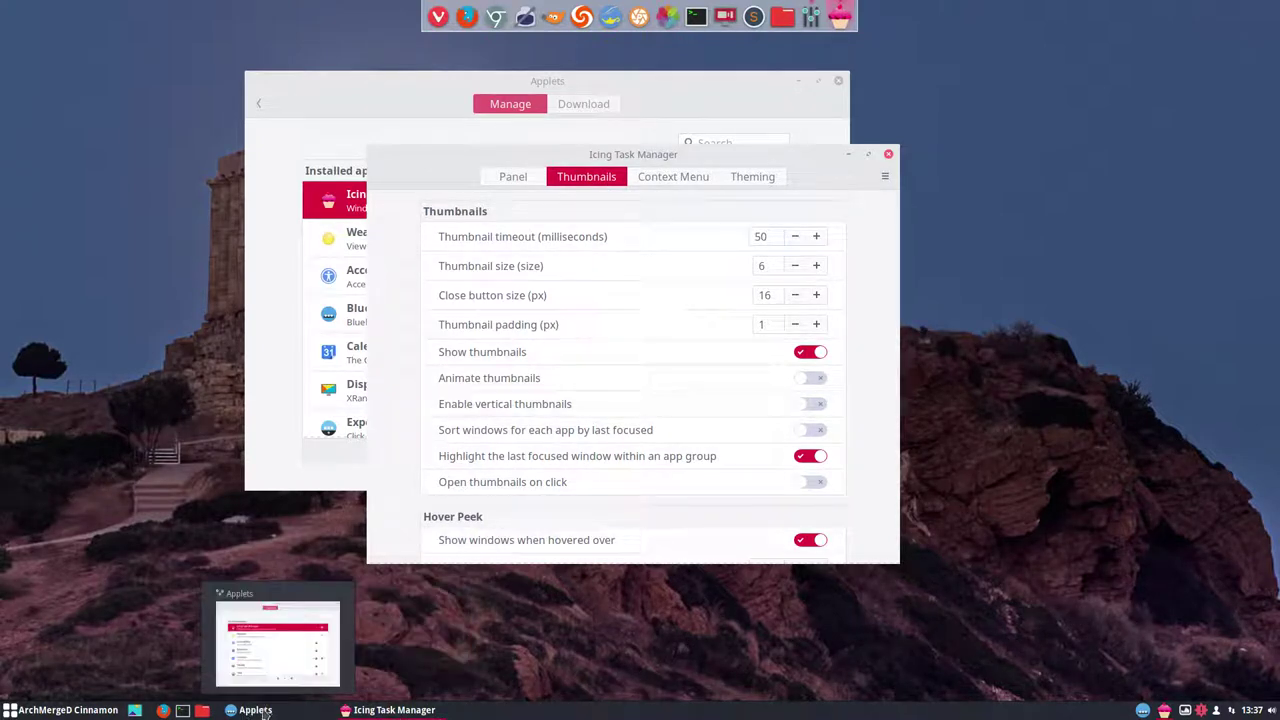
pyautogui.moveTo(385, 714)
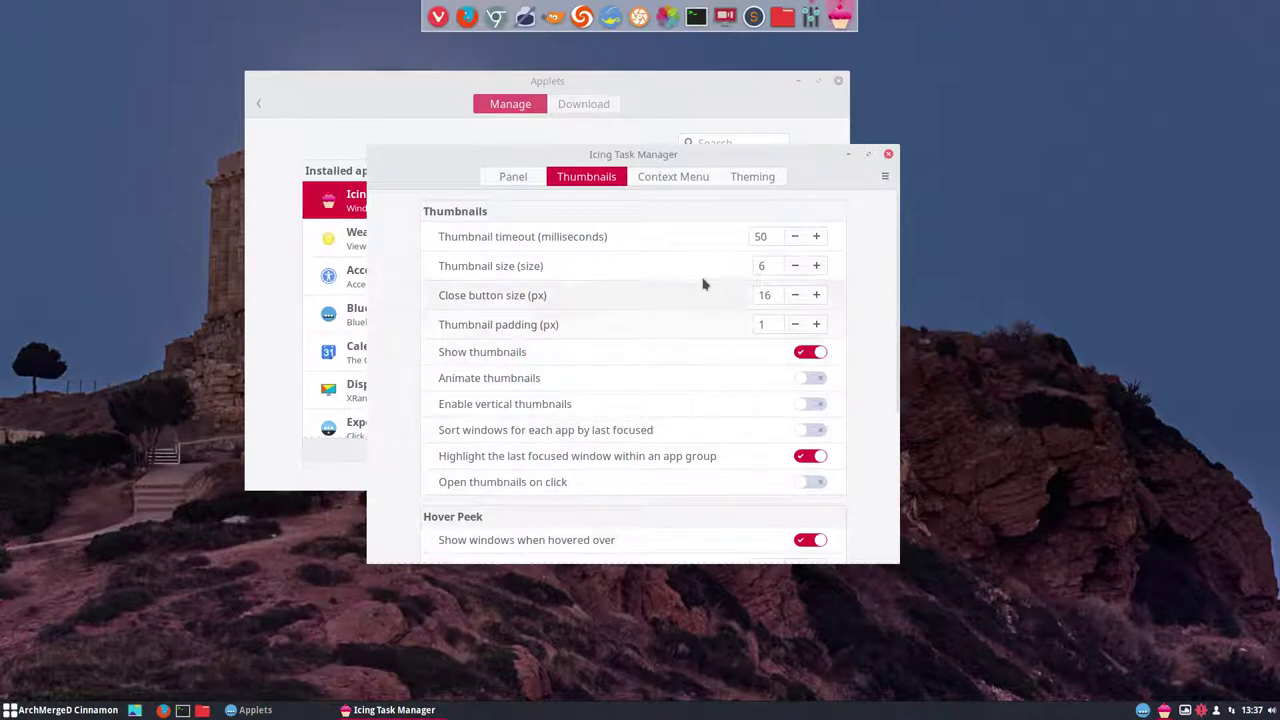
pyautogui.click(888, 155)
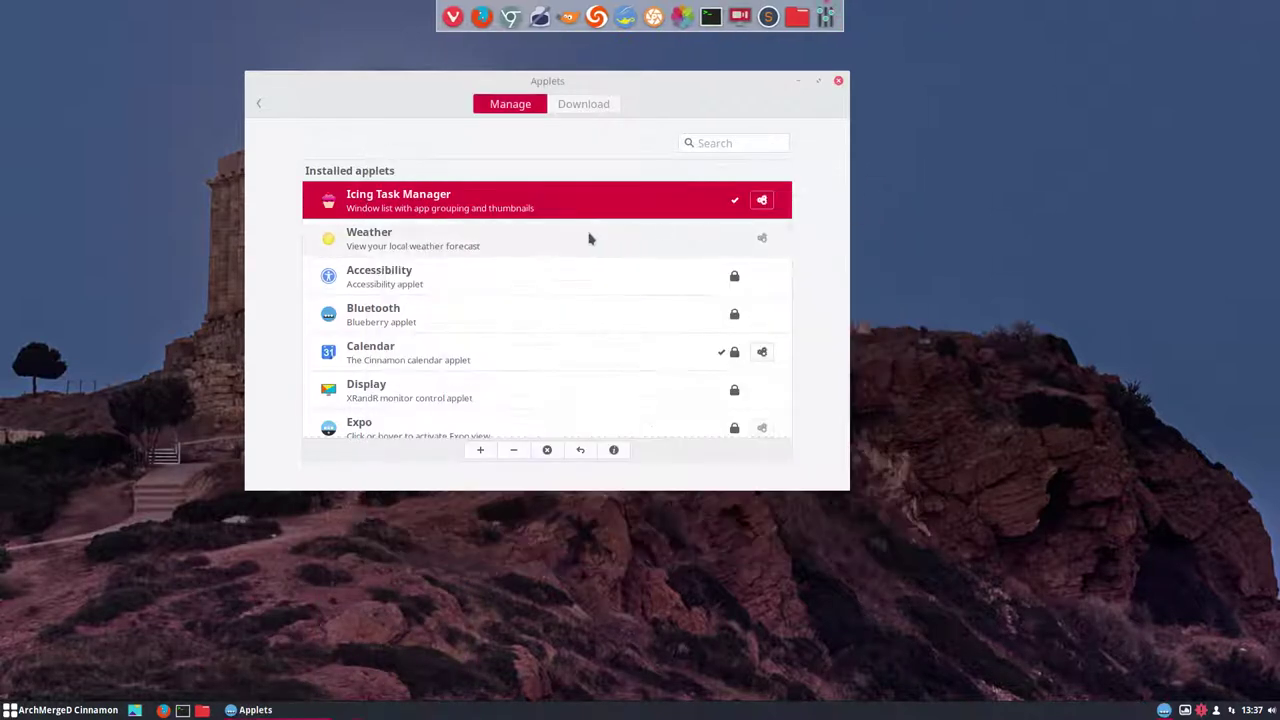
# Look over the applets available online and download Multi-Core System Monitor
pyautogui.click(581, 106)
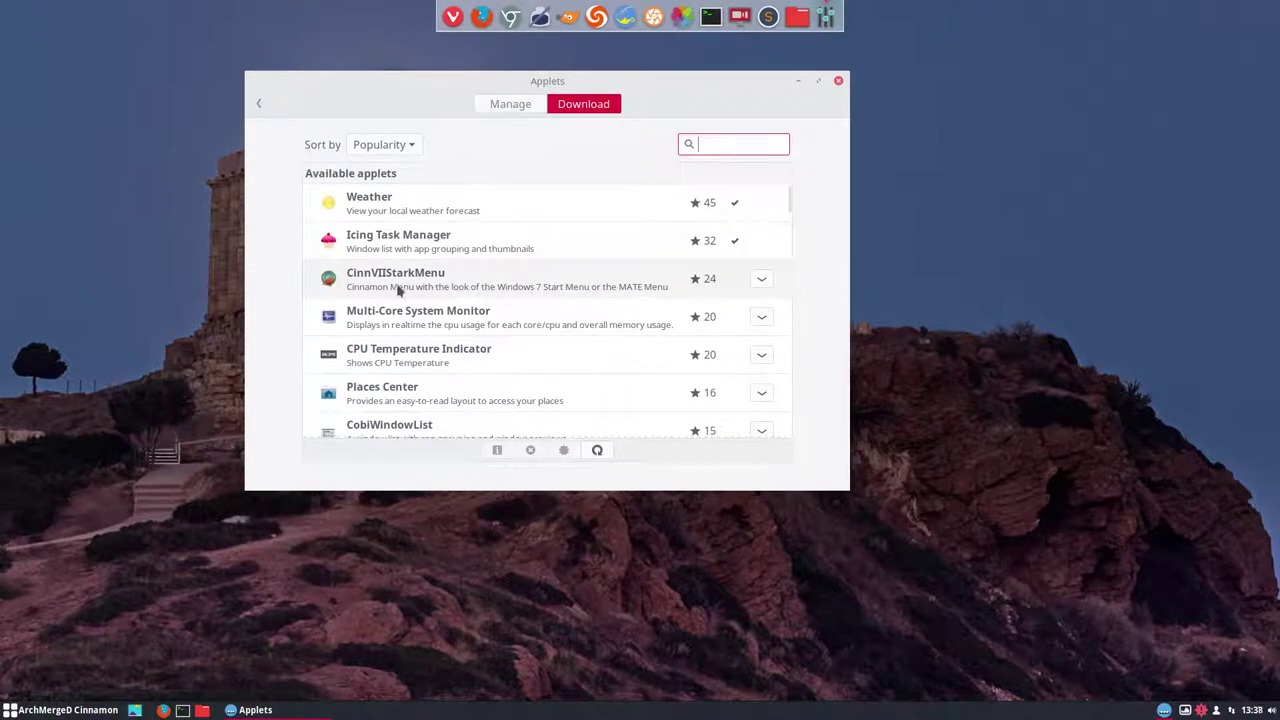
pyautogui.click(540, 288)
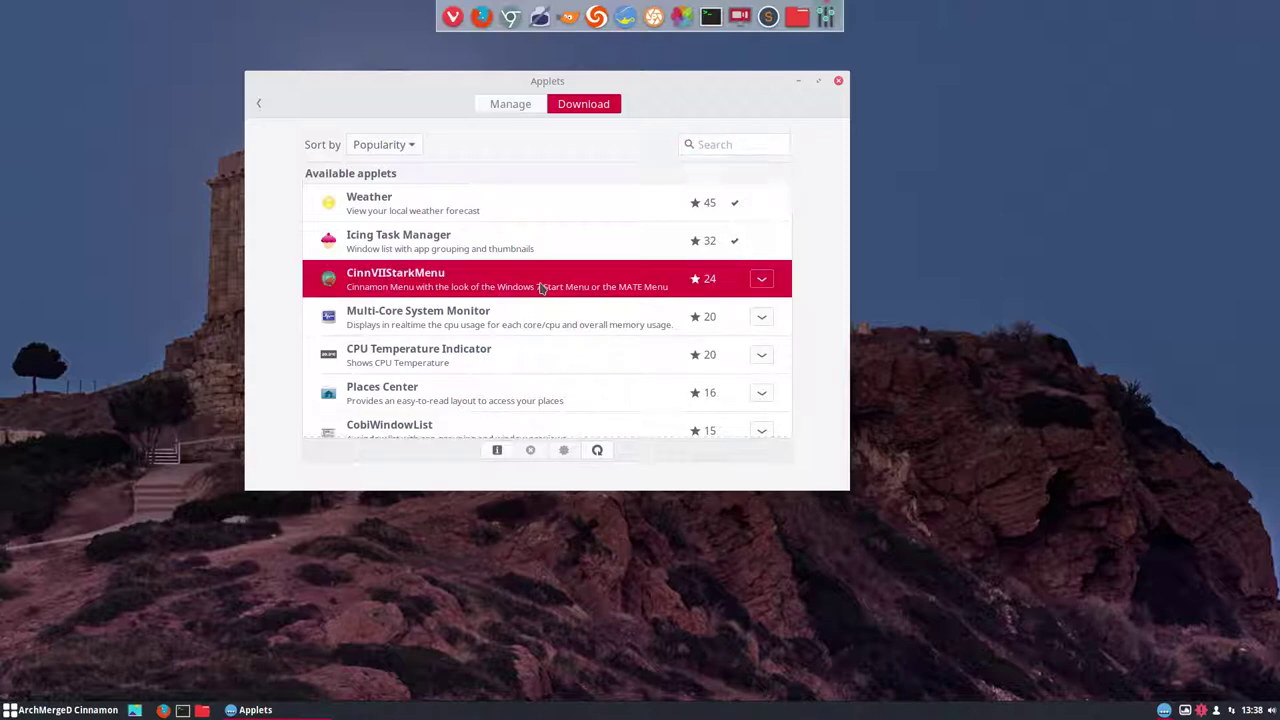
pyautogui.click(440, 328)
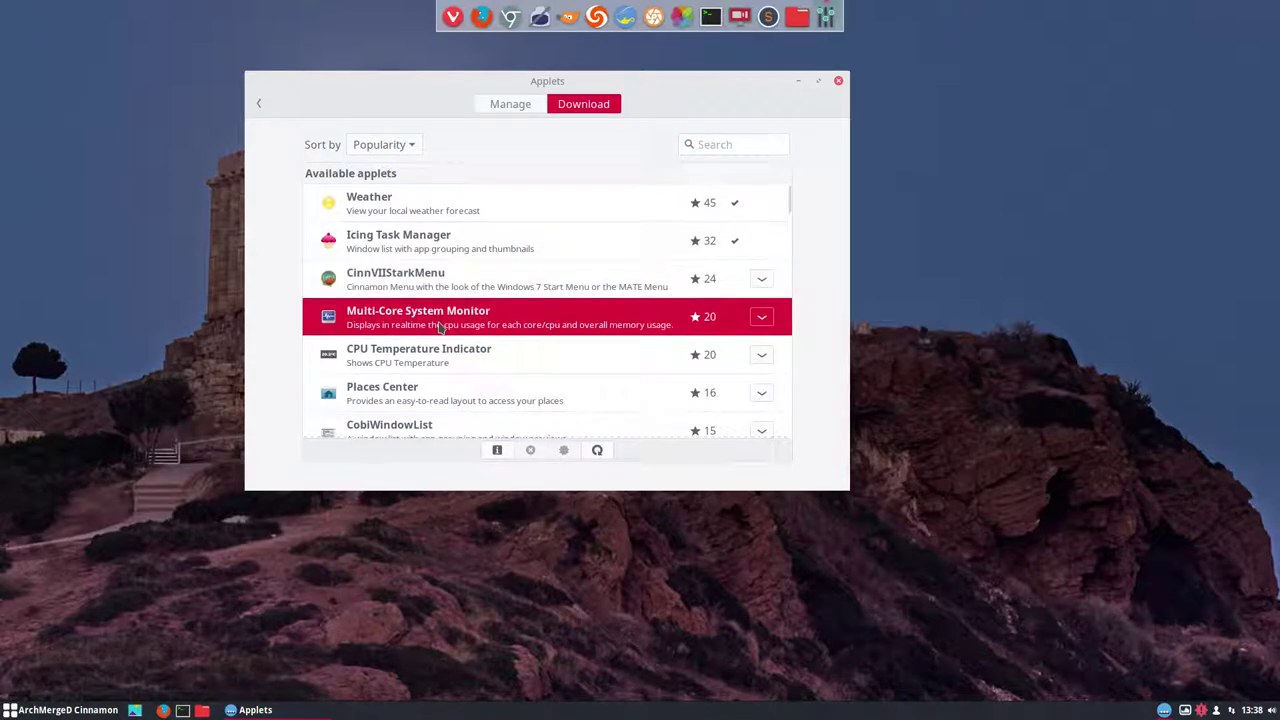
pyautogui.click(762, 317)
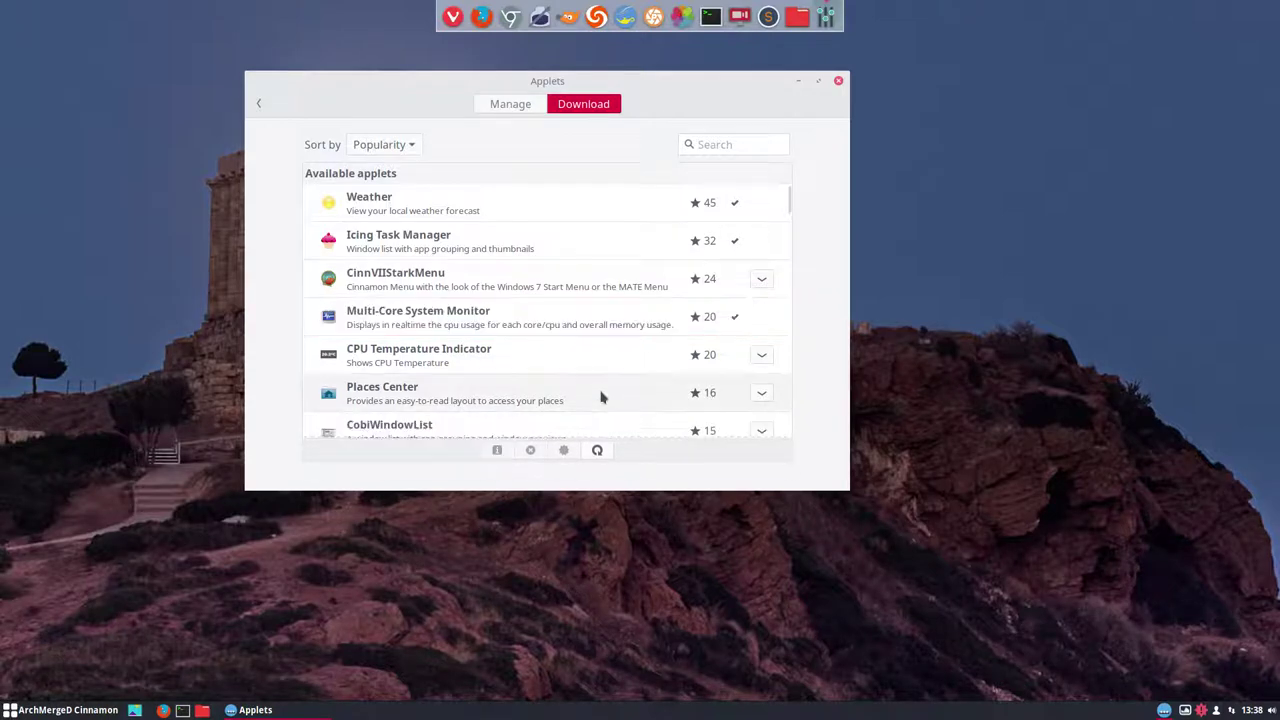
# Add the installed Multi-Core System Monitor applet to the panel
pyautogui.click(507, 106)
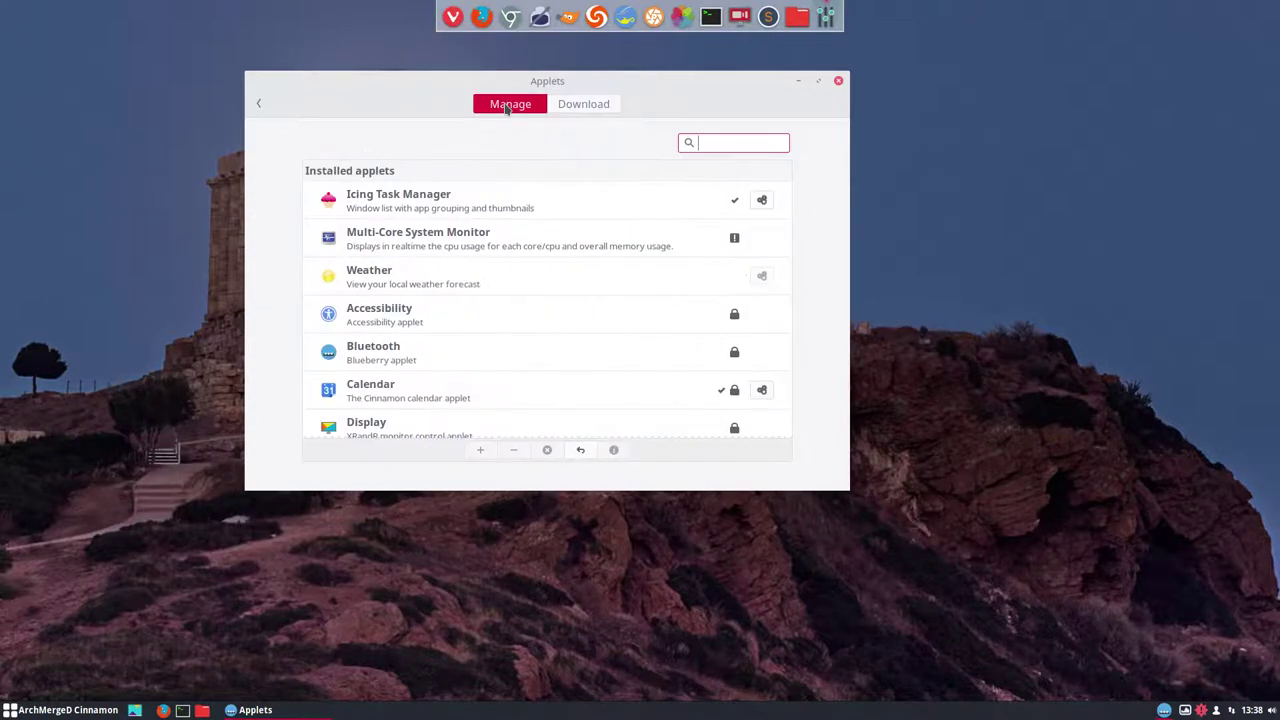
pyautogui.click(458, 247)
pyautogui.click(484, 455)
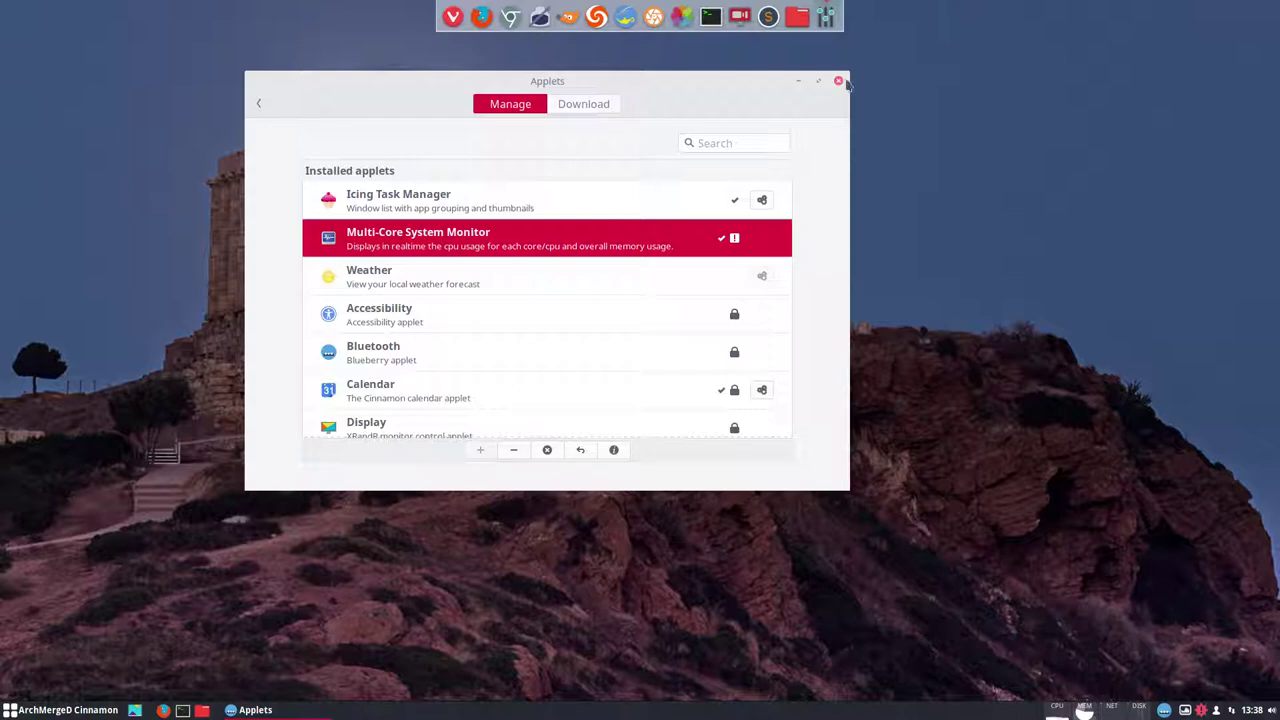
# Check the system monitor's usage popup, compare its network interfaces with ifconfig output in a terminal, and close the terminal
pyautogui.moveTo(1085, 705)
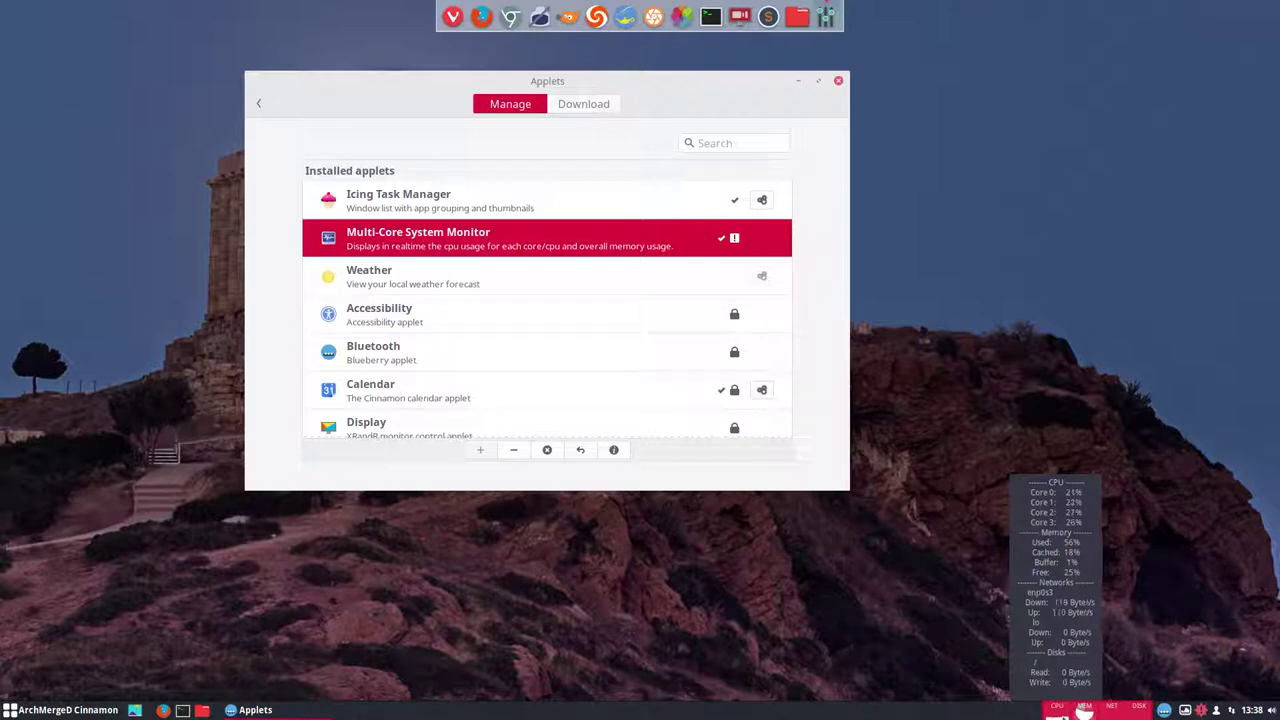
pyautogui.hotkey('ctrl', 'alt', 't')
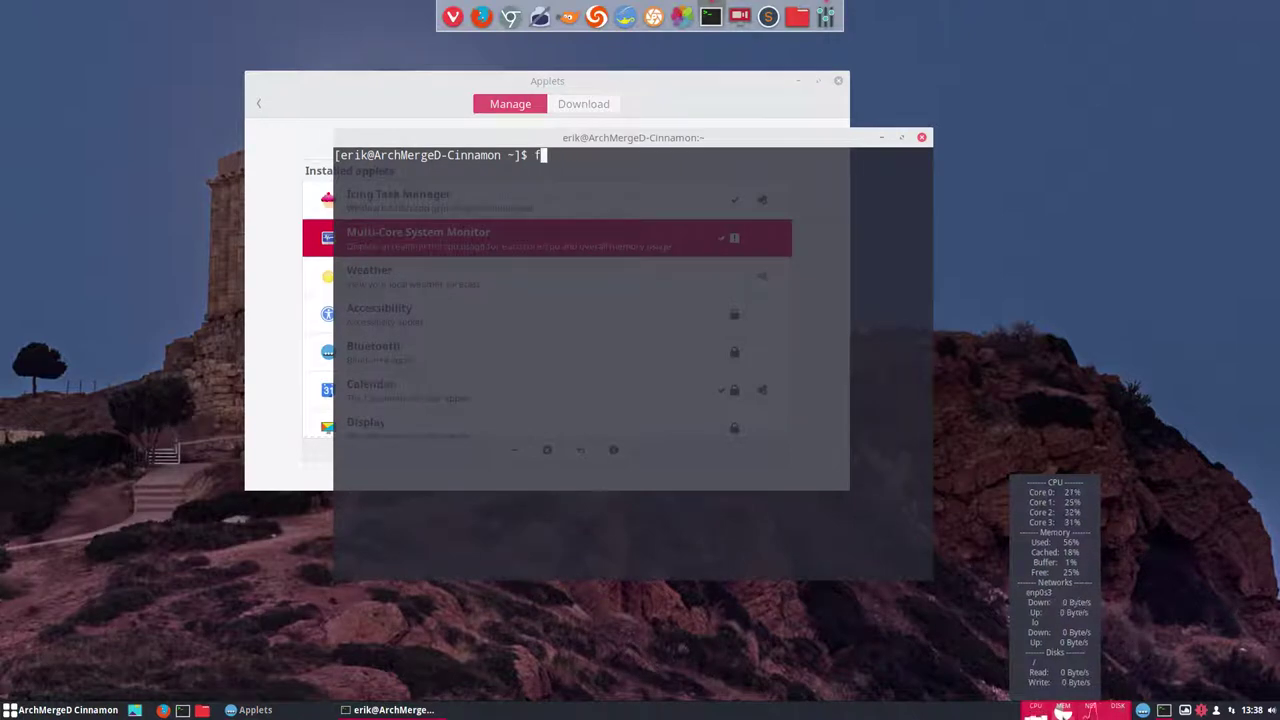
pyautogui.write('ifconfig')
pyautogui.press('Return')
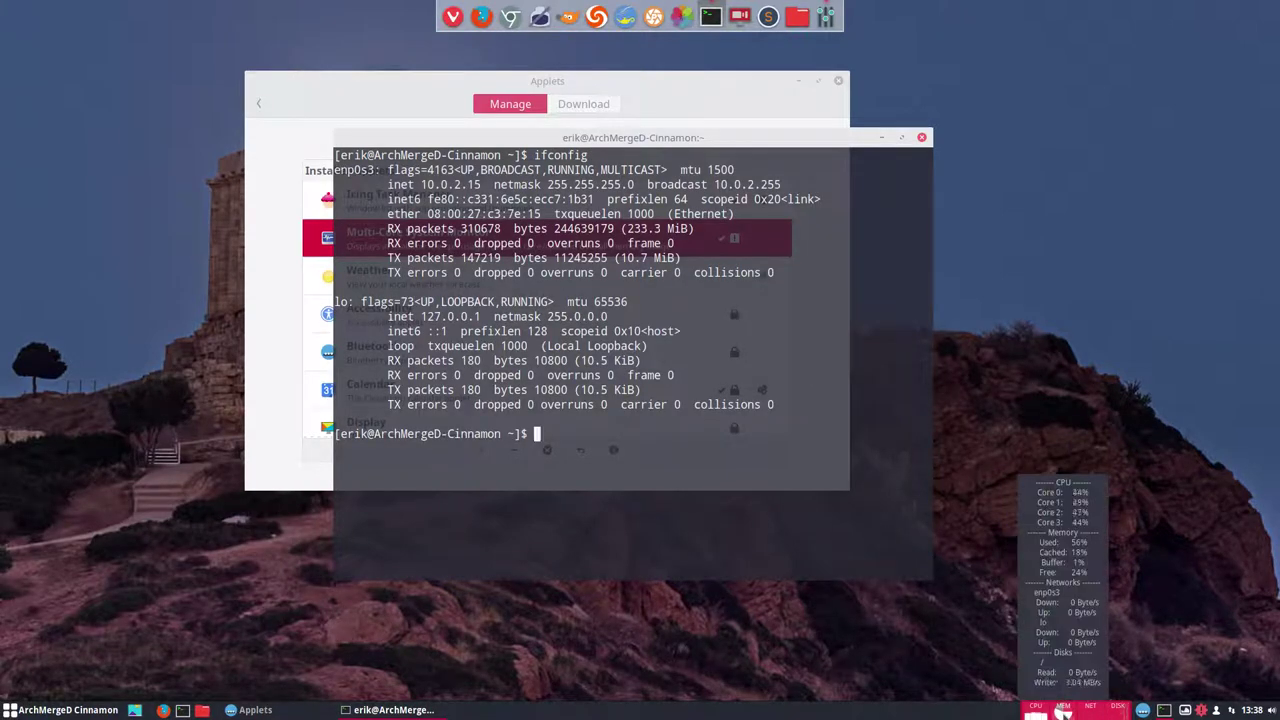
pyautogui.click(922, 138)
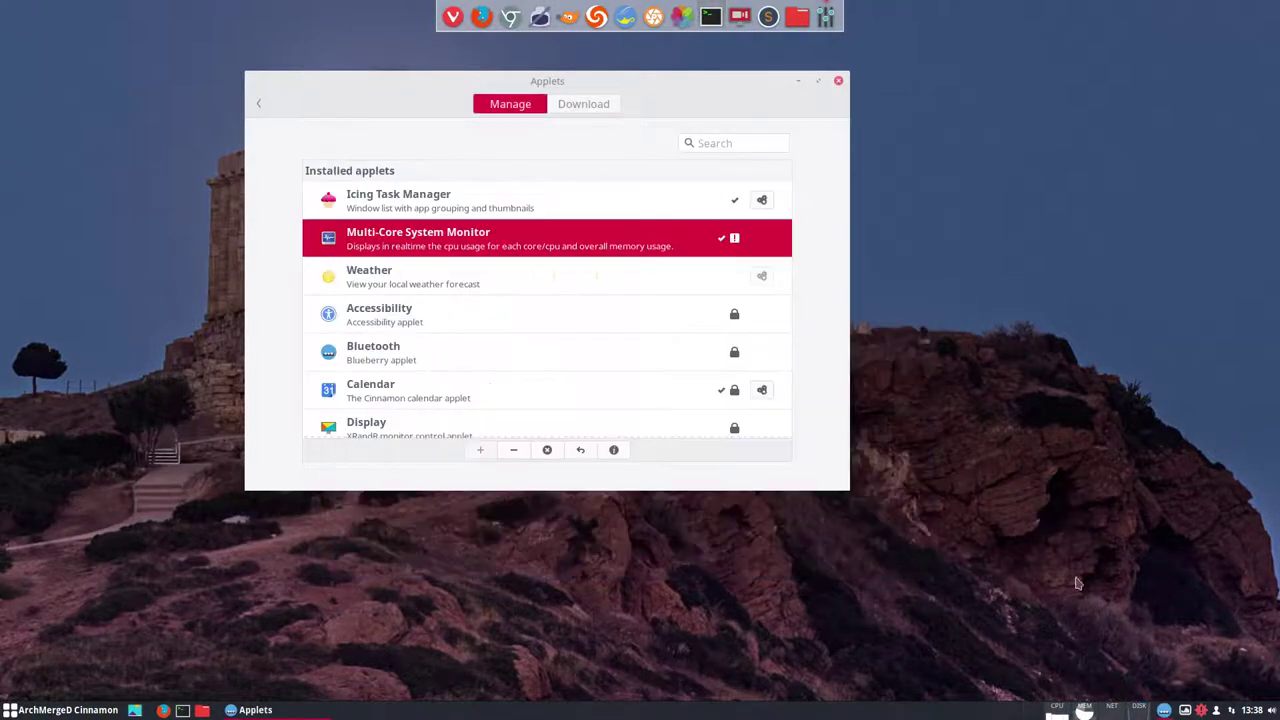
# Open the Multi-Core System Monitor preferences beside the Applets window and set the CPU2 color to bright red
pyautogui.rightClick(1127, 712)
pyautogui.click(1077, 687)
pyautogui.moveTo(630, 237); pyautogui.dragTo(1062, 143)
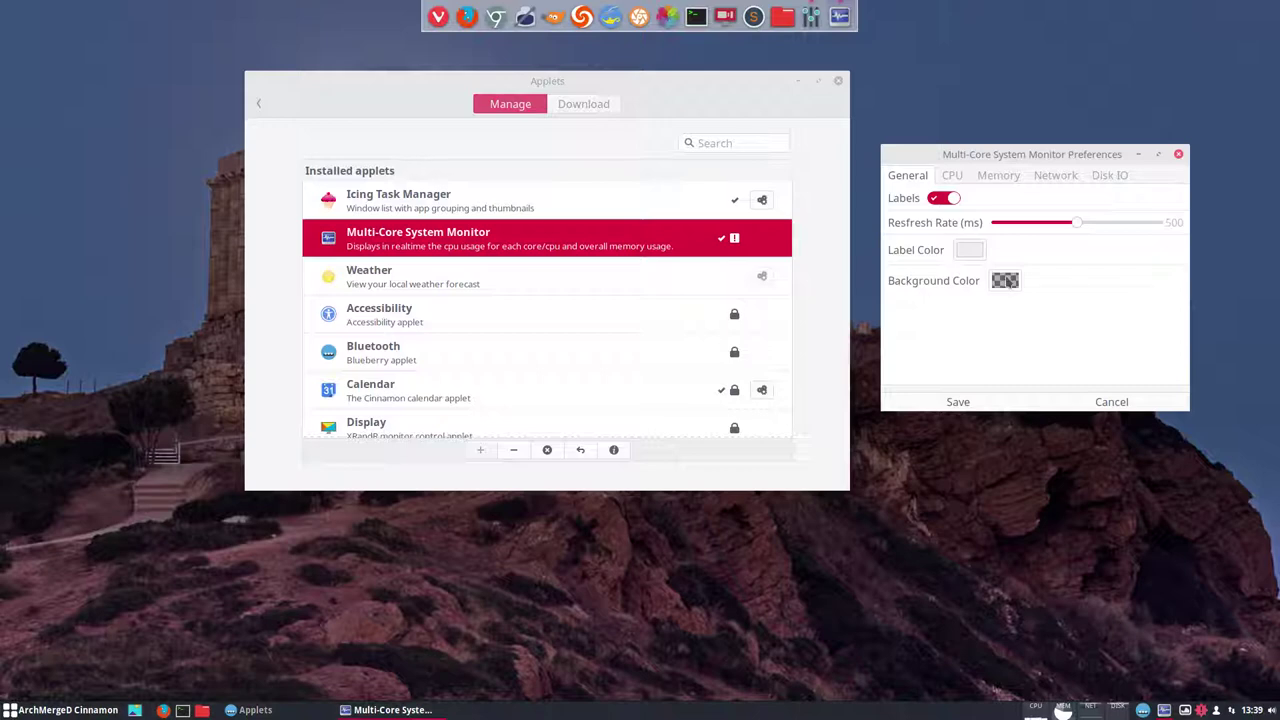
pyautogui.click(955, 177)
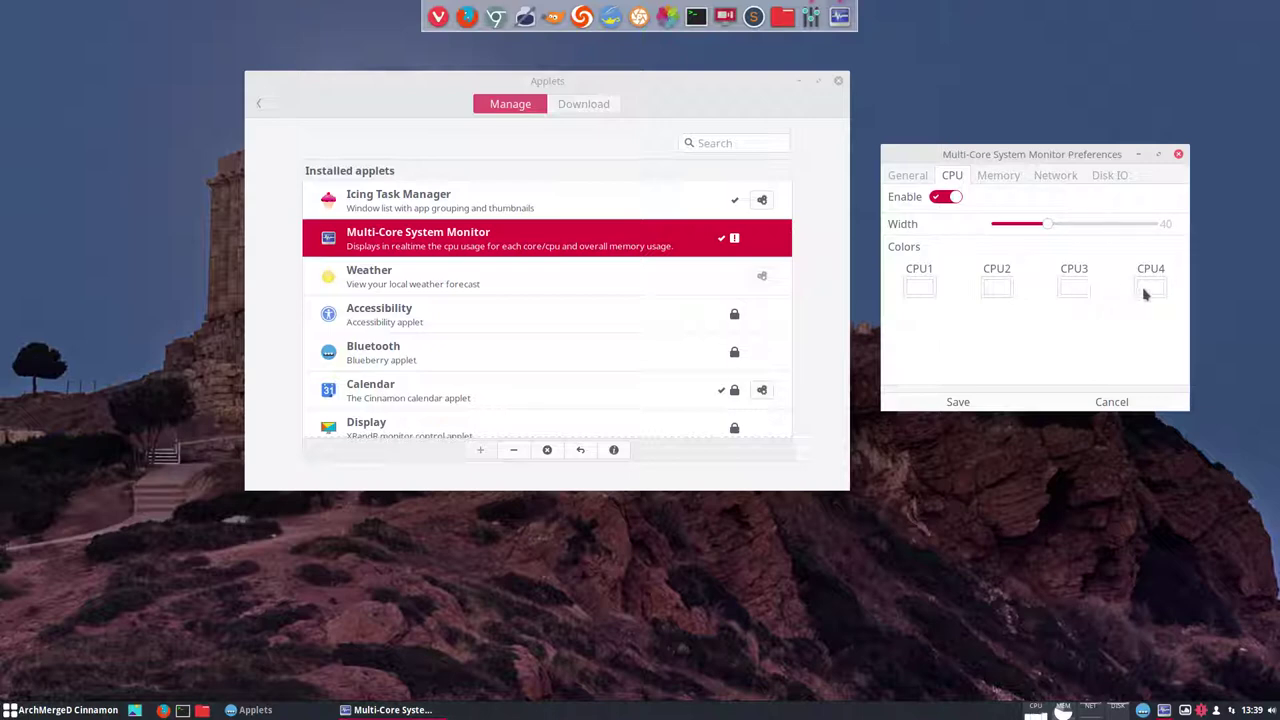
pyautogui.click(1006, 289)
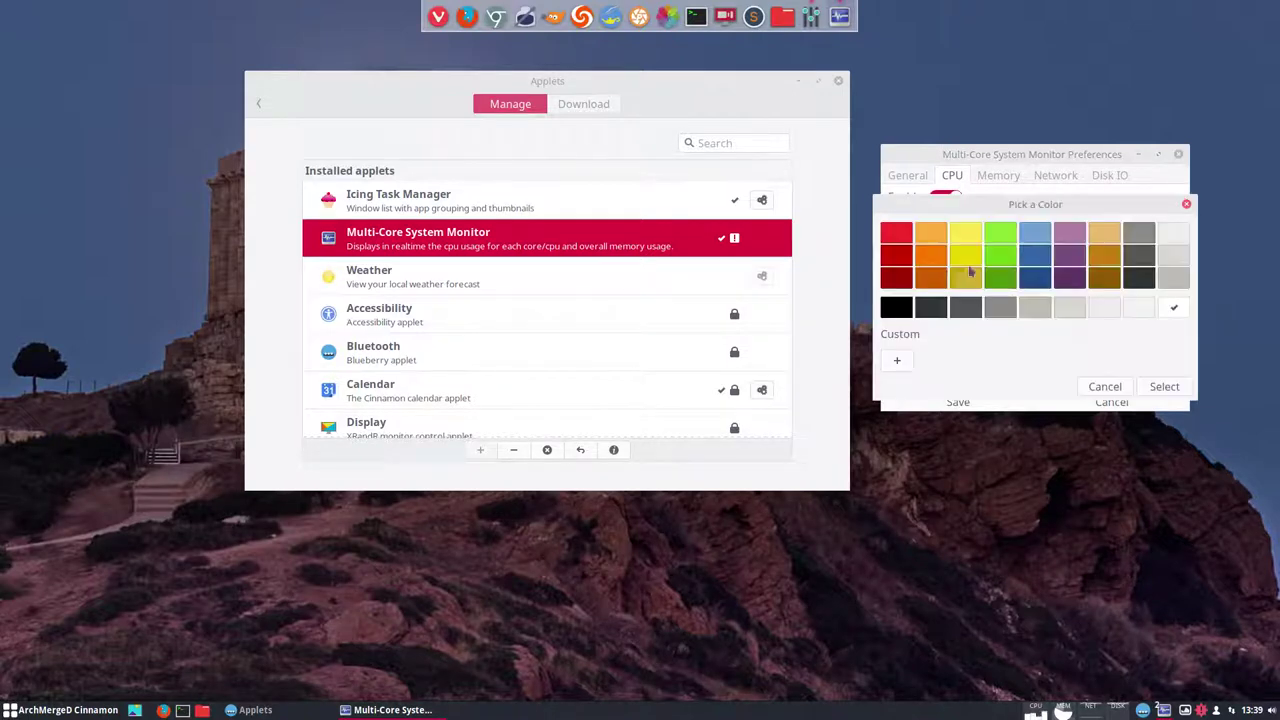
pyautogui.click(897, 234)
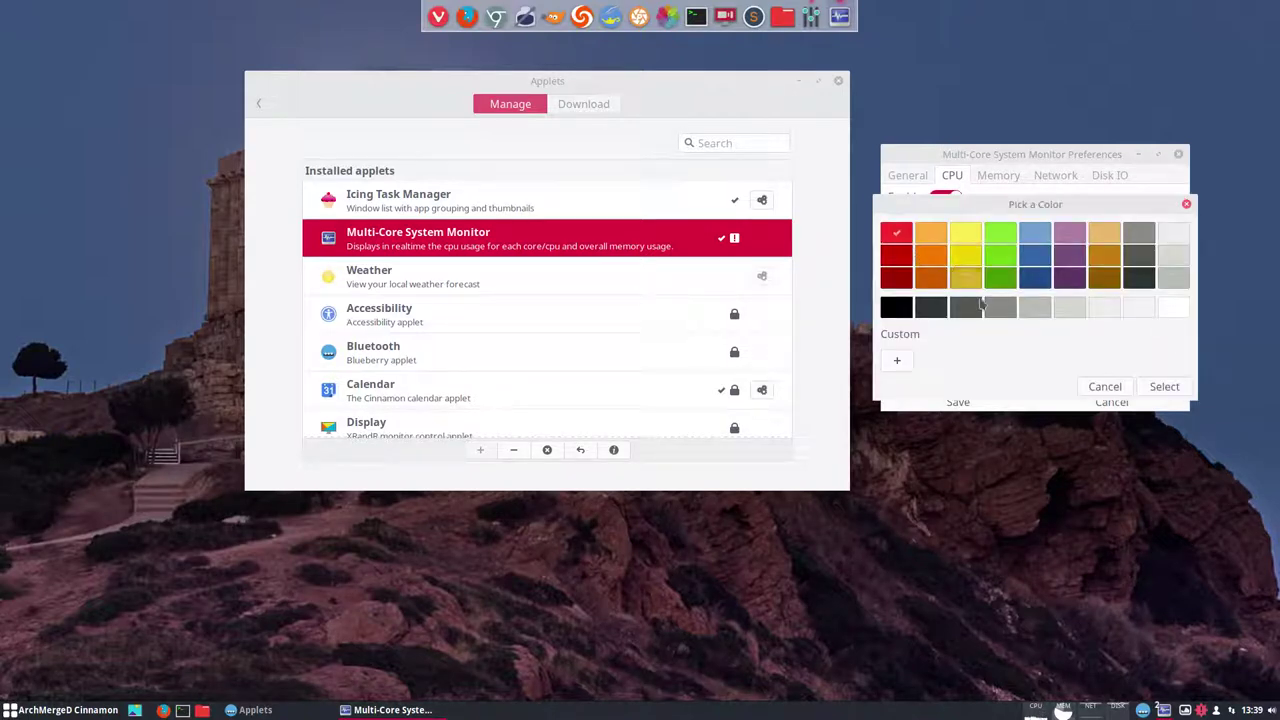
pyautogui.click(1153, 388)
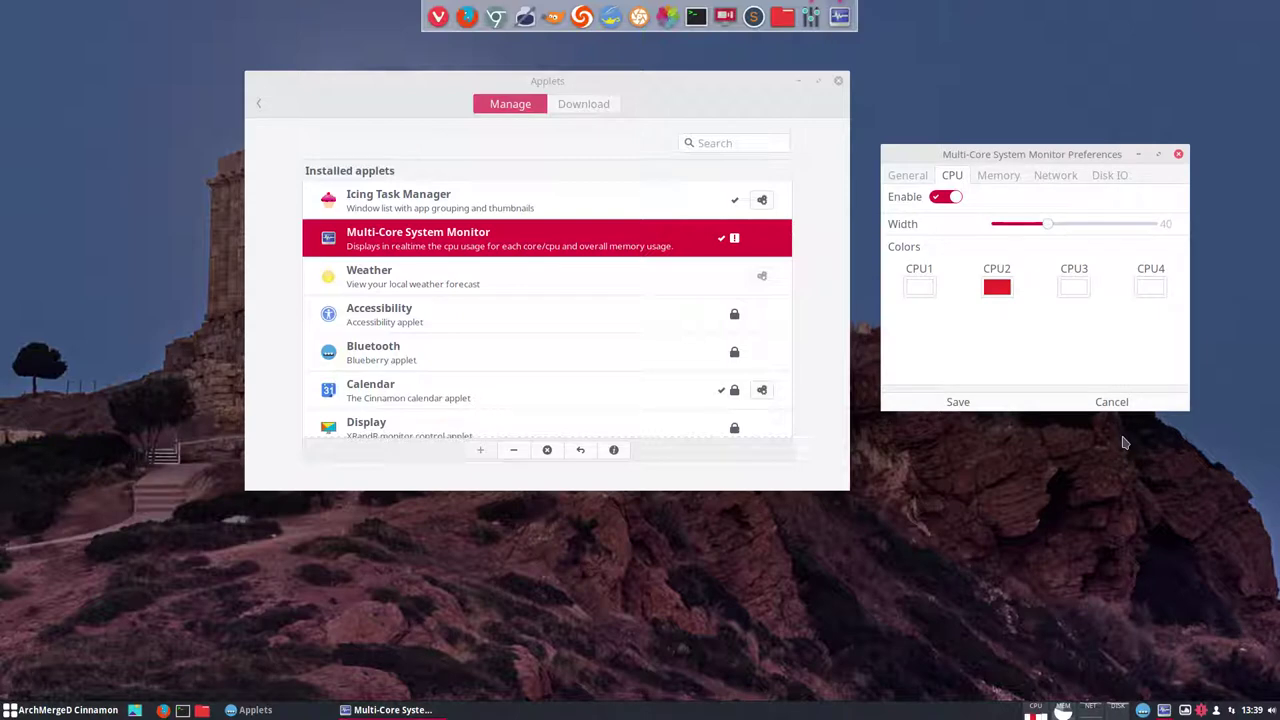
# Set the monitor's Network width to 65 and Disk IO width to 52, then close the preferences
pyautogui.click(1006, 177)
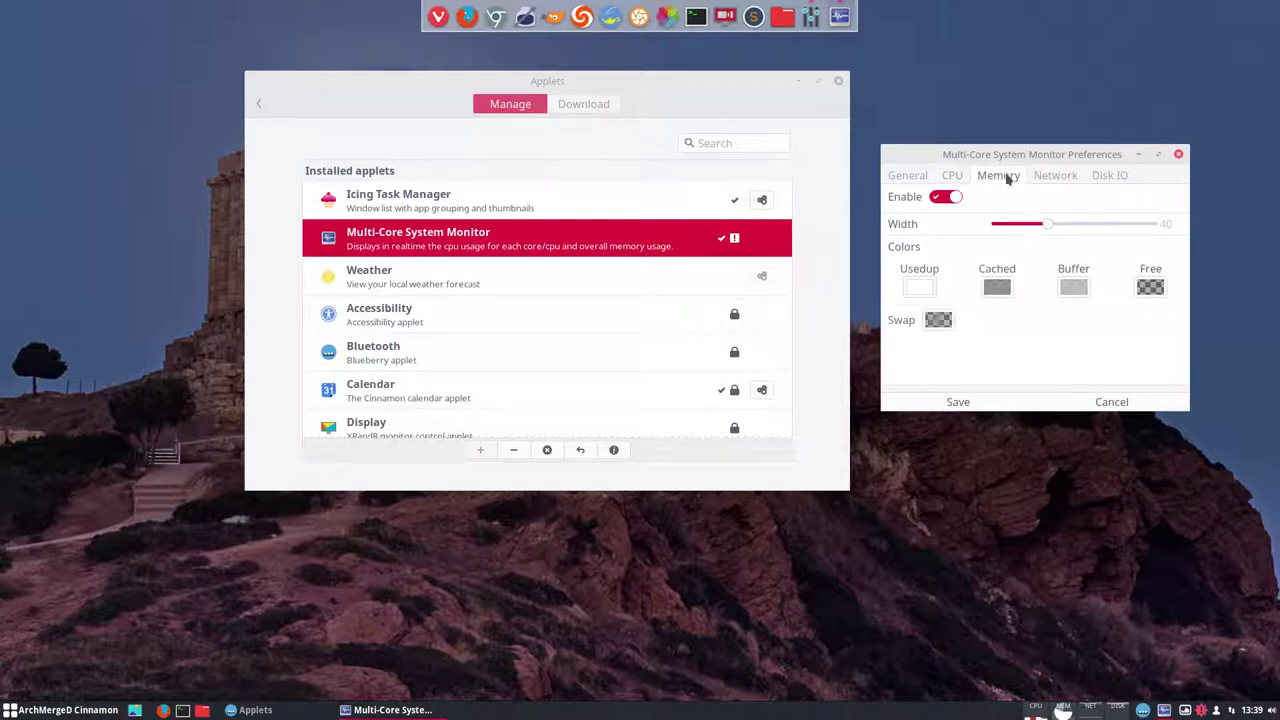
pyautogui.click(1055, 176)
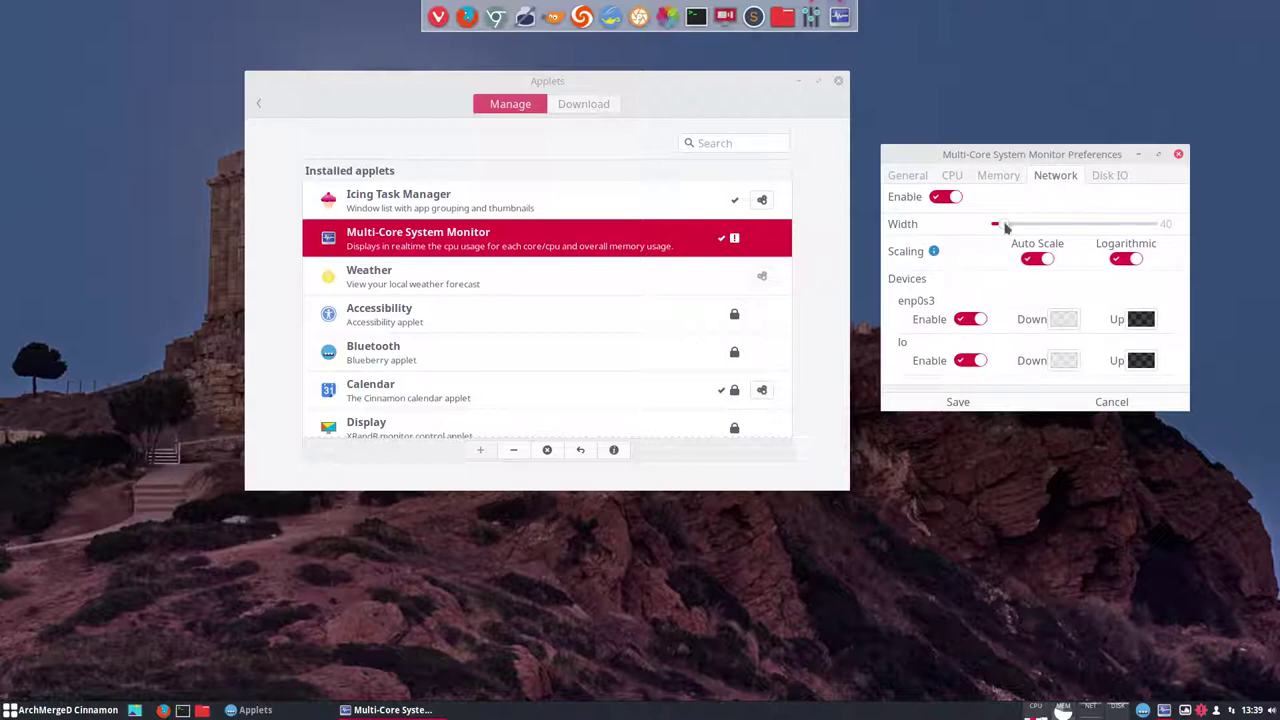
pyautogui.moveTo(999, 225); pyautogui.dragTo(1034, 222)
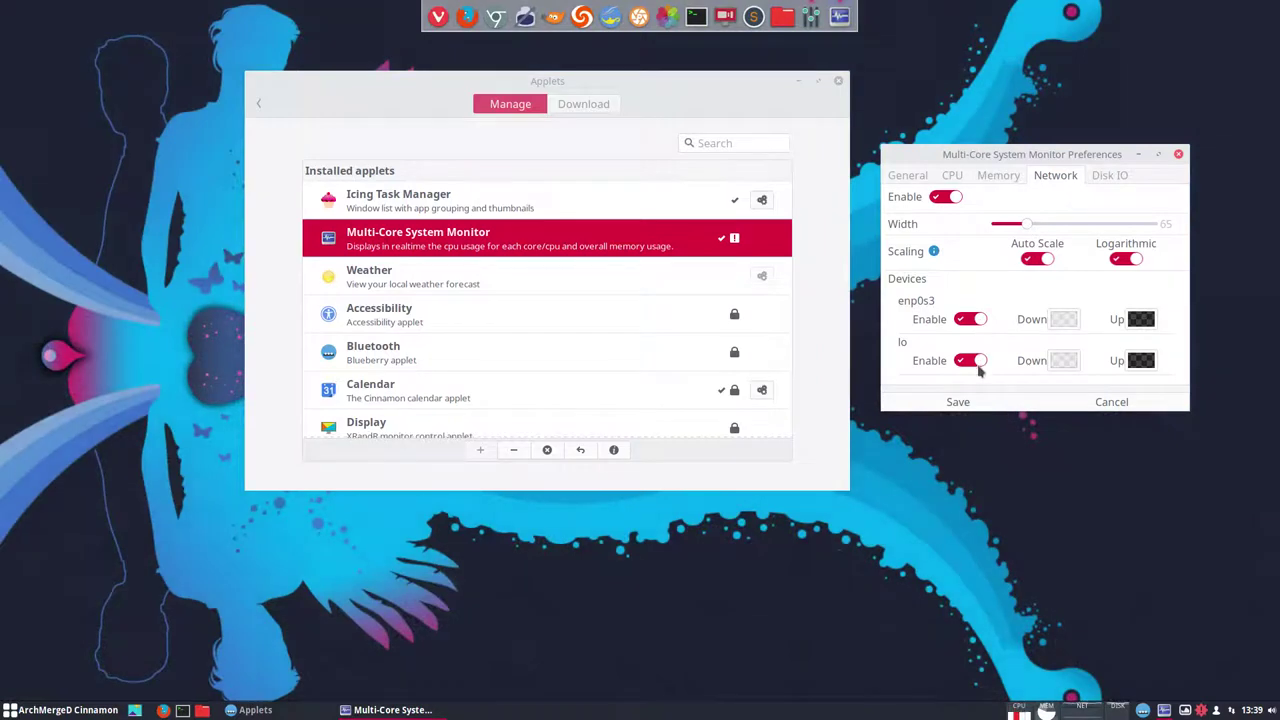
pyautogui.click(1109, 176)
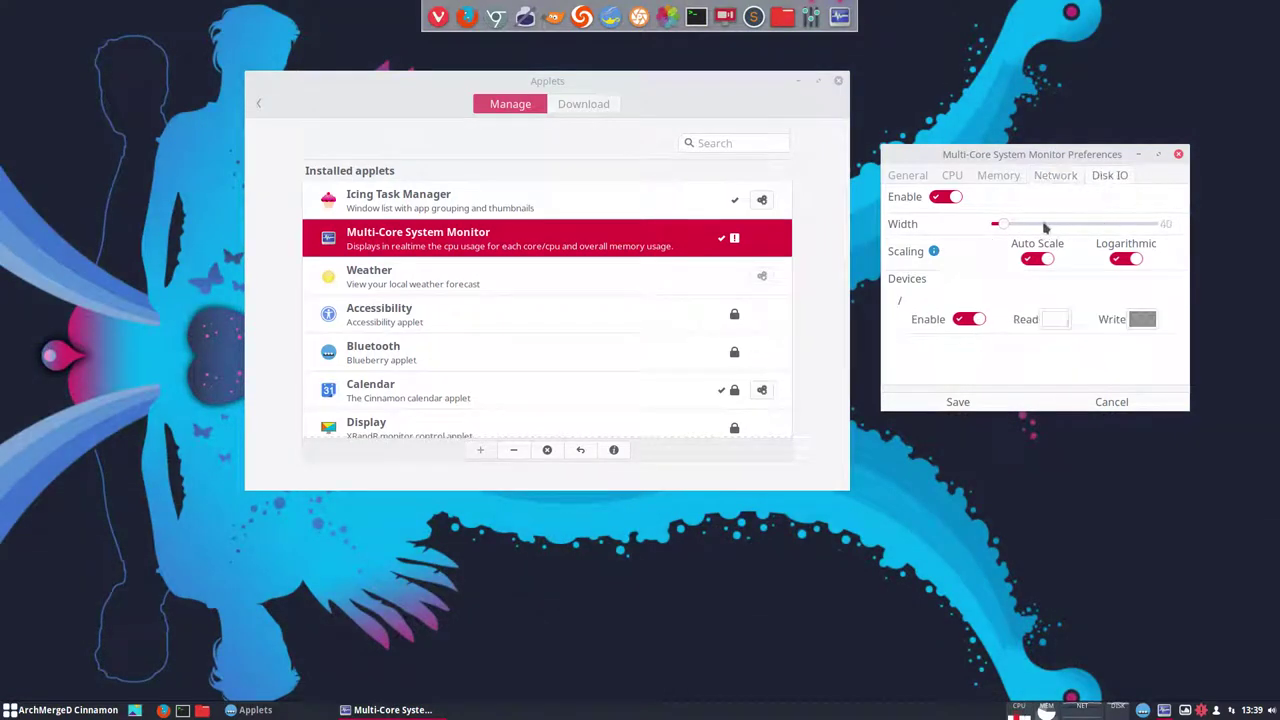
pyautogui.moveTo(1007, 228); pyautogui.dragTo(1014, 226)
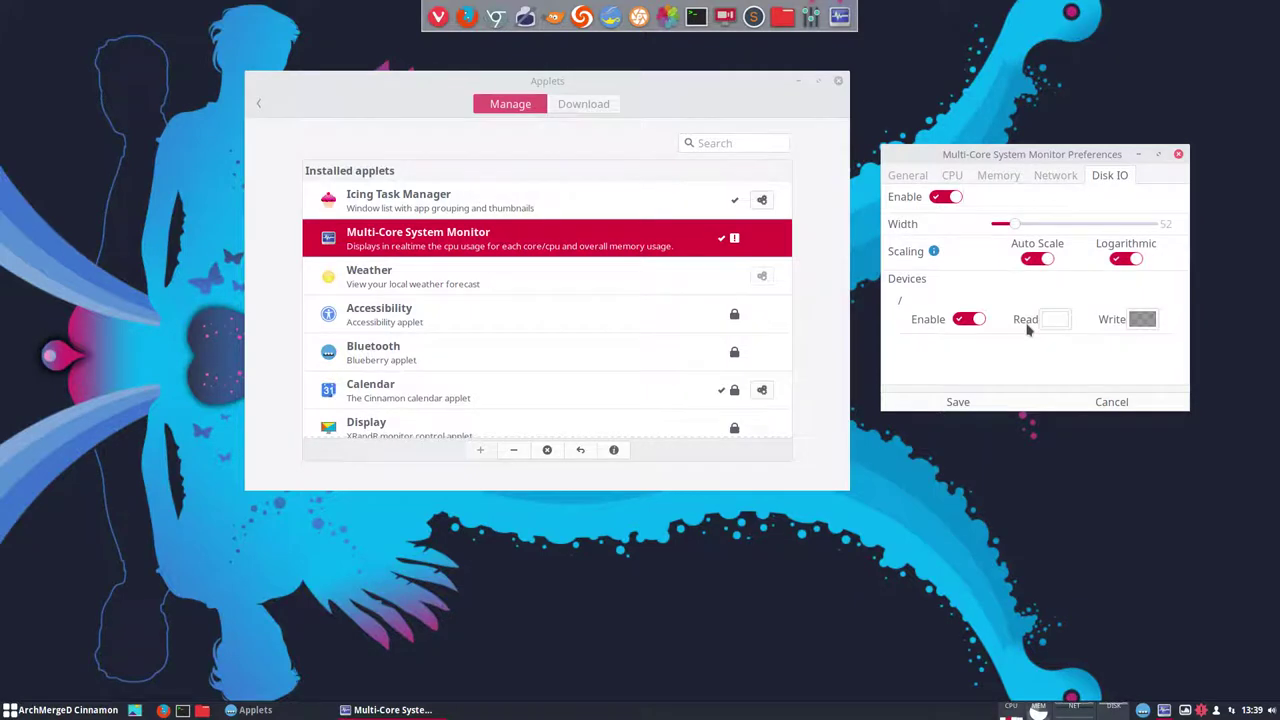
pyautogui.click(1178, 157)
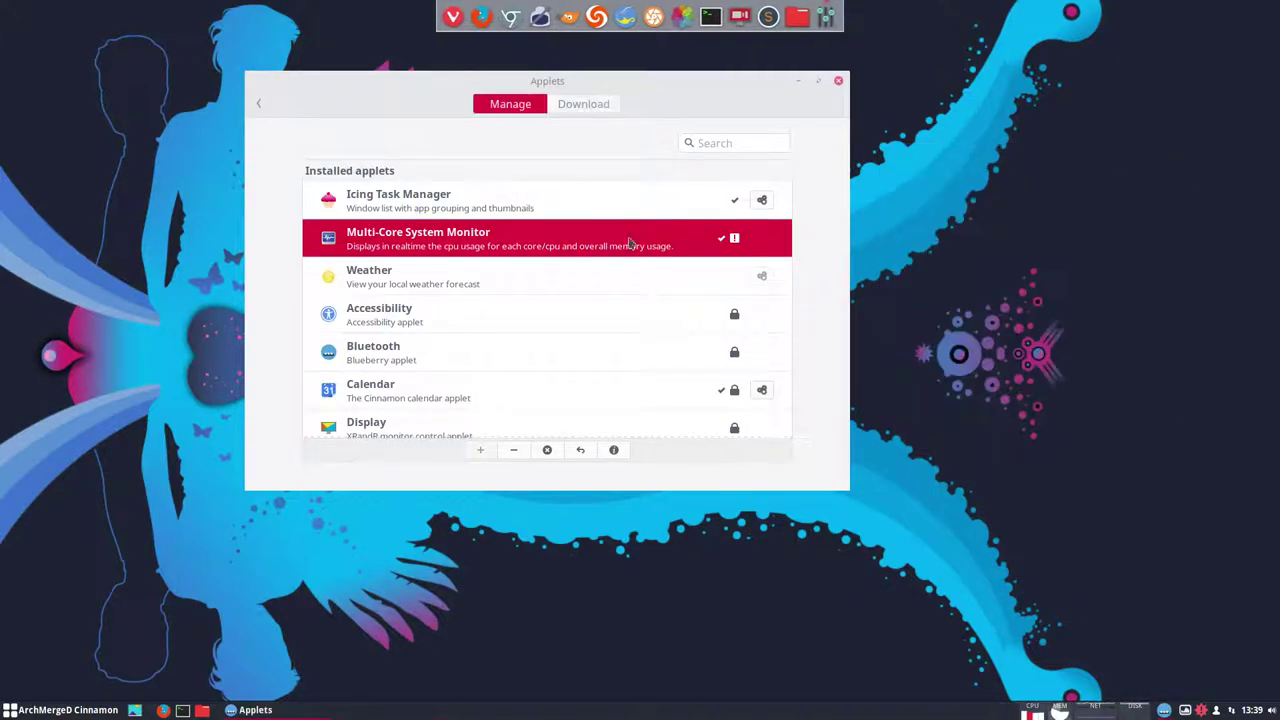
# Browse the downloadable applets beyond CPU Temperature Indicator and Sticky Notes, and install Download and upload speed
pyautogui.click(582, 108)
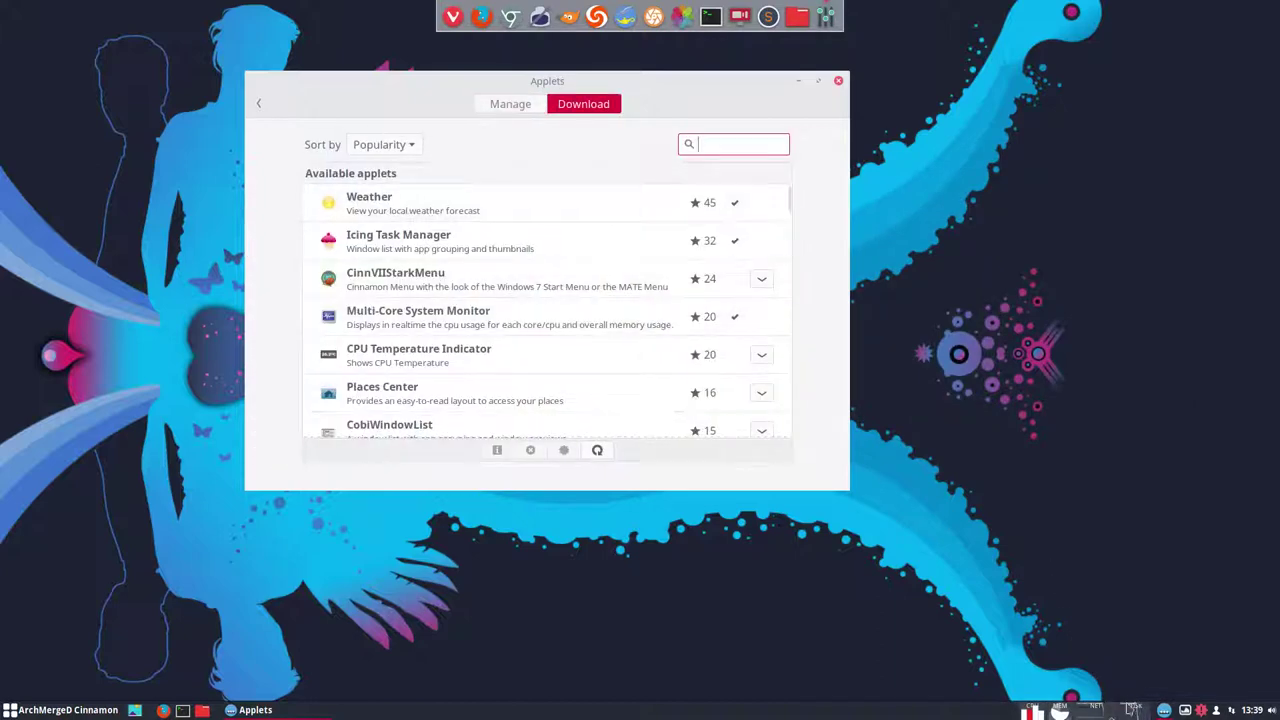
pyautogui.click(422, 356)
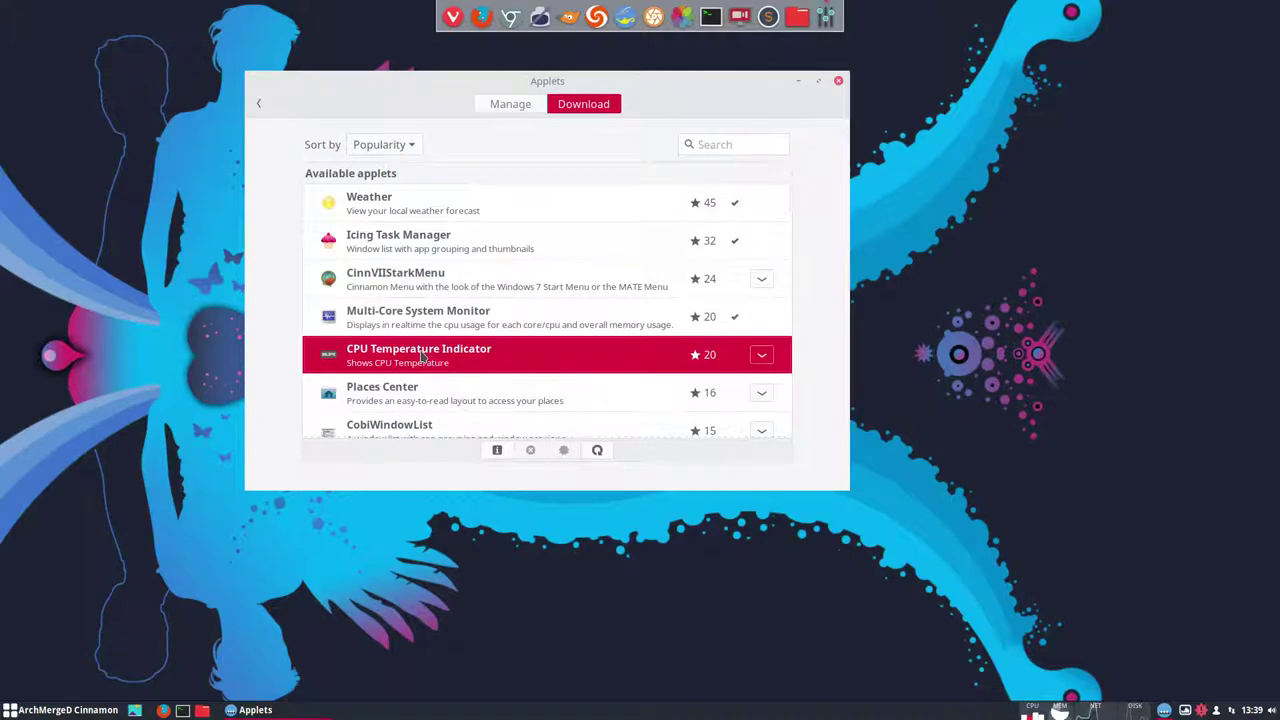
pyautogui.scroll(-1, 427, 356)
pyautogui.scroll(-3, 427, 355)
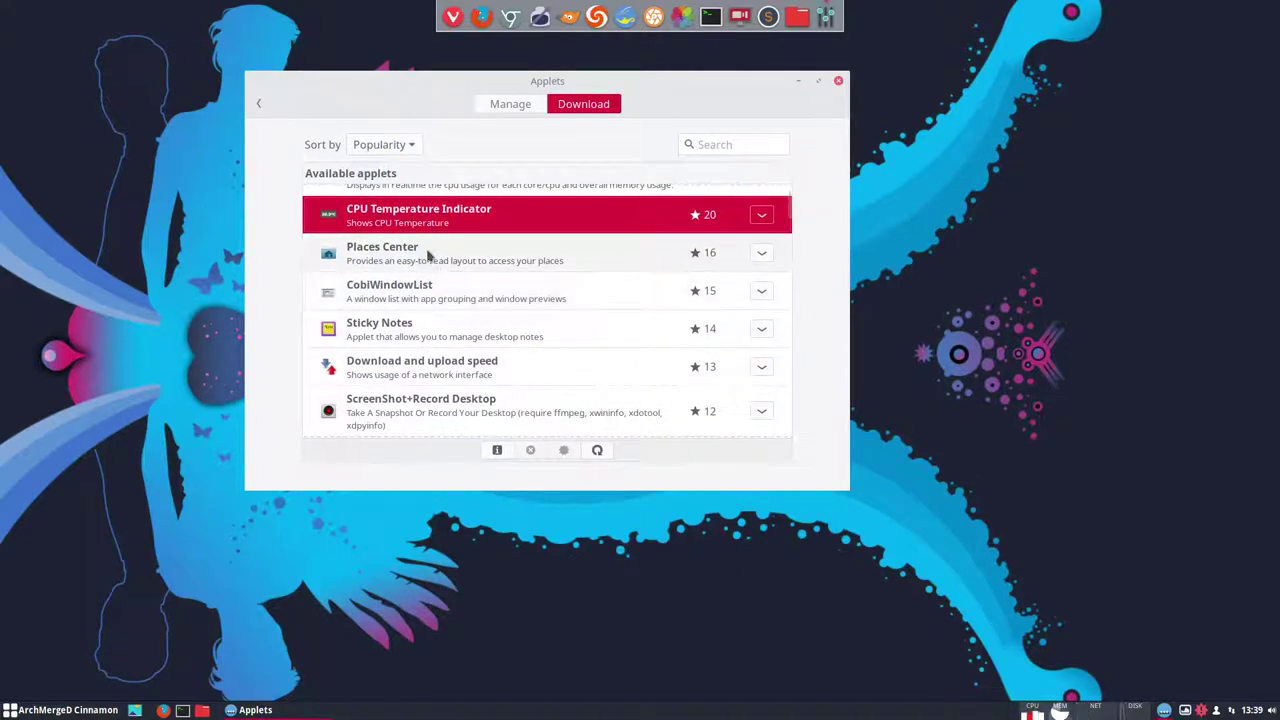
pyautogui.click(426, 290)
pyautogui.click(425, 327)
pyautogui.scroll(-1, 424, 330)
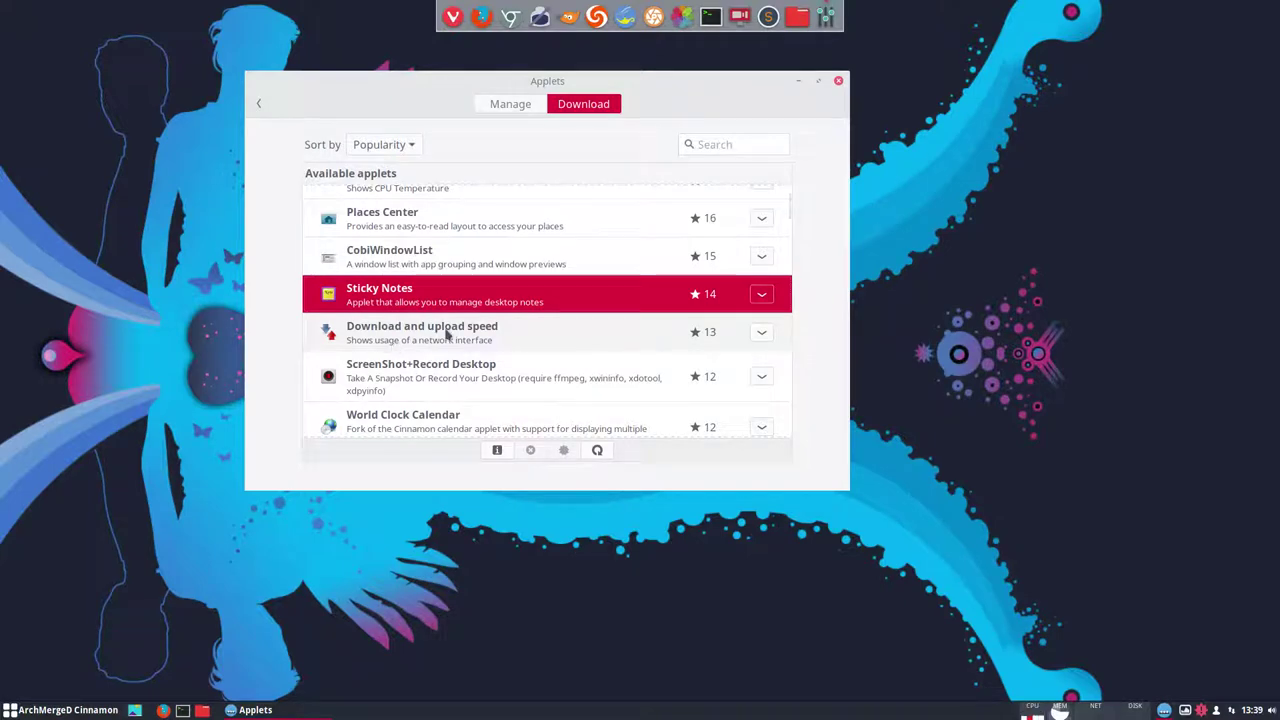
pyautogui.click(398, 348)
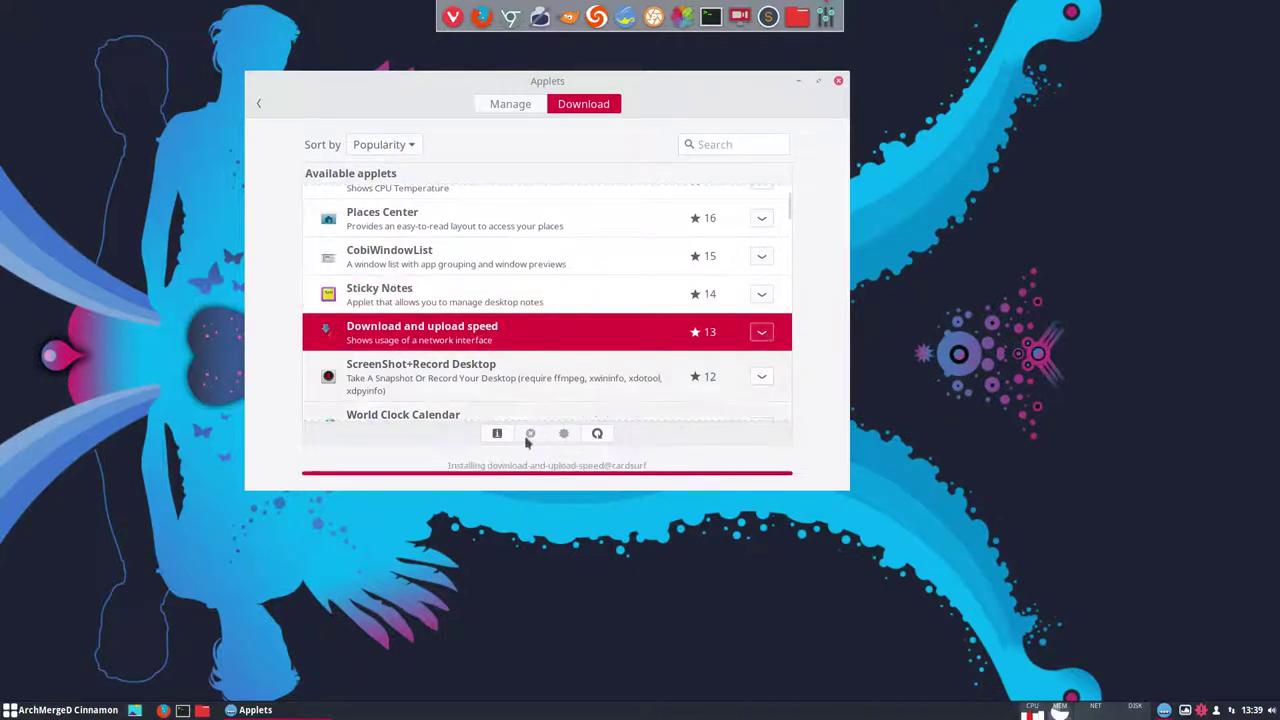
pyautogui.click(497, 450)
# Remove Multi-Core System Monitor from the panel and add the Download and upload speed applet instead
pyautogui.click(510, 103)
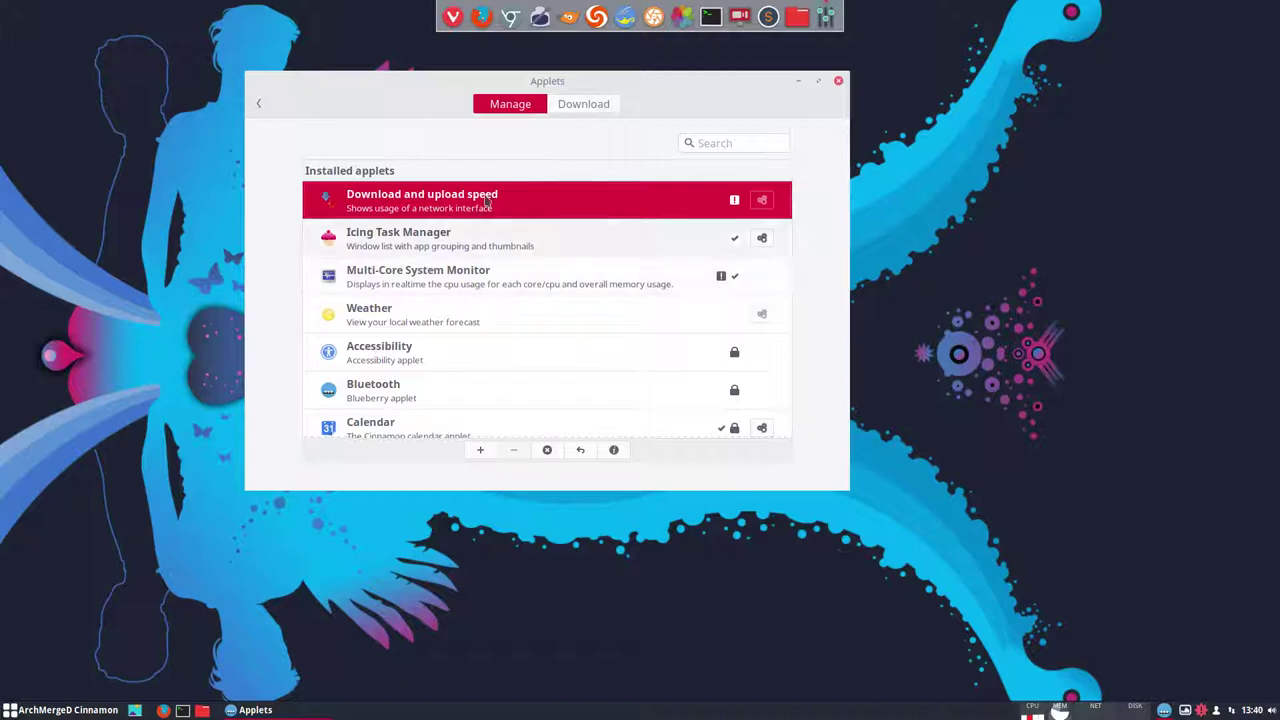
pyautogui.click(428, 279)
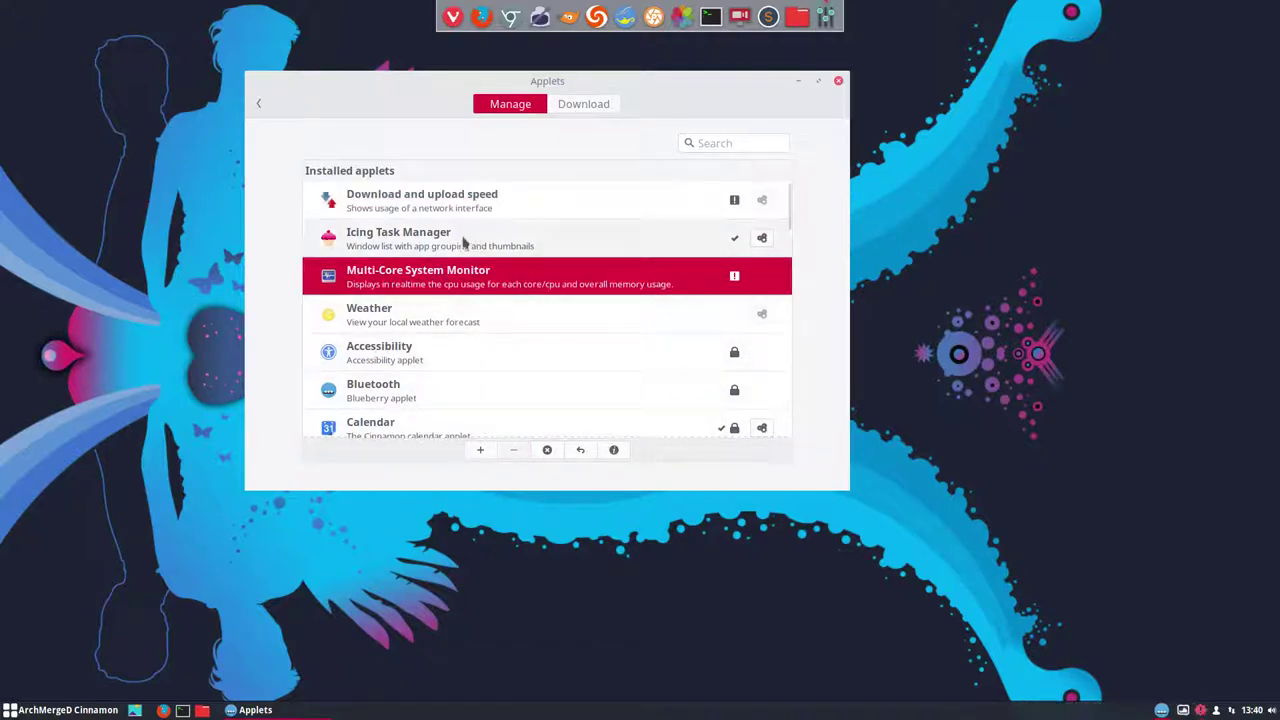
pyautogui.click(425, 212)
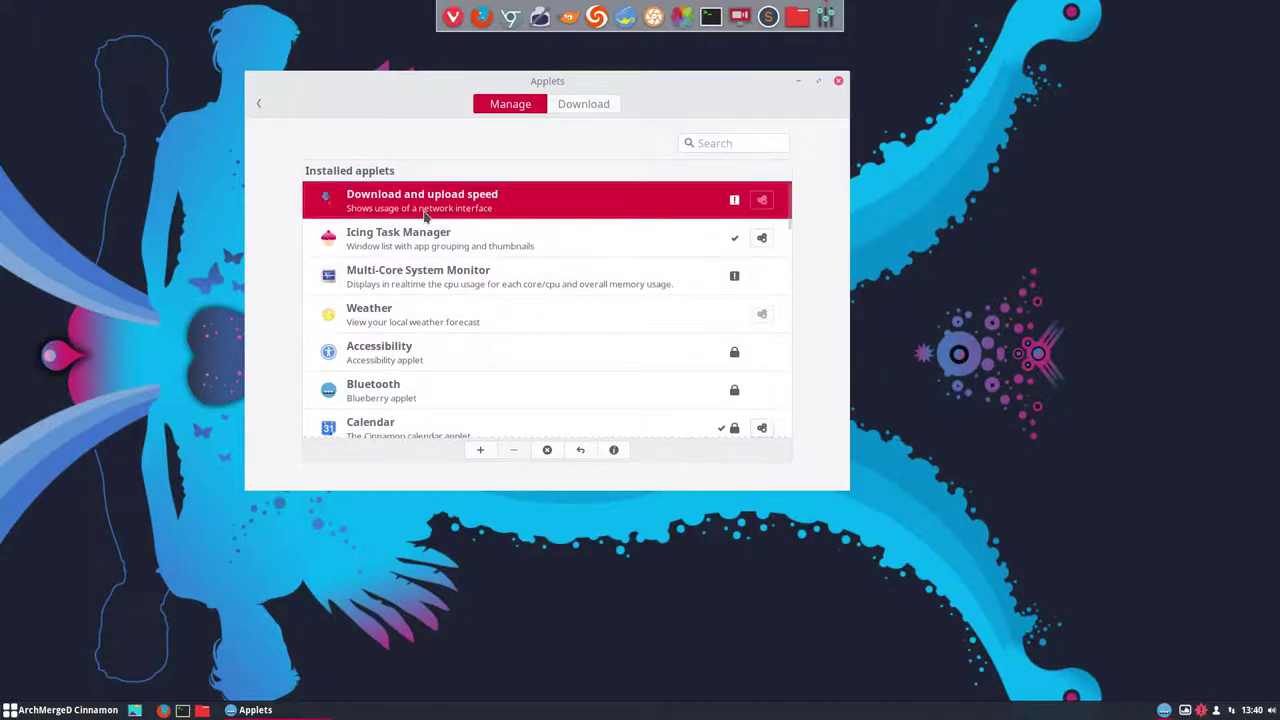
pyautogui.click(481, 451)
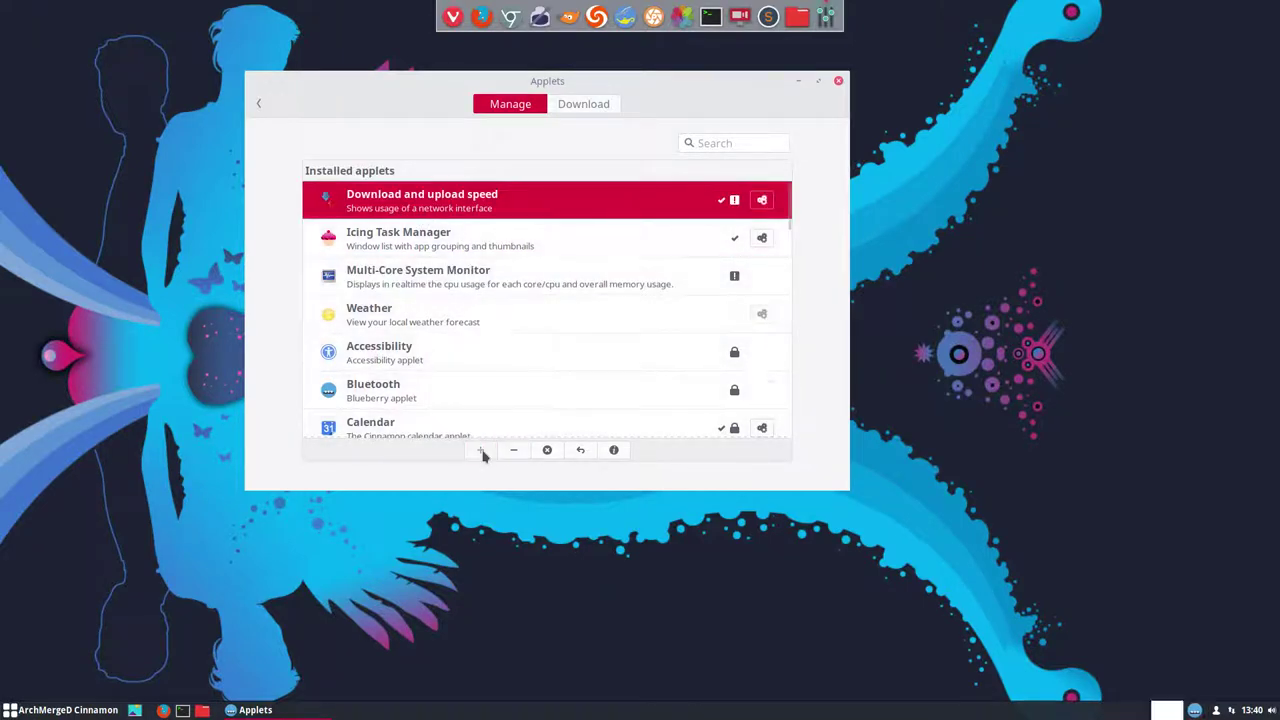
# Review the Download and upload speed applet's configuration, gui, total data, data limit and connection settings, and close its preferences
pyautogui.moveTo(1129, 712)
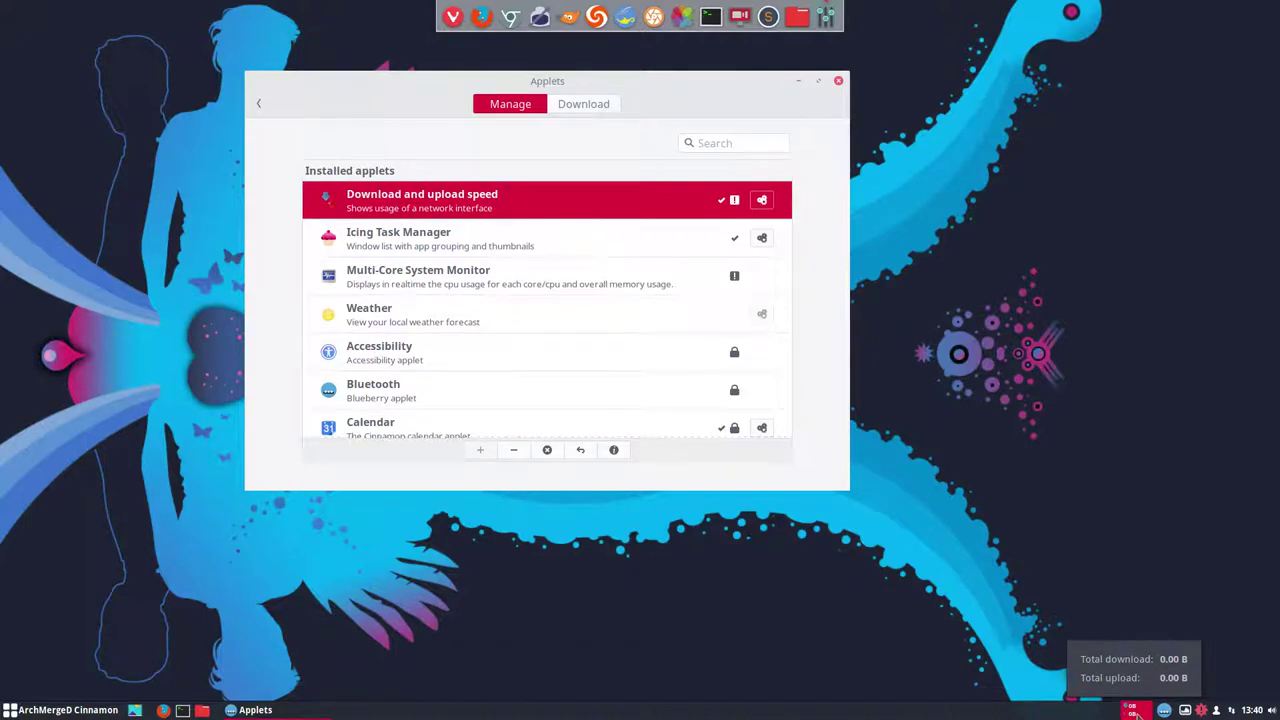
pyautogui.rightClick(1133, 712)
pyautogui.click(1100, 663)
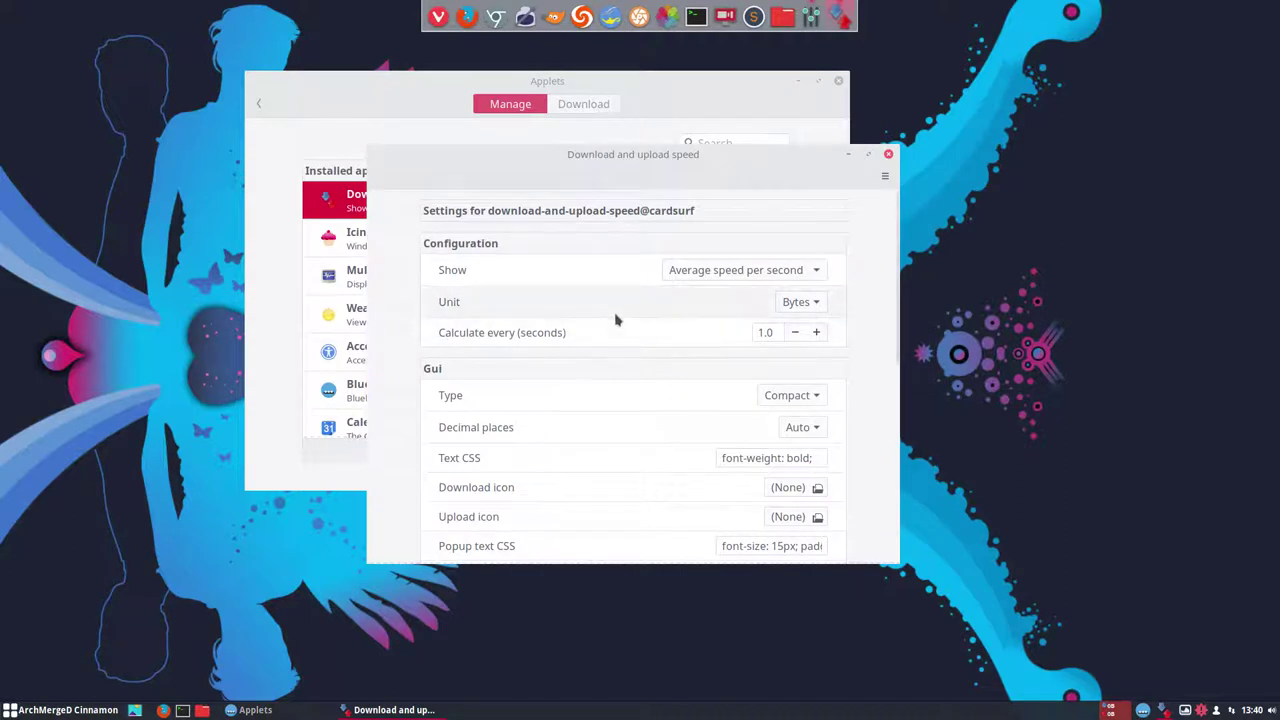
pyautogui.click(802, 302)
pyautogui.click(800, 302)
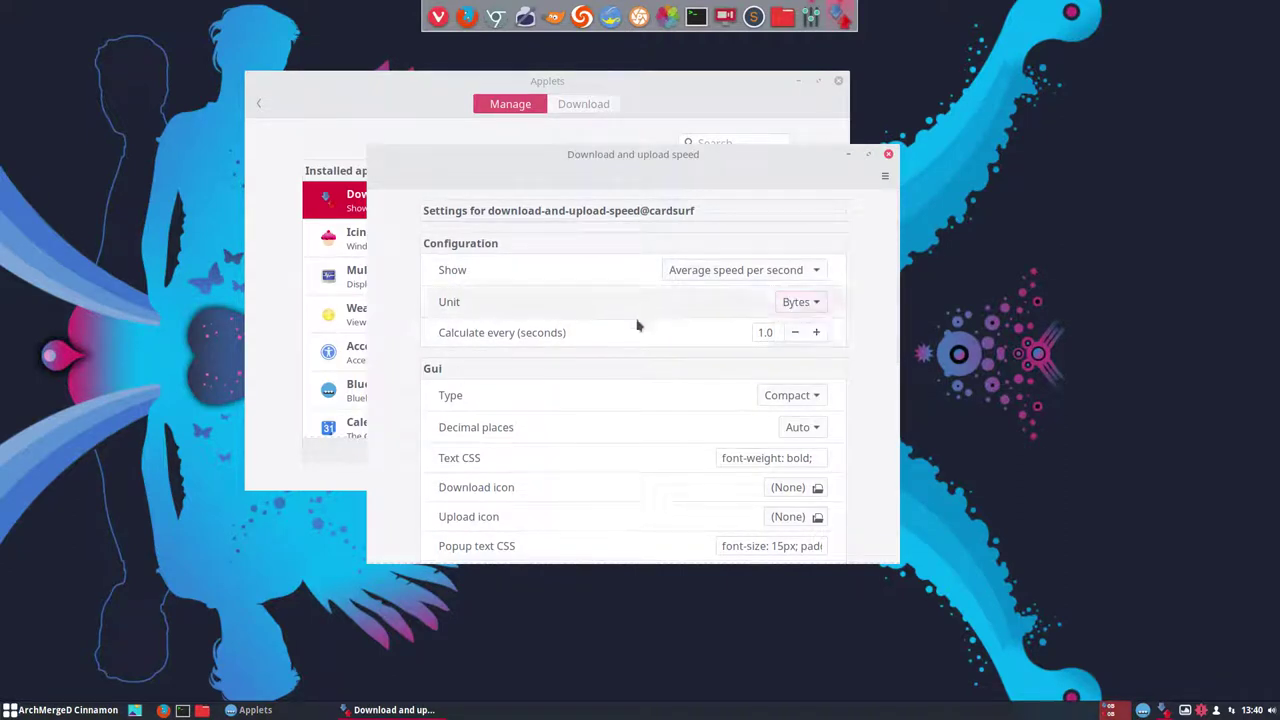
pyautogui.scroll(-3, 634, 451)
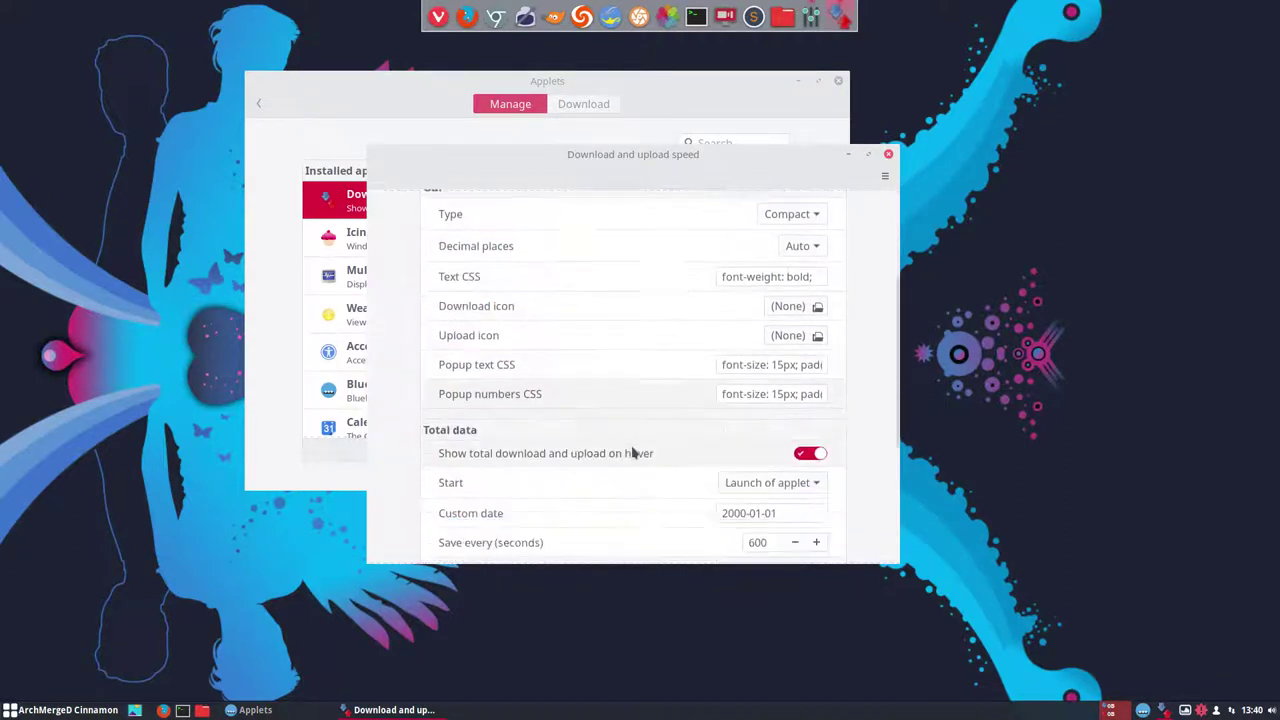
pyautogui.scroll(-3, 632, 453)
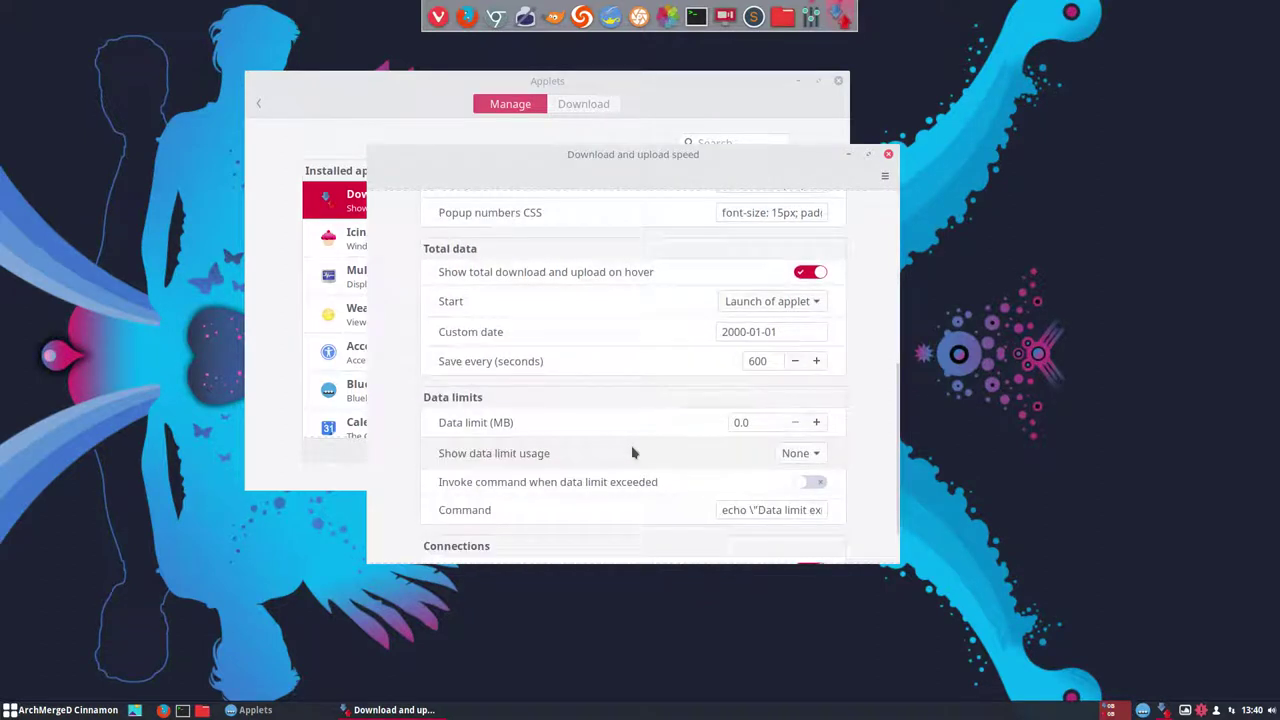
pyautogui.scroll(-1, 632, 453)
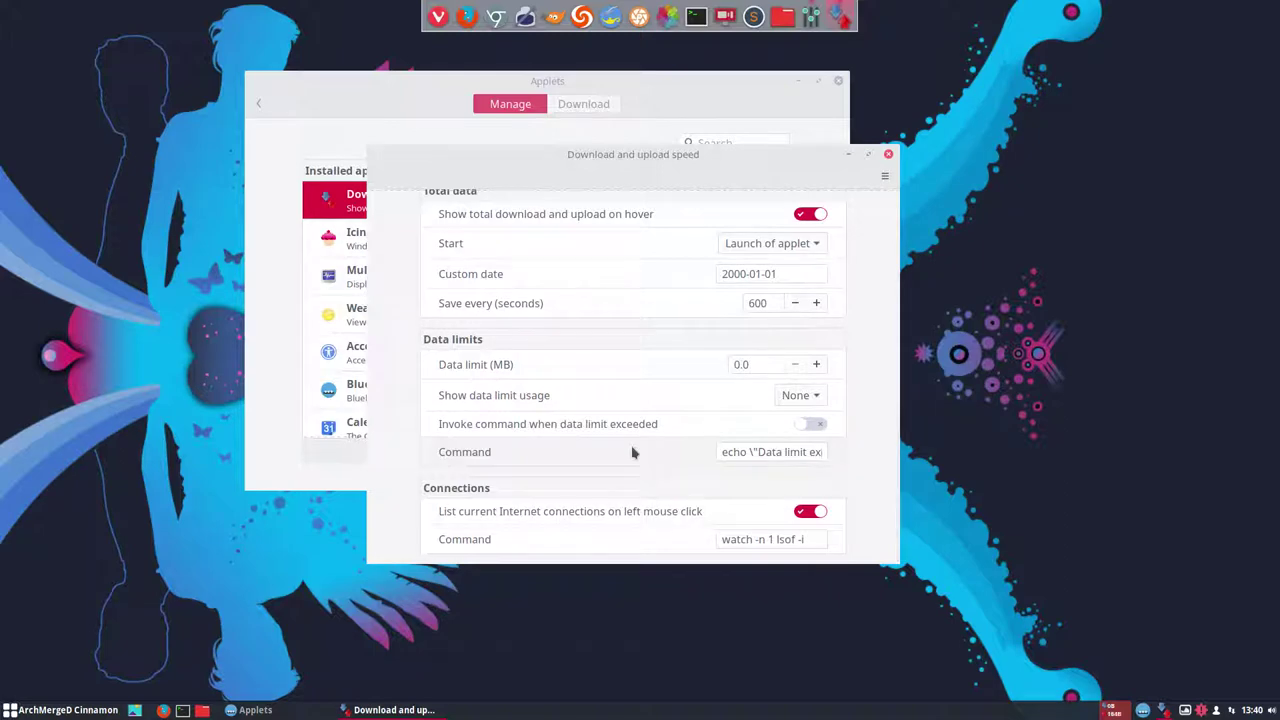
pyautogui.scroll(7, 634, 403)
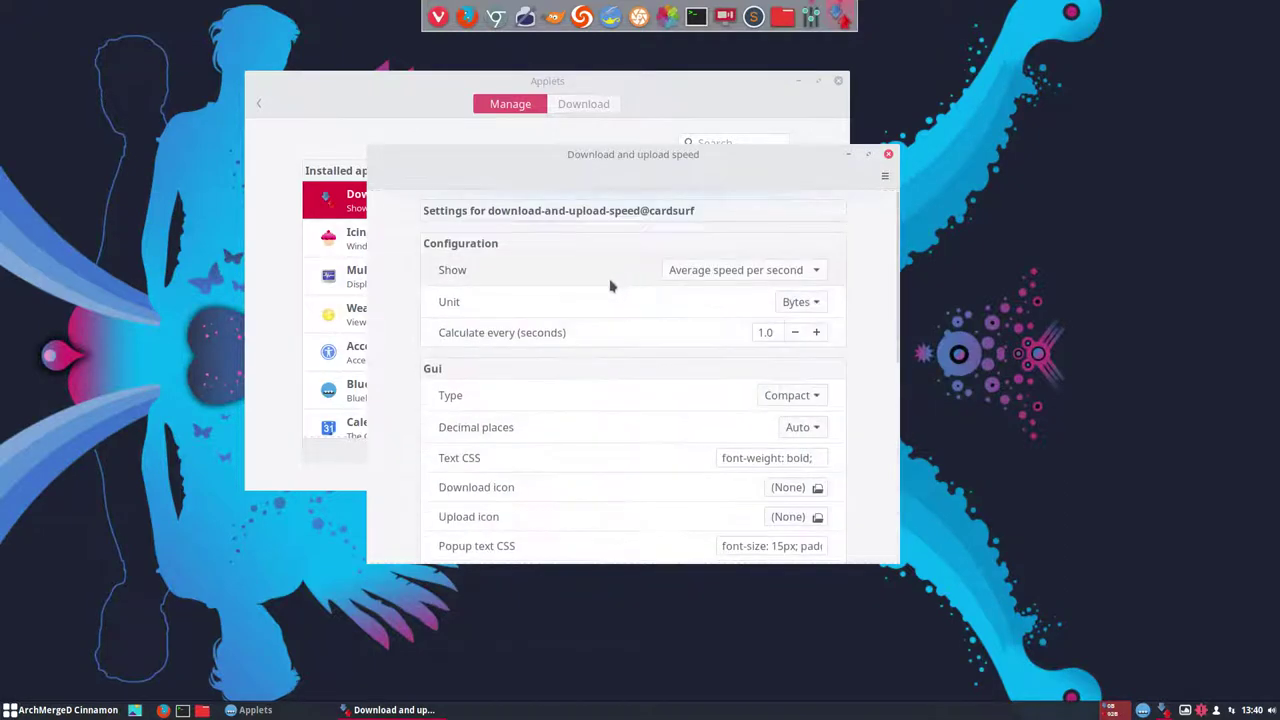
pyautogui.click(888, 154)
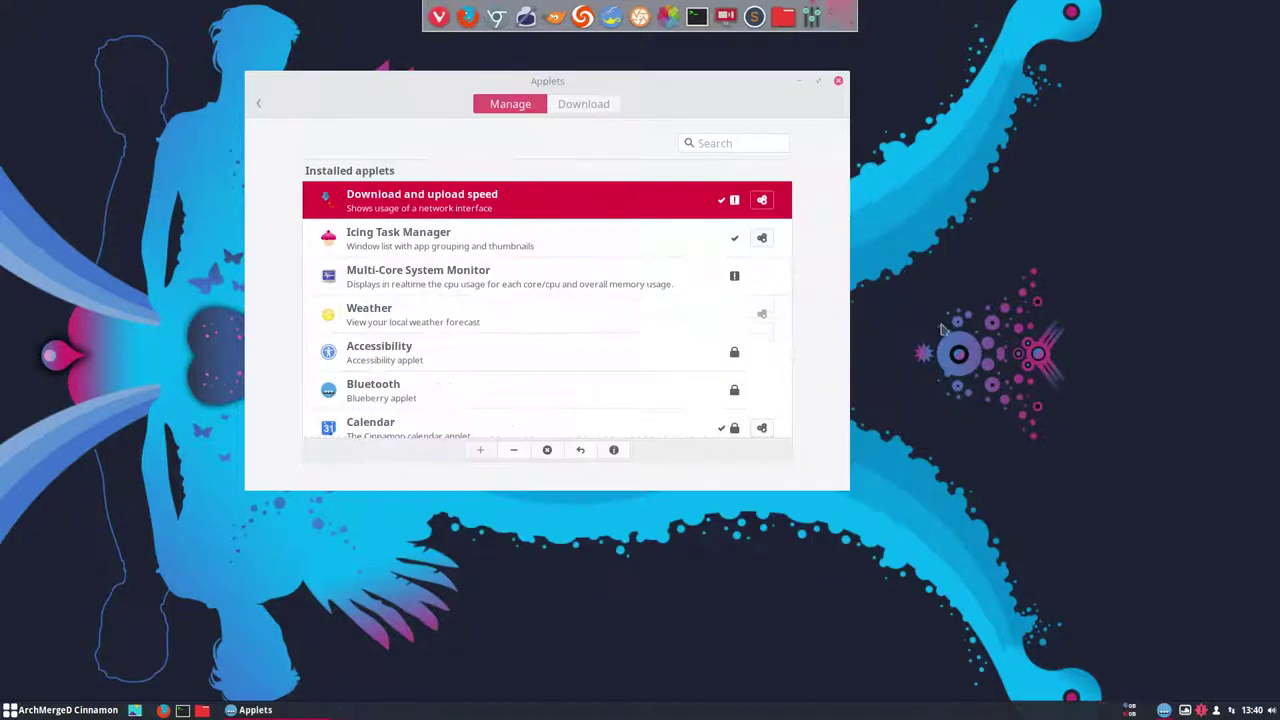
# Select enp0s3 as the Download and upload speed applet's network interface and switch its Gui to Large
pyautogui.rightClick(1130, 712)
pyautogui.click(1122, 601)
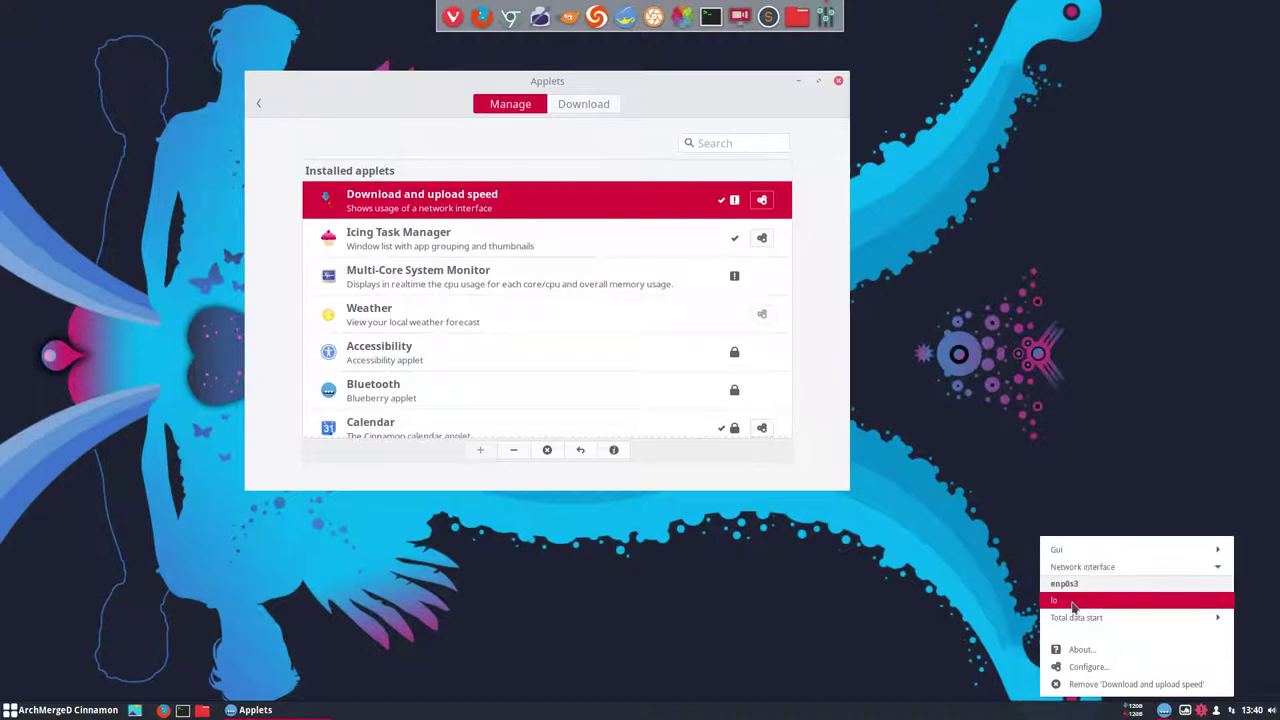
pyautogui.click(1072, 583)
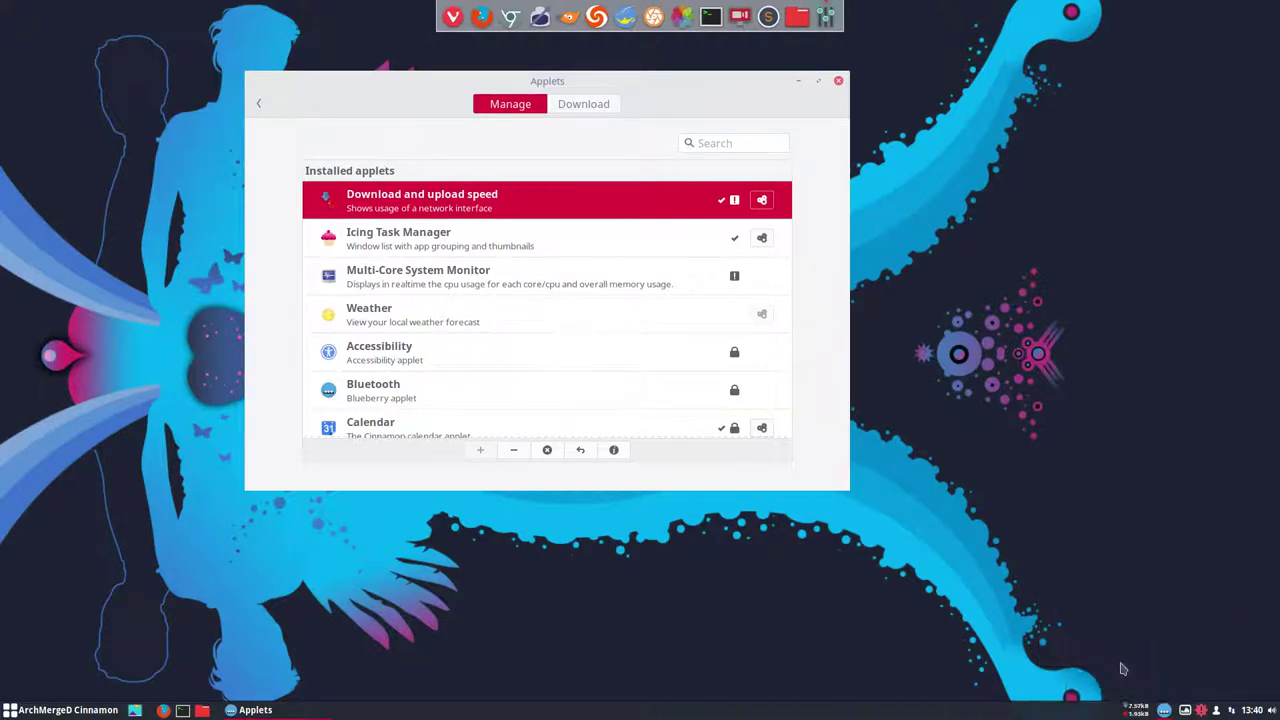
pyautogui.rightClick(1144, 713)
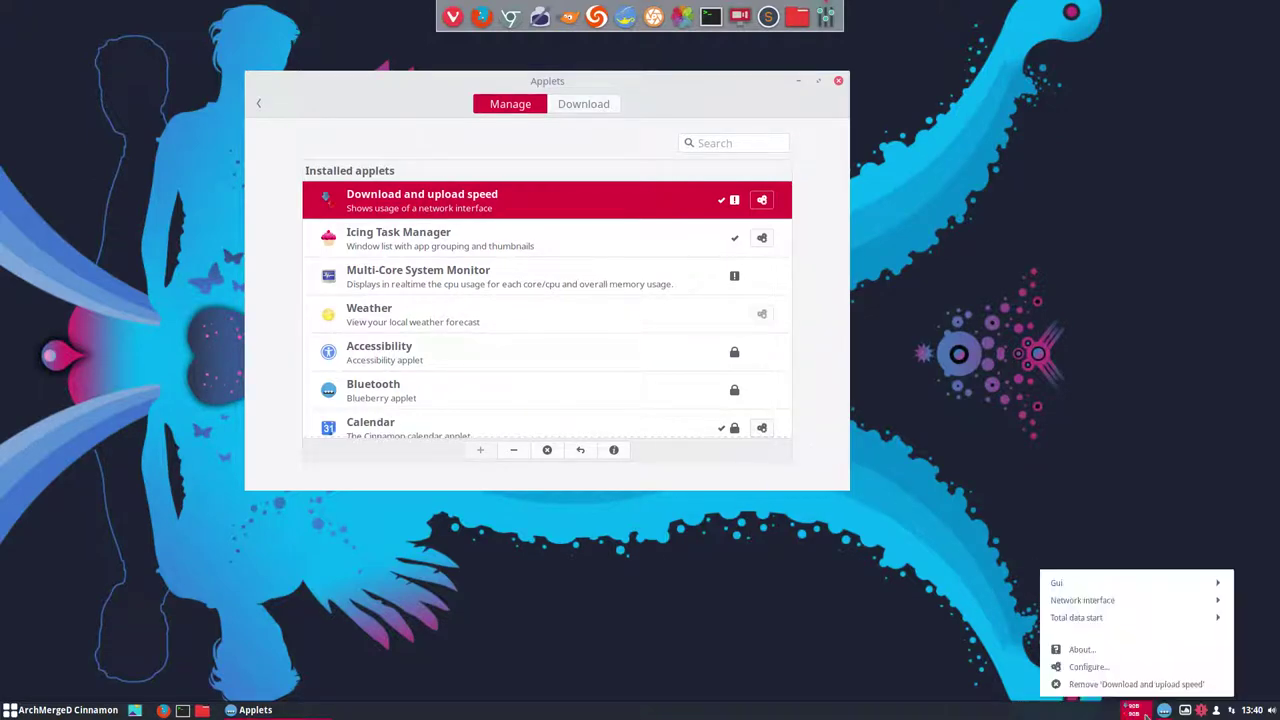
pyautogui.click(1160, 583)
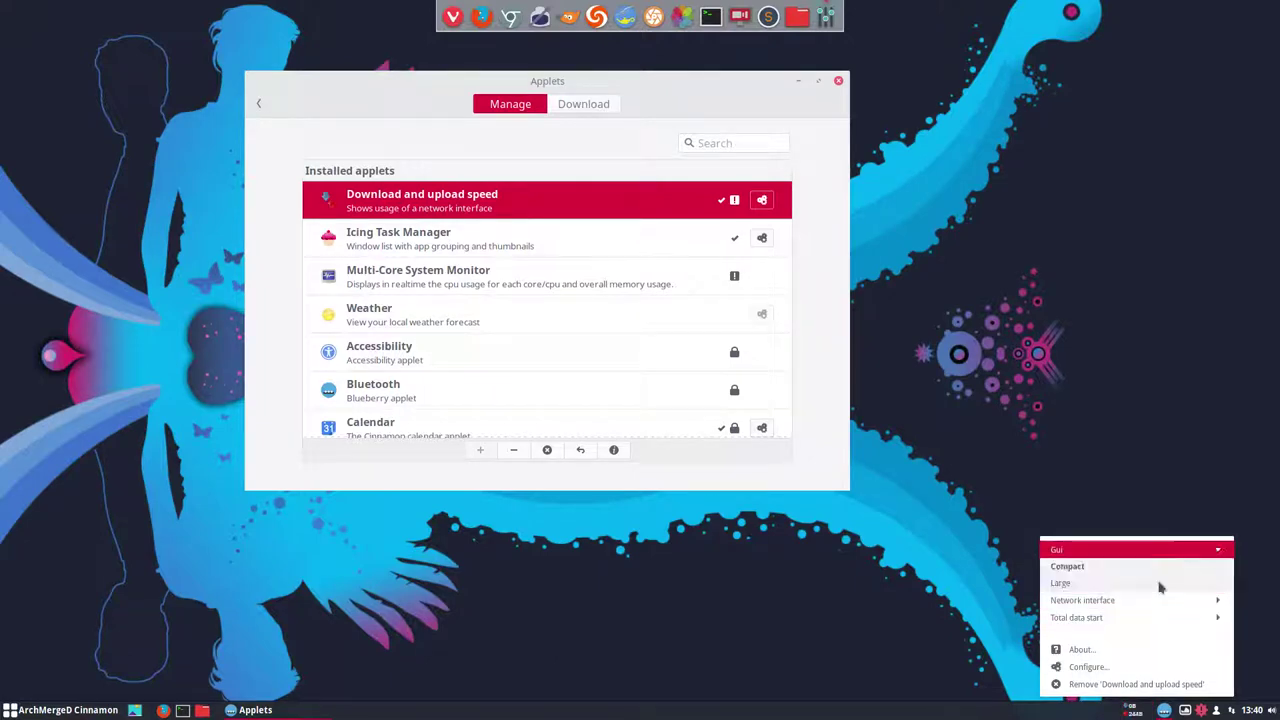
pyautogui.click(1087, 586)
pyautogui.moveTo(1088, 713)
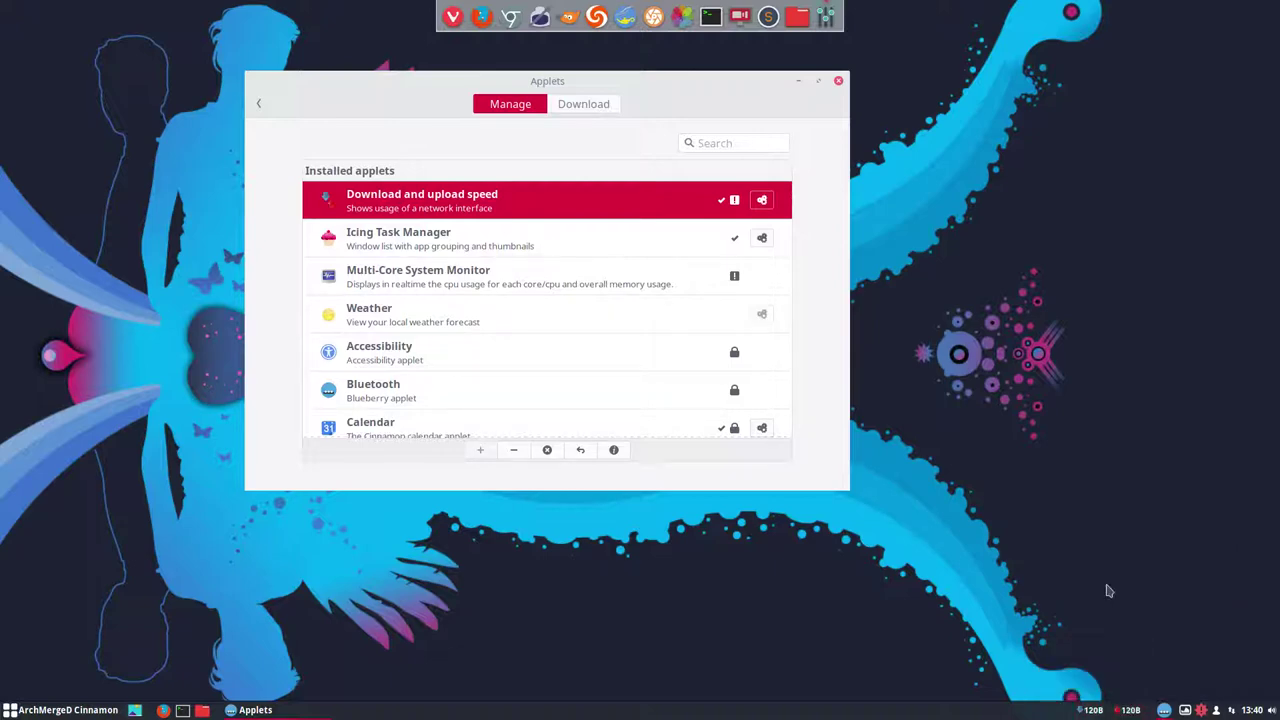
# Install the ScreenShot+Record Desktop applet from the downloadable applets
pyautogui.click(583, 104)
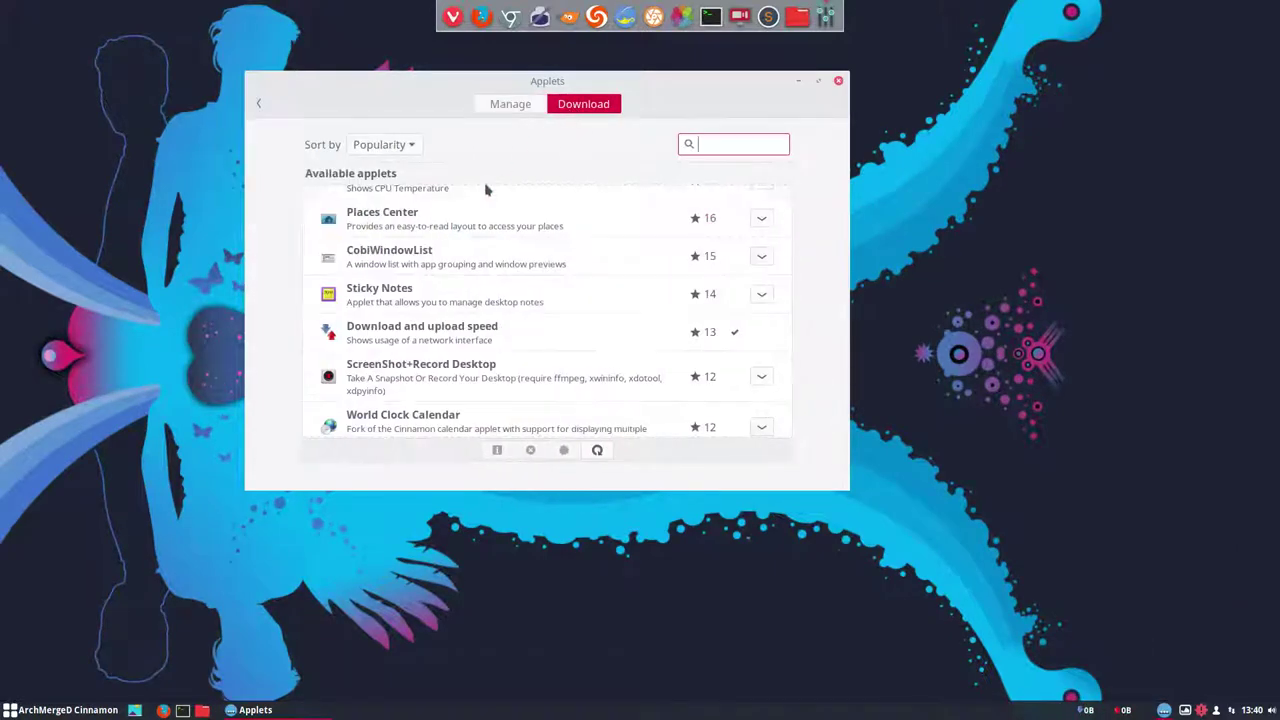
pyautogui.scroll(-2, 426, 378)
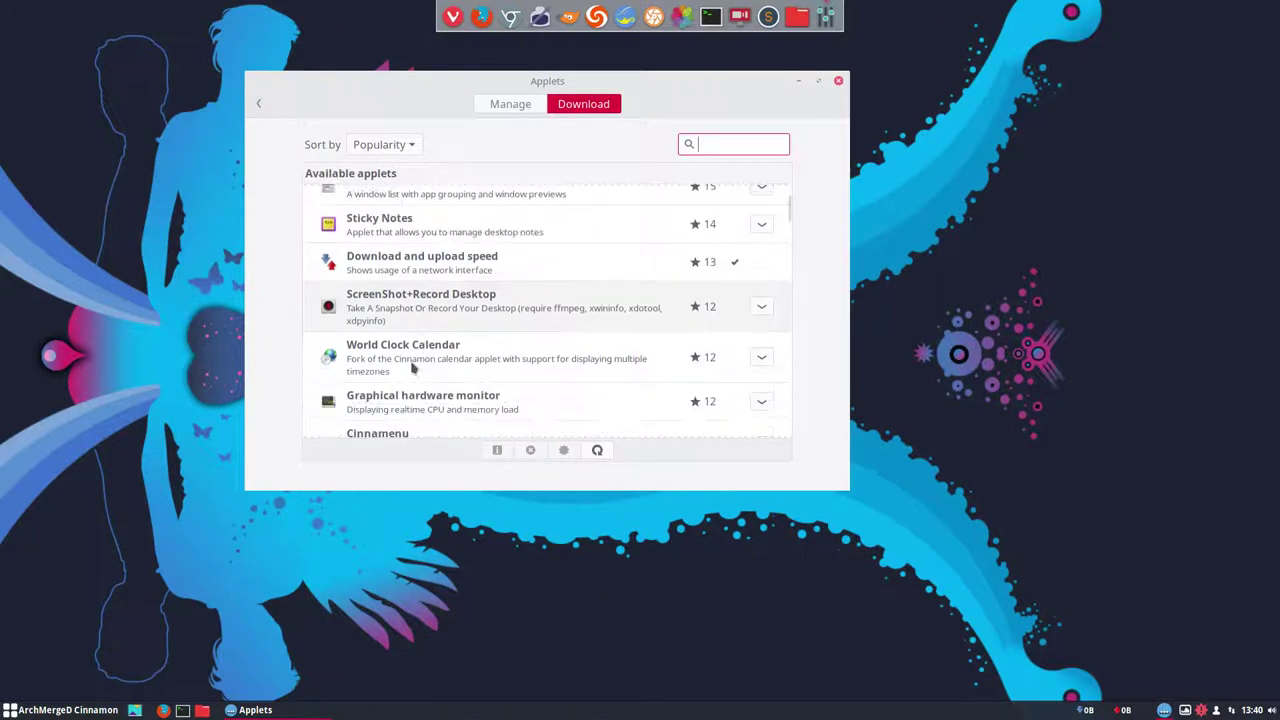
pyautogui.click(404, 311)
pyautogui.click(762, 306)
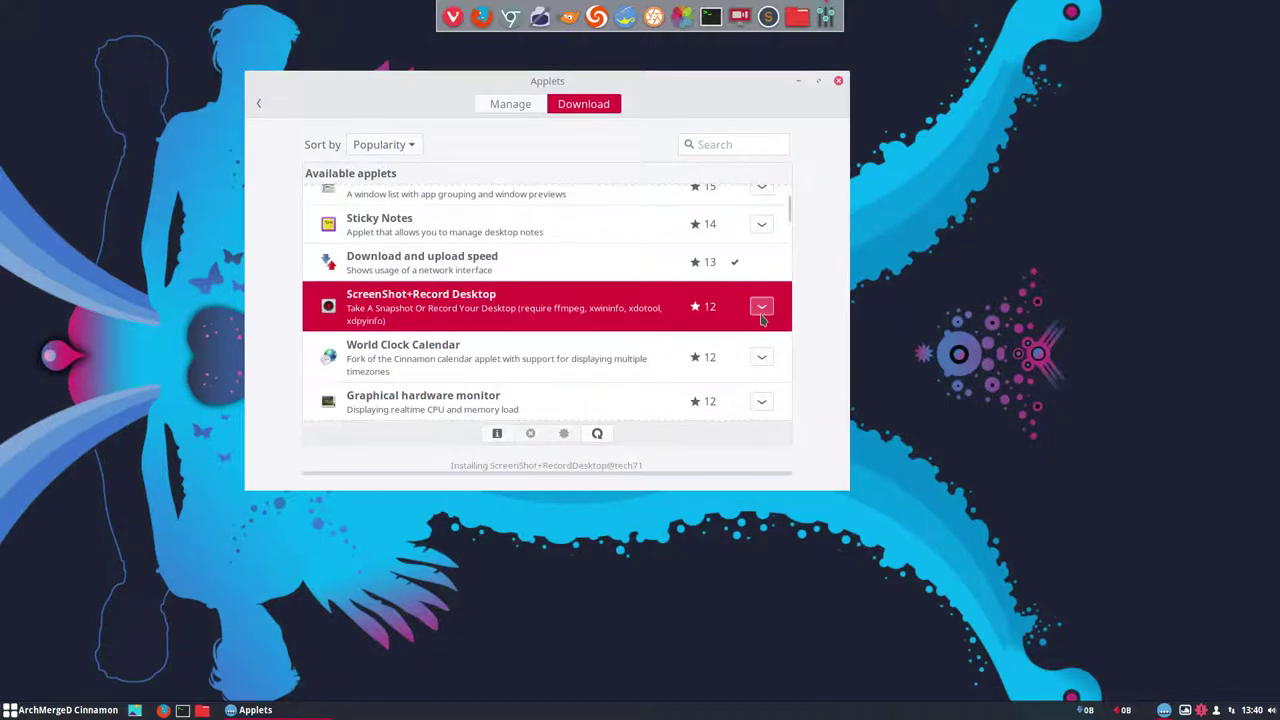
# Add the installed ScreenShot+Record Desktop applet to the panel
pyautogui.click(511, 107)
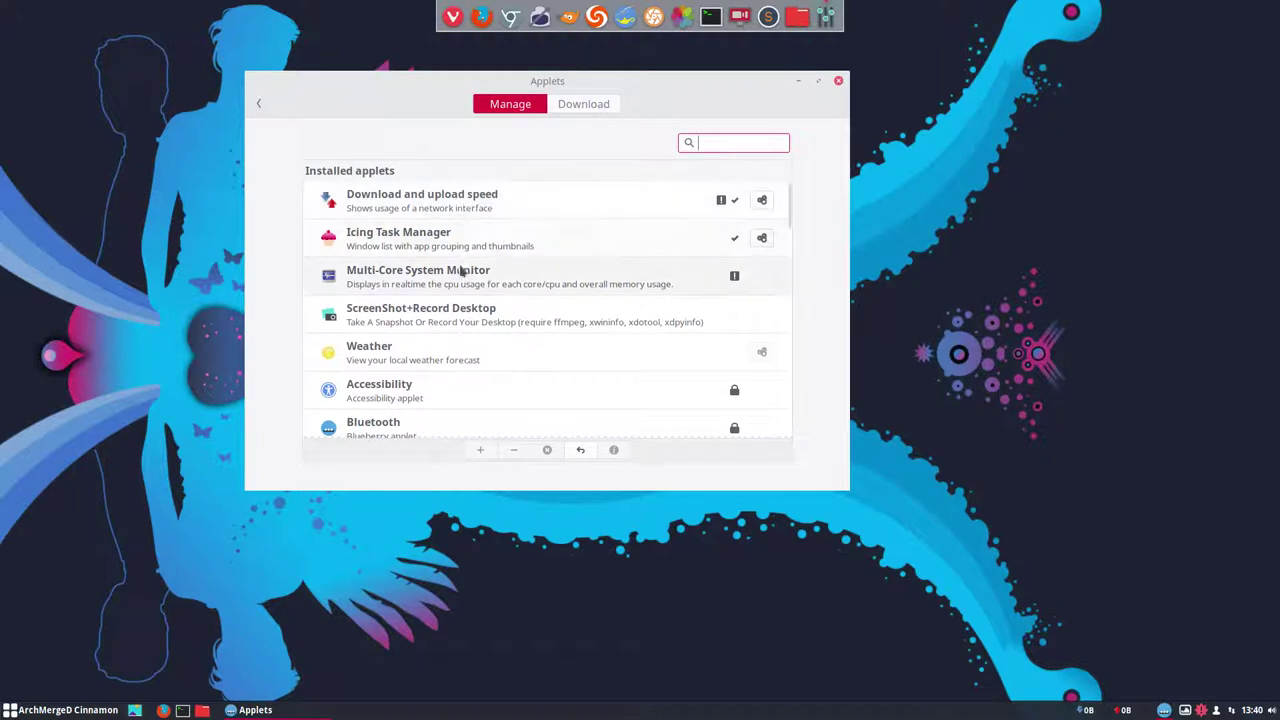
pyautogui.click(507, 312)
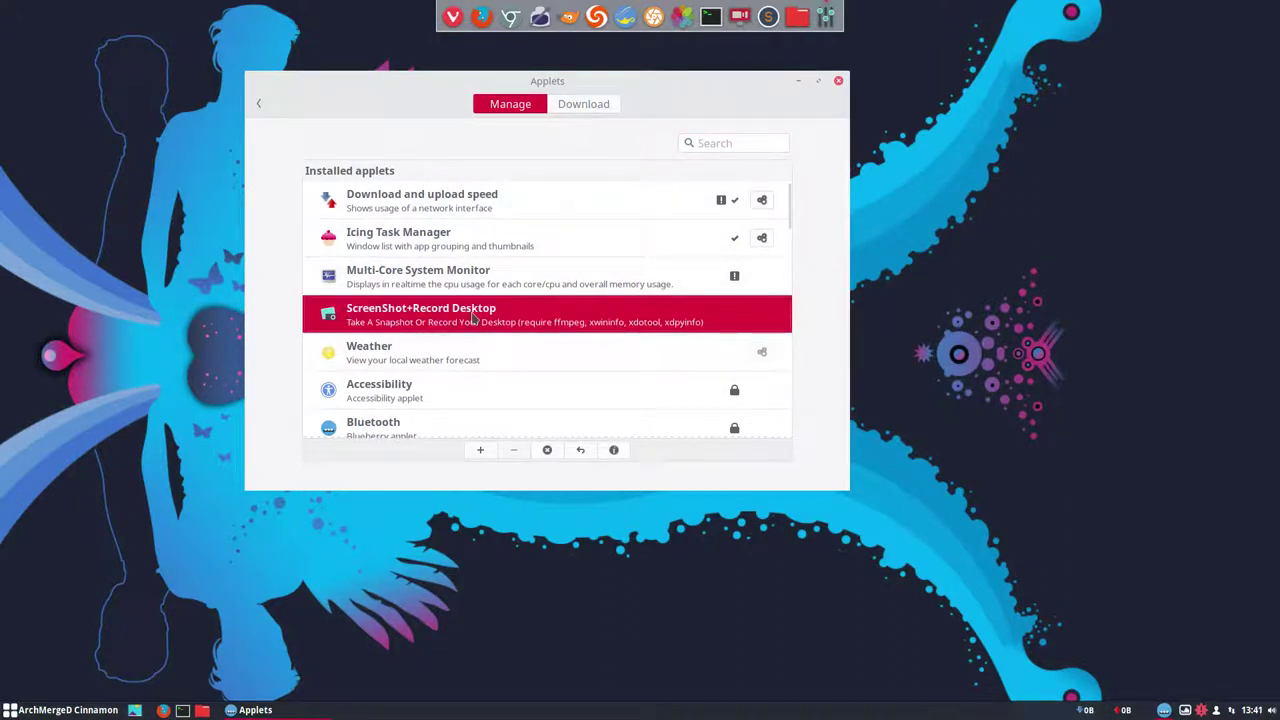
pyautogui.click(480, 450)
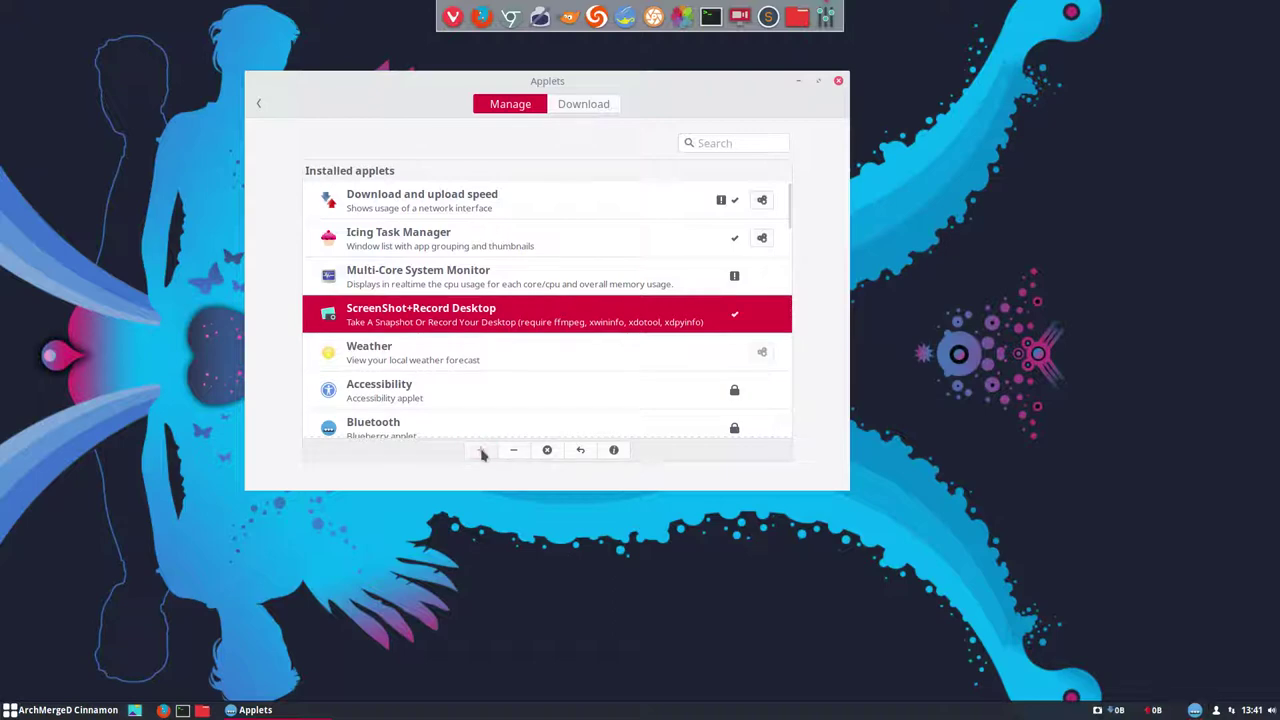
# Start a screencast of the desktop with audio from the ScreenShot+Record Desktop applet
pyautogui.click(1067, 711)
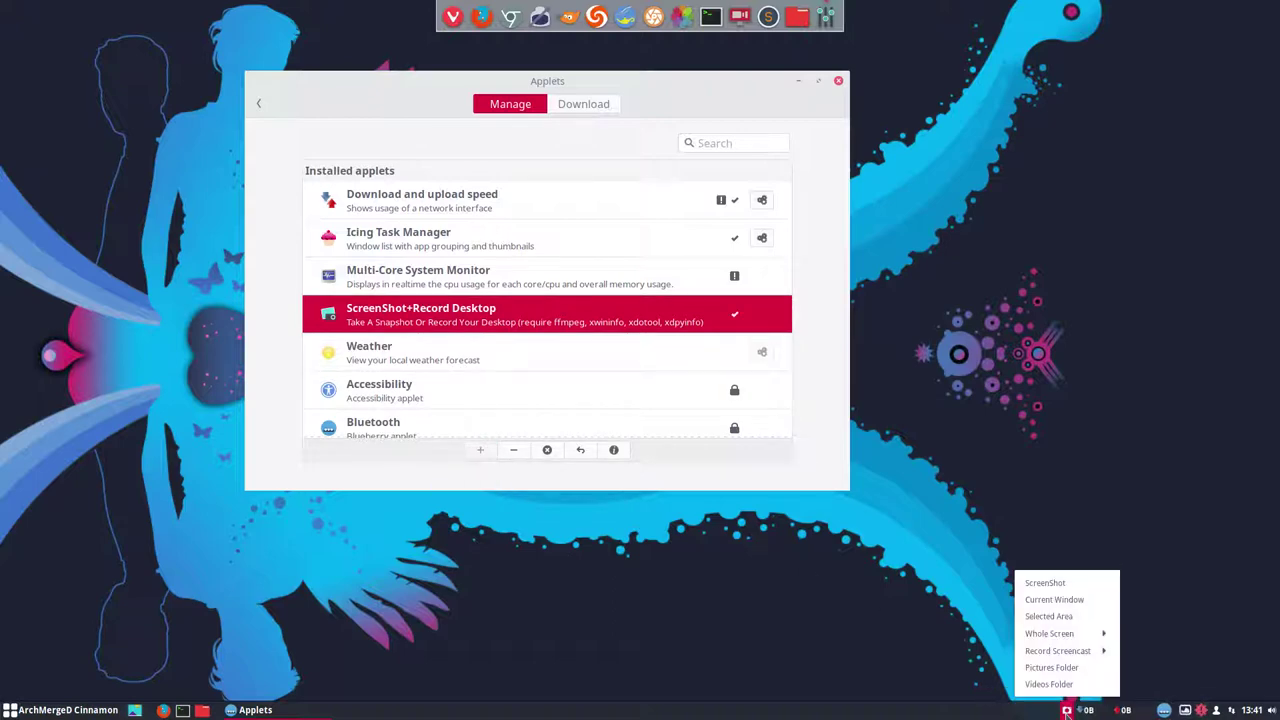
pyautogui.click(1067, 655)
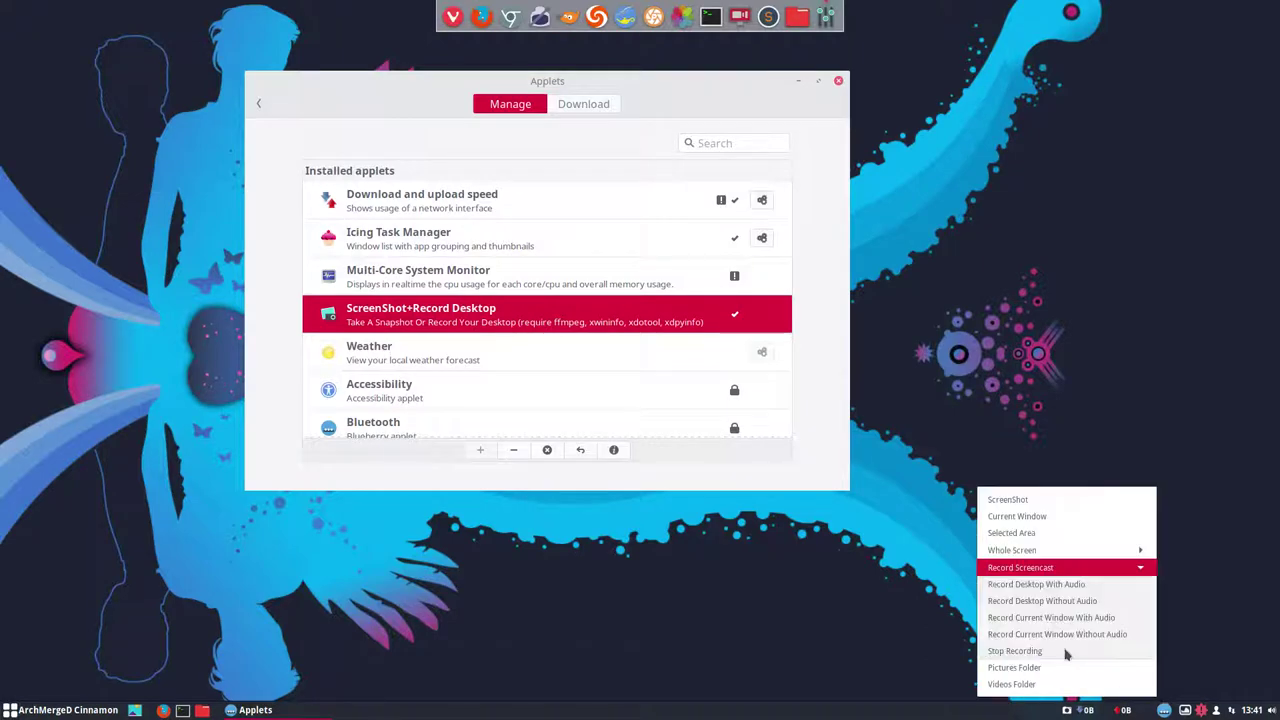
pyautogui.click(1066, 588)
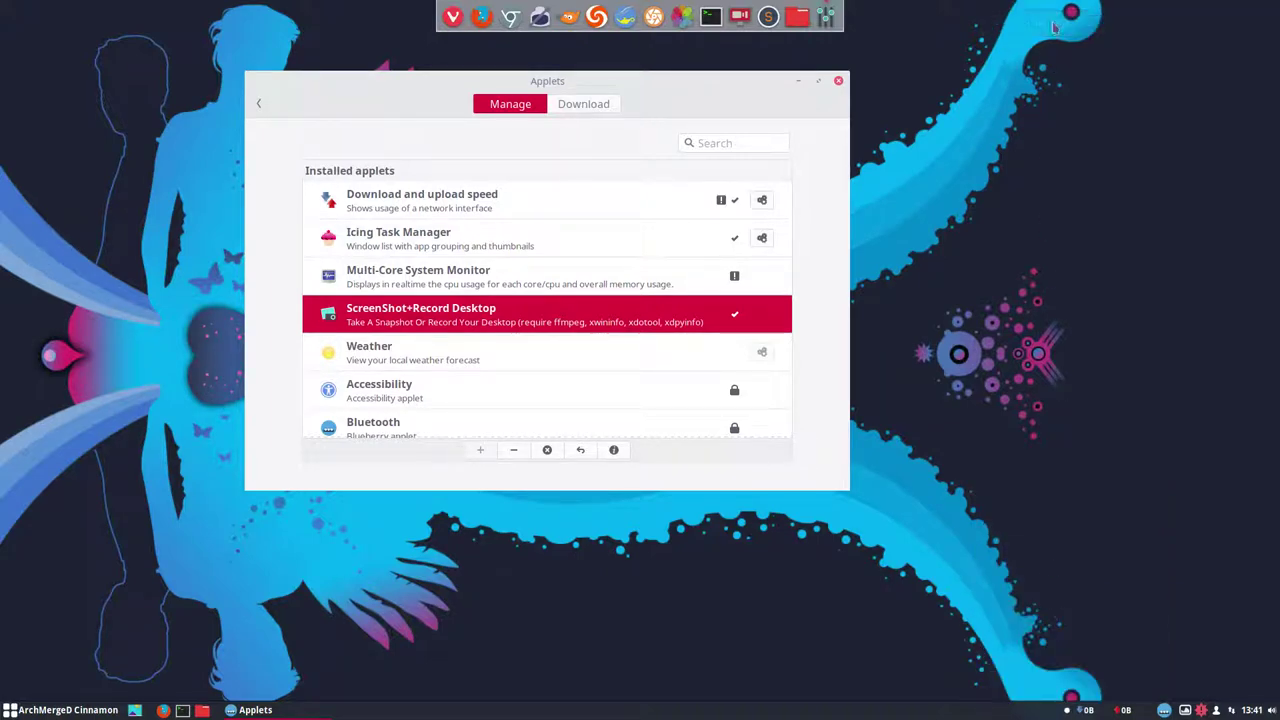
# Stop the running screencast through the ScreenShot+Record Desktop applet in the panel
pyautogui.click(1067, 710)
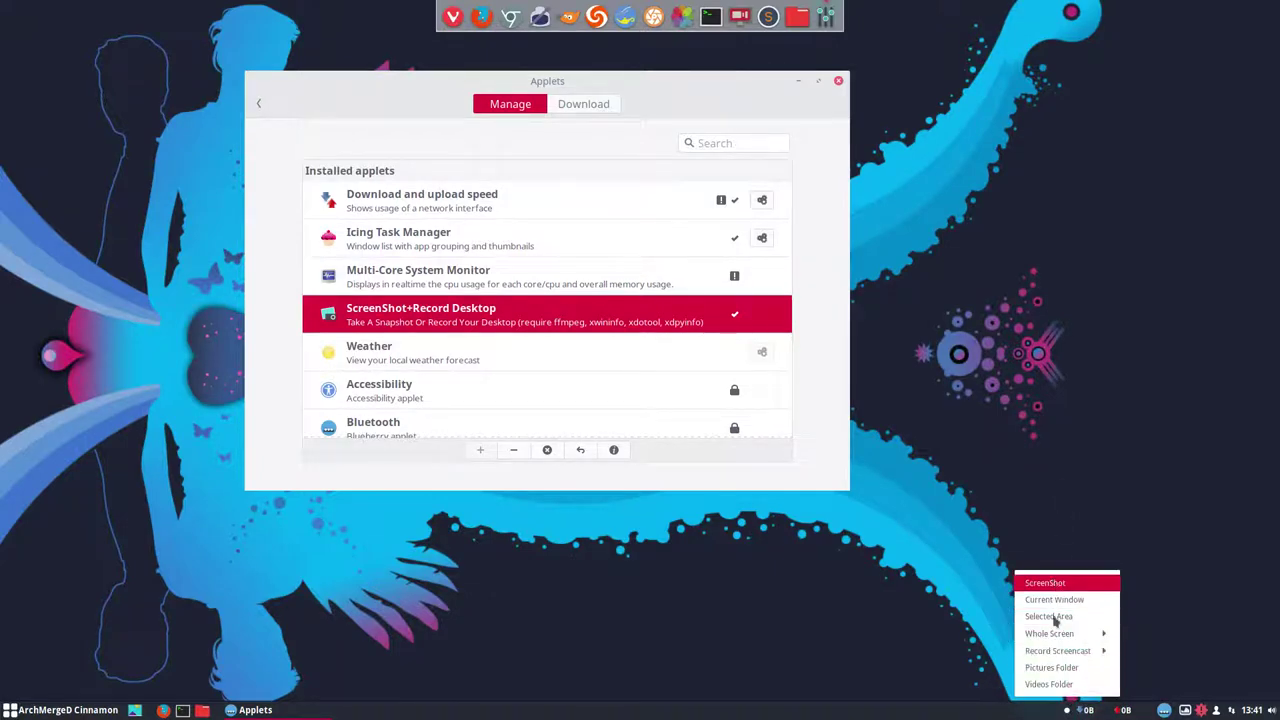
pyautogui.click(1066, 710)
pyautogui.click(1067, 710)
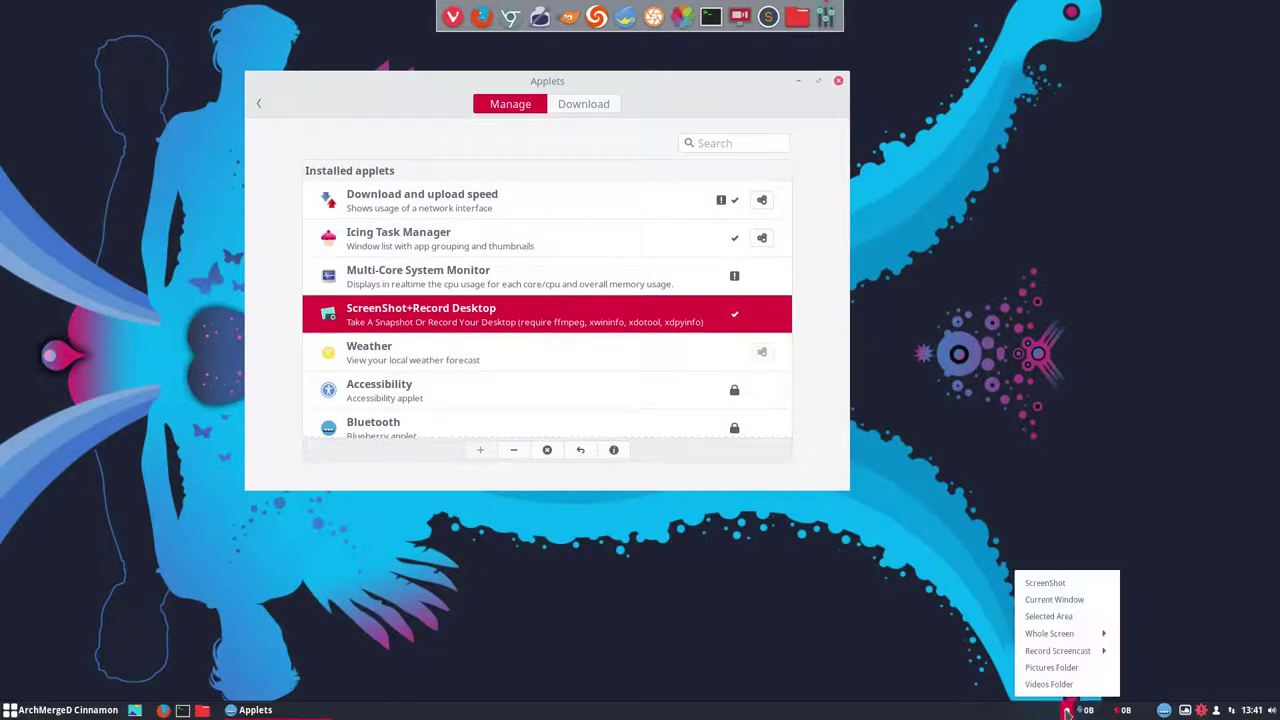
pyautogui.rightClick(1067, 711)
pyautogui.click(1067, 711)
pyautogui.click(1040, 463)
pyautogui.click(1067, 711)
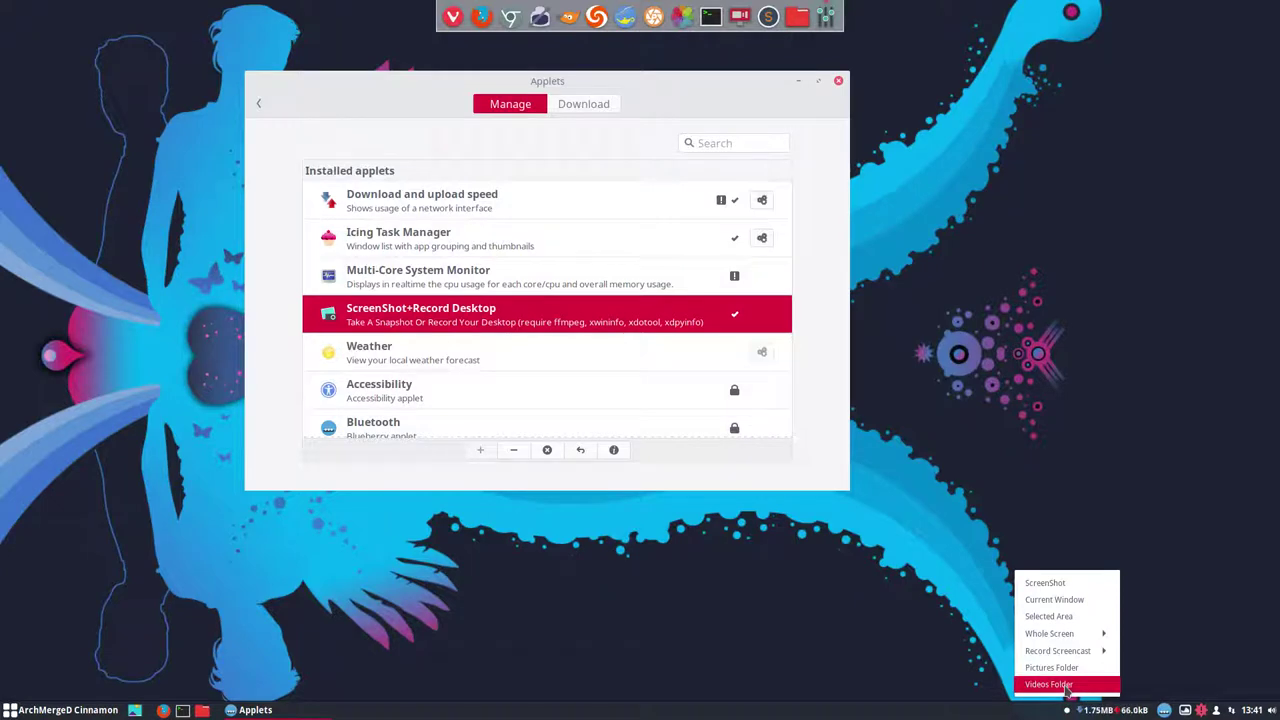
pyautogui.click(1080, 651)
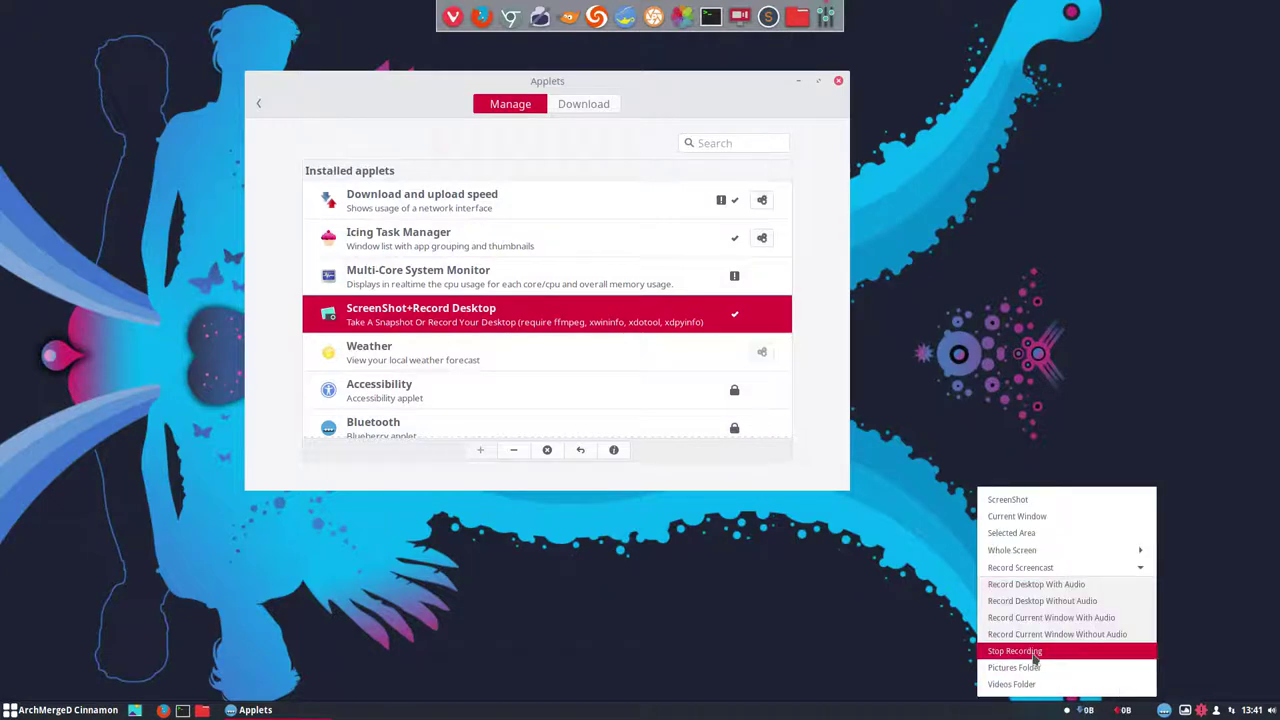
pyautogui.click(1035, 655)
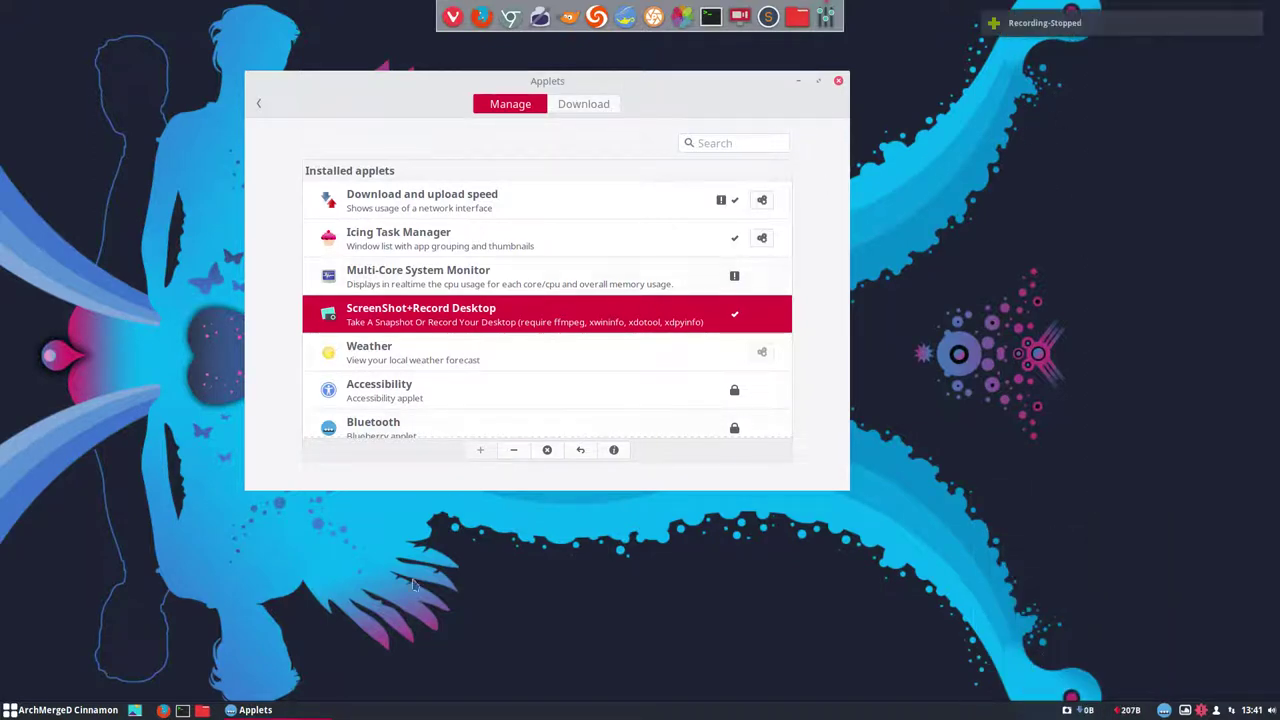
# Switch to the file manager, turn off the display of hidden files and open the Videos folder
pyautogui.click(201, 712)
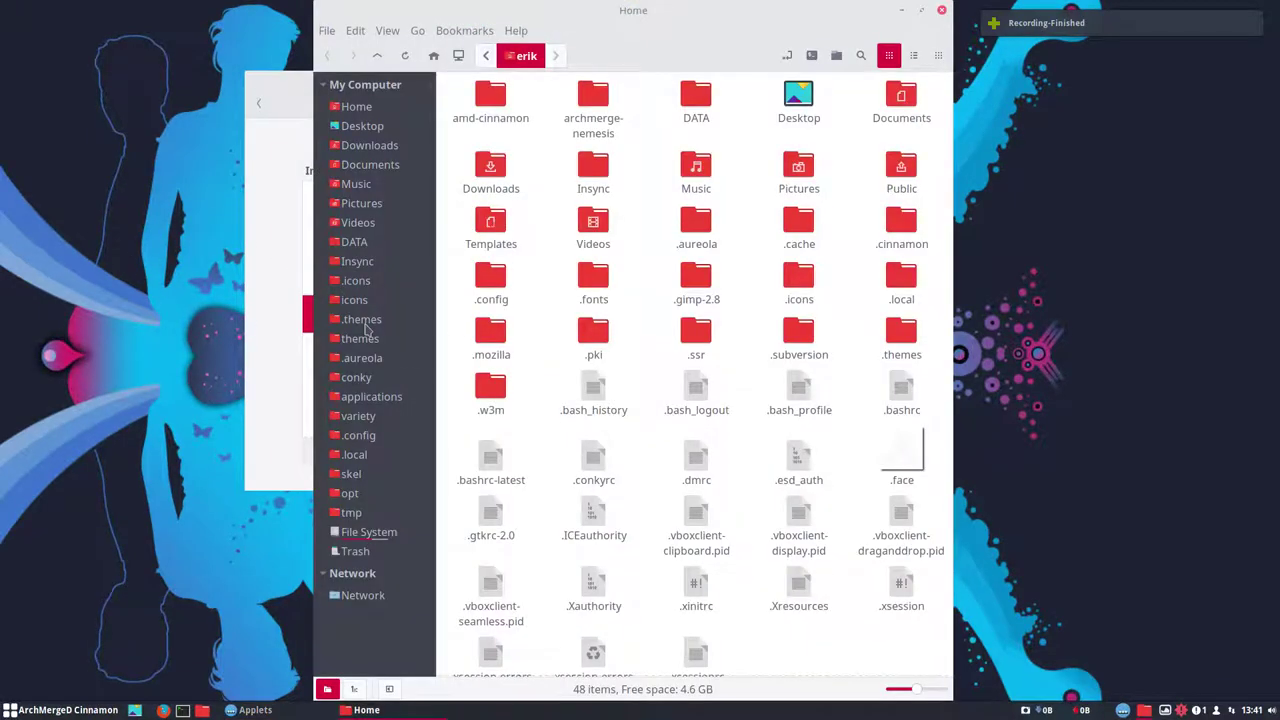
pyautogui.hotkey('ctrl', 'h')
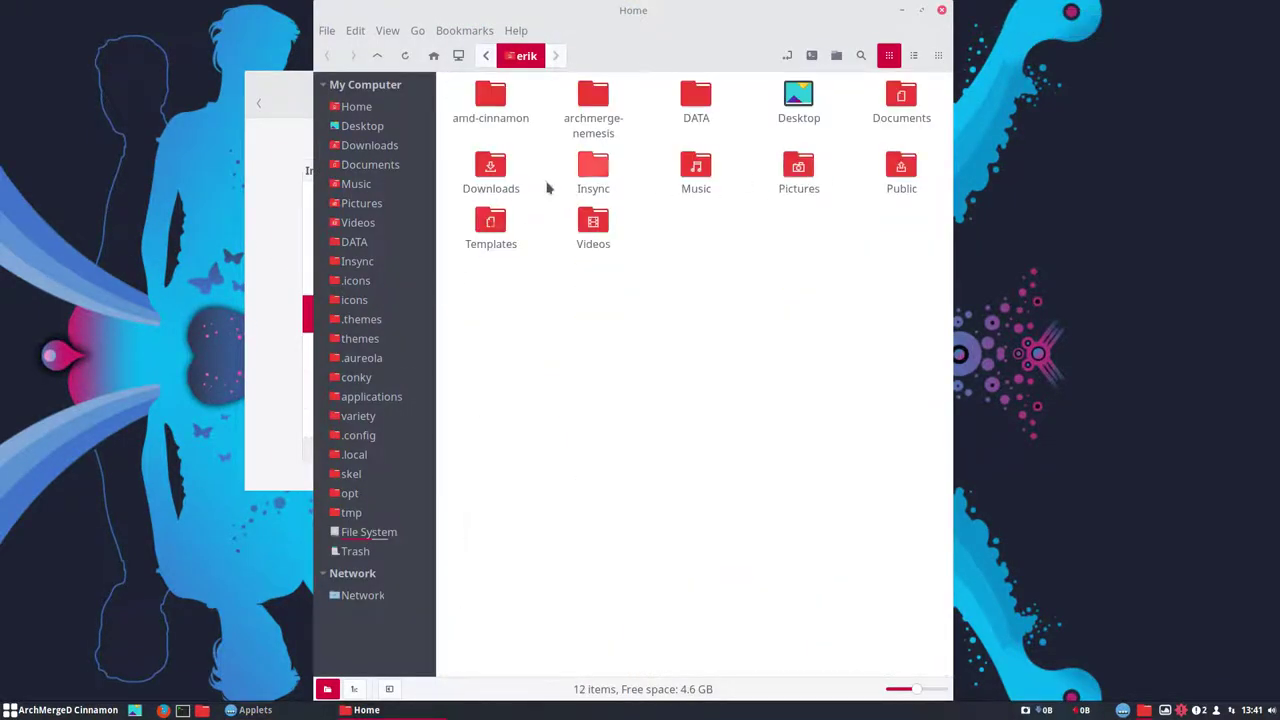
pyautogui.doubleClick(598, 234)
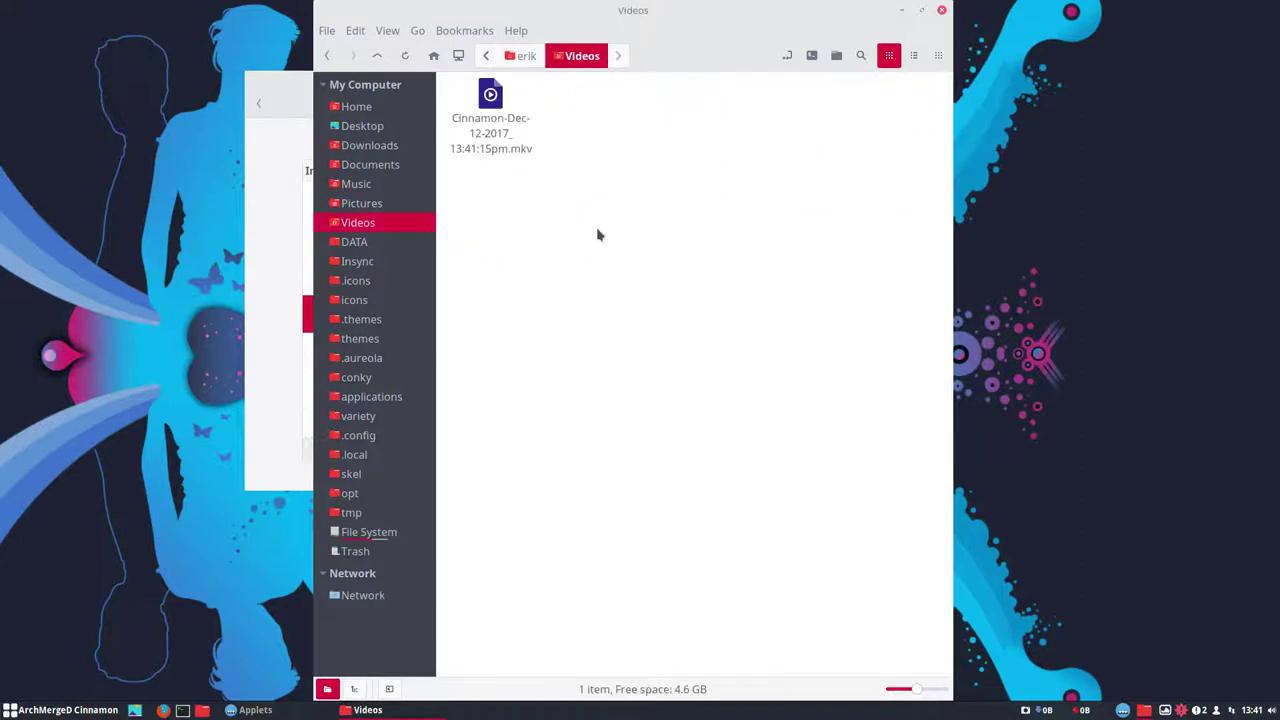
# Play the recorded .mkv screencast in VLC media player to check it, and close the player
pyautogui.click(490, 105)
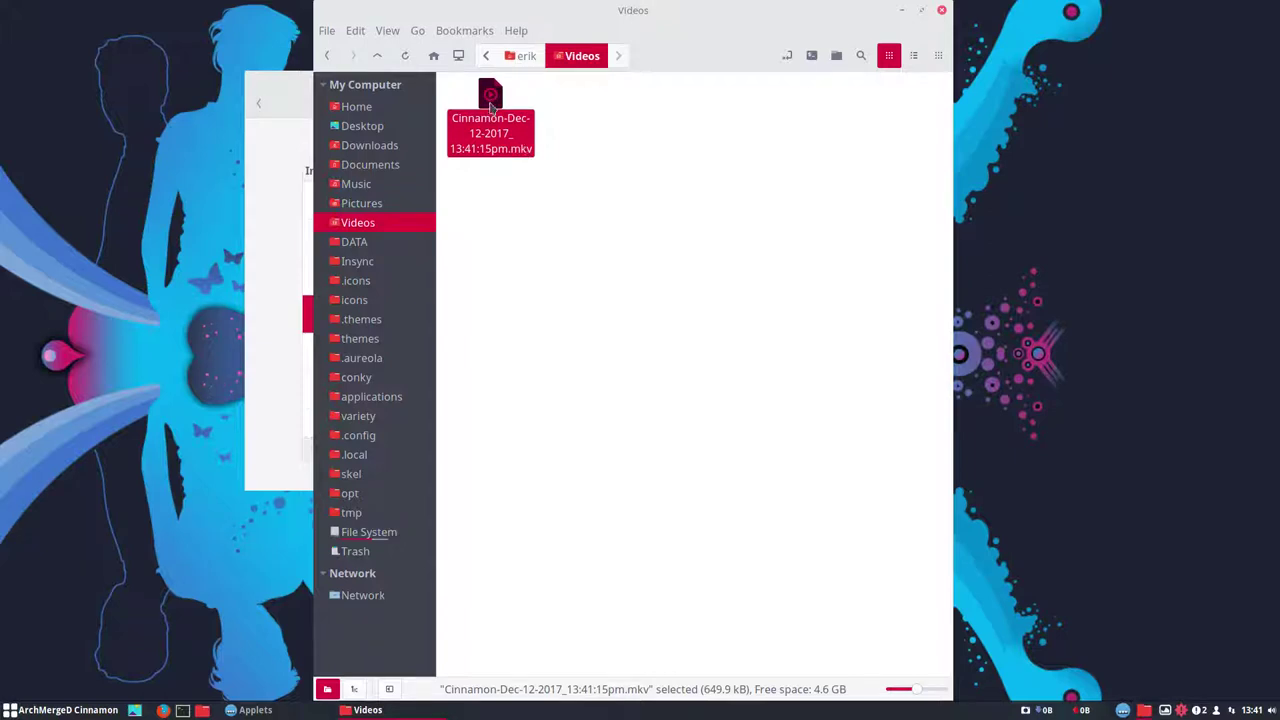
pyautogui.rightClick(491, 106)
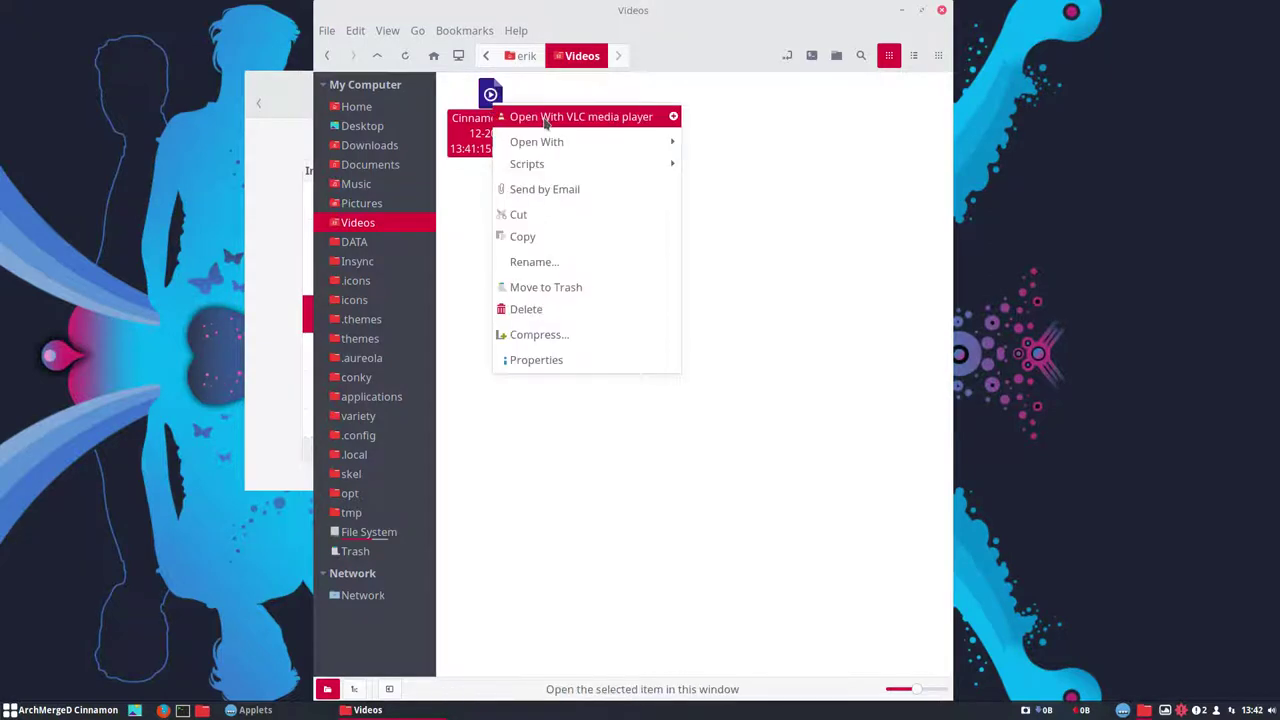
pyautogui.click(686, 124)
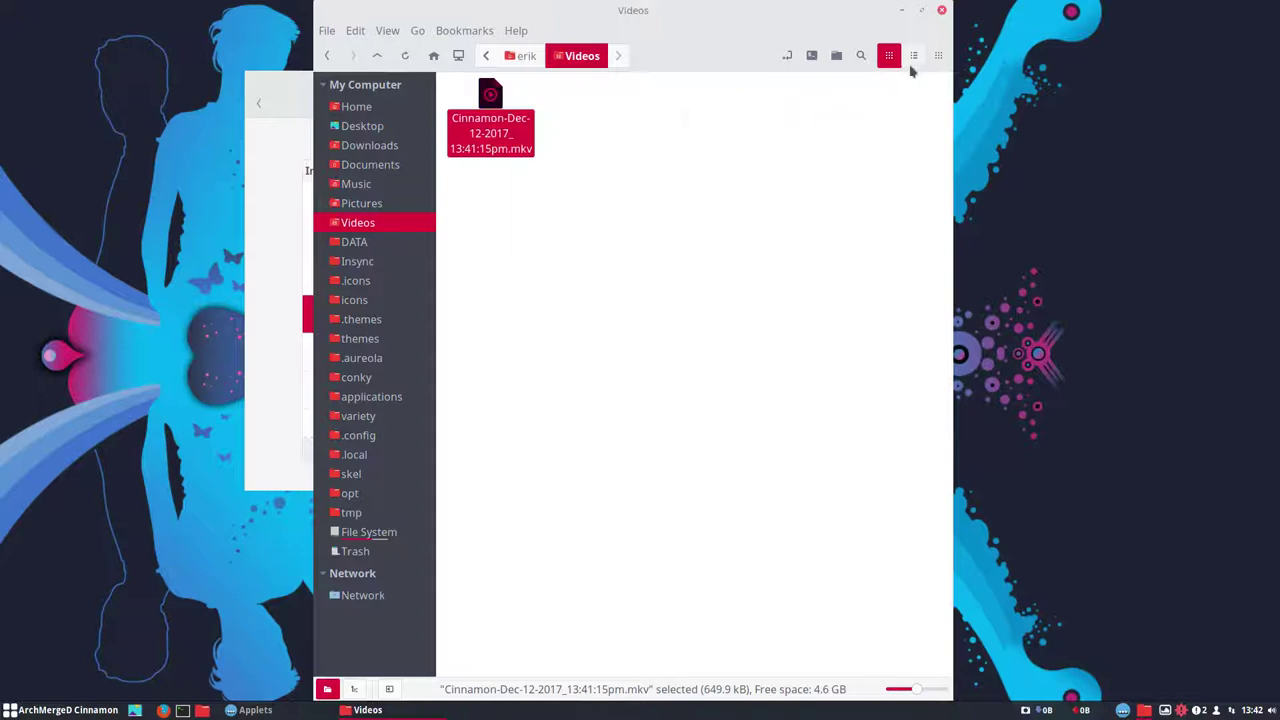
pyautogui.click(529, 137)
pyautogui.click(528, 142)
pyautogui.click(525, 266)
pyautogui.doubleClick(490, 100)
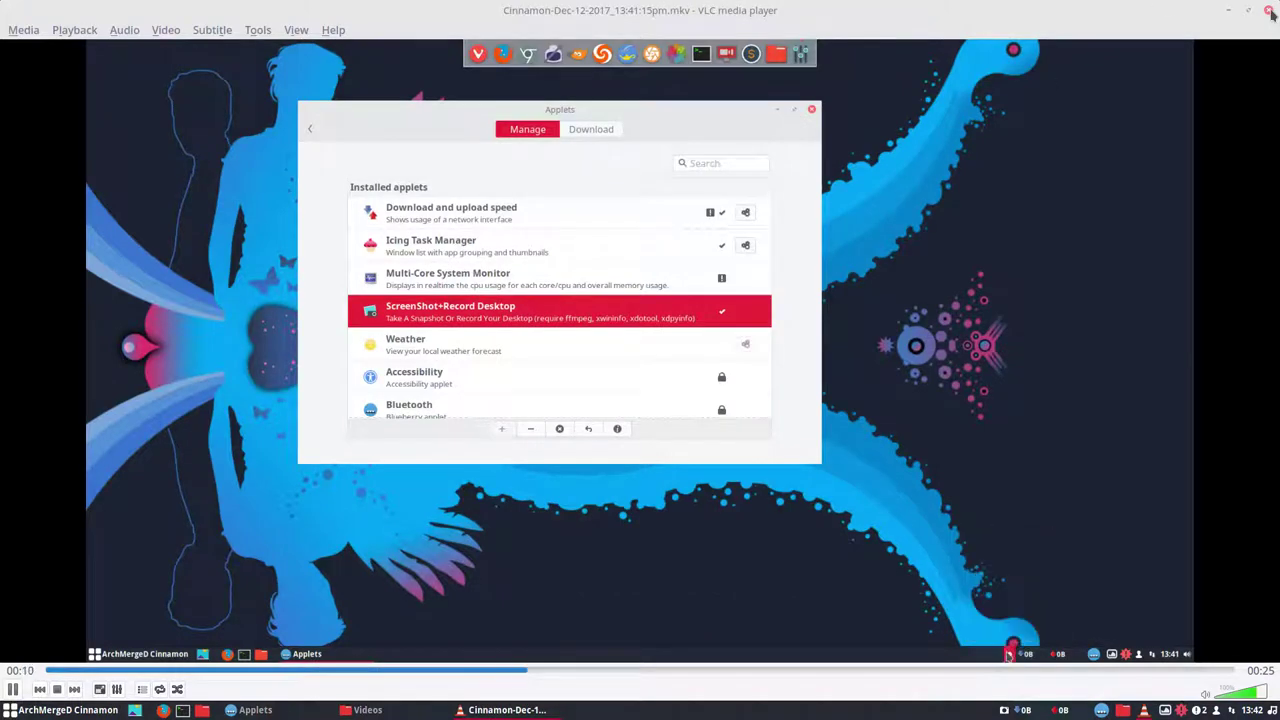
pyautogui.click(1268, 10)
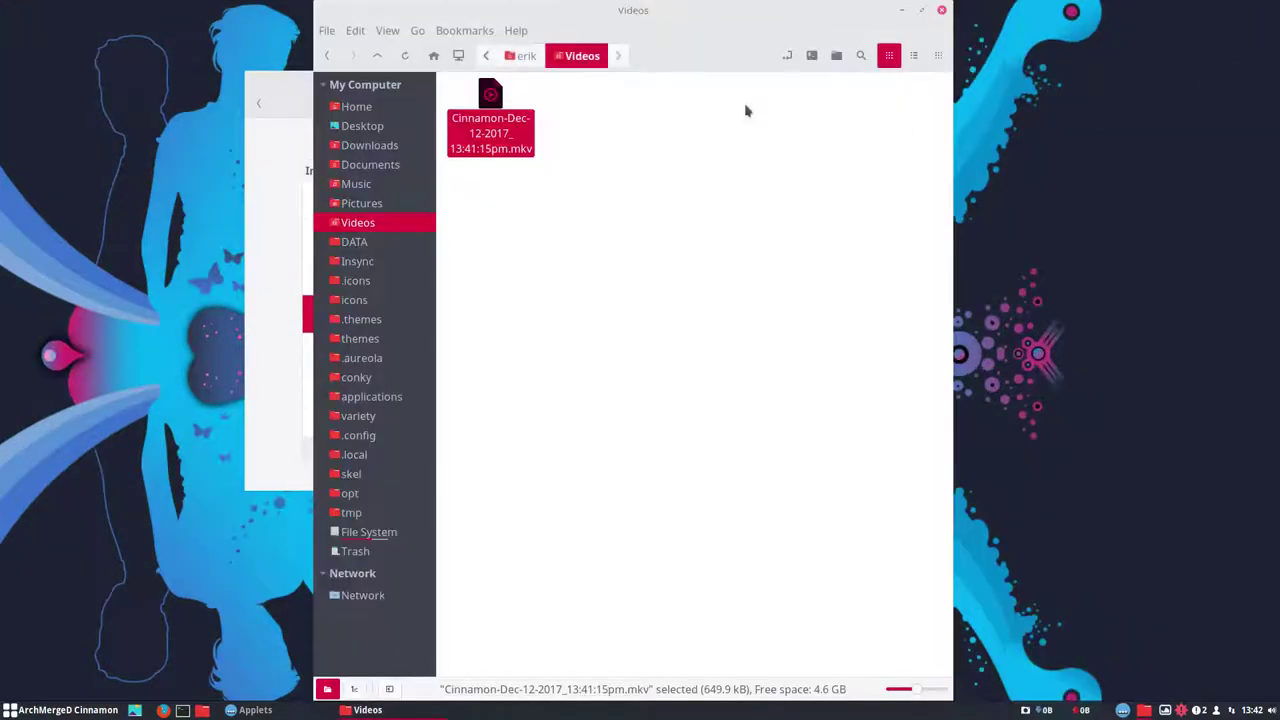
# Open the recorded .mkv screencast from the Videos folder with VLC media player and pause the playback
pyautogui.rightClick(497, 107)
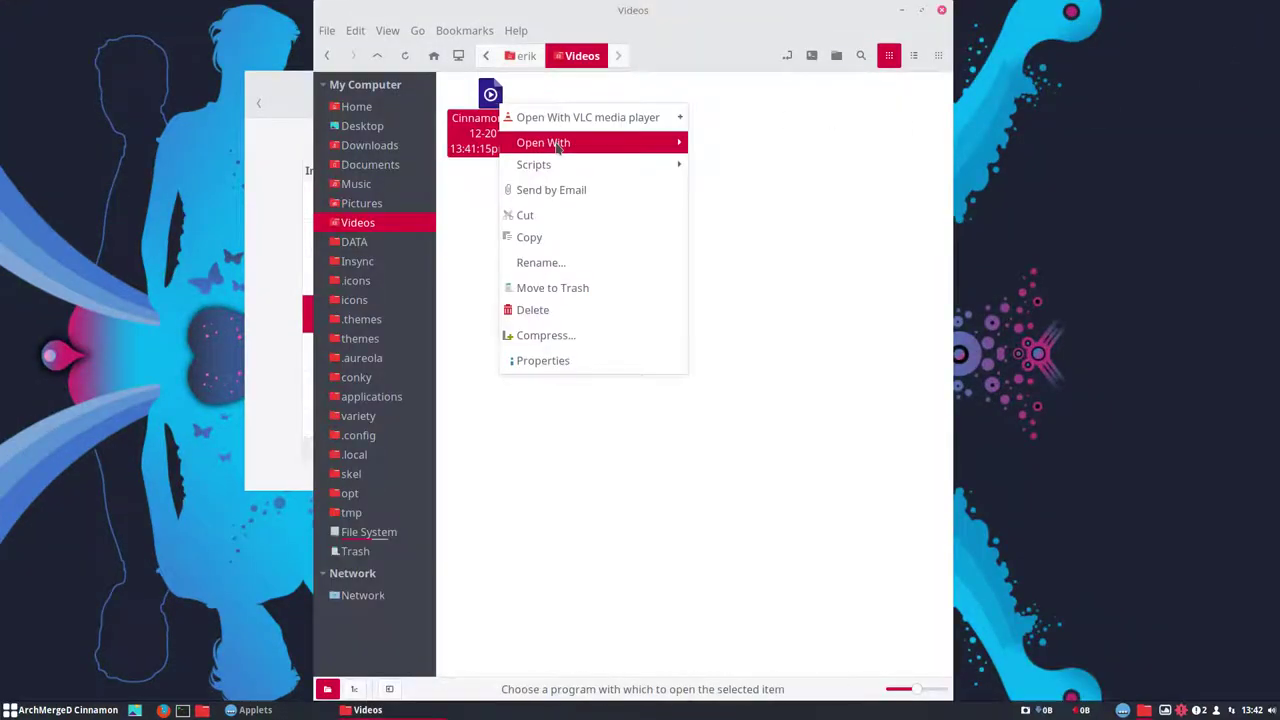
pyautogui.moveTo(558, 148)
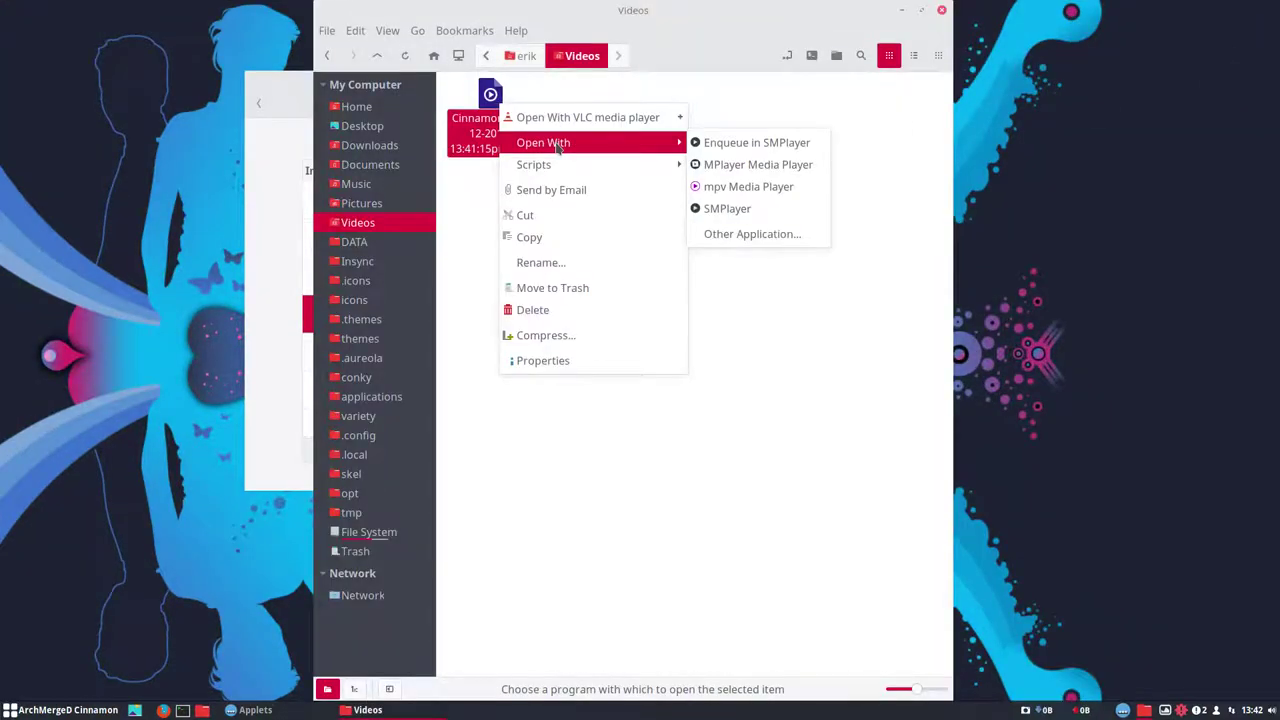
pyautogui.click(612, 118)
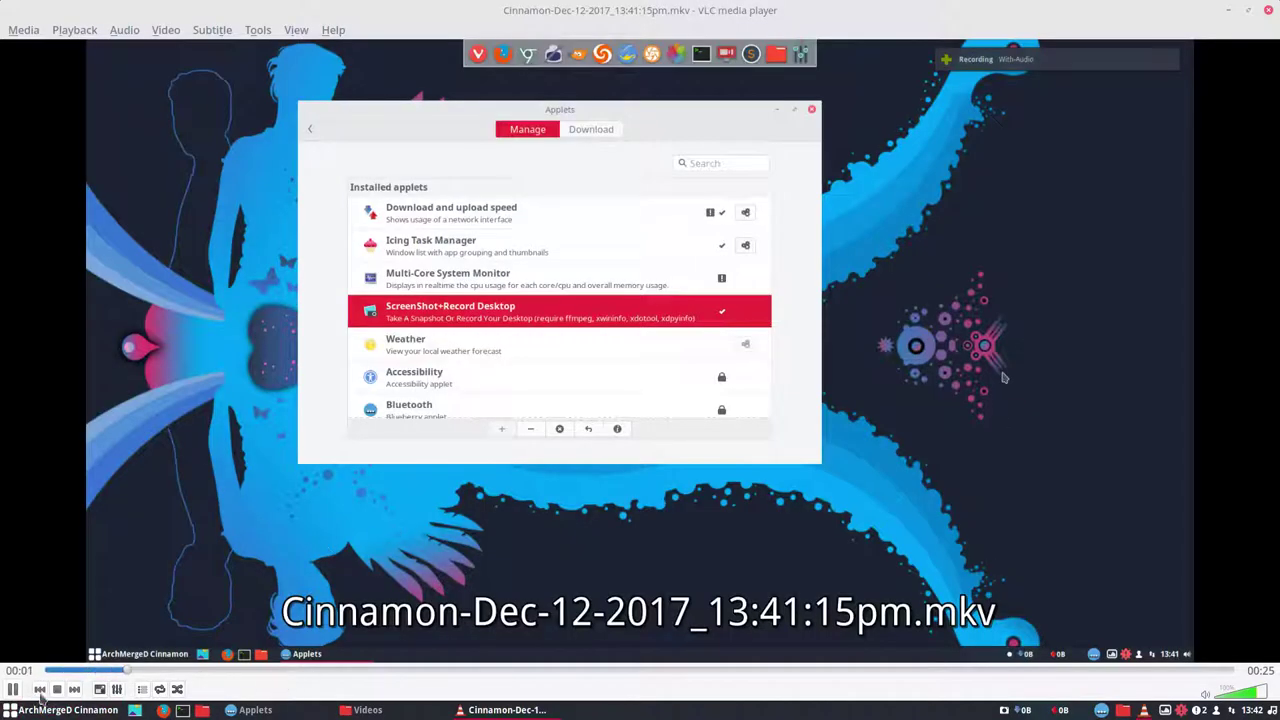
pyautogui.click(13, 690)
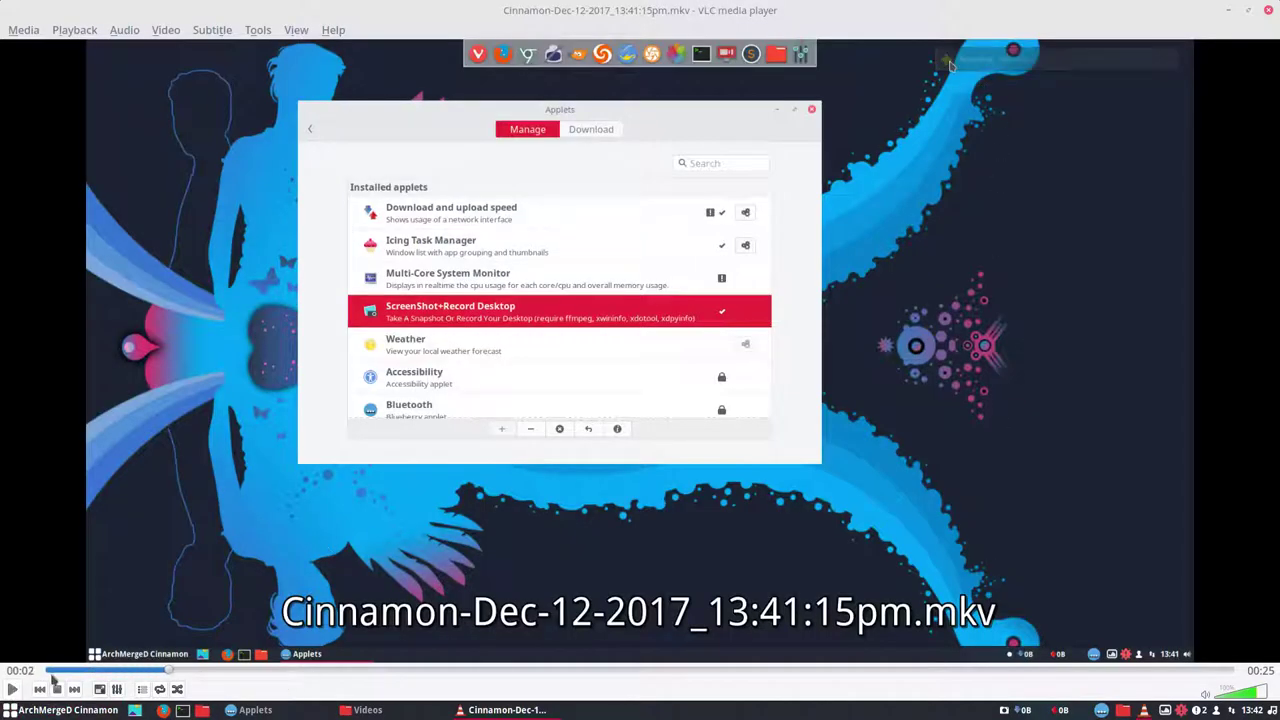
# Examine the codec information of the paused recording, and close VLC and the file manager
pyautogui.click(274, 32)
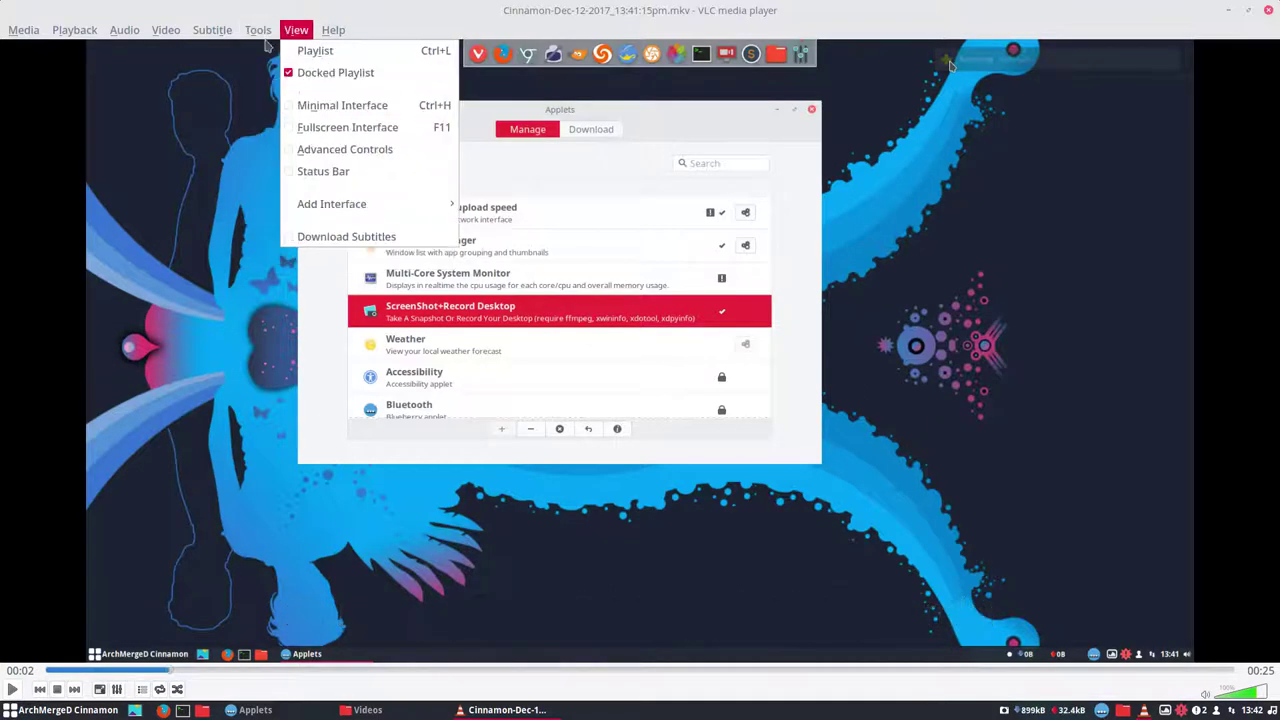
pyautogui.click(305, 94)
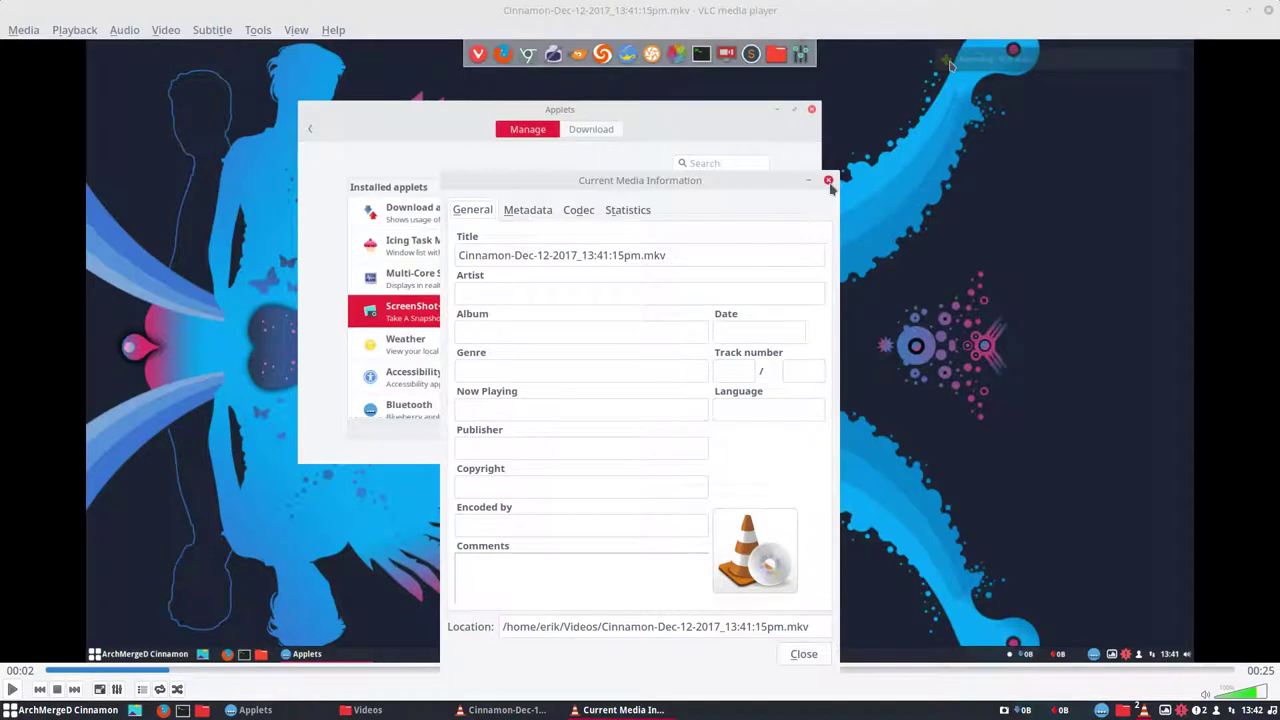
pyautogui.click(566, 213)
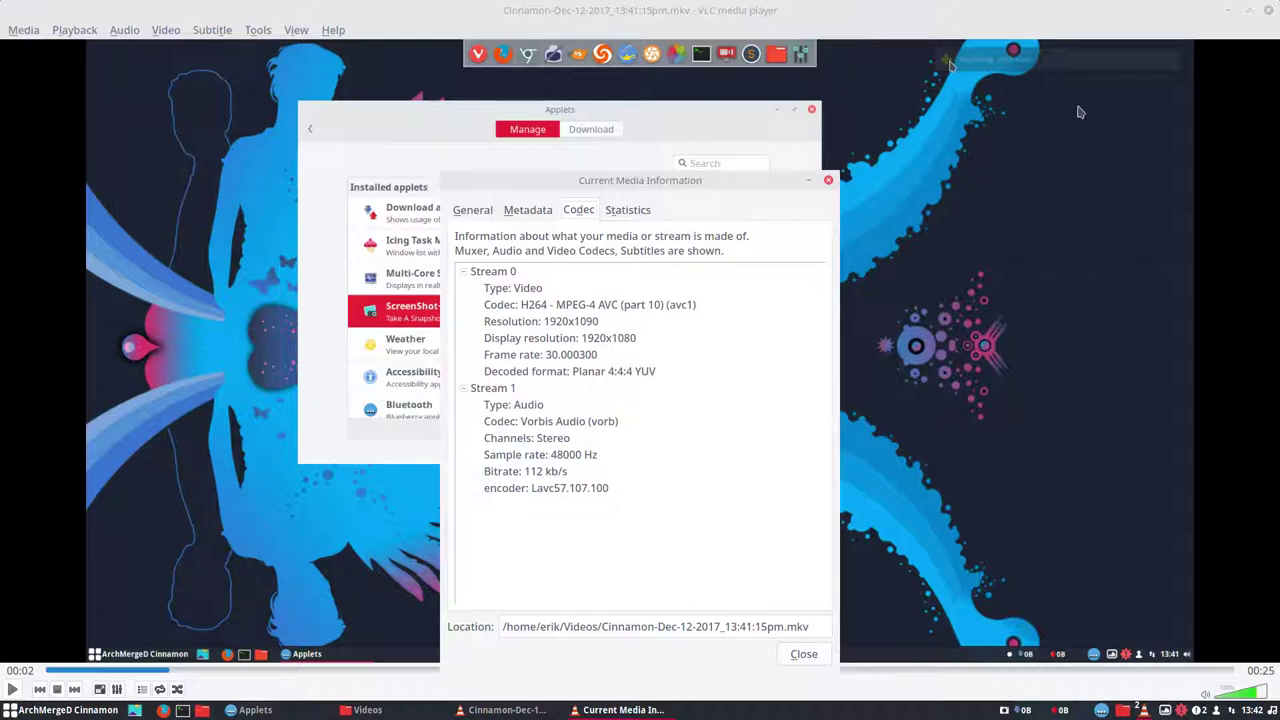
pyautogui.click(1268, 10)
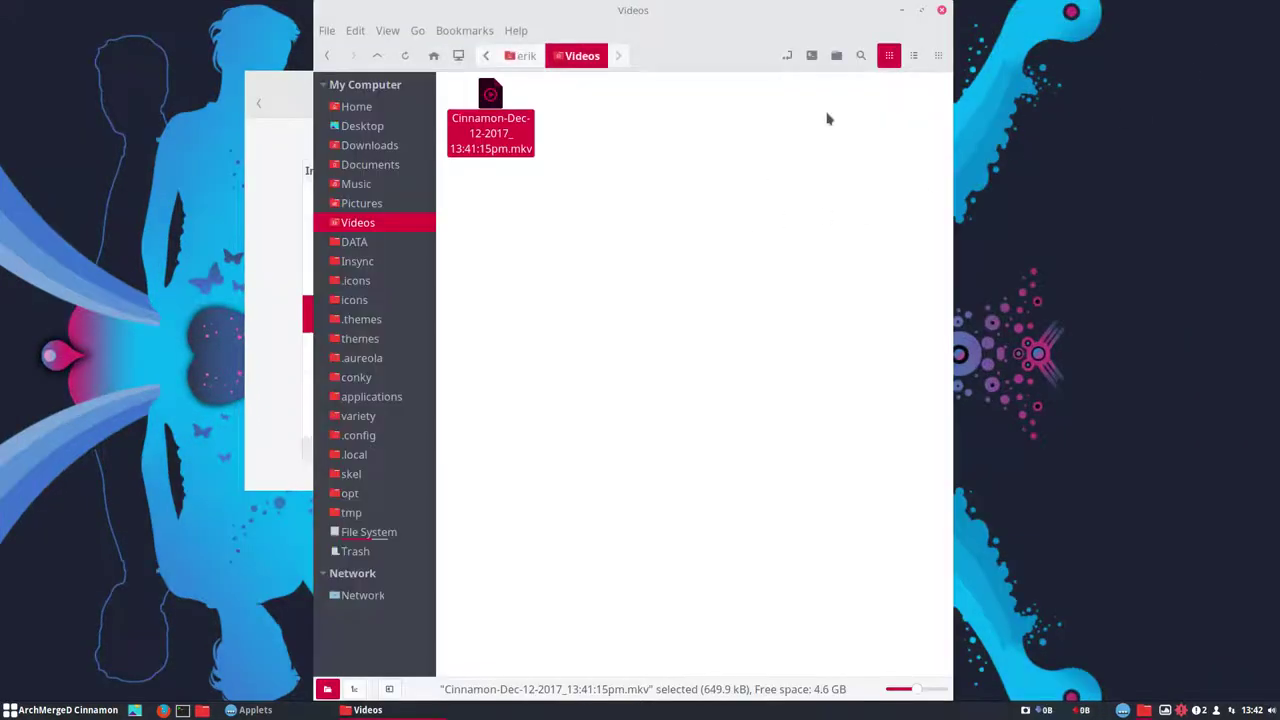
pyautogui.click(941, 11)
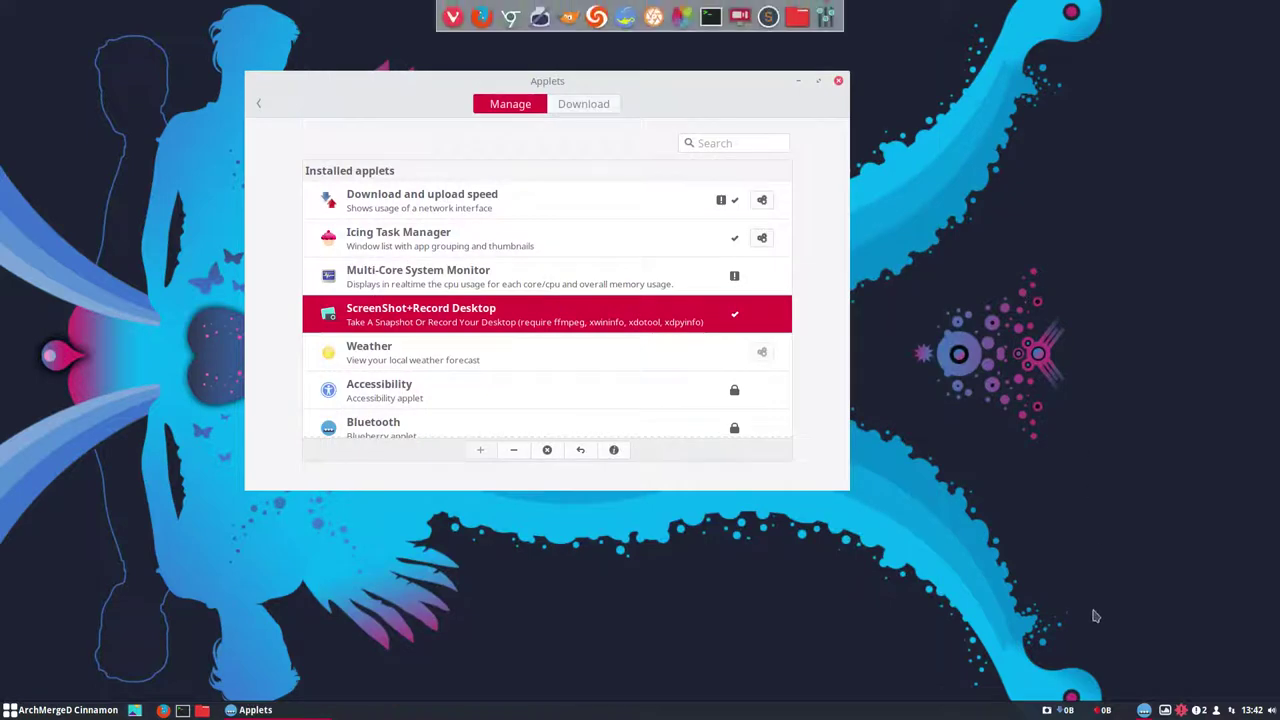
# Take a screenshot of the whole screen through the ScreenShot+Record Desktop applet and dismiss it without saving
pyautogui.click(1046, 710)
pyautogui.click(1036, 585)
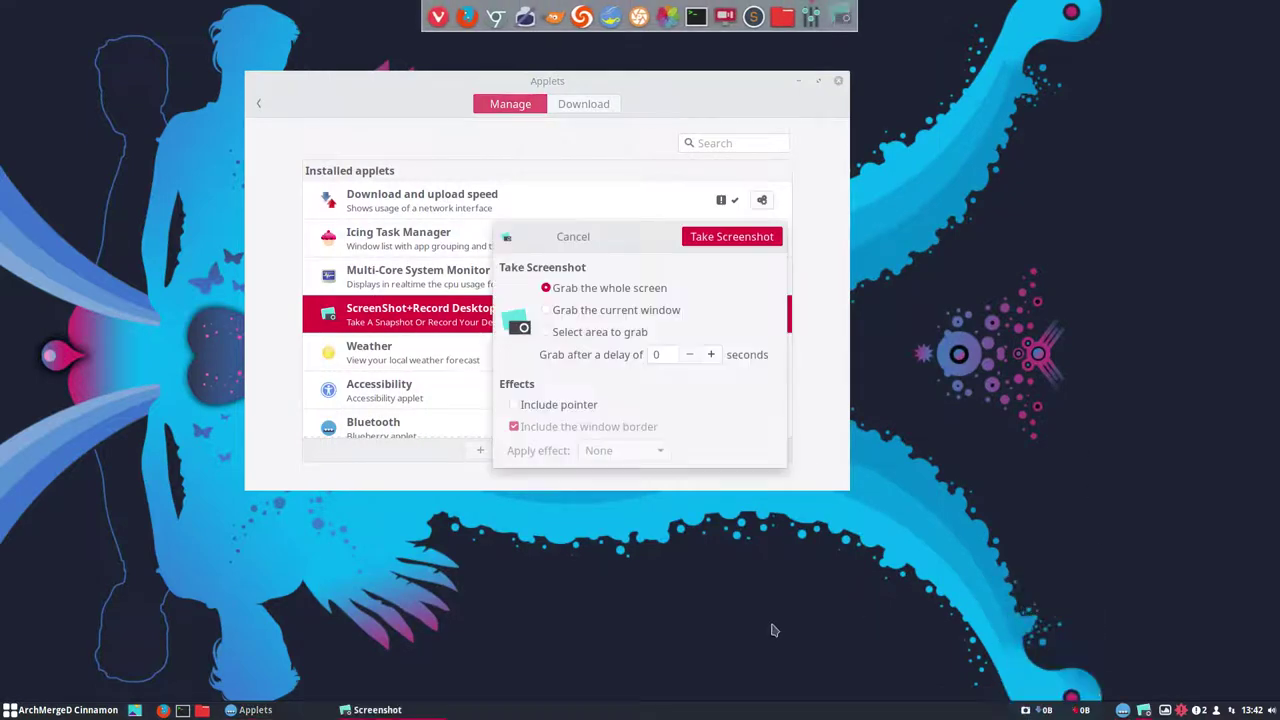
pyautogui.click(743, 240)
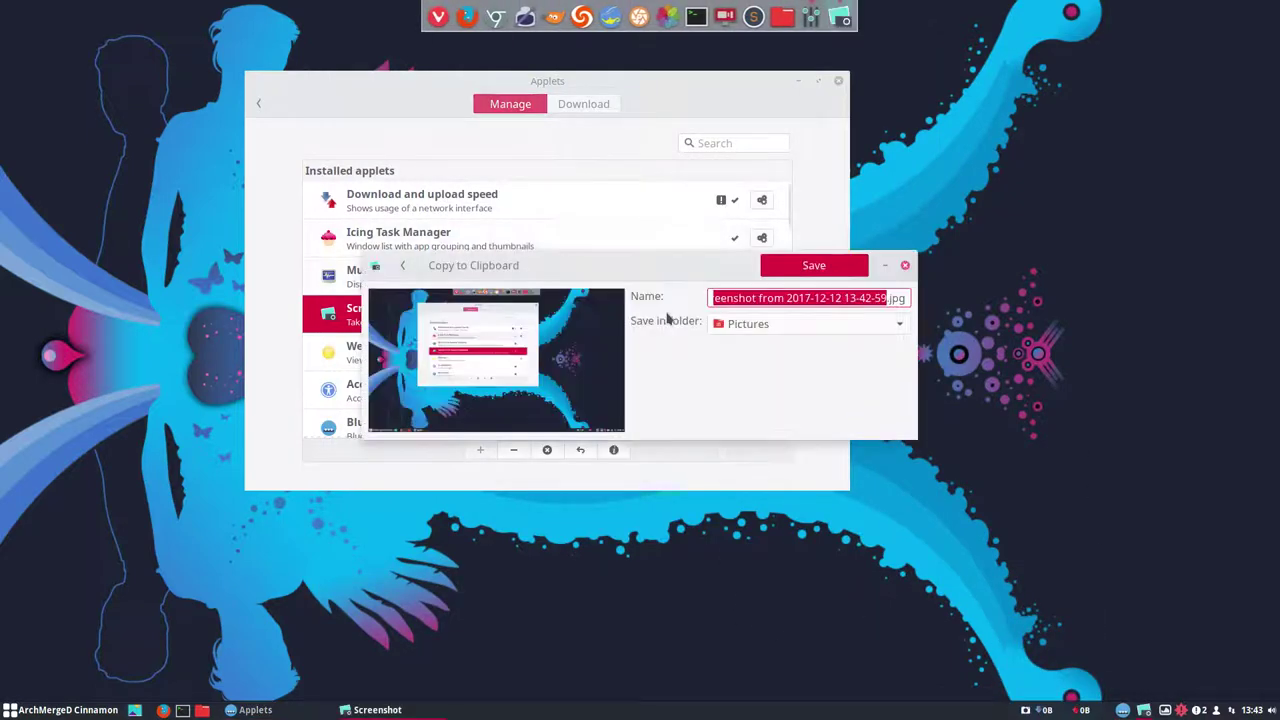
pyautogui.moveTo(889, 269); pyautogui.dragTo(730, 350)
pyautogui.press('Escape')
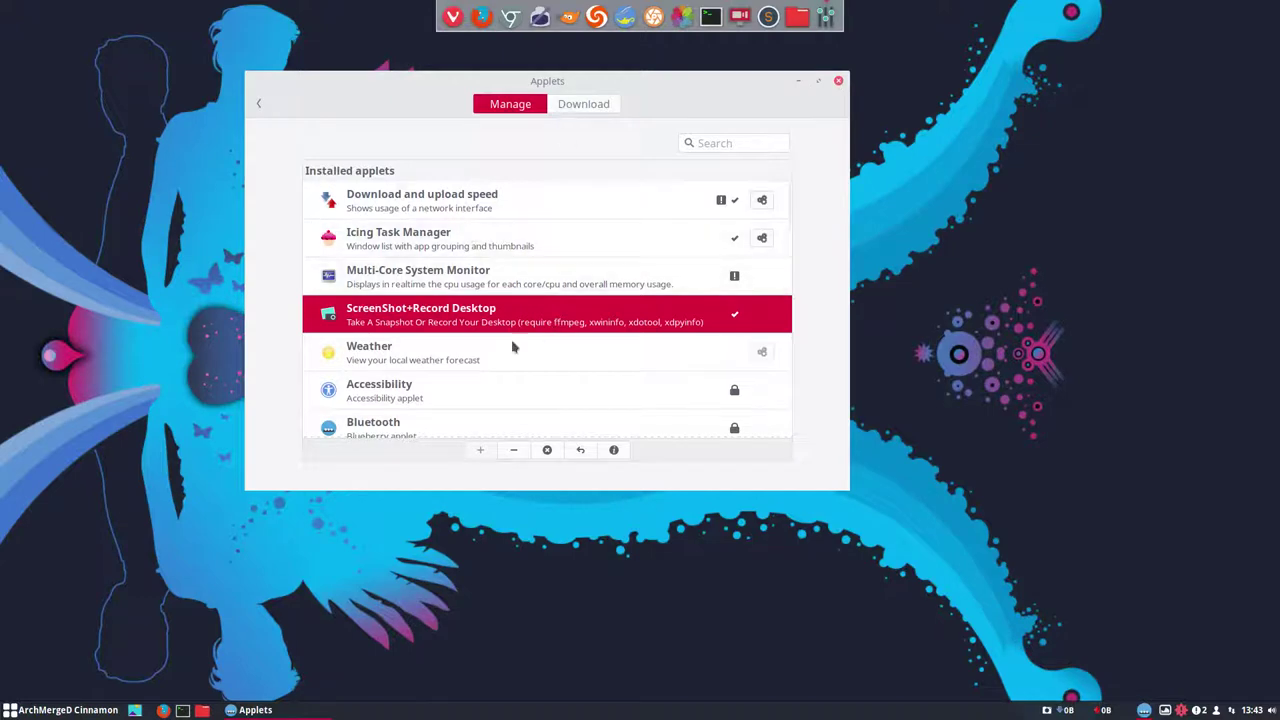
# Remove the ScreenShot+Record Desktop applet from the panel and uninstall it completely
pyautogui.click(512, 450)
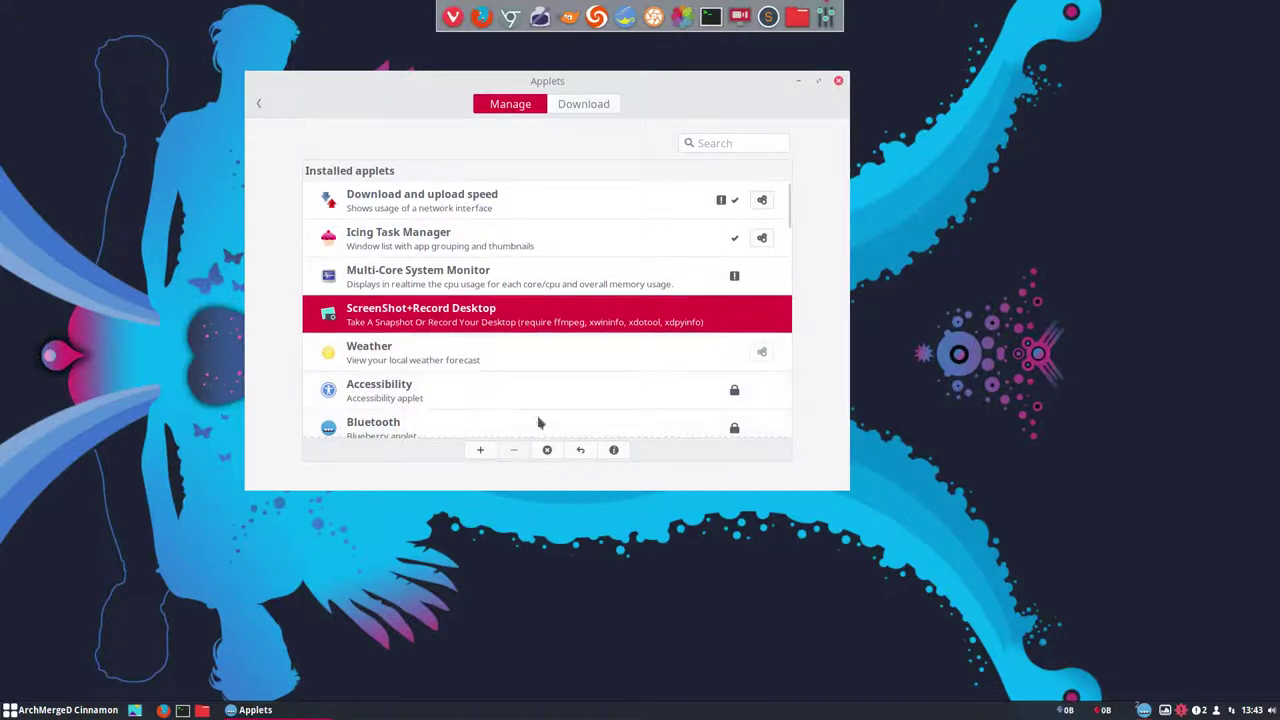
pyautogui.click(547, 450)
pyautogui.click(592, 366)
# Uninstall the Icing Task Manager and the Download and upload speed applets completely
pyautogui.click(491, 245)
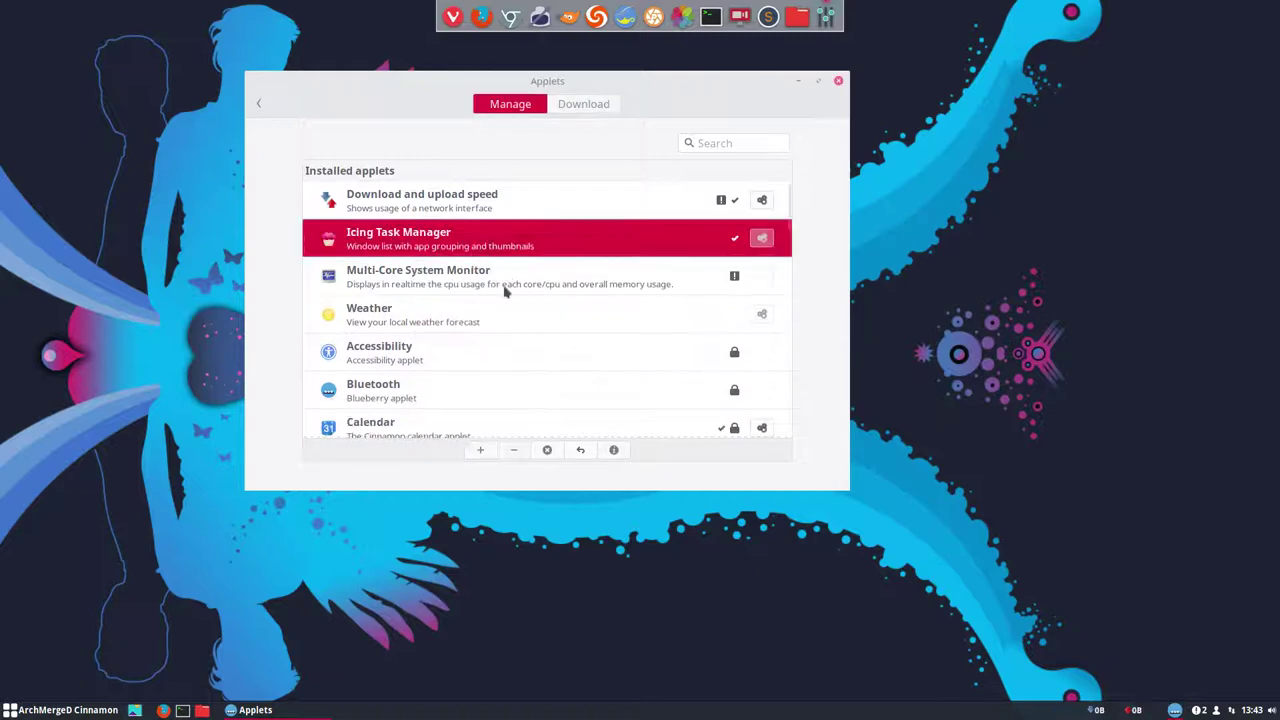
pyautogui.click(547, 450)
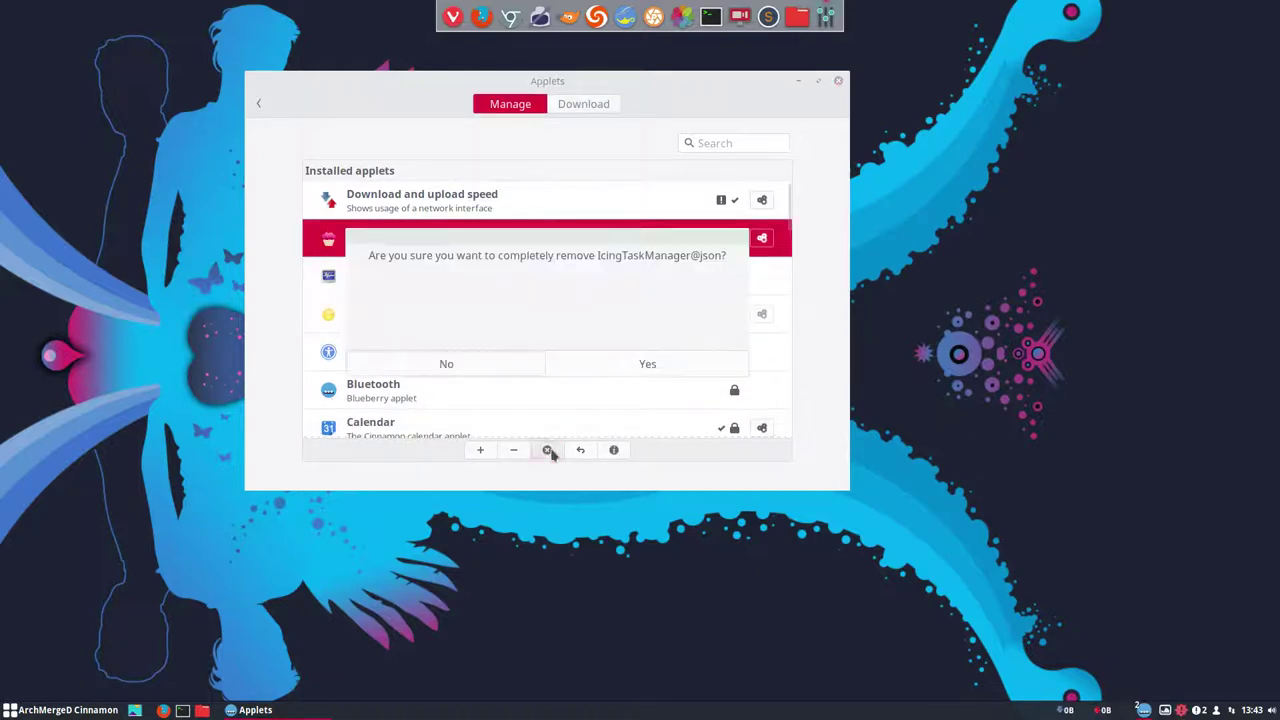
pyautogui.click(663, 366)
pyautogui.click(503, 213)
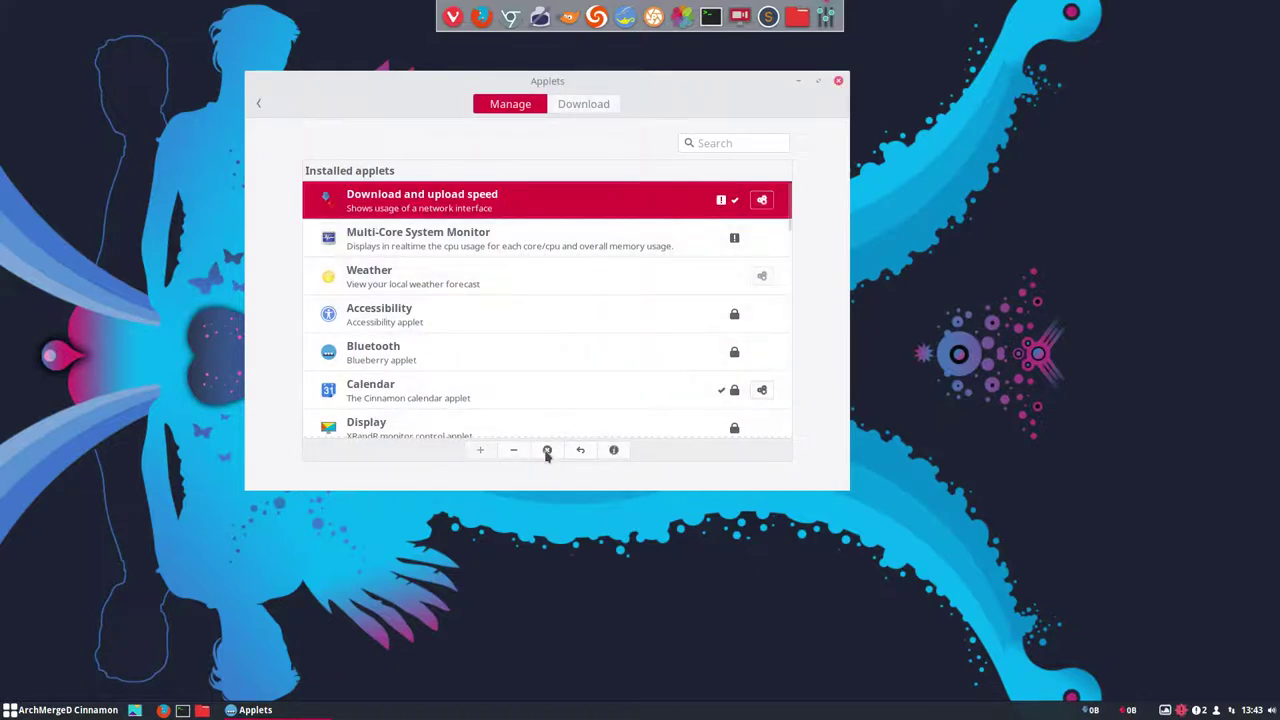
pyautogui.click(547, 450)
pyautogui.click(656, 374)
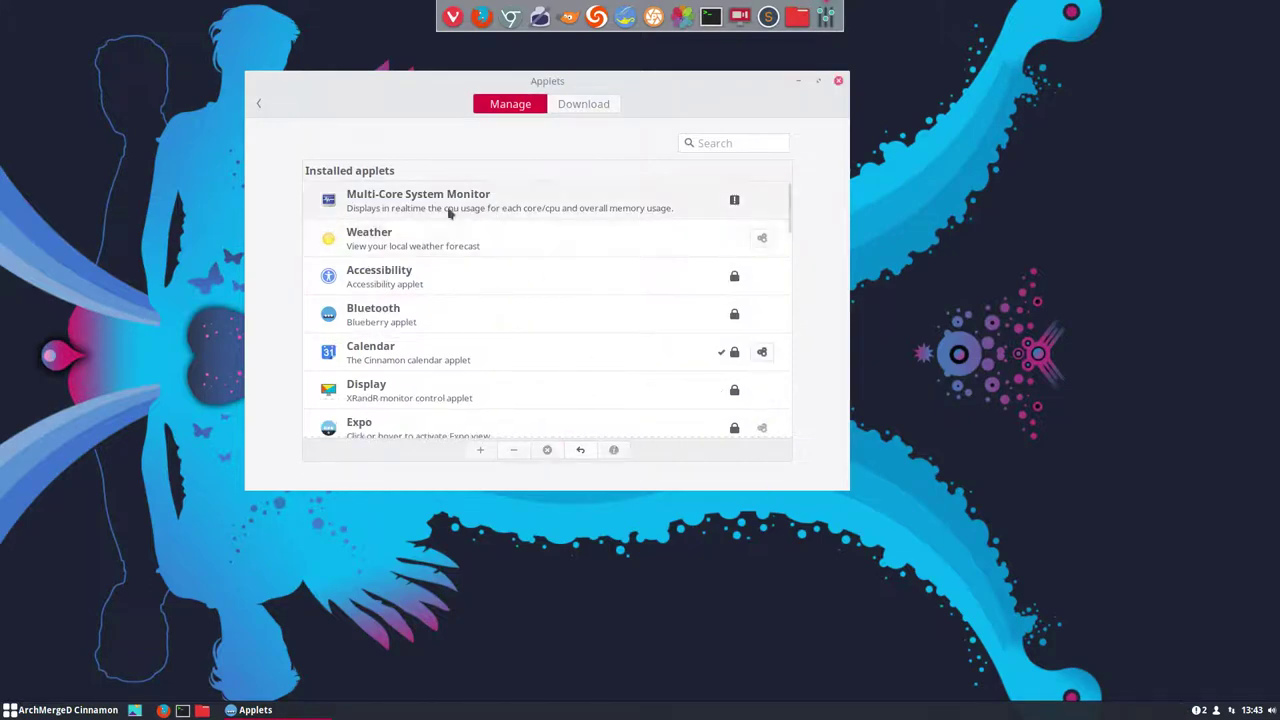
# Uninstall the Multi-Core System Monitor applet completely
pyautogui.click(452, 208)
pyautogui.click(550, 451)
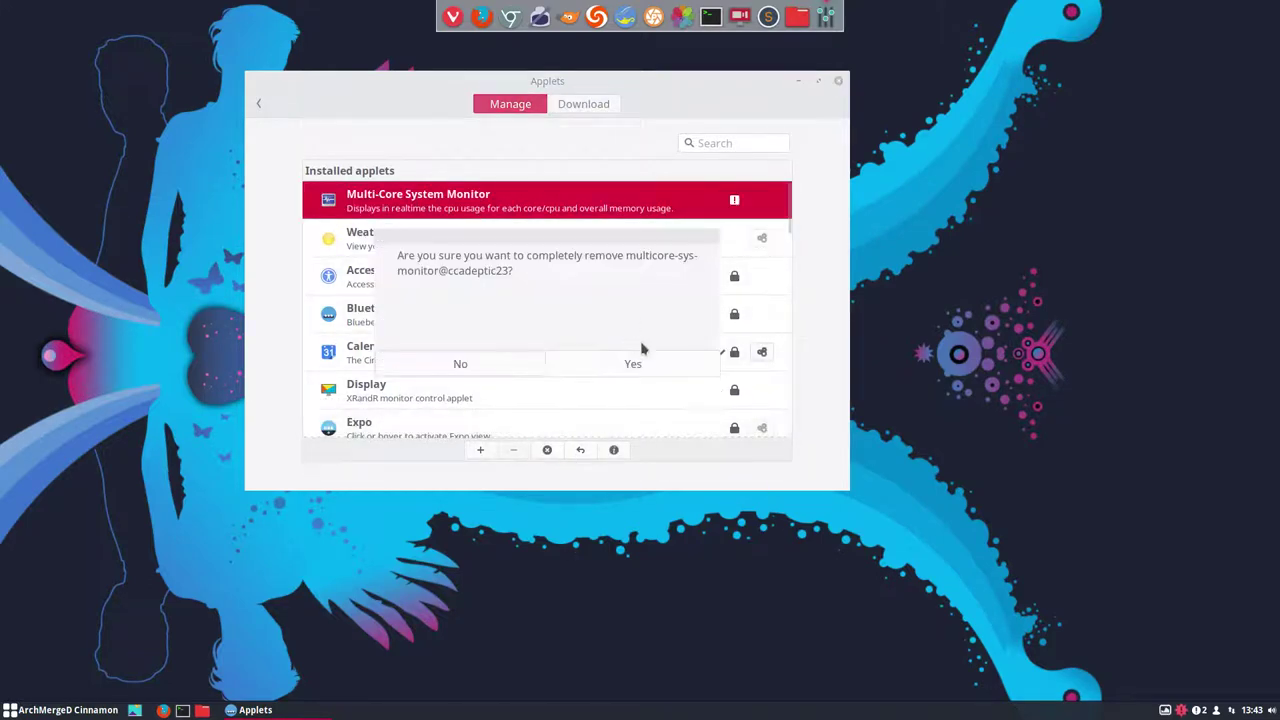
pyautogui.click(631, 372)
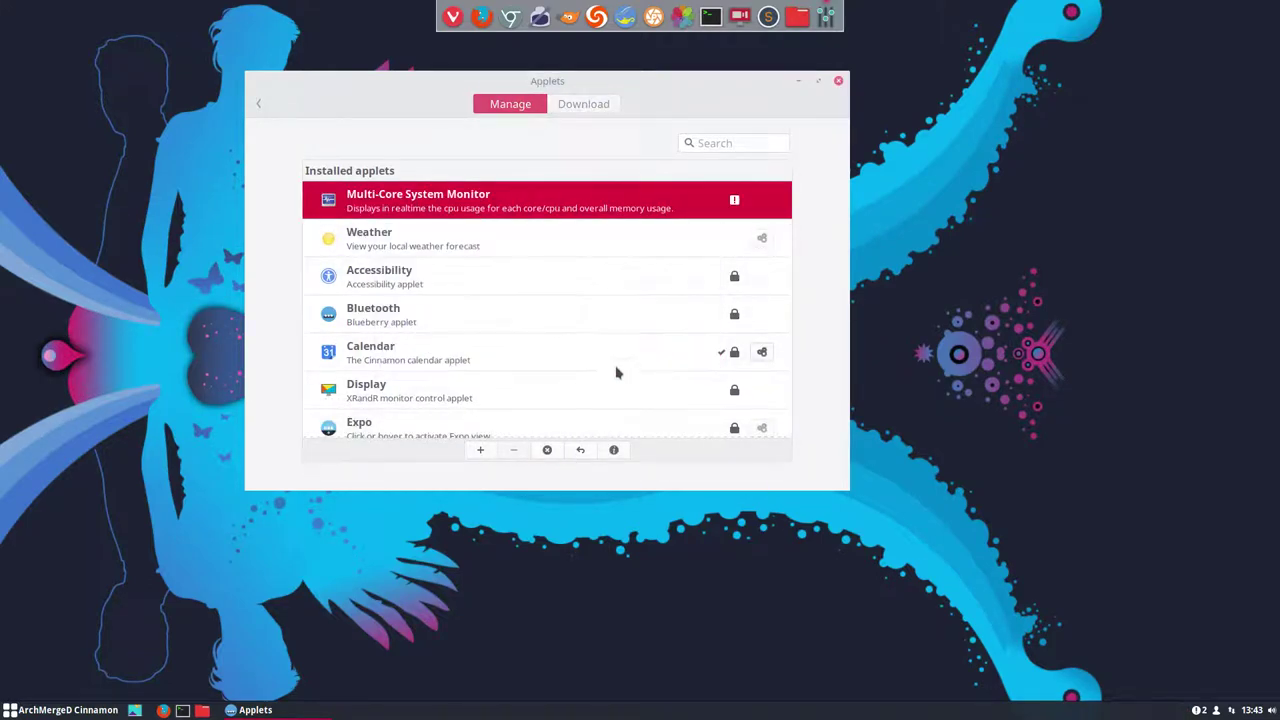
# Examine the downloadable applets sorted by popularity, from Session Manager through GPaste Reloaded, Github Explorer and Cheaty to Restart Cinnamon
pyautogui.click(583, 104)
pyautogui.scroll(-3, 542, 288)
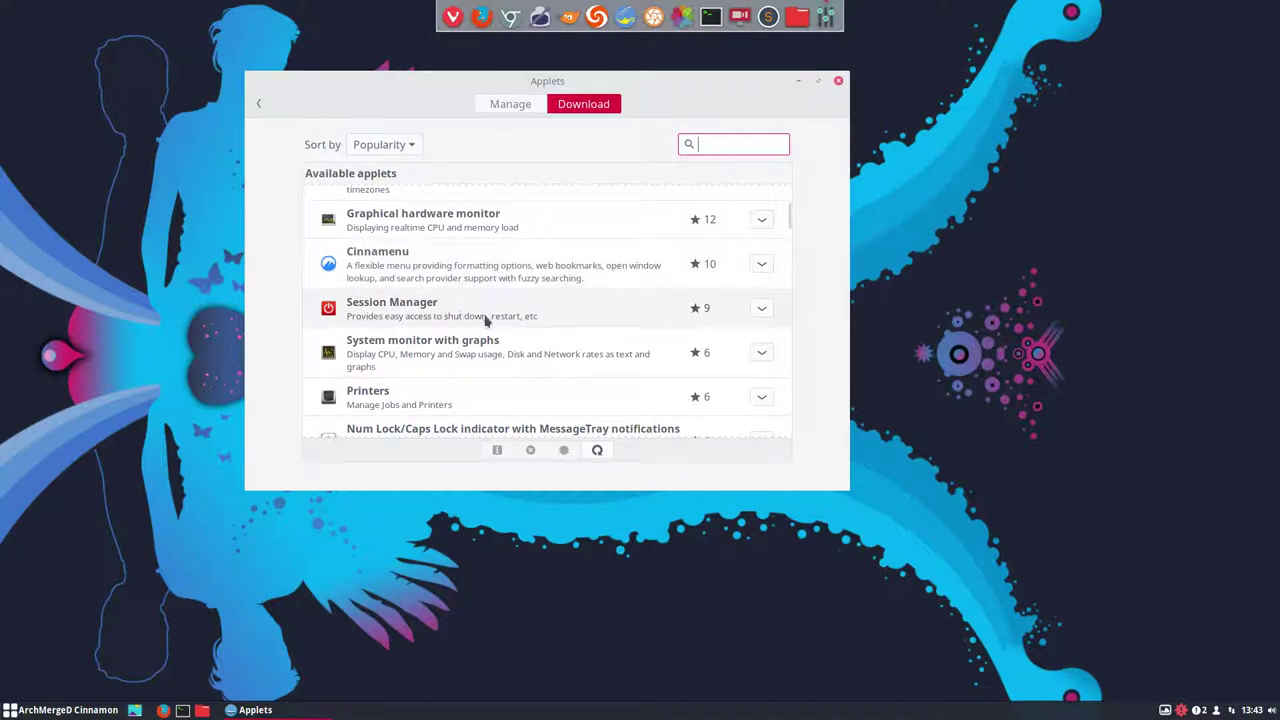
pyautogui.scroll(-2, 408, 350)
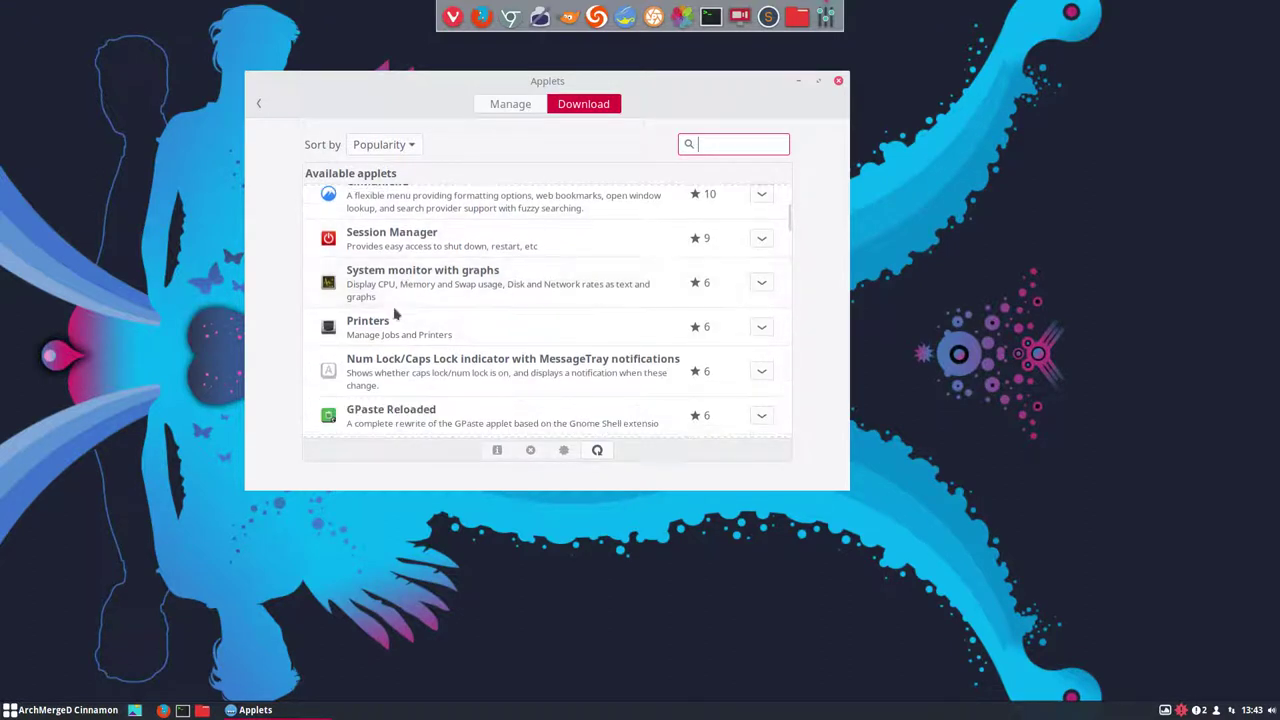
pyautogui.scroll(-1, 393, 315)
pyautogui.click(385, 337)
pyautogui.scroll(-3, 384, 320)
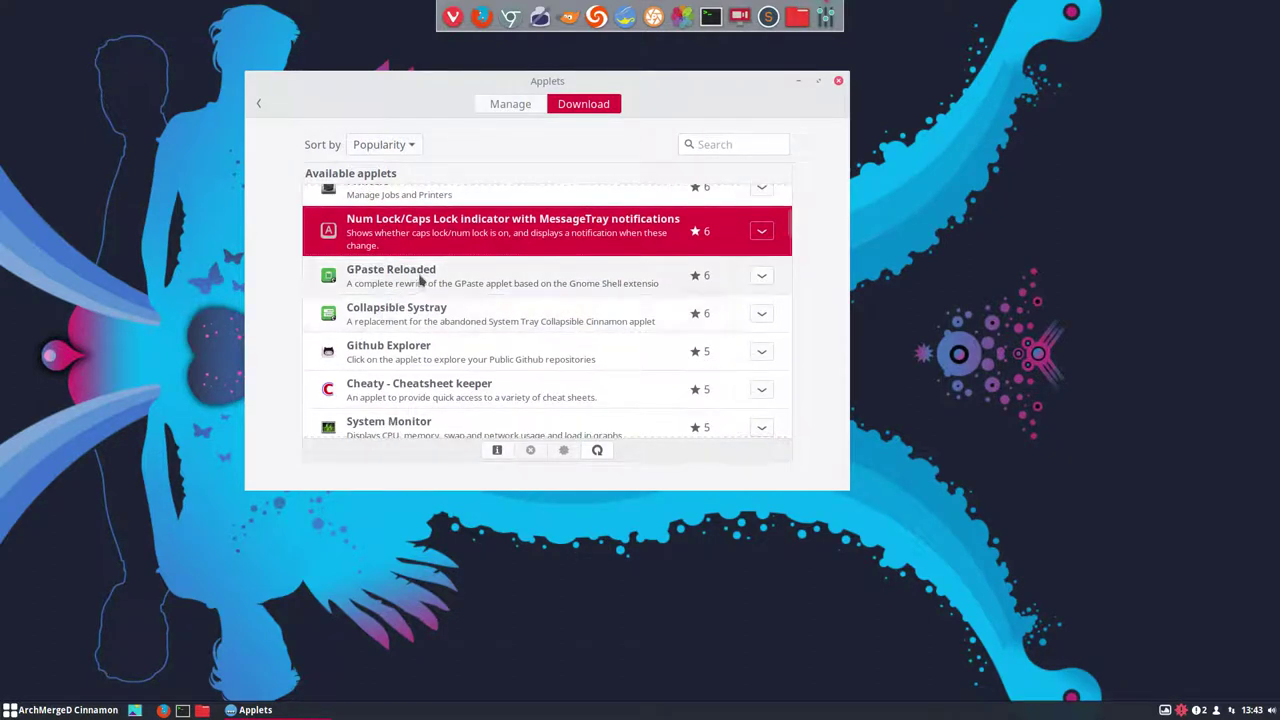
pyautogui.click(420, 280)
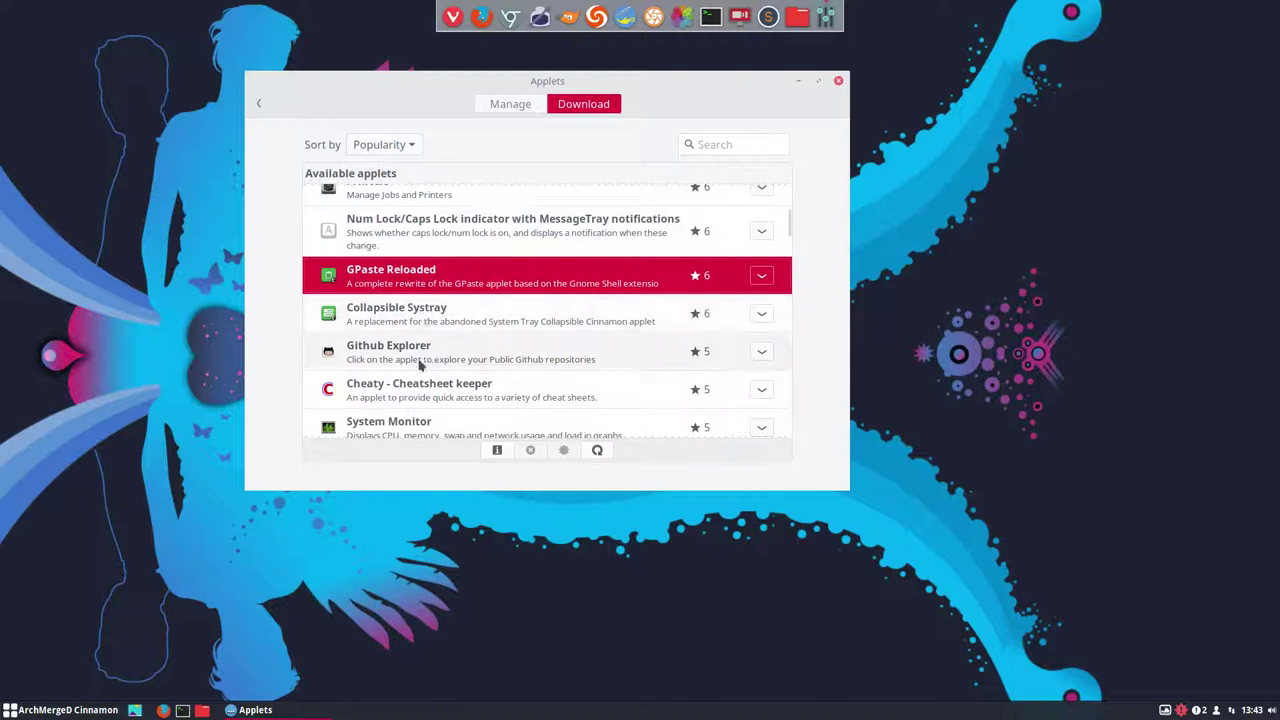
pyautogui.click(416, 356)
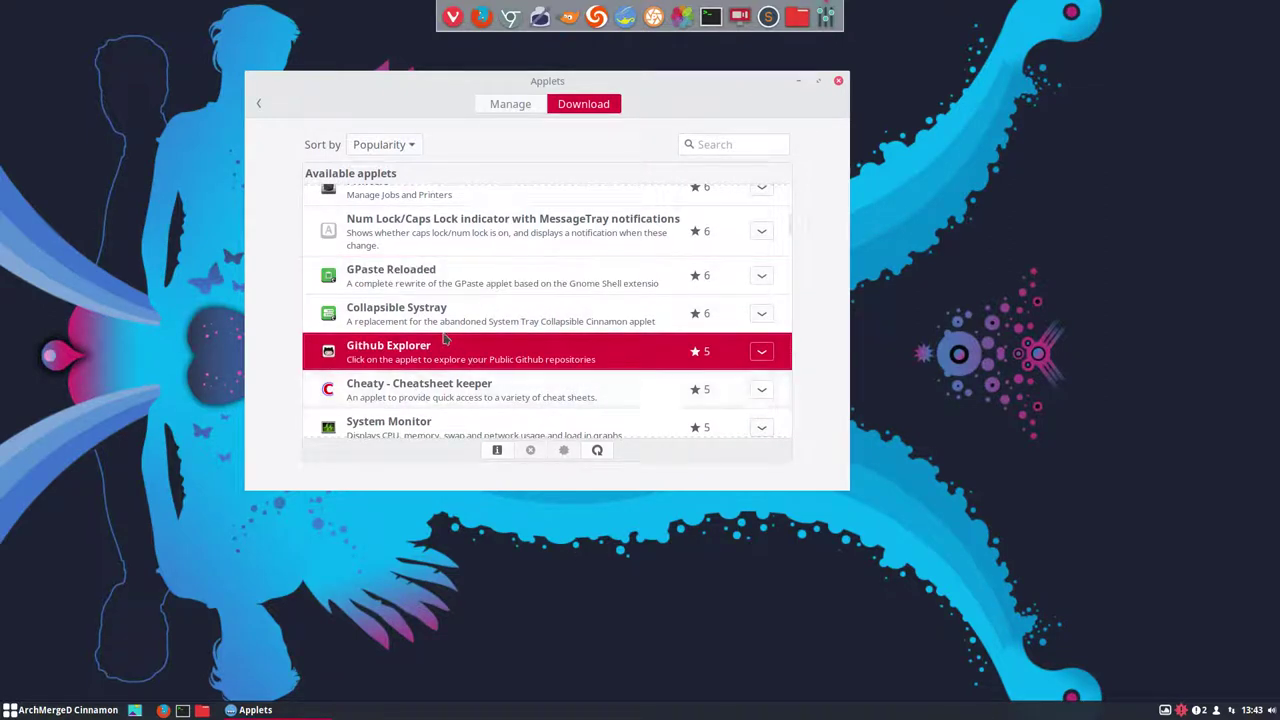
pyautogui.keyDown('ctrl'); pyautogui.click(468, 400); pyautogui.keyUp('ctrl')
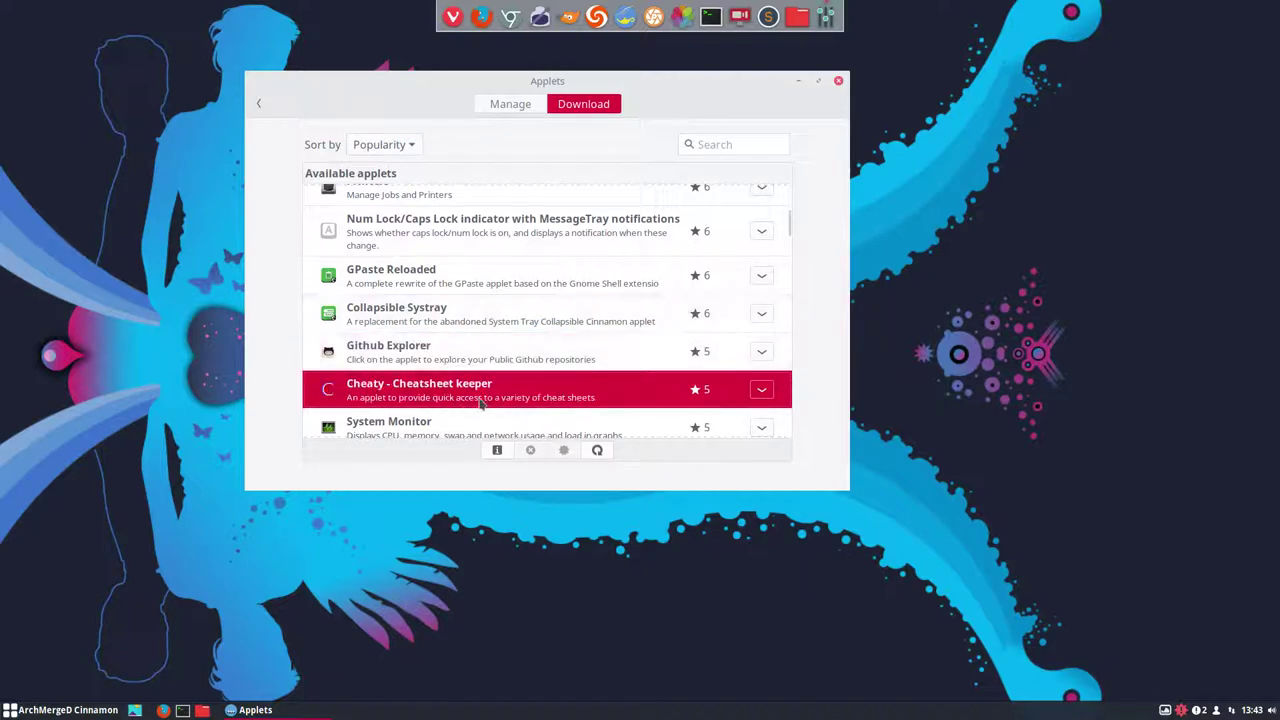
pyautogui.scroll(-4, 470, 400)
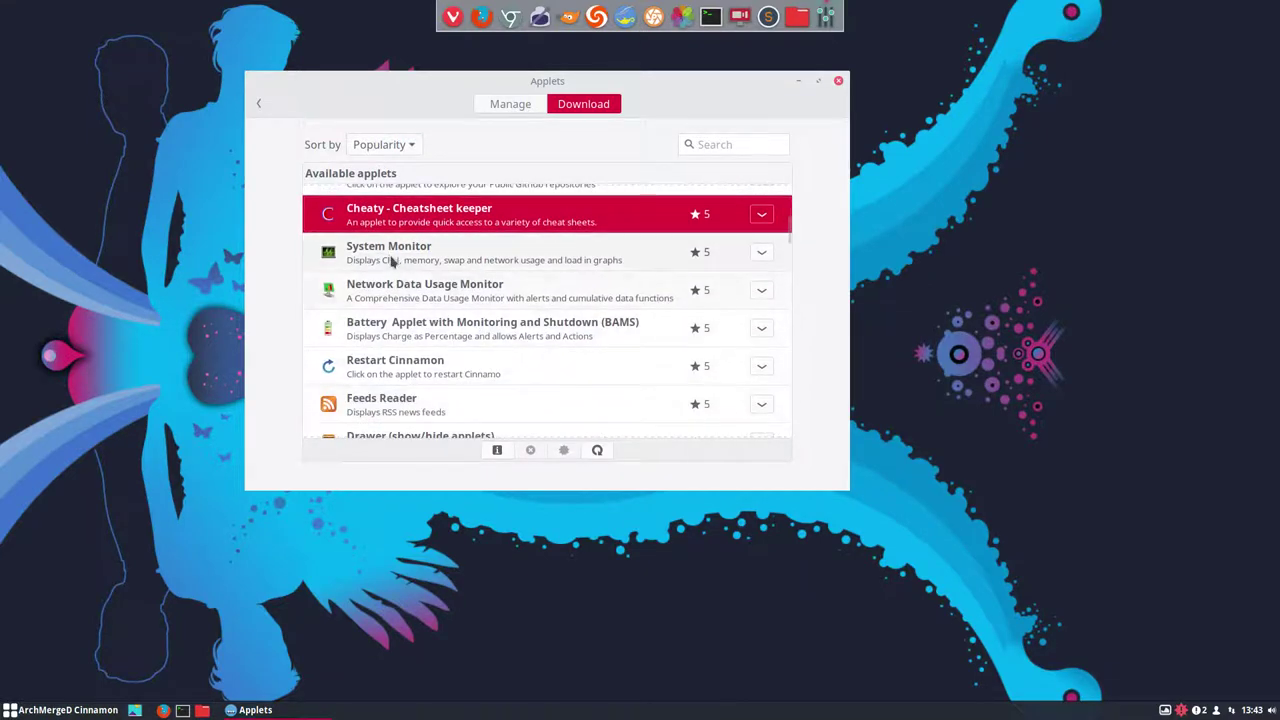
pyautogui.press('Down')
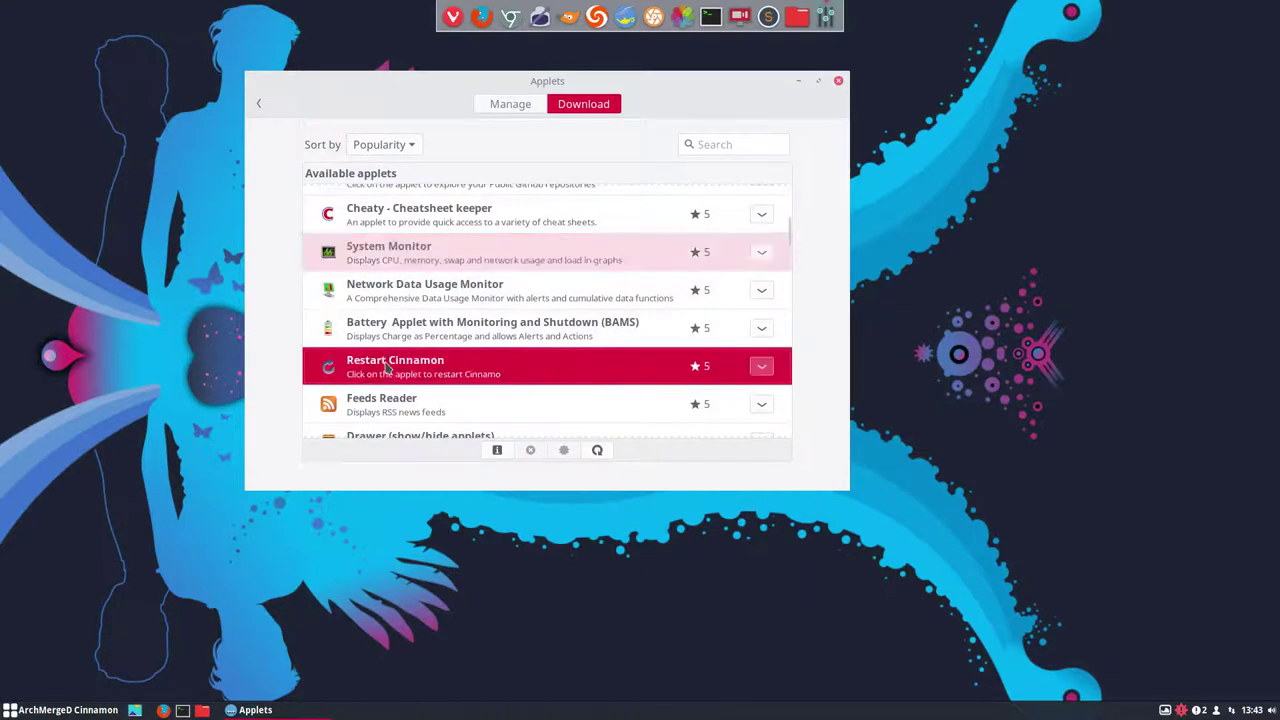
# Examine the less popular downloadable applets, including Color Picker, and select Redshift to read its description
pyautogui.scroll(-2, 387, 368)
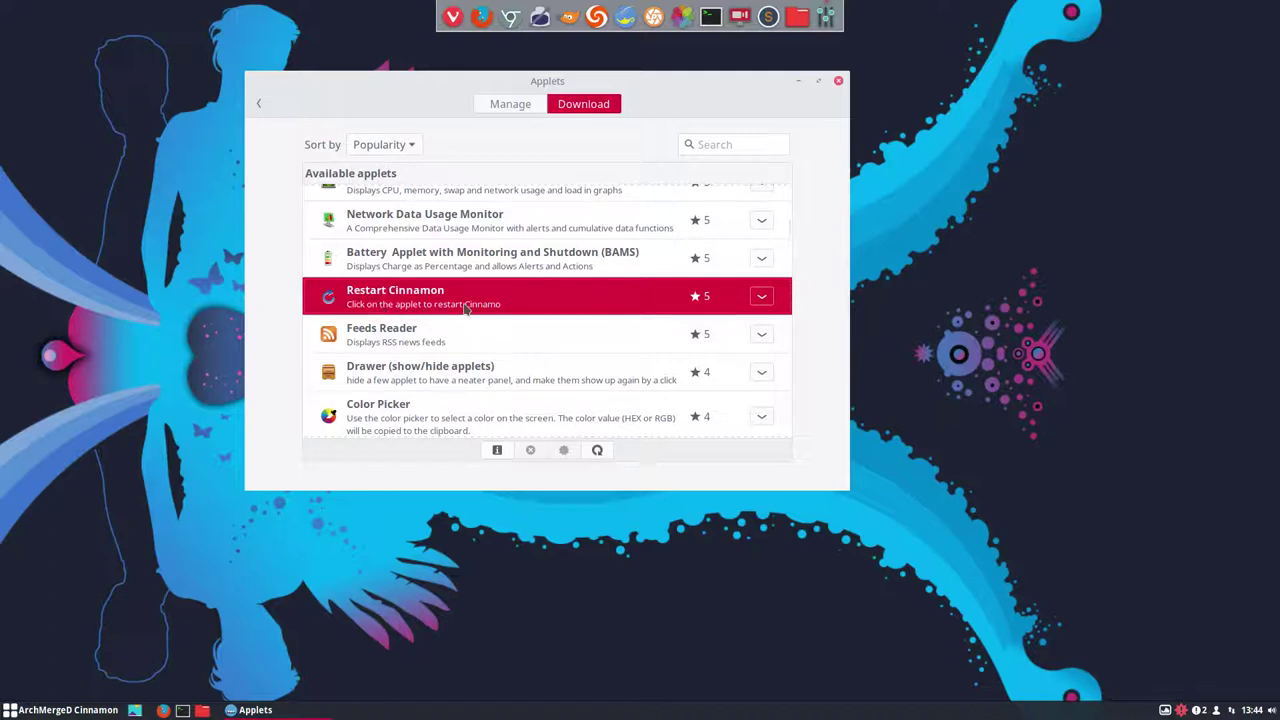
pyautogui.scroll(-2, 463, 312)
pyautogui.scroll(-2, 443, 346)
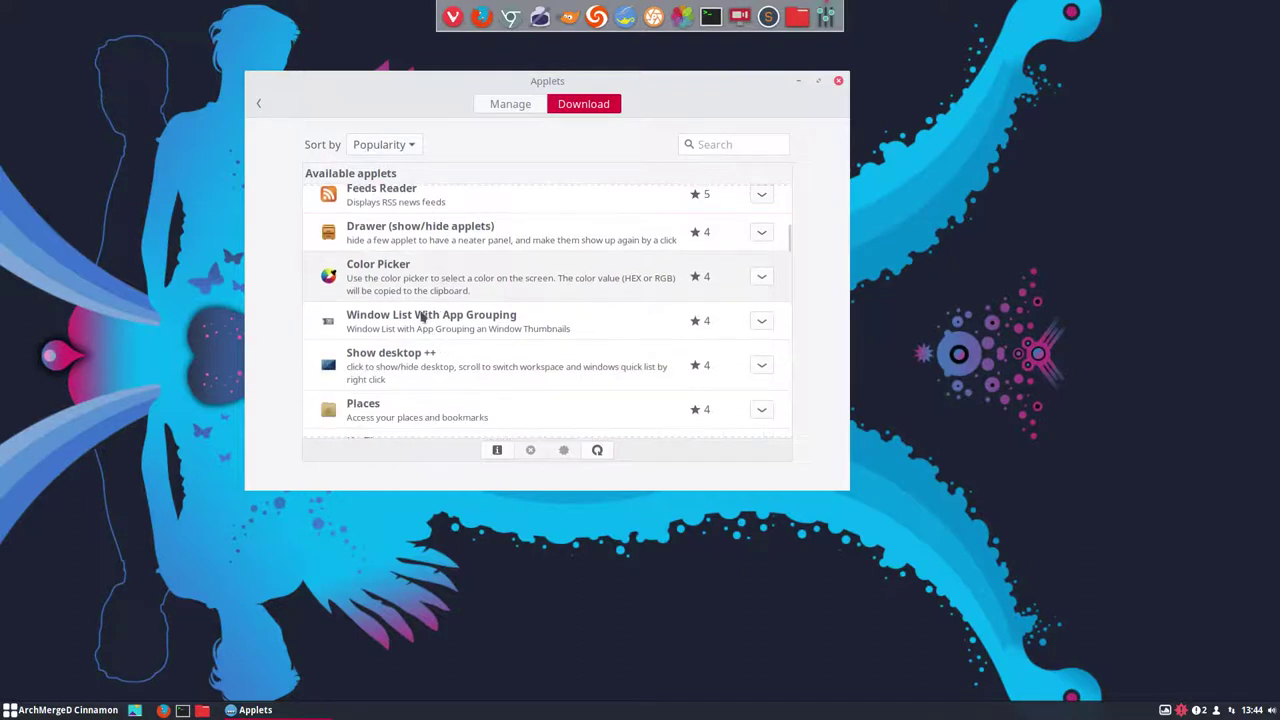
pyautogui.click(493, 283)
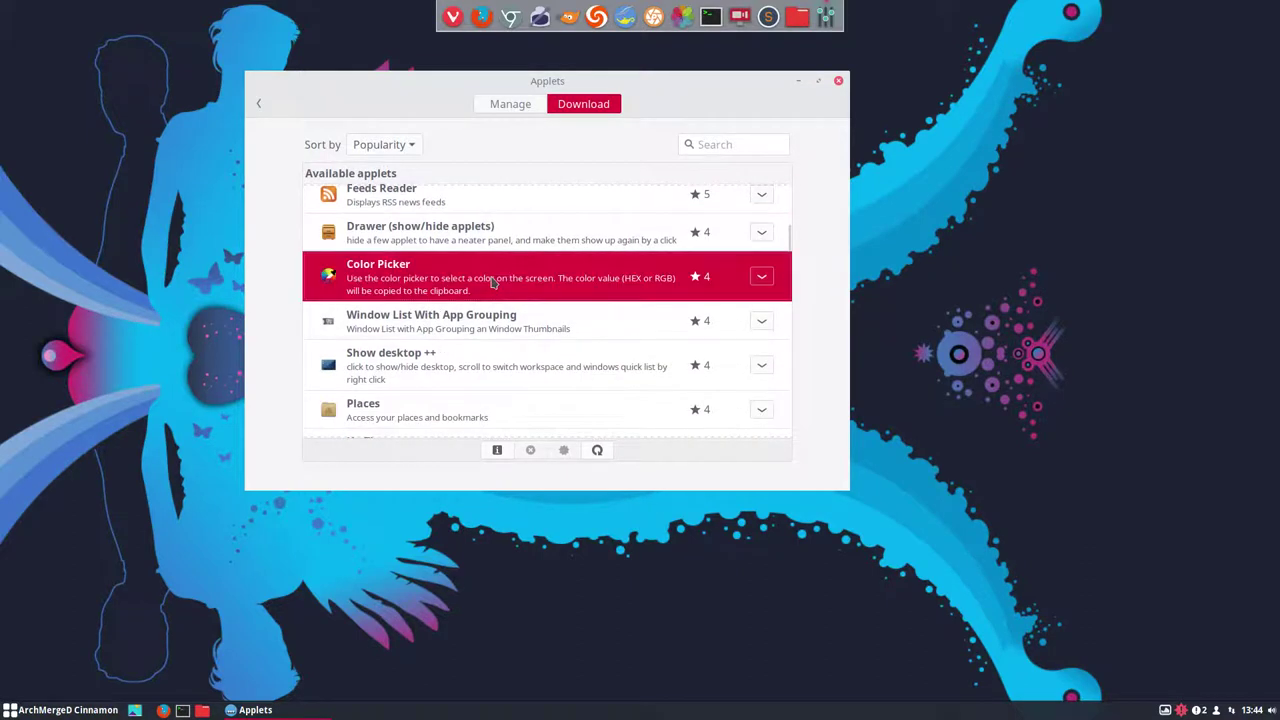
pyautogui.scroll(-2, 446, 344)
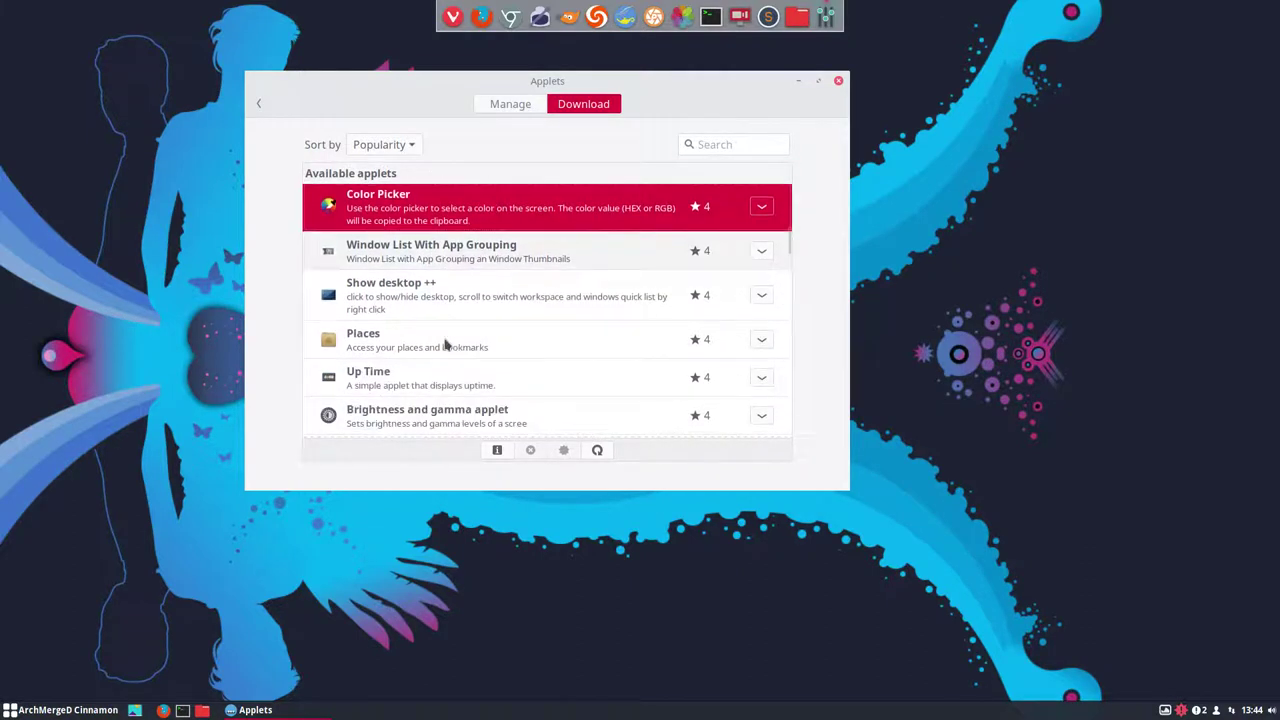
pyautogui.scroll(-5, 446, 344)
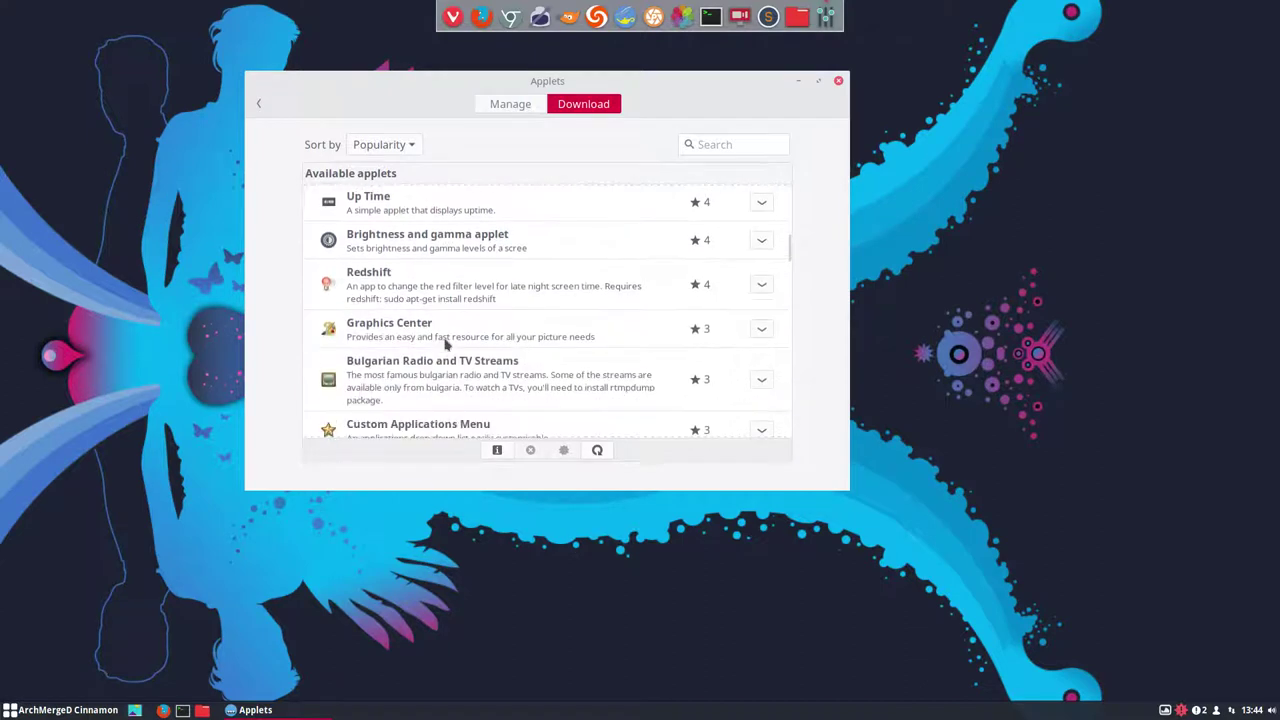
pyautogui.scroll(-1, 446, 344)
pyautogui.click(412, 262)
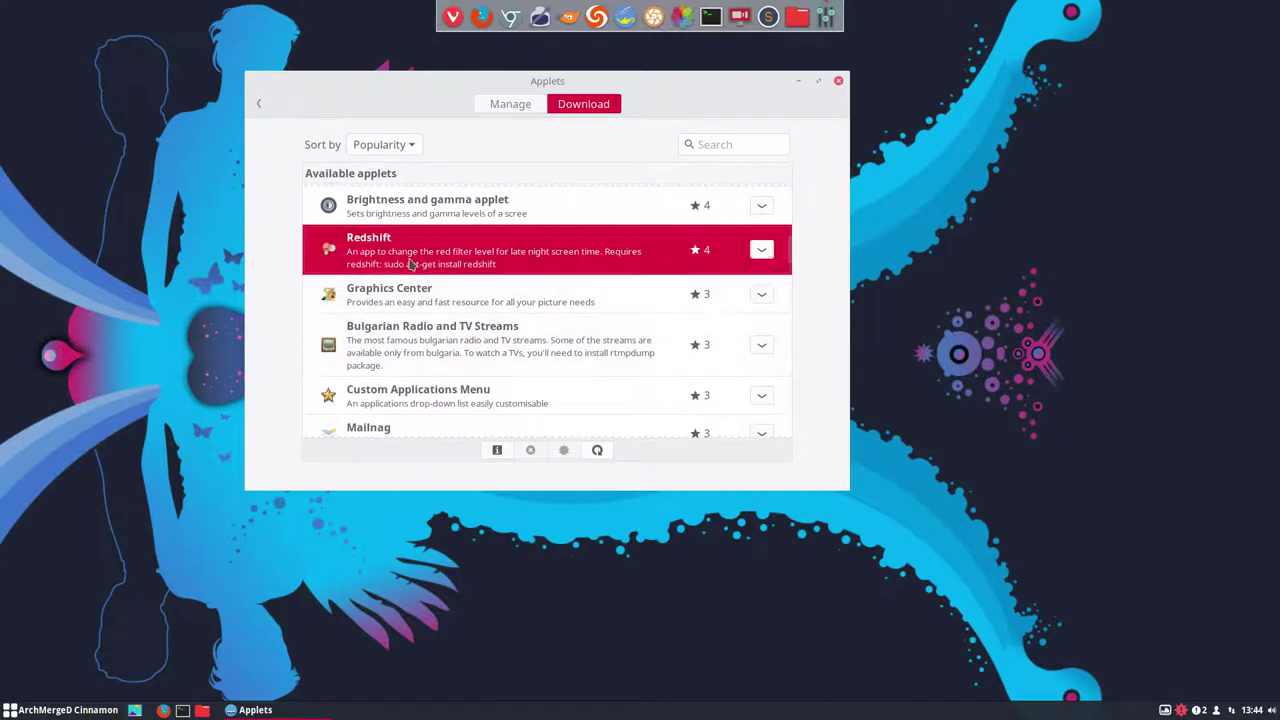
# Search the application menu for "red" to check for the Redshift program, and dismiss the menu
pyautogui.click(70, 708)
pyautogui.write('red')
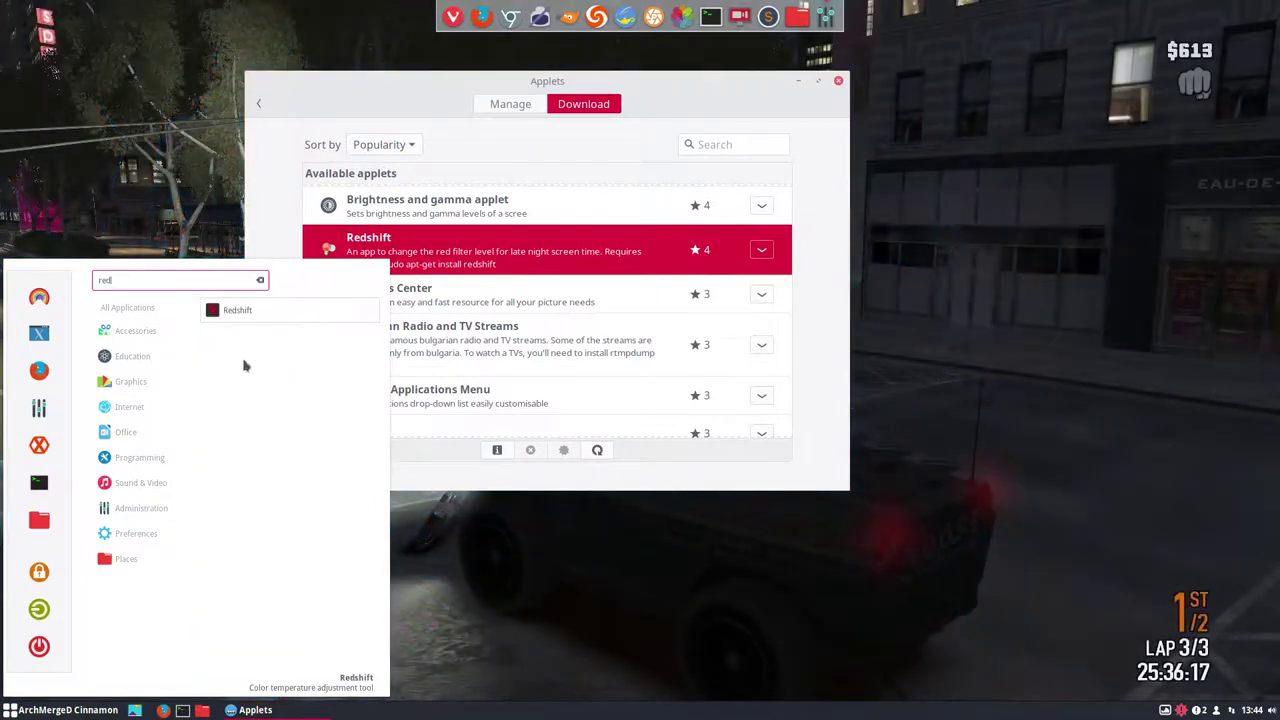
pyautogui.click(458, 279)
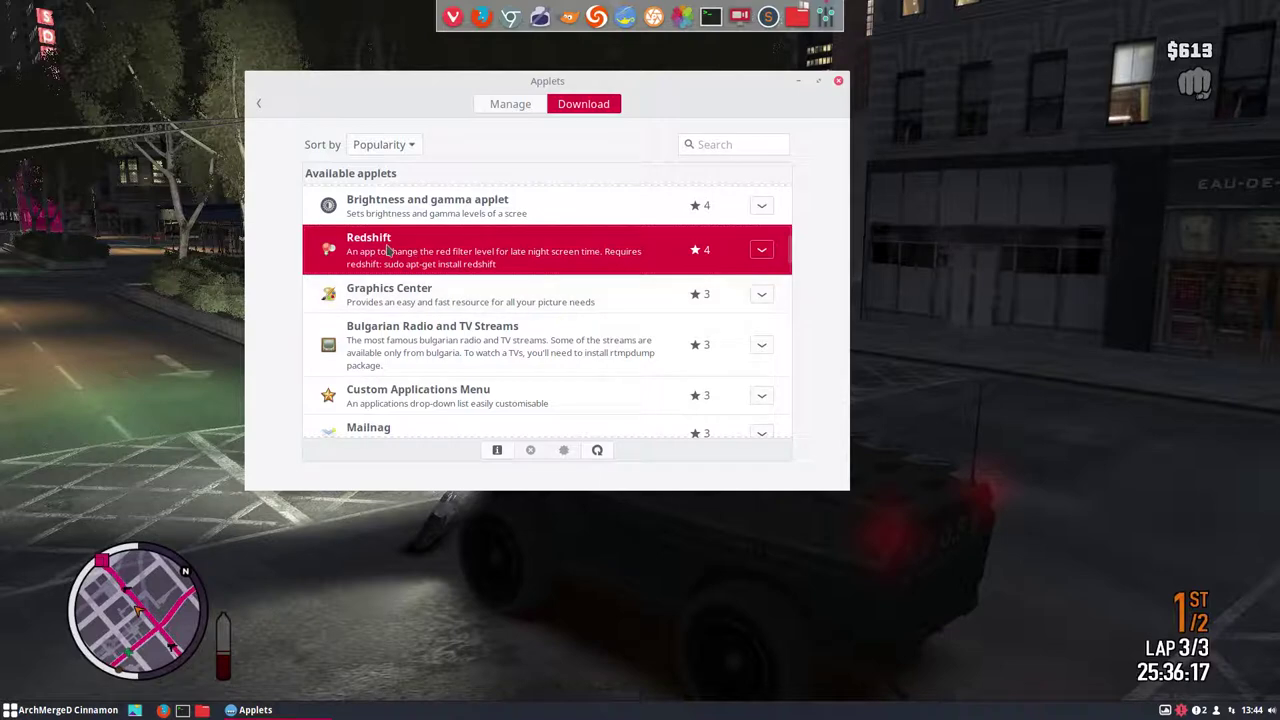
# Find the Todo applet further down the downloadable applets sorted by popularity and download it
pyautogui.press('super')
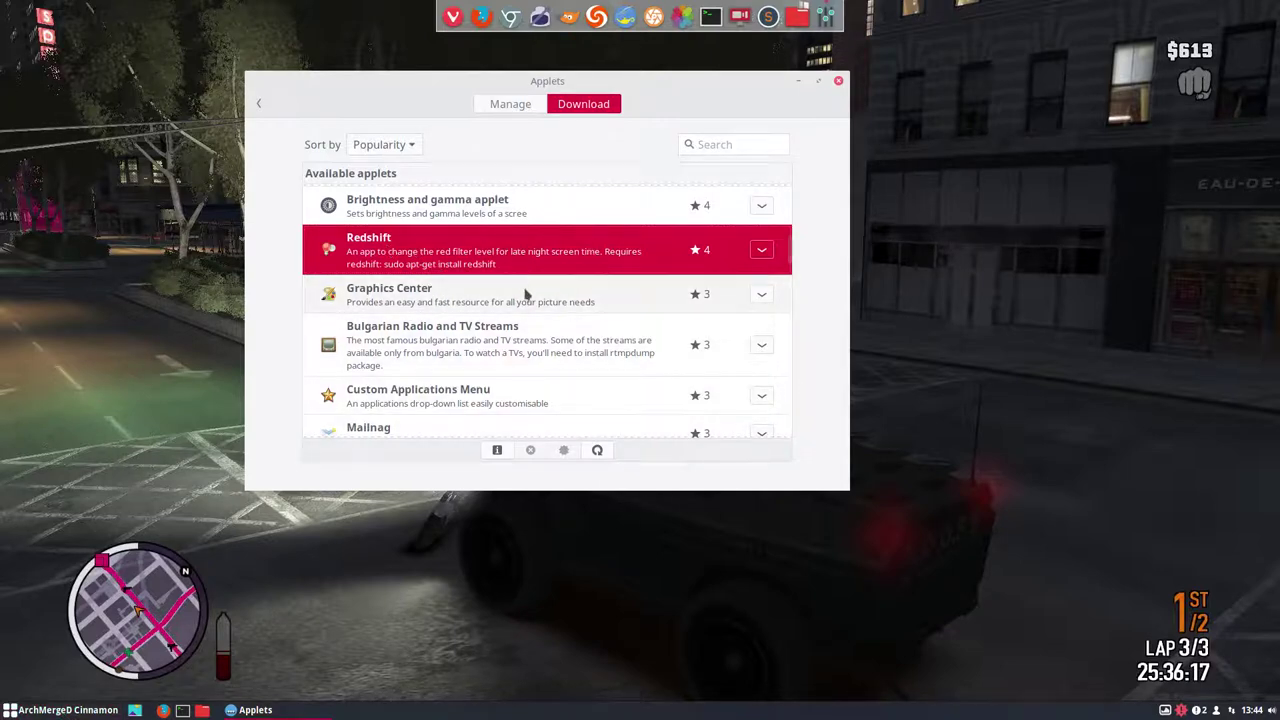
pyautogui.click(546, 344)
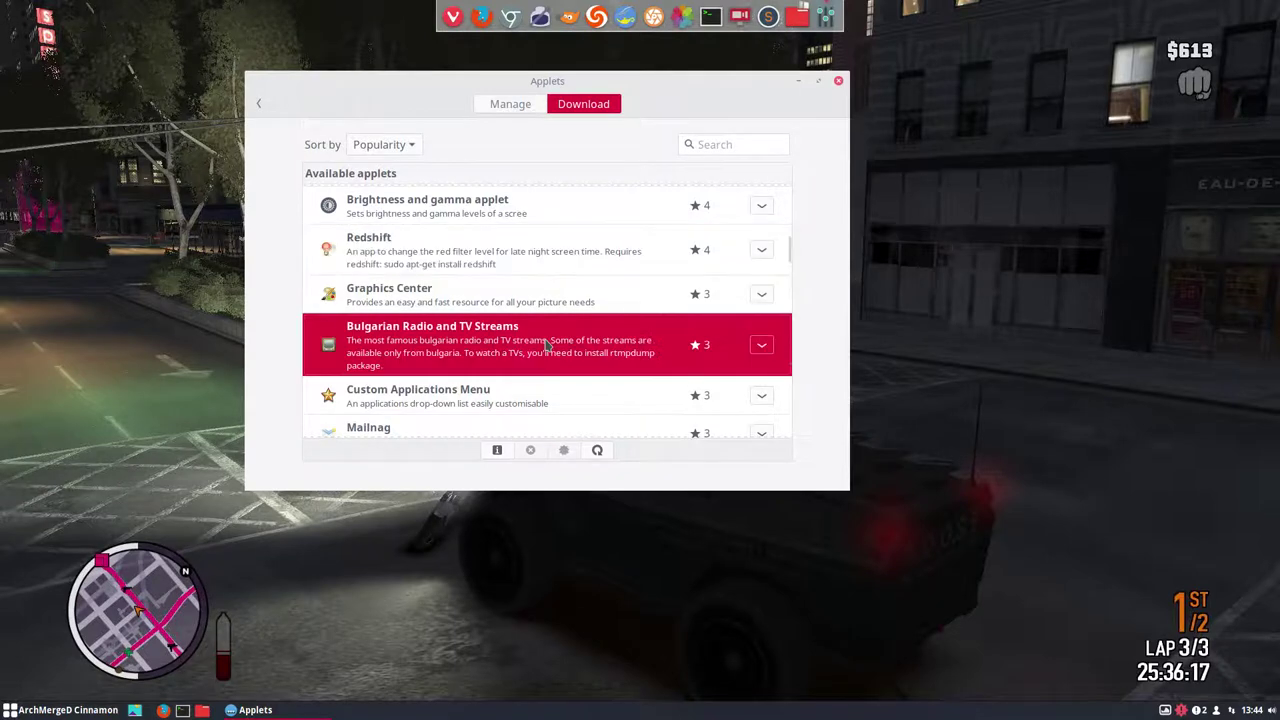
pyautogui.scroll(-3, 546, 344)
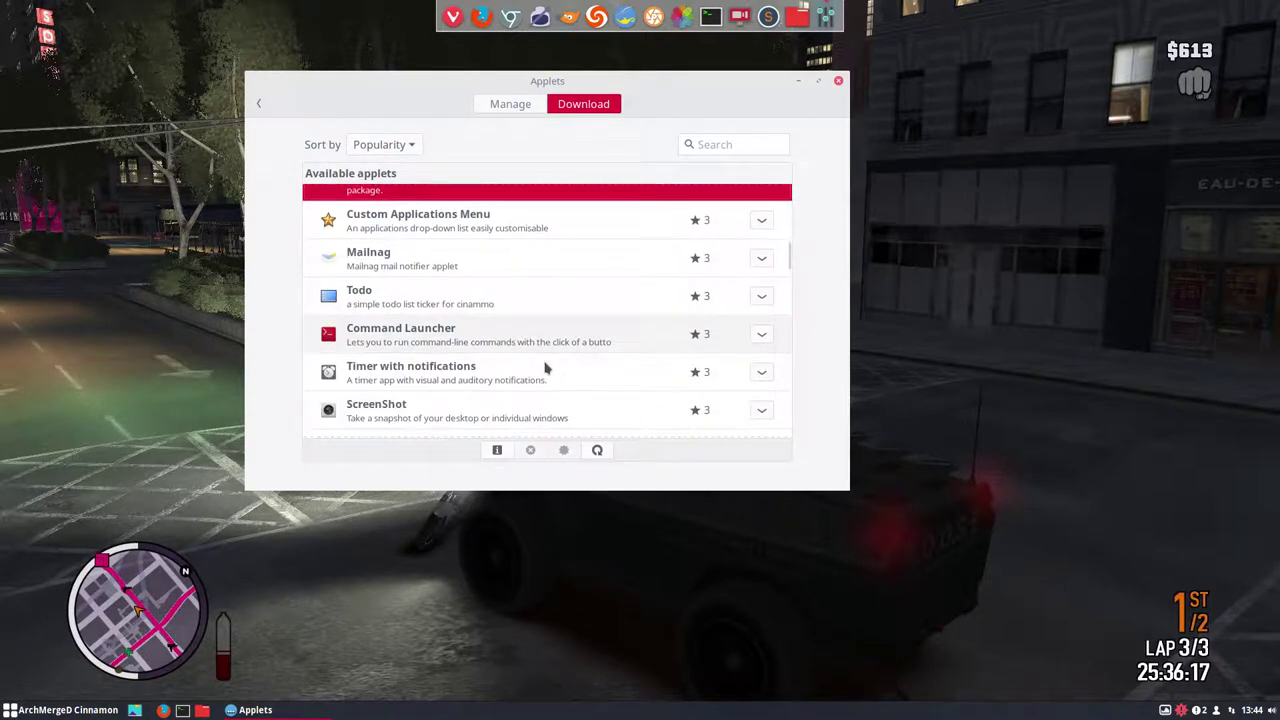
pyautogui.click(402, 296)
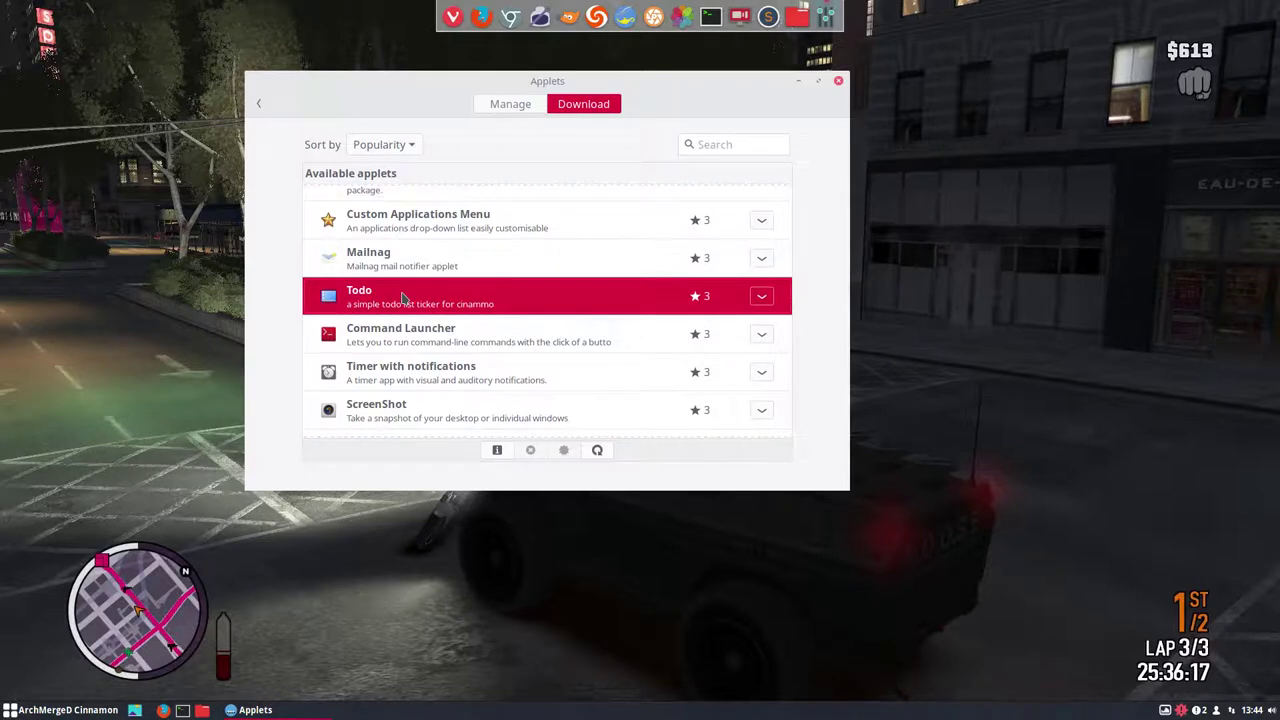
pyautogui.click(761, 296)
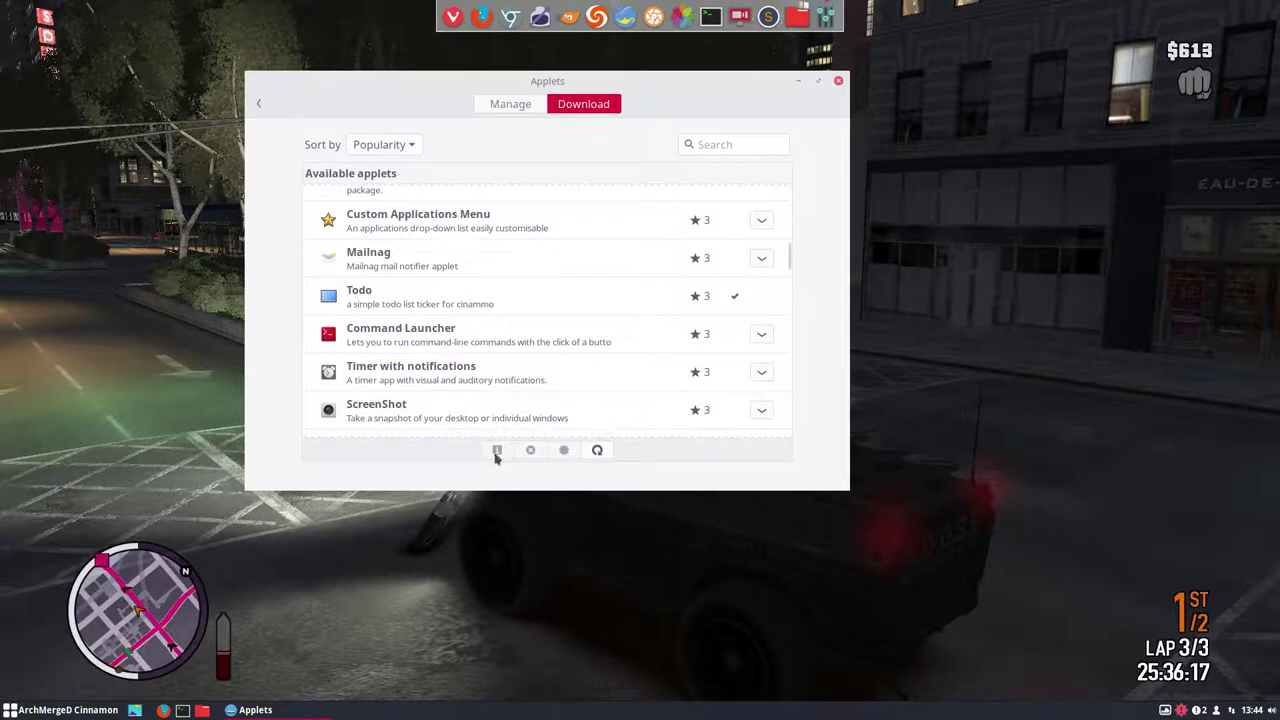
# Add the installed Todo applet to the panel
pyautogui.click(530, 105)
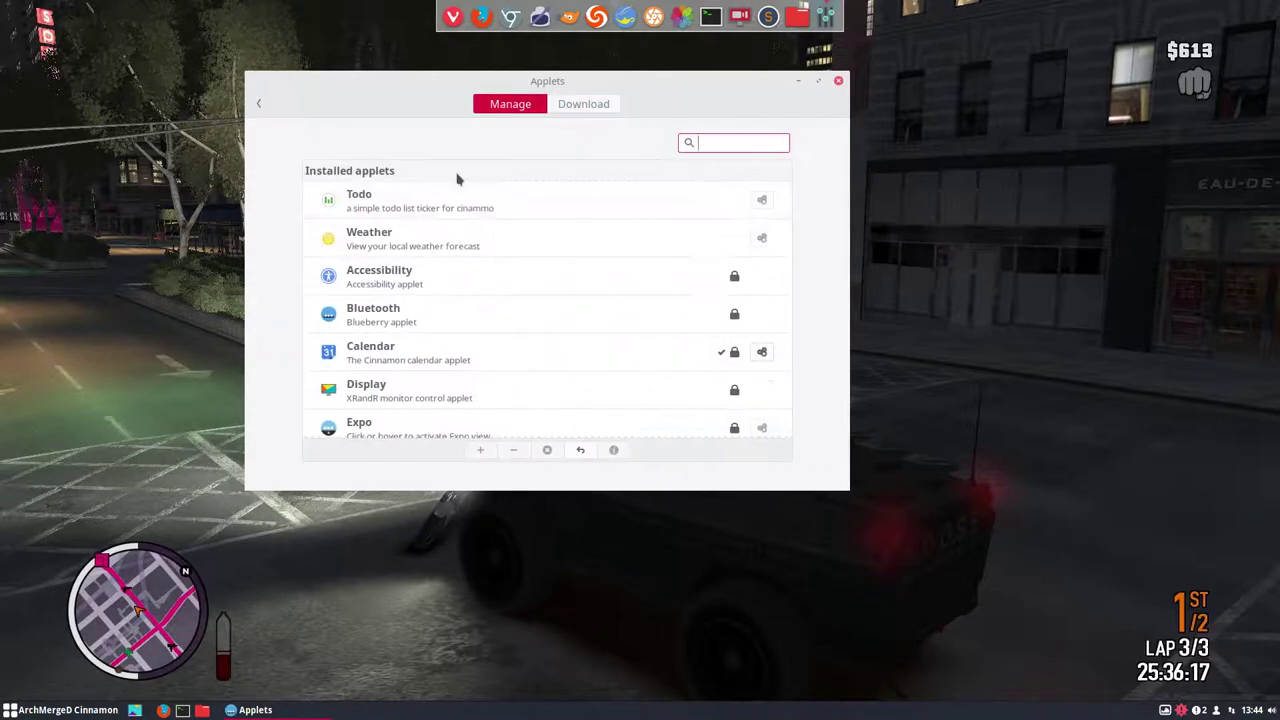
pyautogui.click(404, 207)
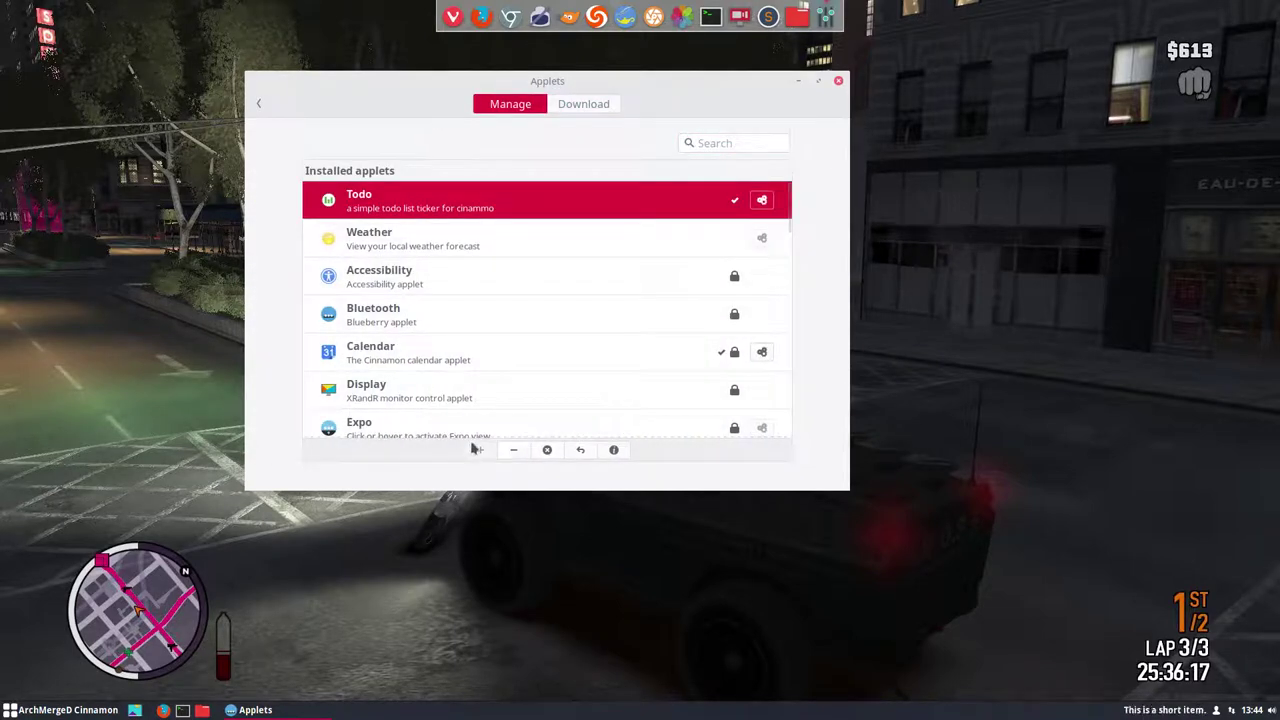
# Inspect the Todo applet's settings, including the editor used for the list, and try to open the todo list from the panel
pyautogui.click(1139, 710)
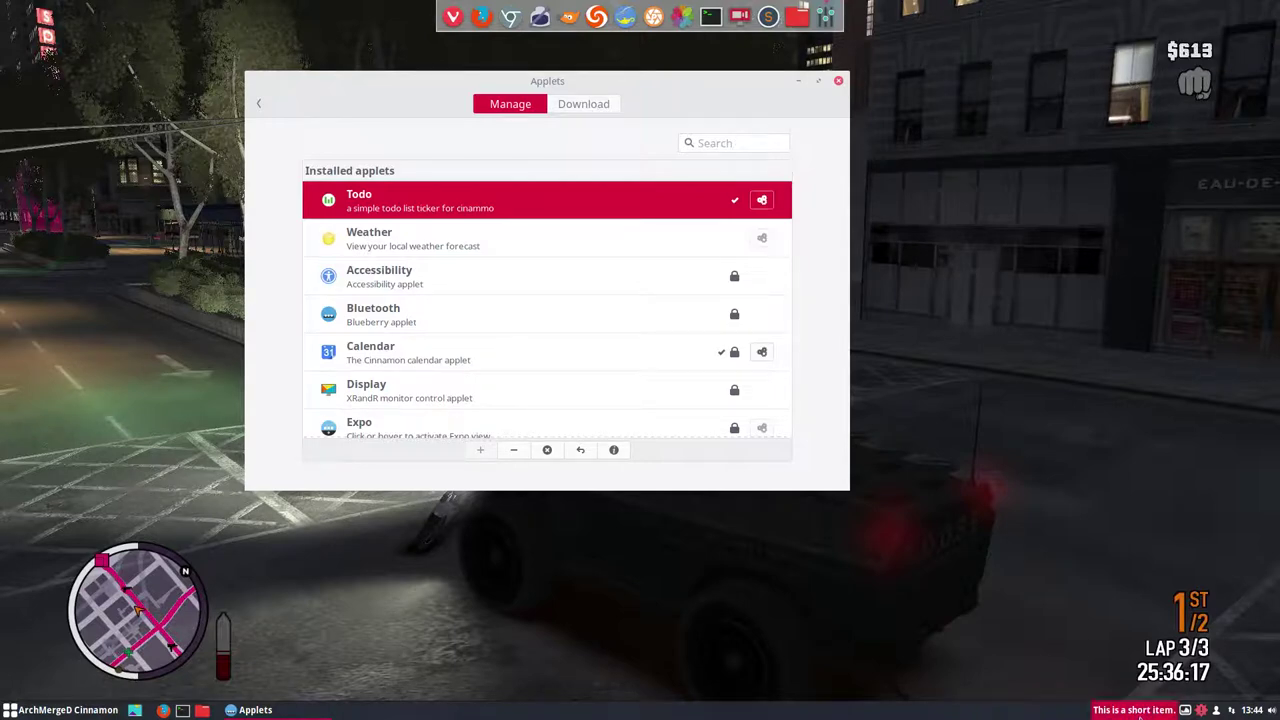
pyautogui.rightClick(1140, 716)
pyautogui.click(1130, 664)
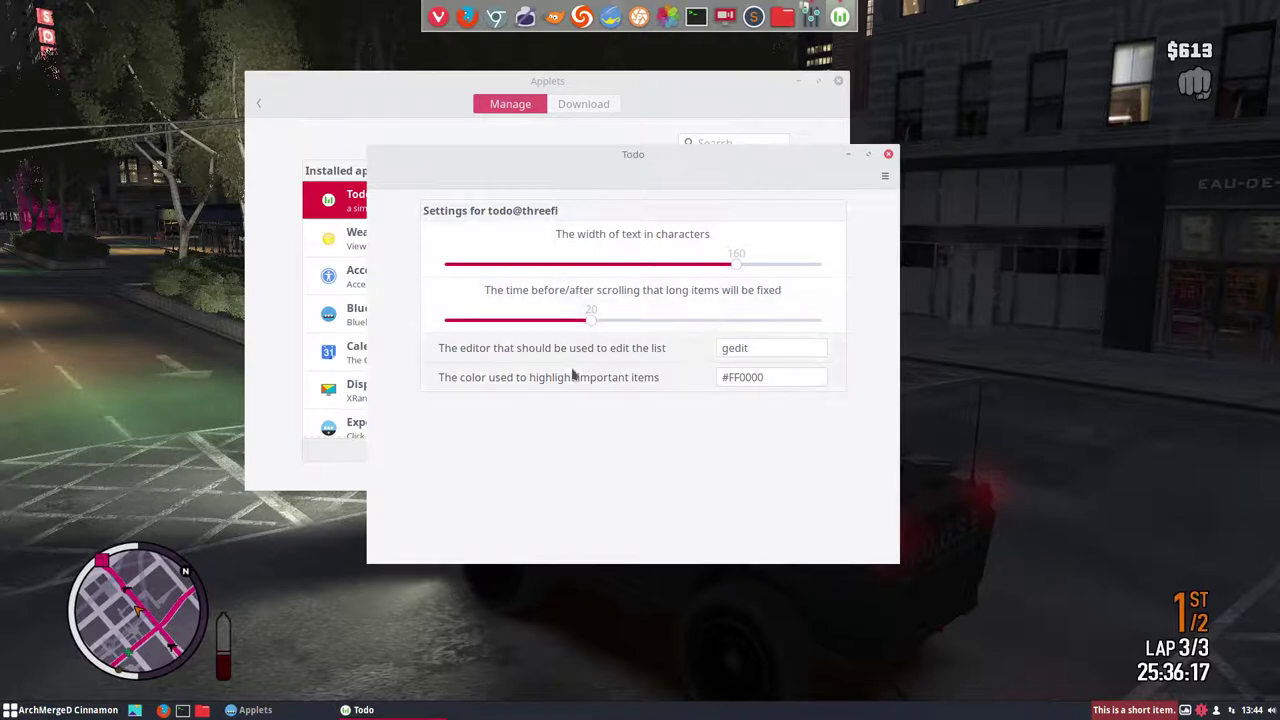
pyautogui.click(758, 345)
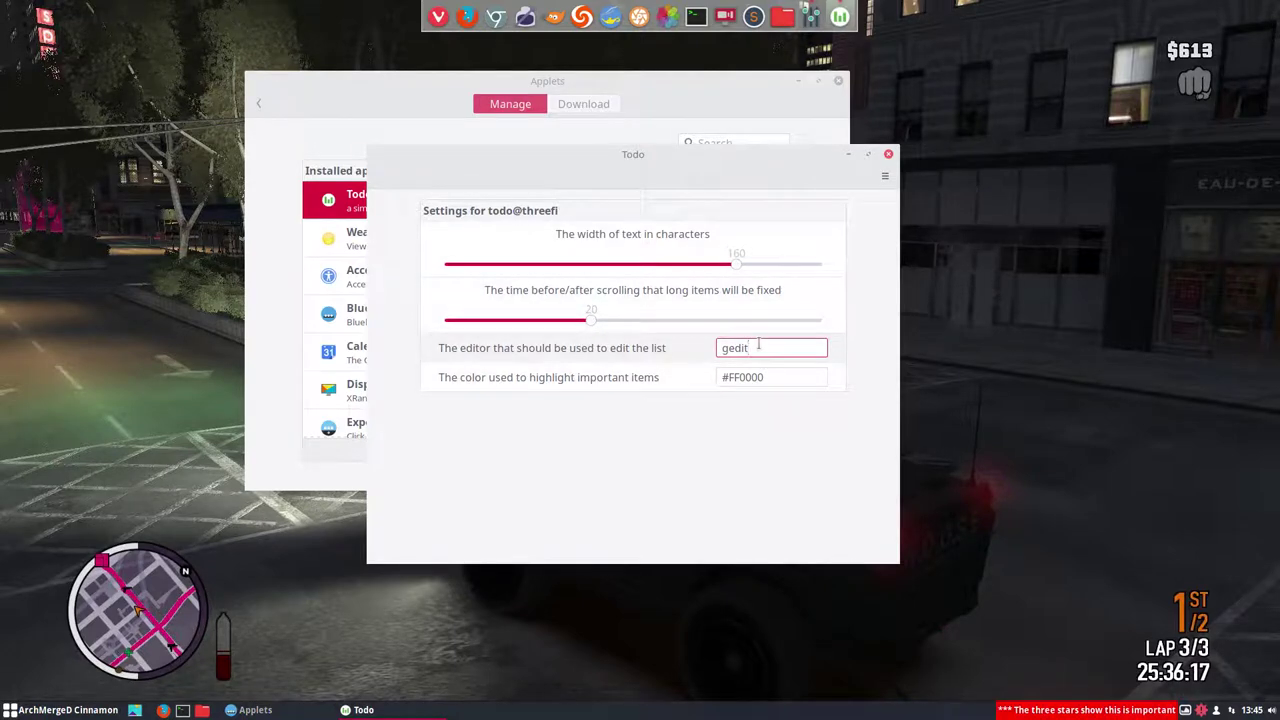
pyautogui.doubleClick(758, 345)
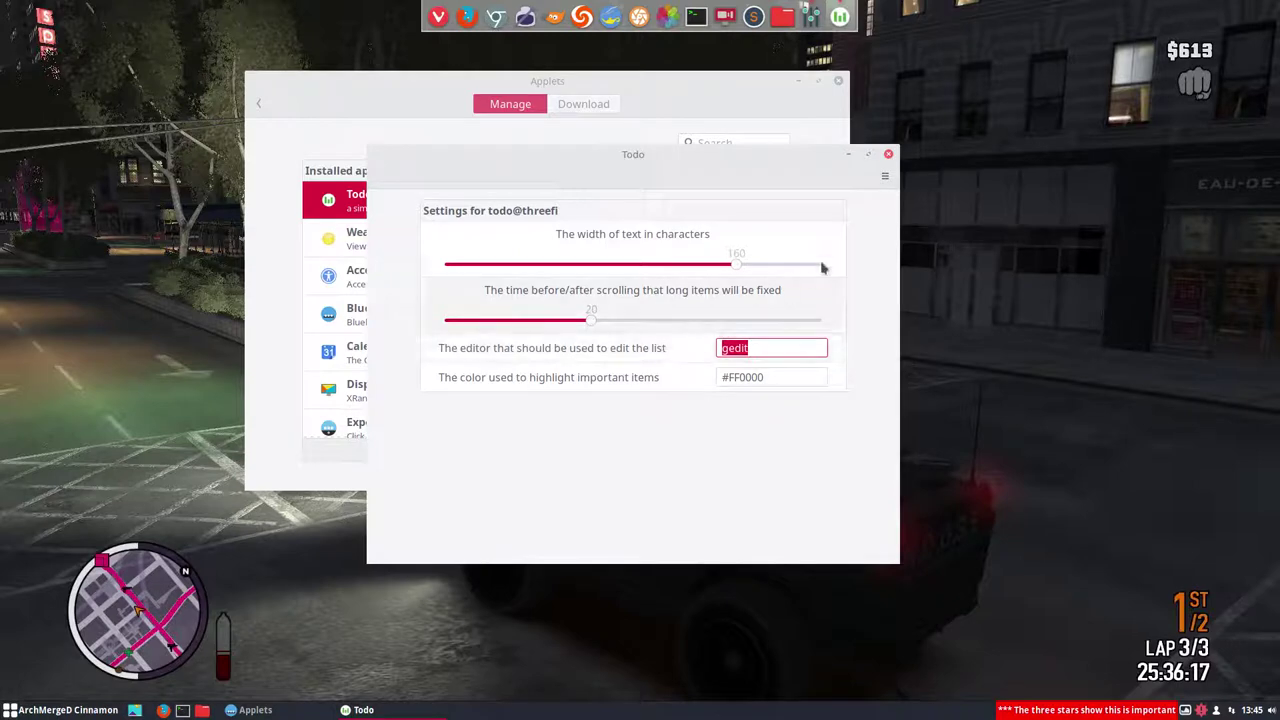
pyautogui.click(888, 154)
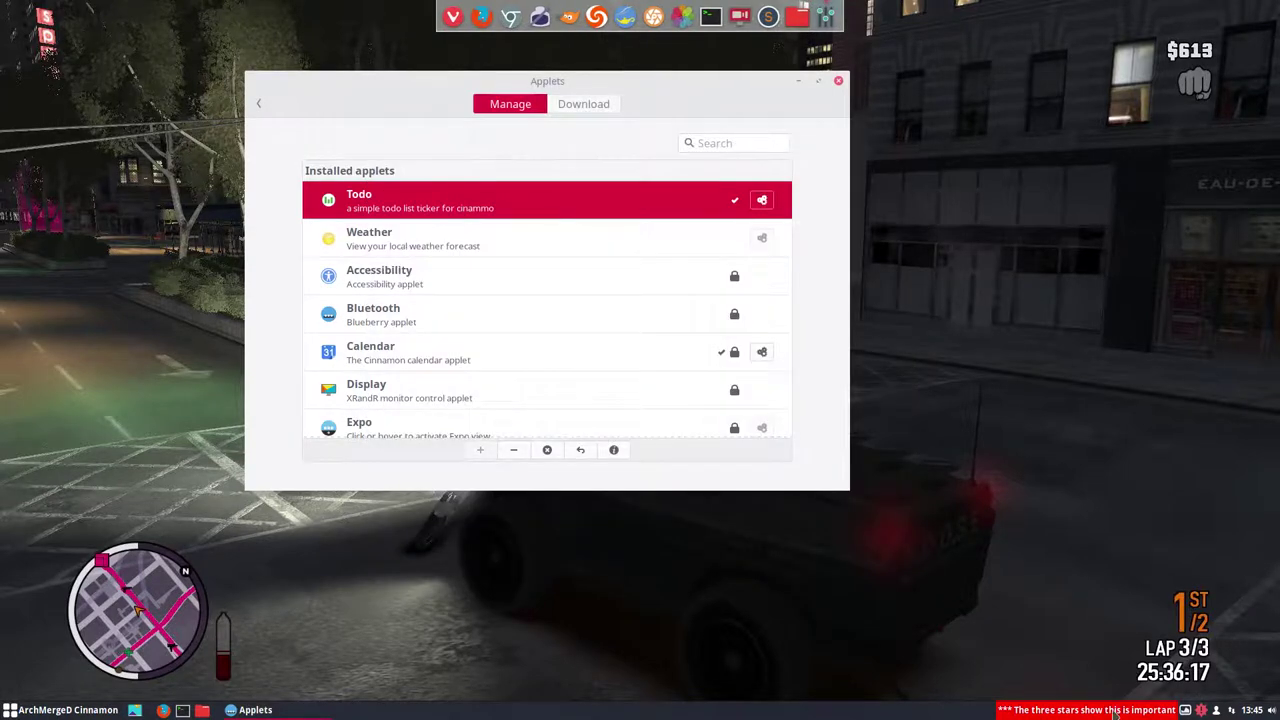
pyautogui.click(1115, 714)
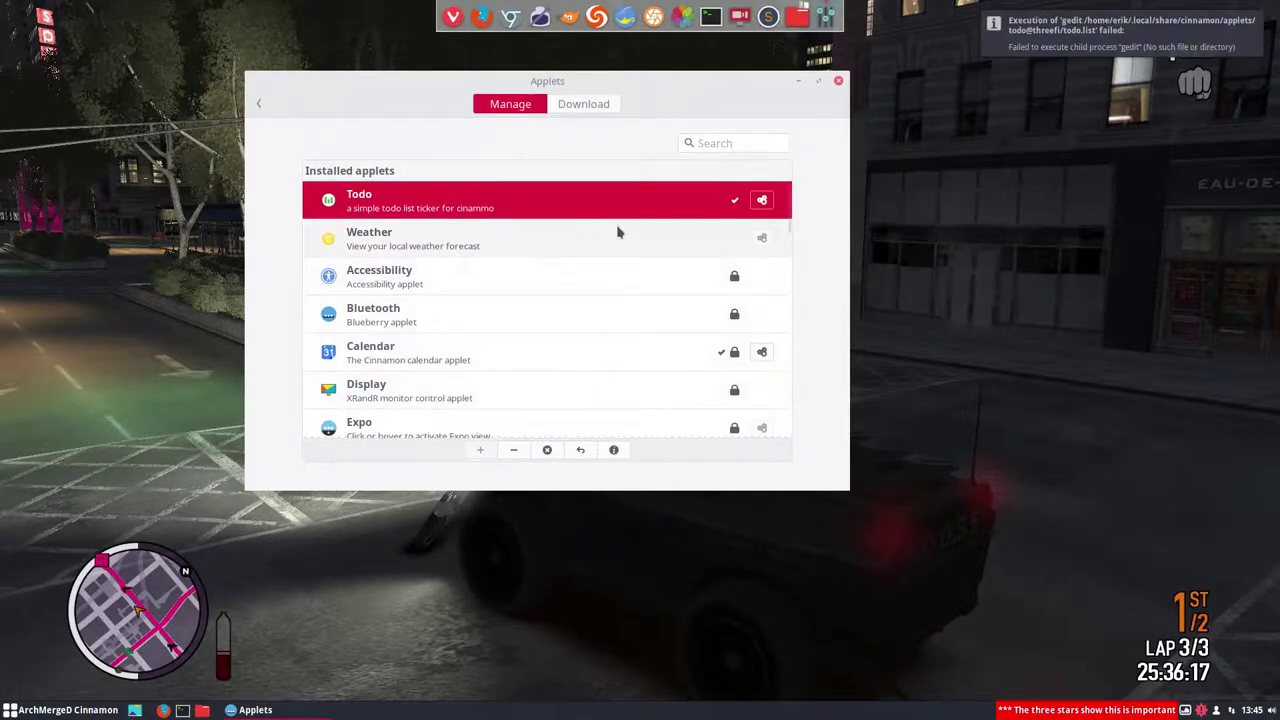
# Remove the Todo applet from the panel and uninstall it completely
pyautogui.click(514, 450)
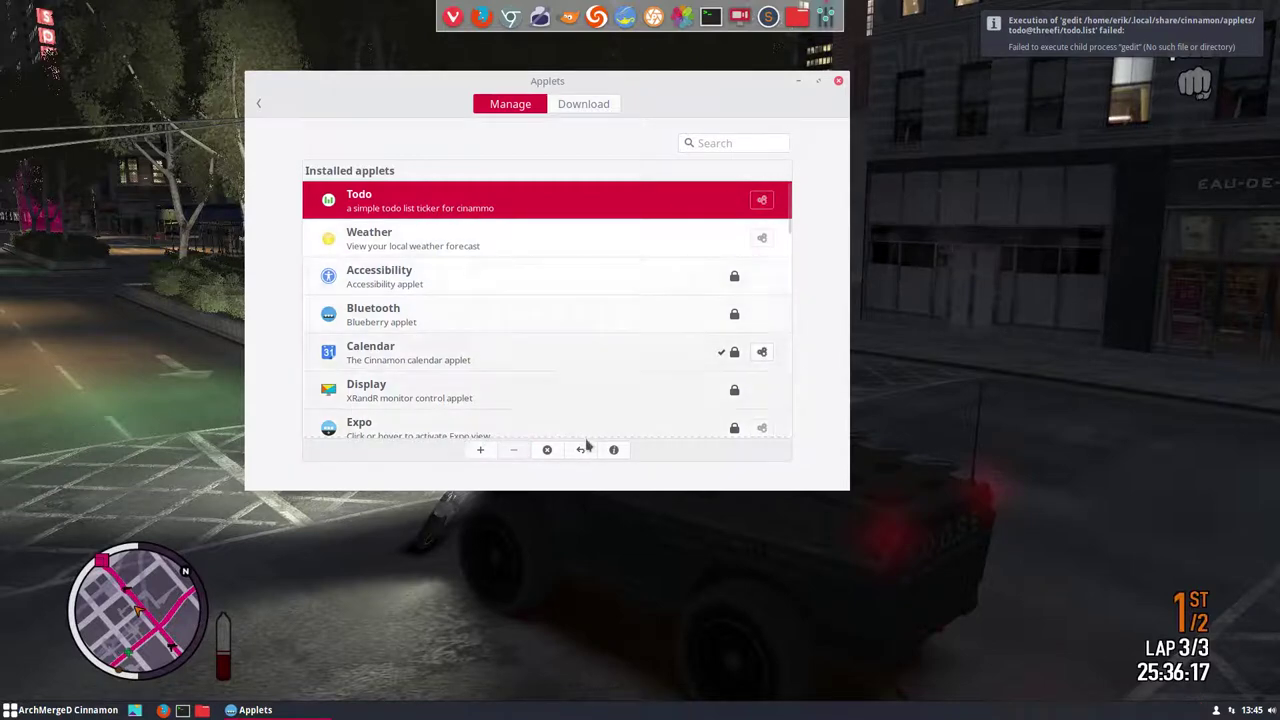
pyautogui.click(546, 450)
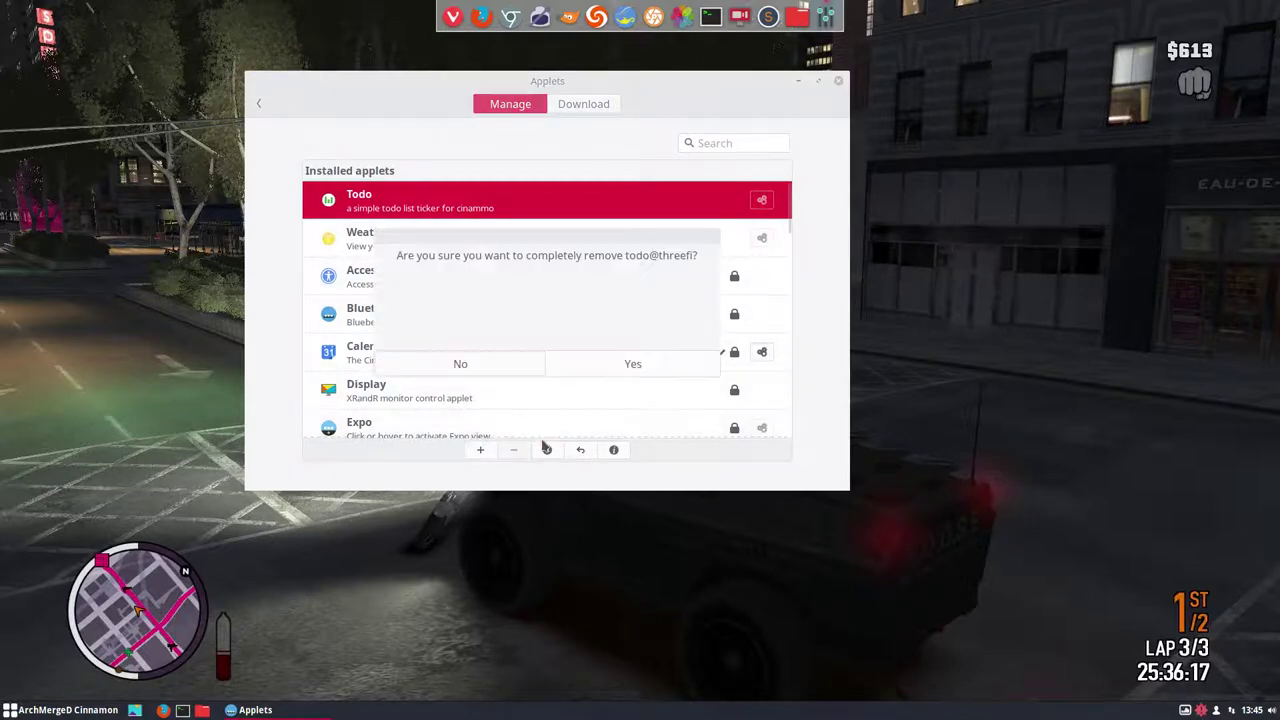
pyautogui.click(630, 361)
# Browse the remaining downloadable applets past ScreenShot, Slingshot and Shutdown timer, and download the Settings Plus applet
pyautogui.click(580, 103)
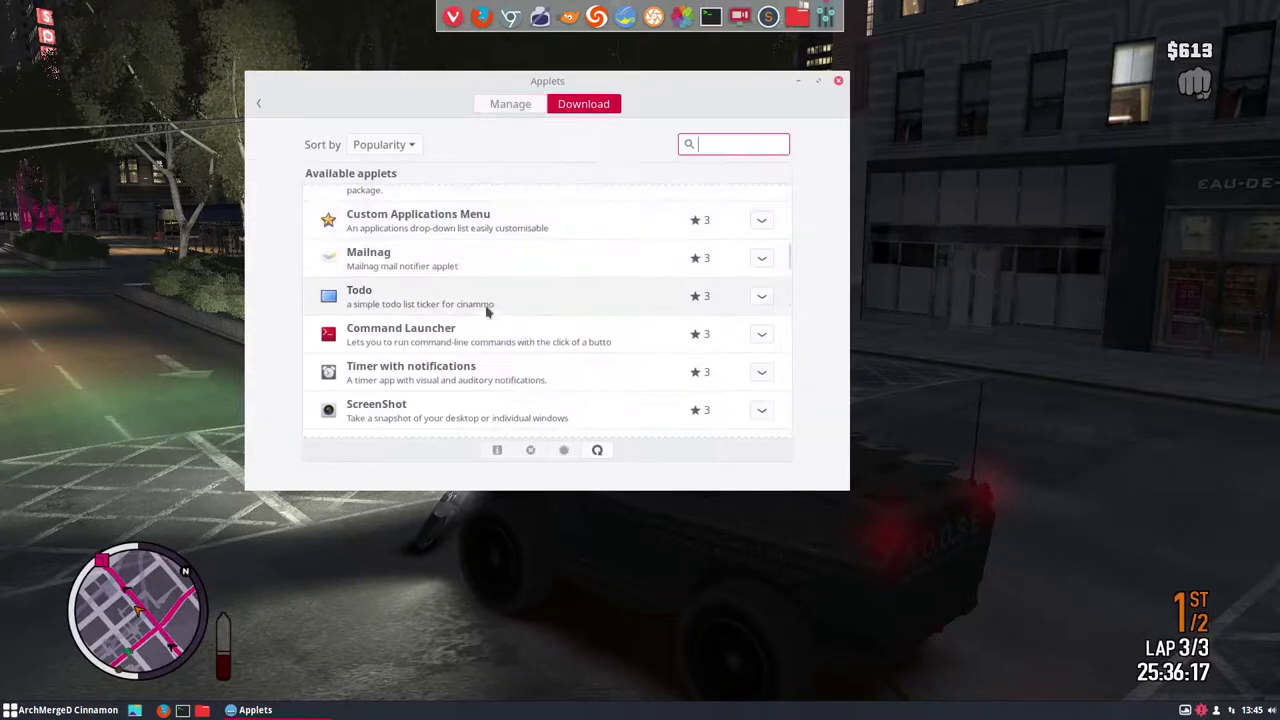
pyautogui.scroll(-4, 488, 330)
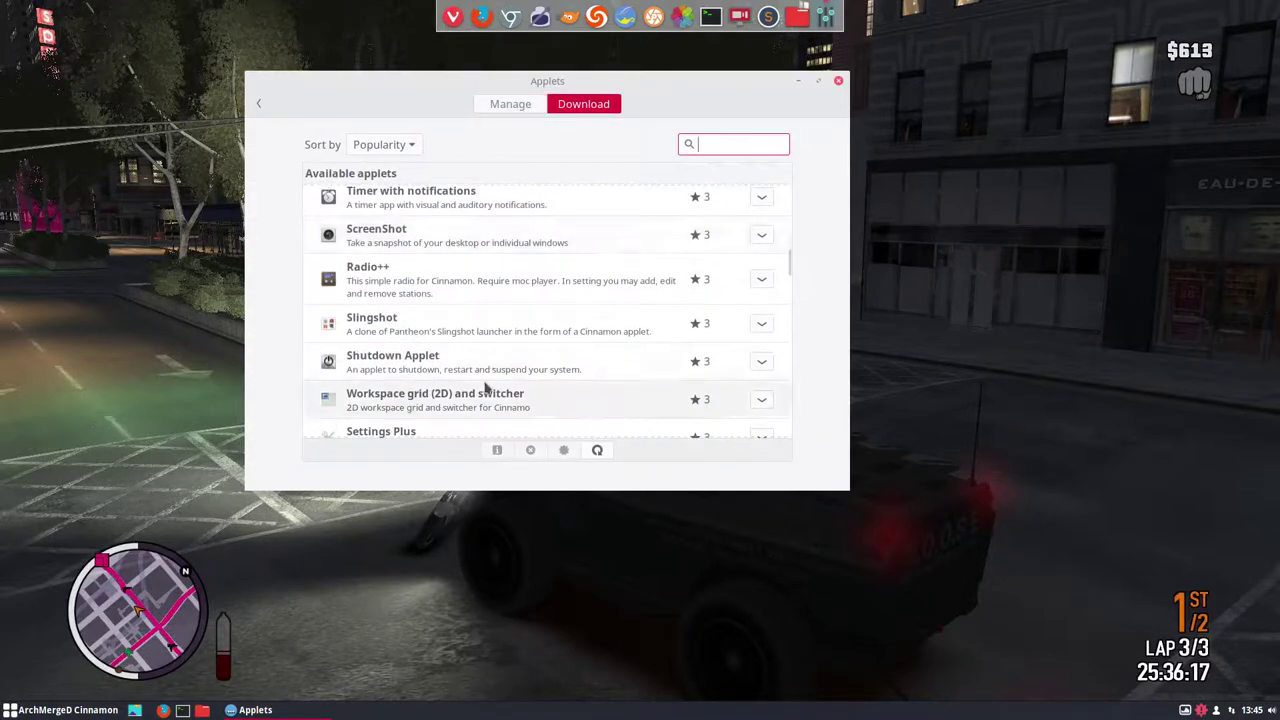
pyautogui.scroll(-1, 487, 387)
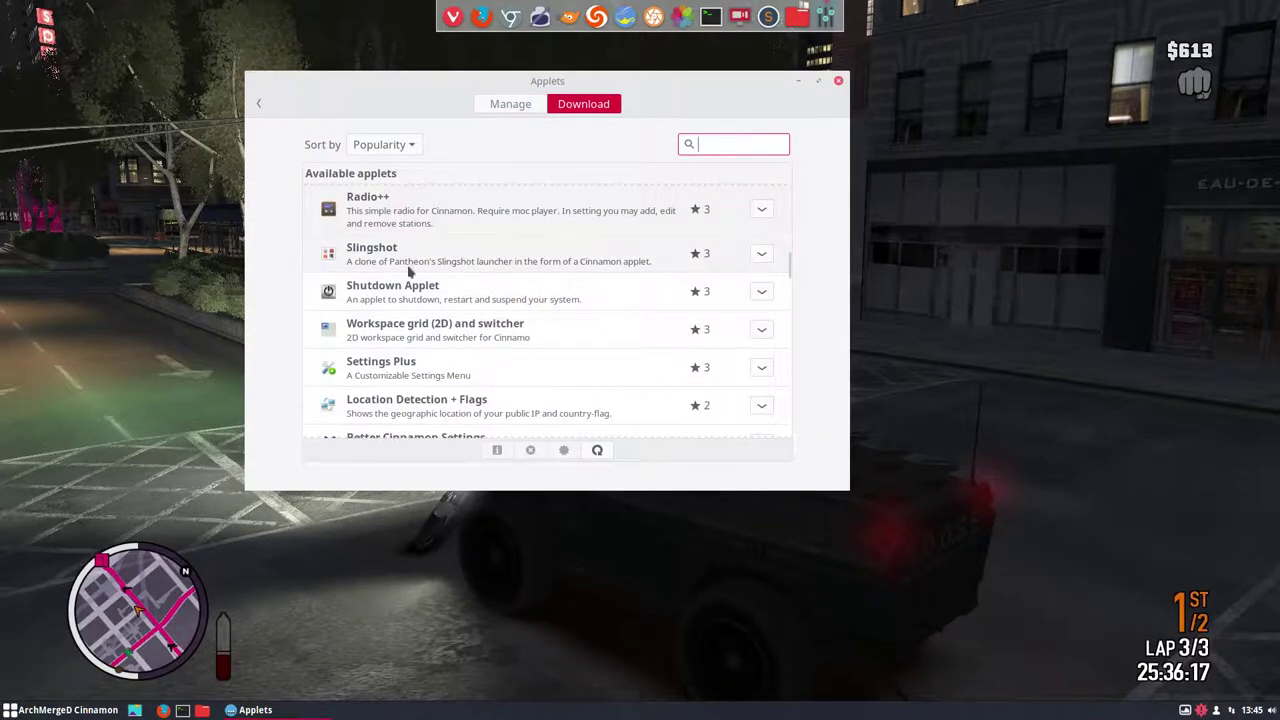
pyautogui.scroll(-1, 407, 316)
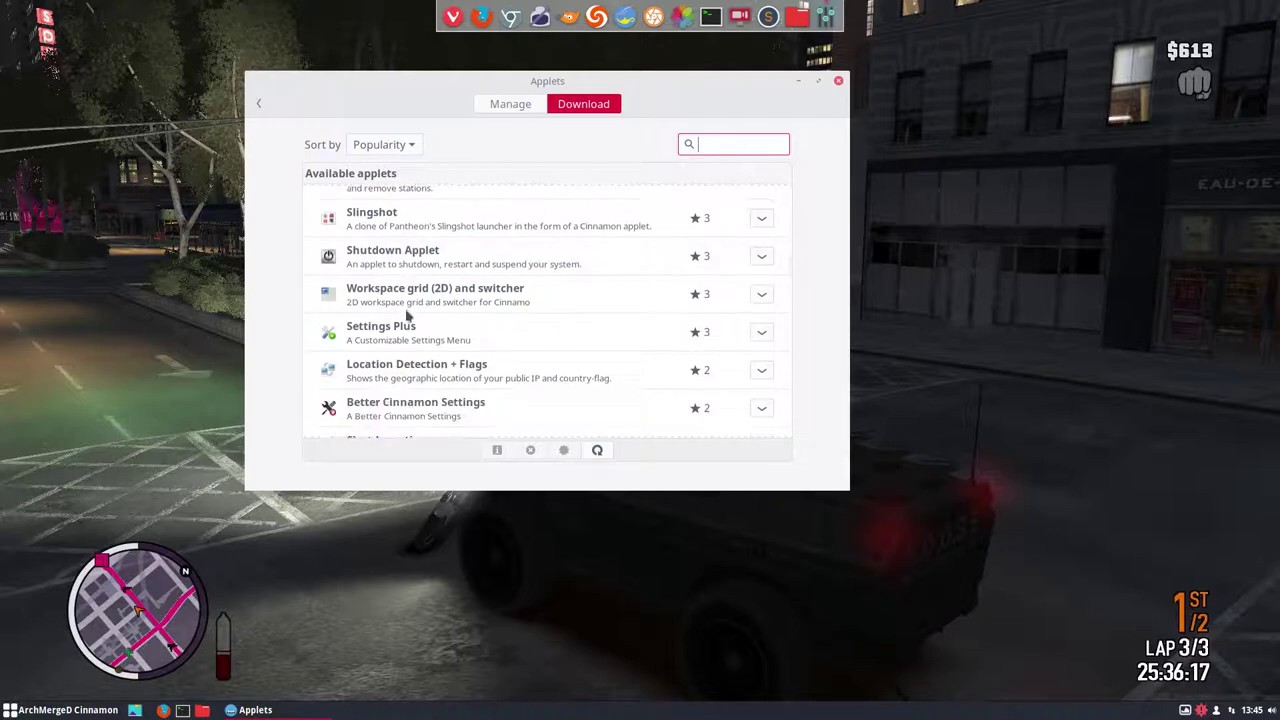
pyautogui.scroll(-1, 407, 316)
pyautogui.scroll(-1, 407, 316)
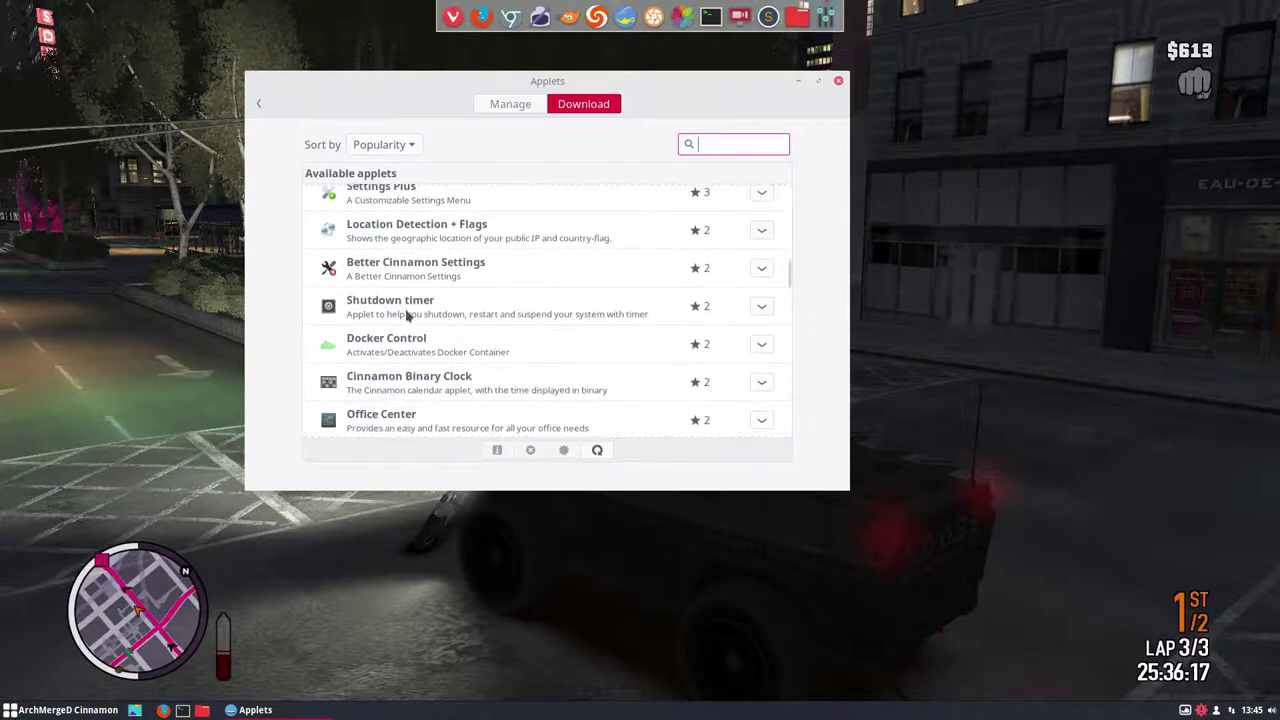
pyautogui.scroll(1, 407, 316)
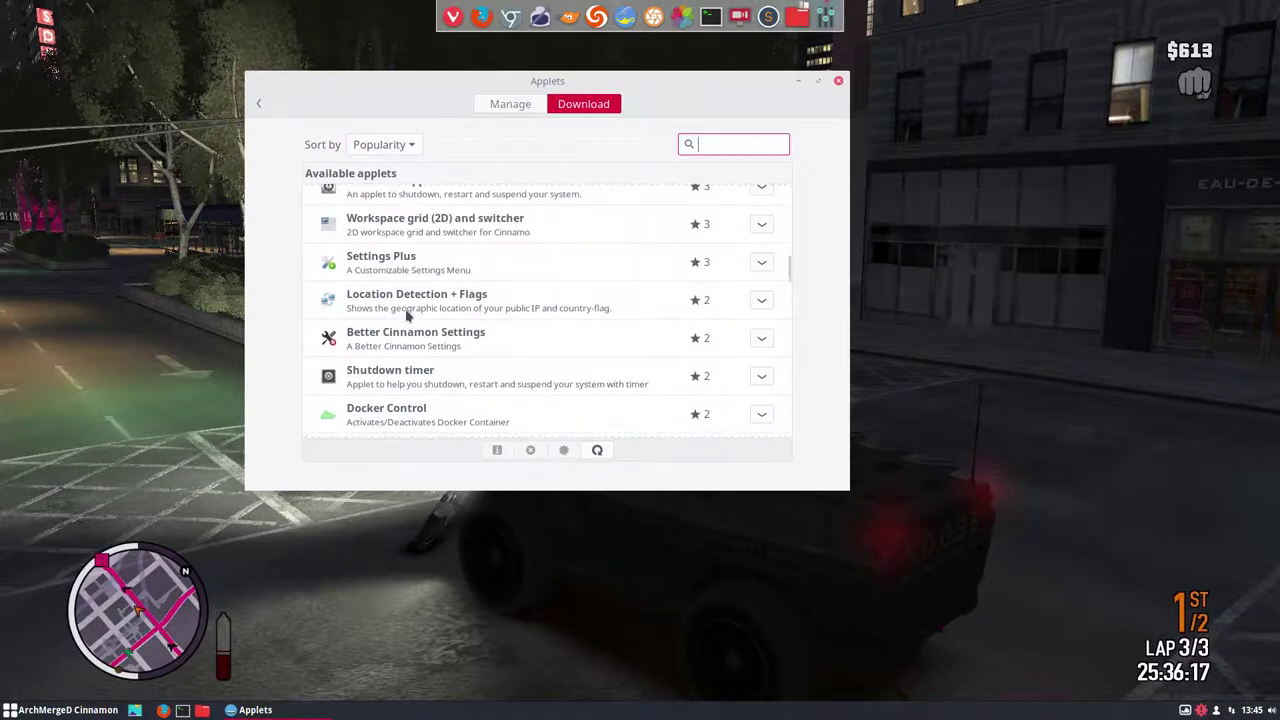
pyautogui.click(400, 258)
pyautogui.click(762, 263)
# Add the installed Settings Plus applet to the panel
pyautogui.click(513, 110)
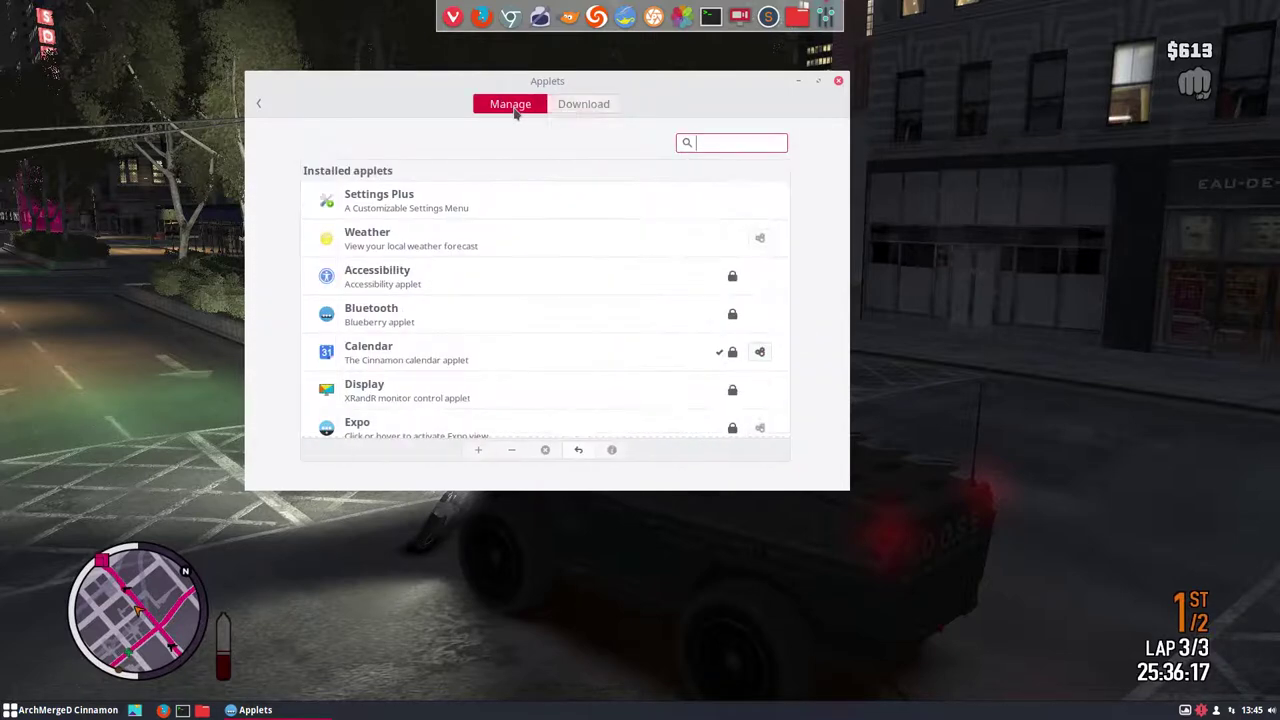
pyautogui.click(463, 193)
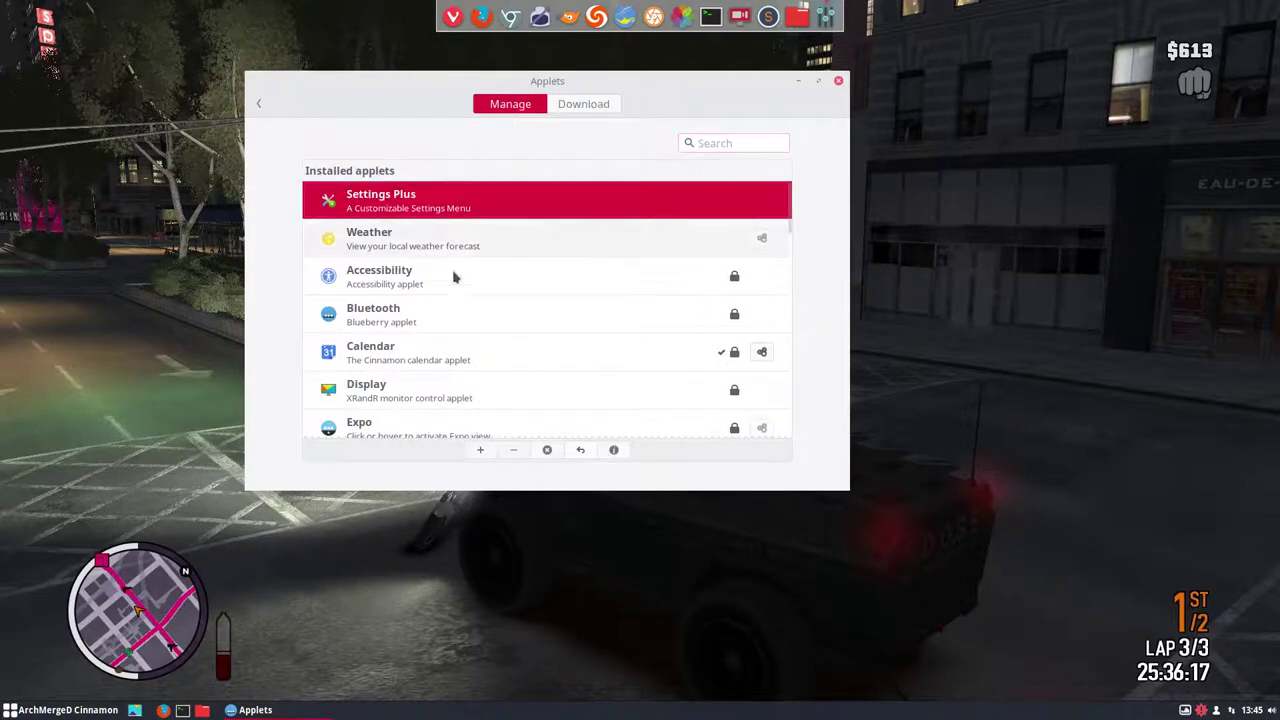
pyautogui.click(480, 450)
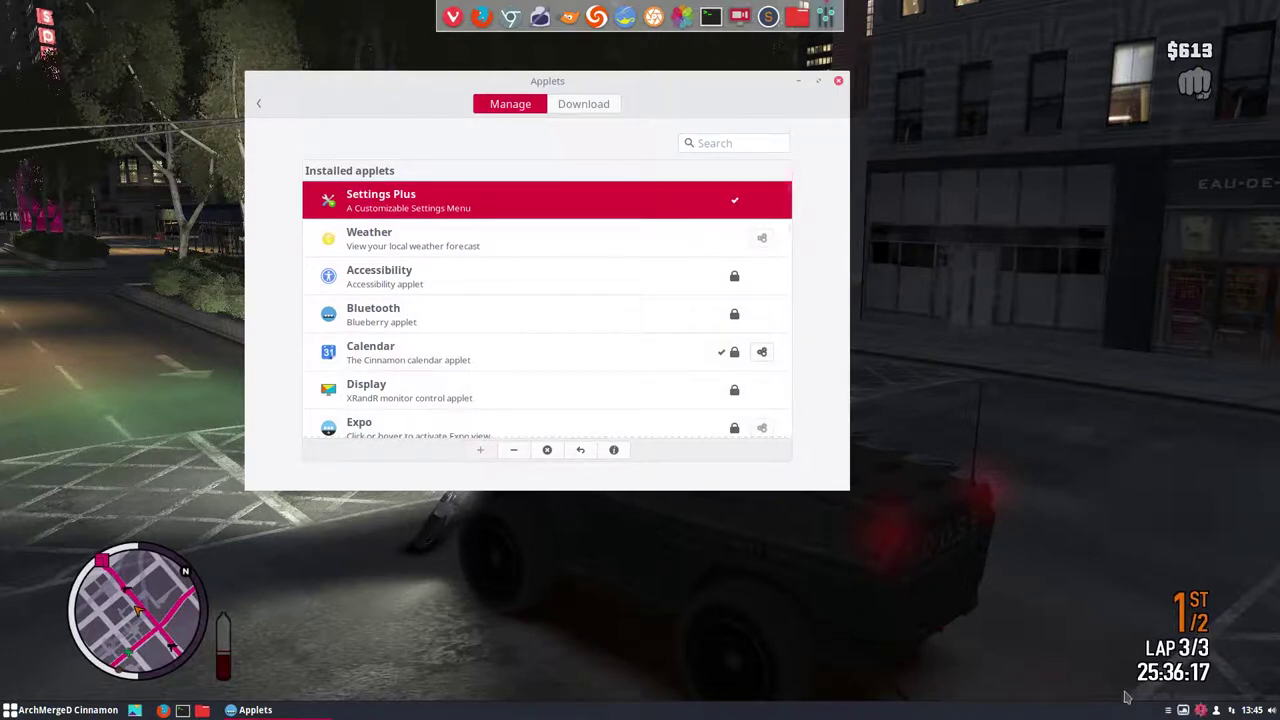
# Try to start the Mint Software Manager from the Settings Plus applet's Software group, submitting the administrative password
pyautogui.click(1170, 712)
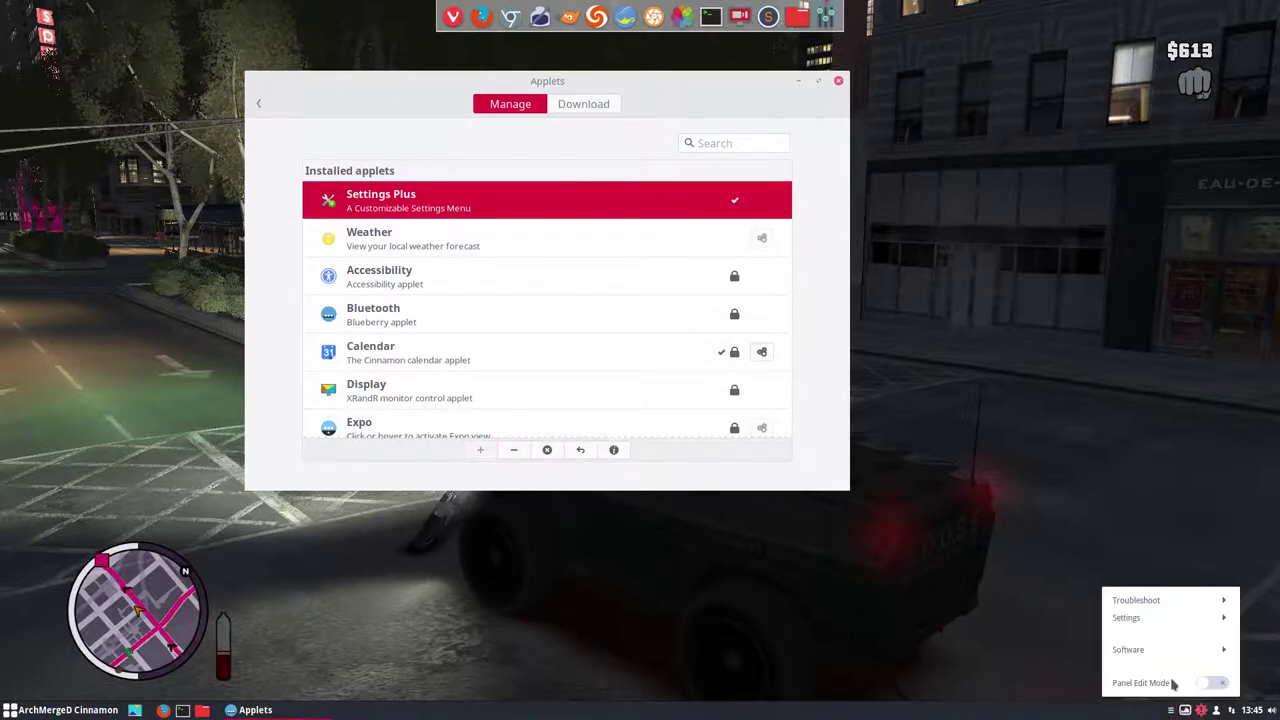
pyautogui.click(1188, 652)
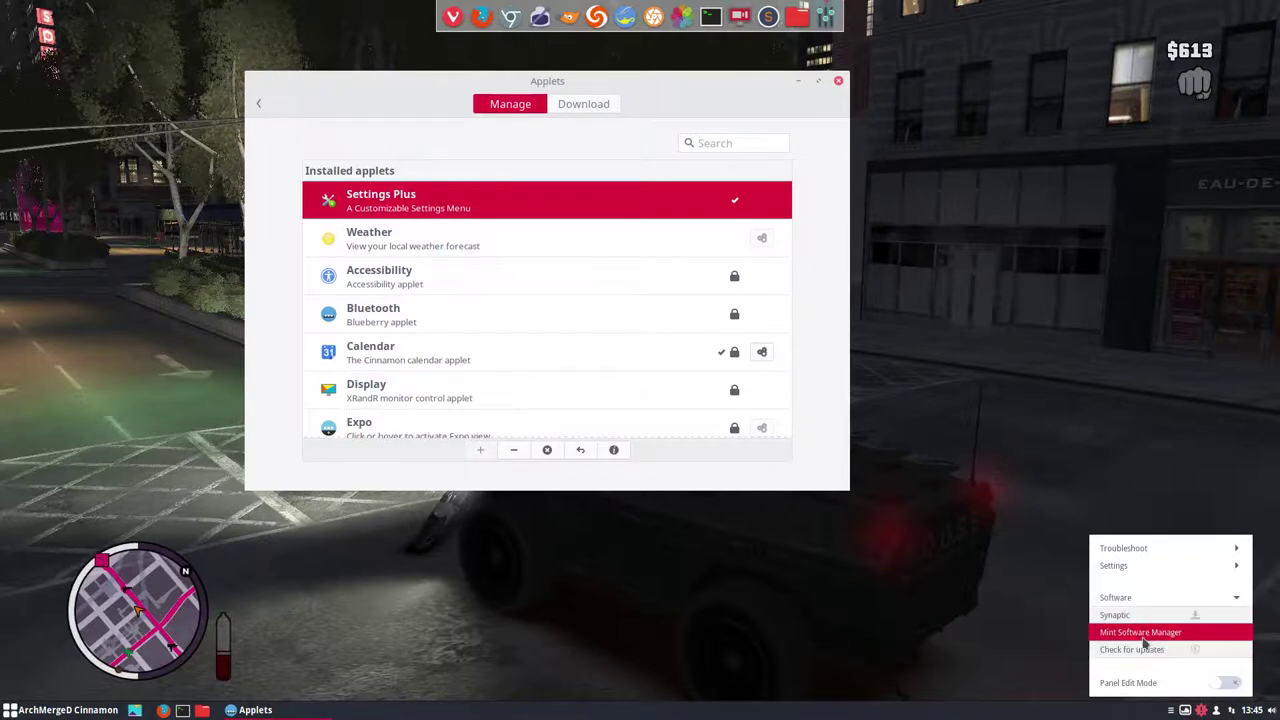
pyautogui.click(1168, 633)
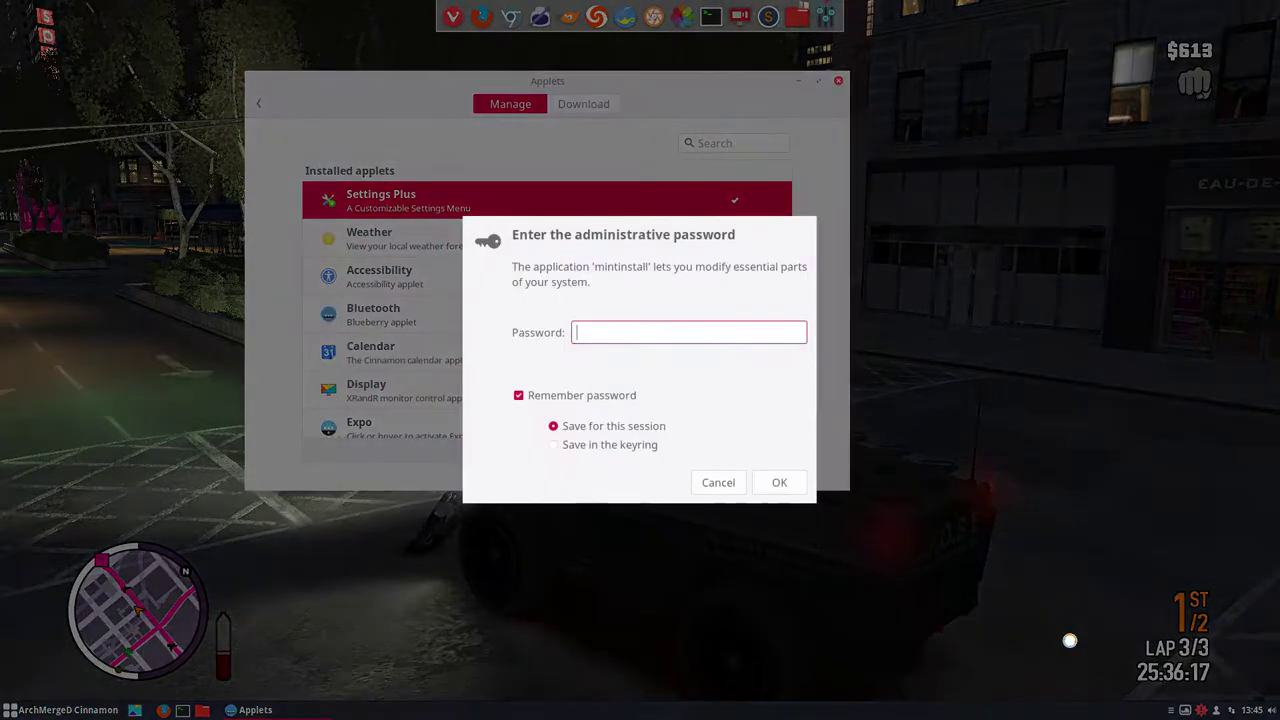
pyautogui.press('Return')
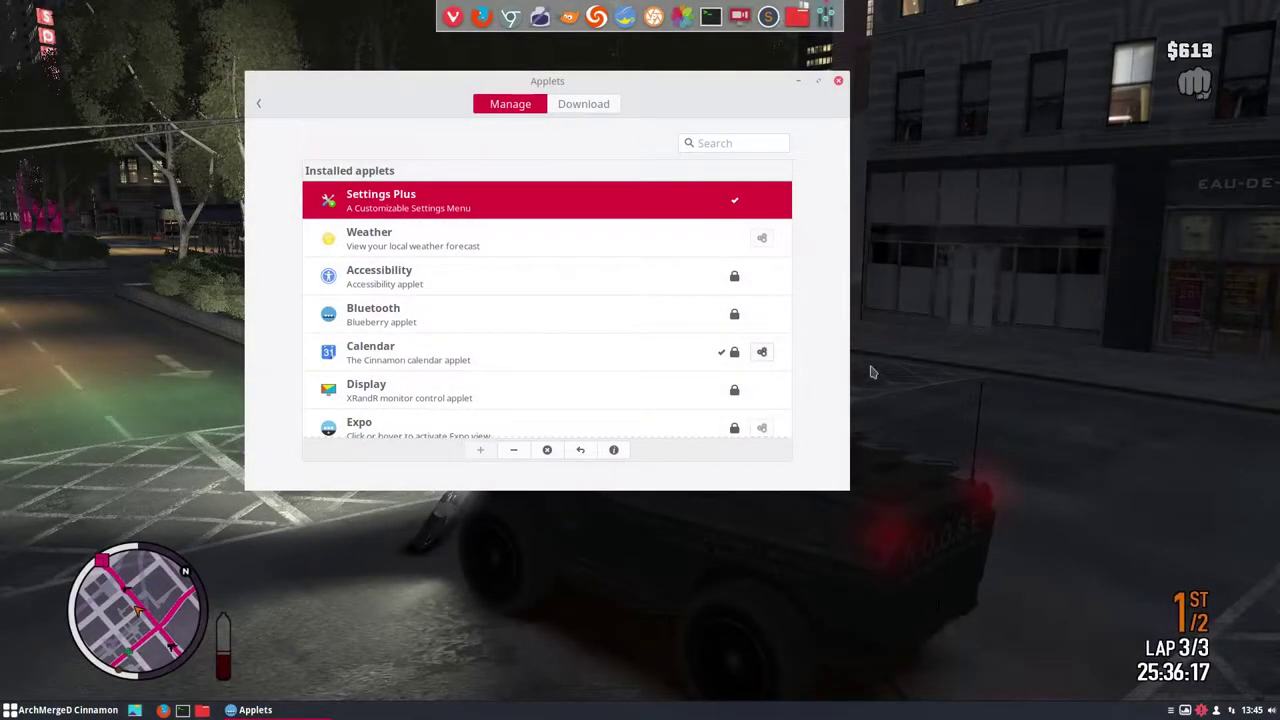
# Examine the entries in the Software and Settings groups of the Settings Plus applet
pyautogui.rightClick(1171, 711)
pyautogui.click(1170, 710)
pyautogui.click(1169, 652)
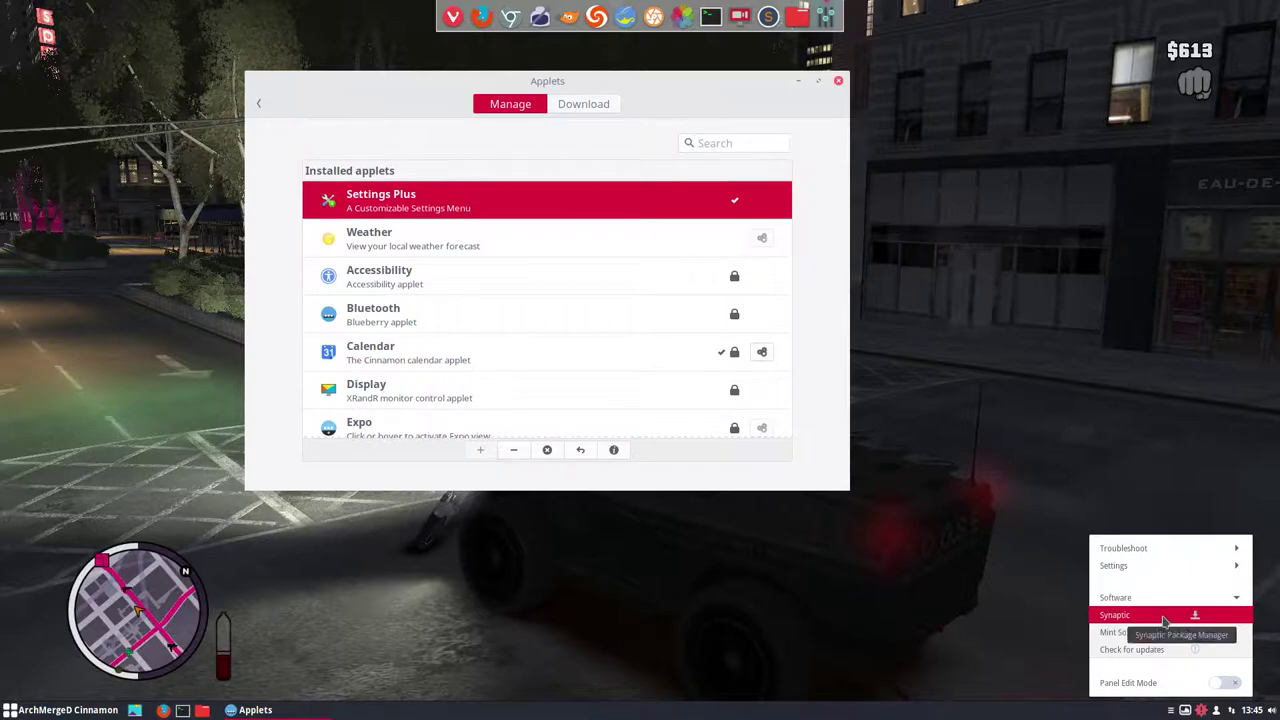
pyautogui.click(1160, 565)
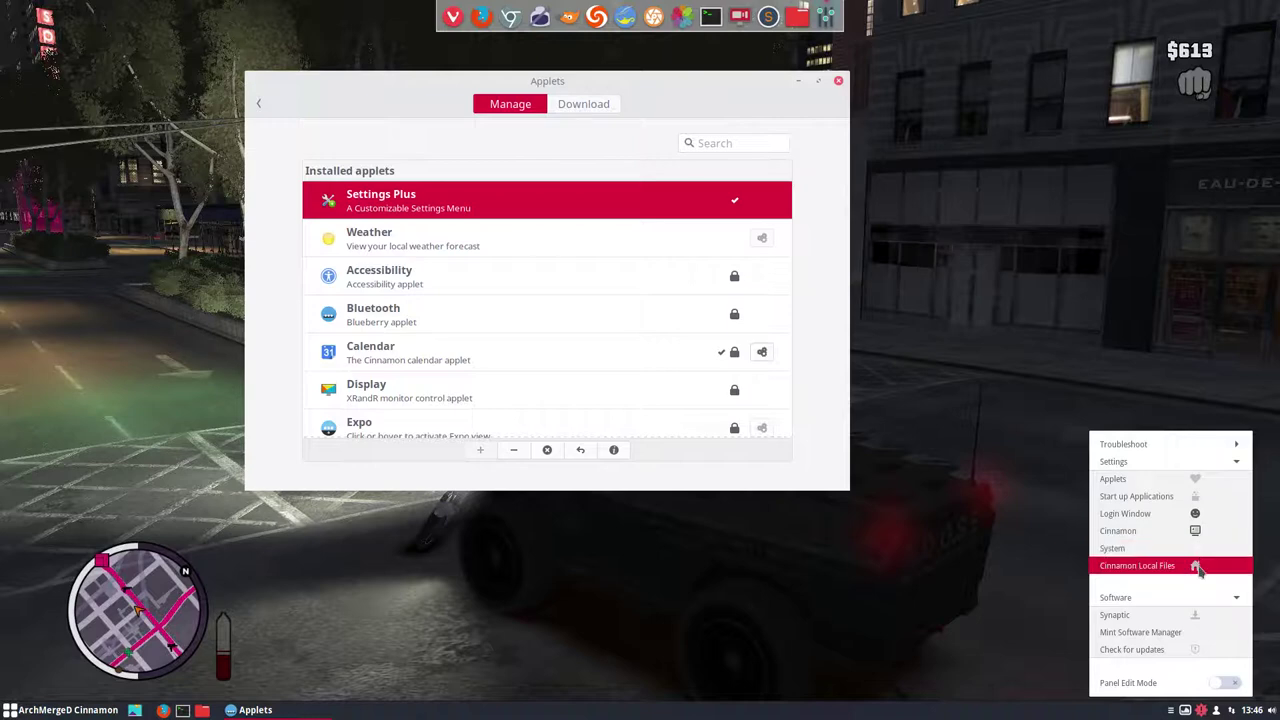
# Open the Looking Glass debugger from the Settings Plus applet's Troubleshoot group and close it
pyautogui.click(1190, 445)
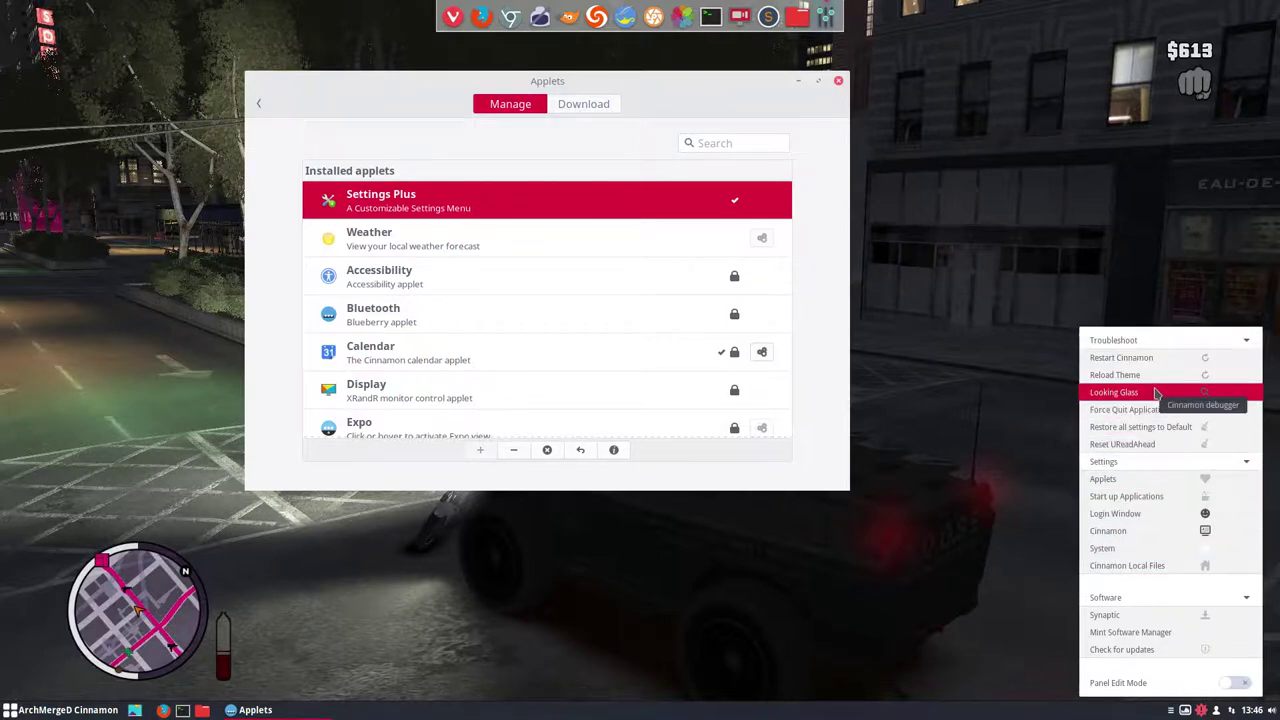
pyautogui.click(1097, 464)
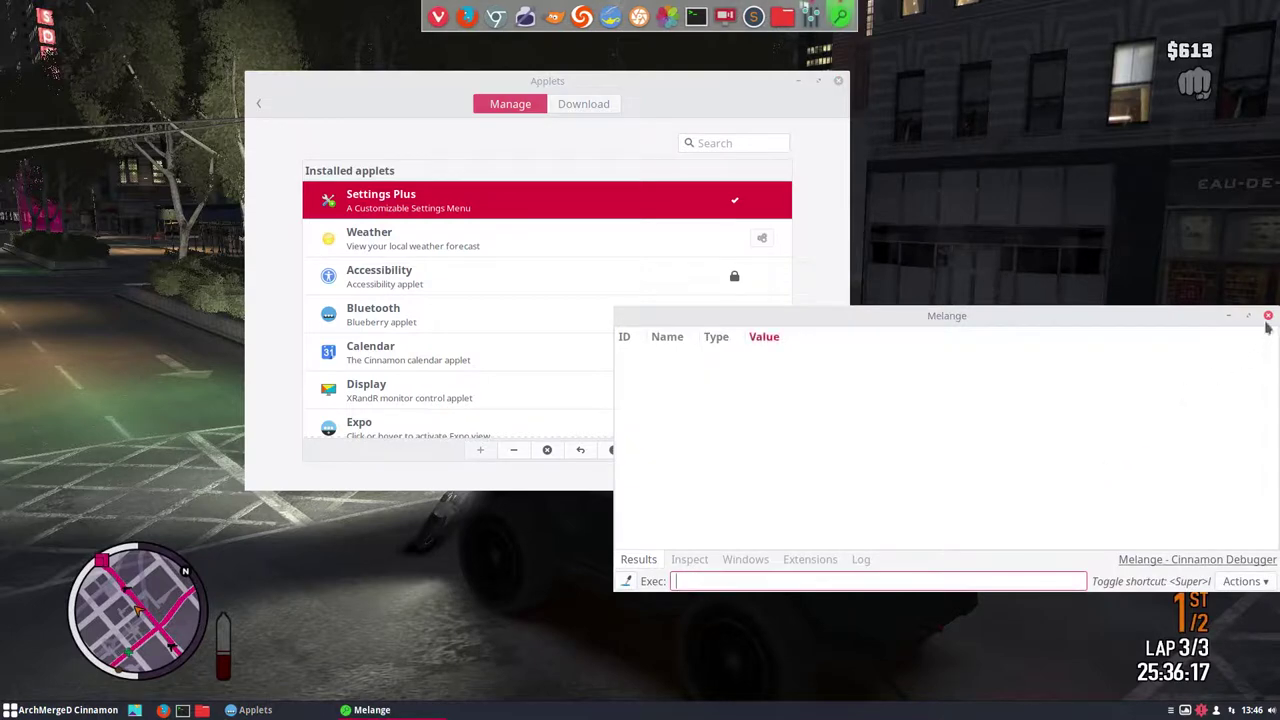
pyautogui.click(1268, 316)
# Restart Cinnamon from the Settings Plus applet's Troubleshoot group
pyautogui.click(1171, 710)
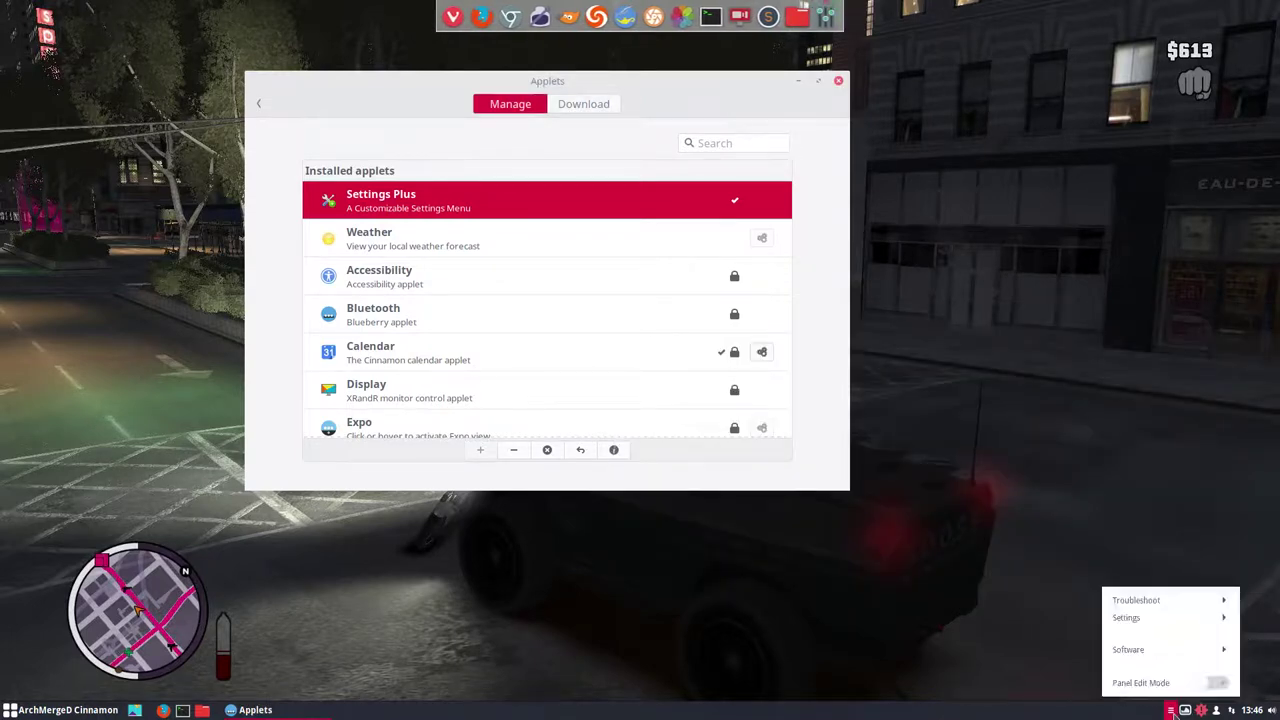
pyautogui.click(1135, 600)
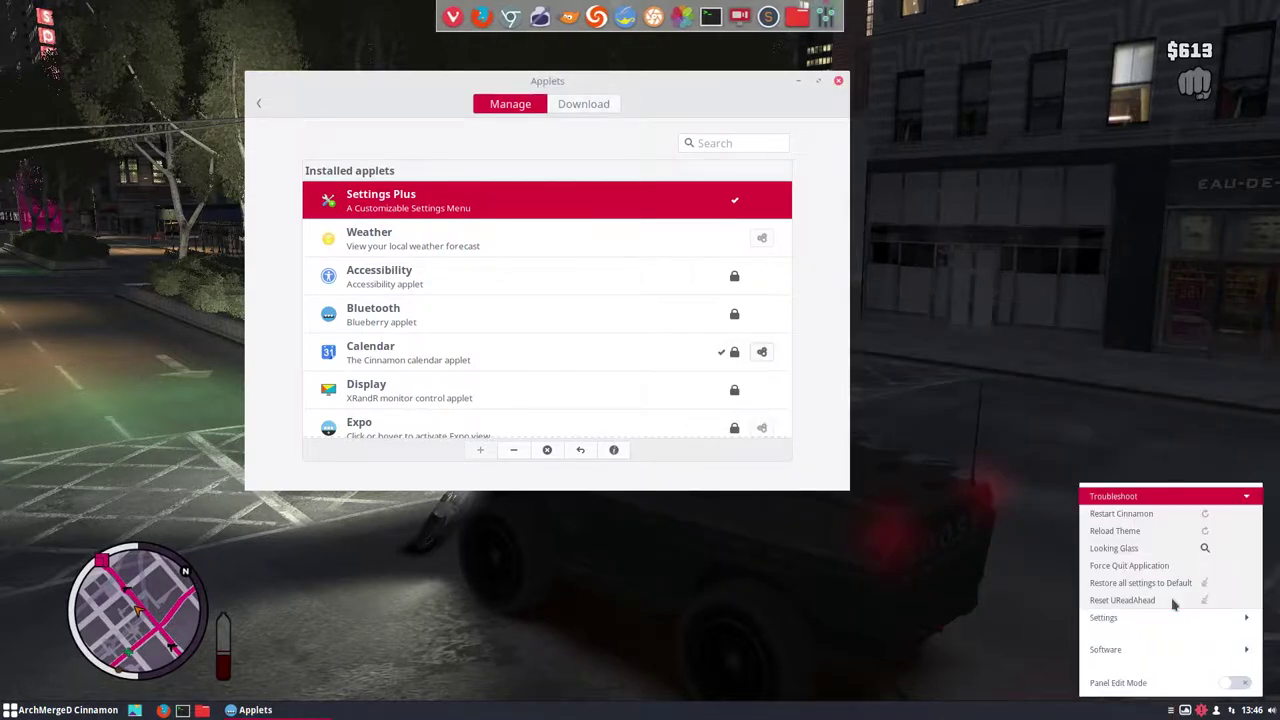
pyautogui.click(1126, 516)
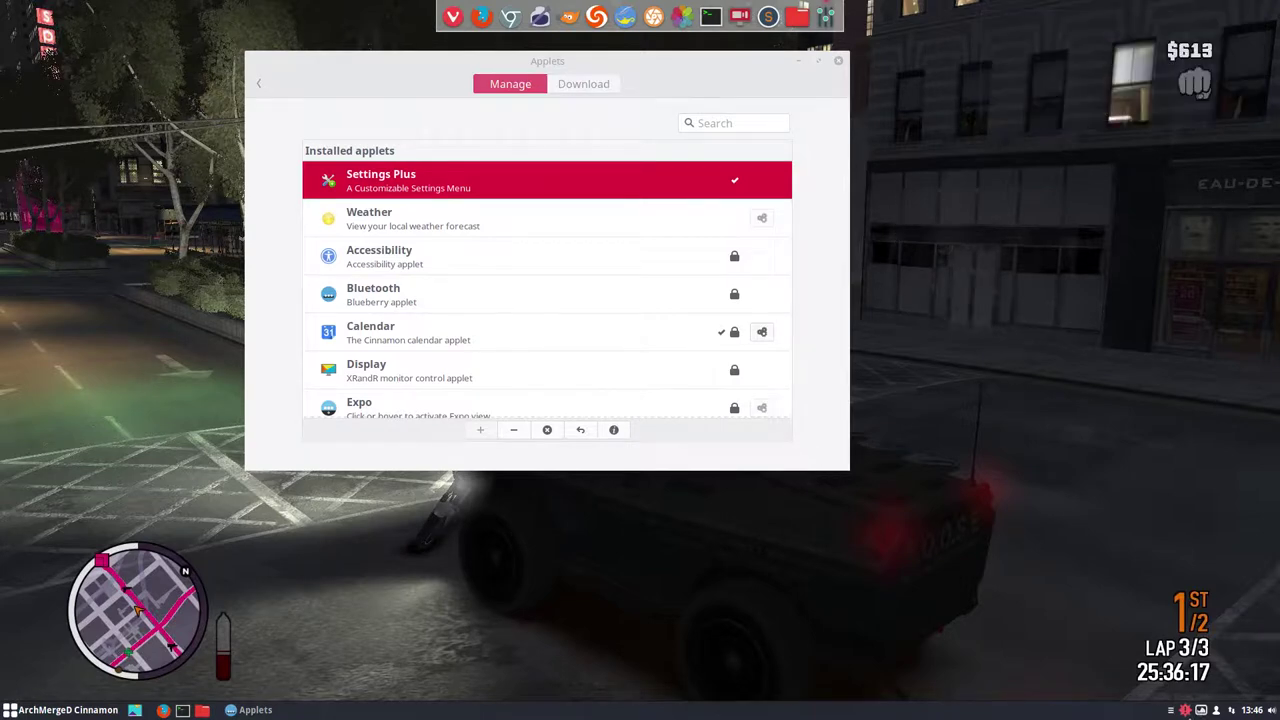
# Look up the force-quit options in the Settings Plus applet's Troubleshoot group and in the list of downloadable applets
pyautogui.click(1171, 710)
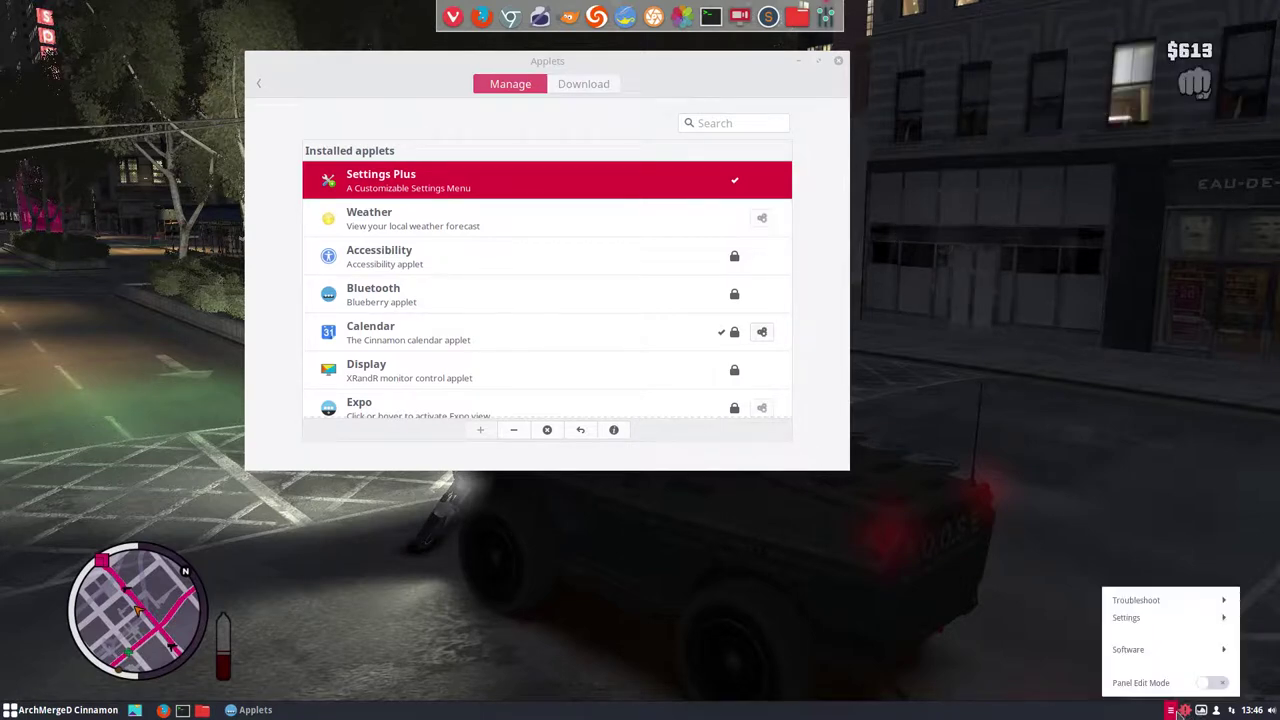
pyautogui.click(1150, 601)
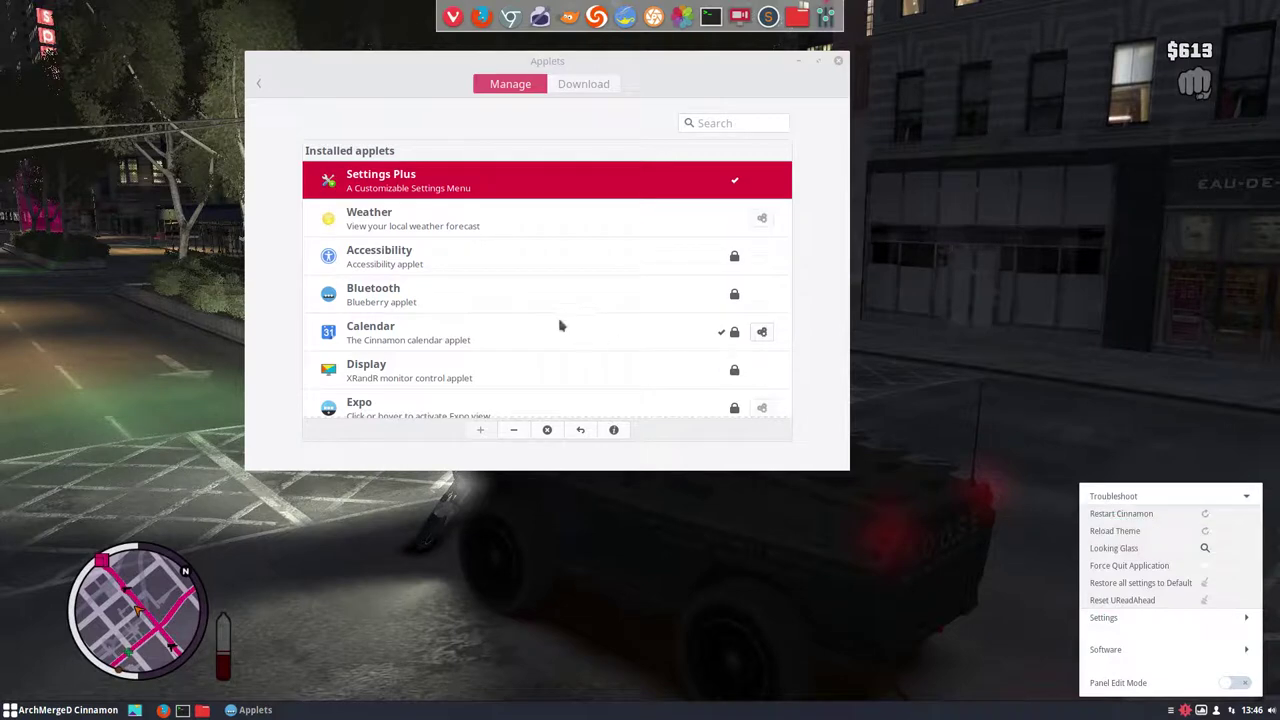
pyautogui.click(564, 100)
pyautogui.click(566, 91)
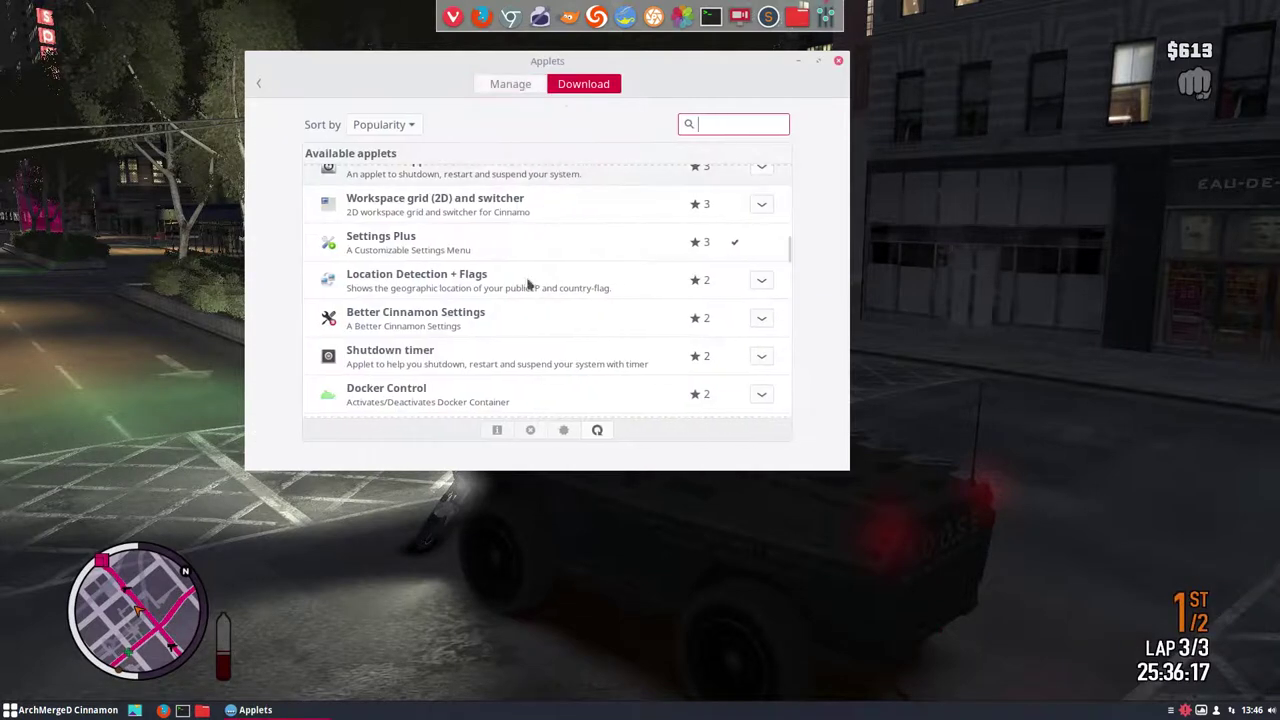
pyautogui.scroll(-1, 495, 350)
pyautogui.scroll(-3, 493, 355)
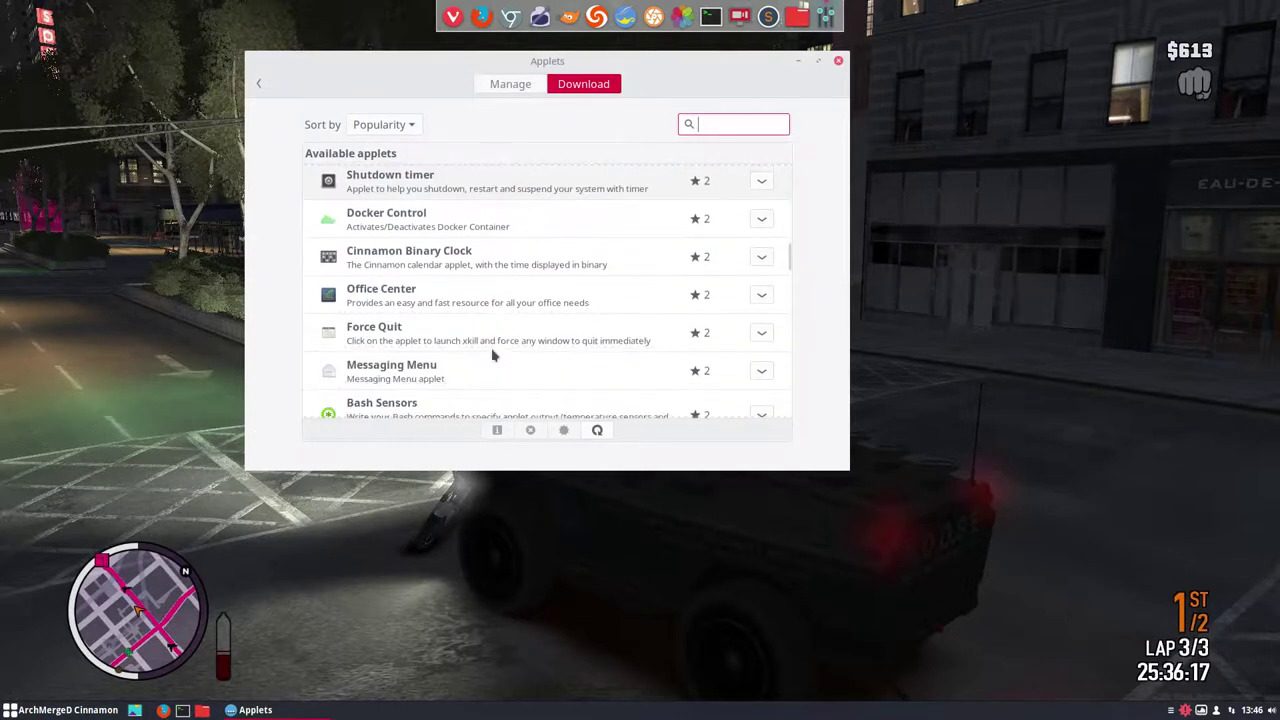
pyautogui.scroll(-3, 493, 355)
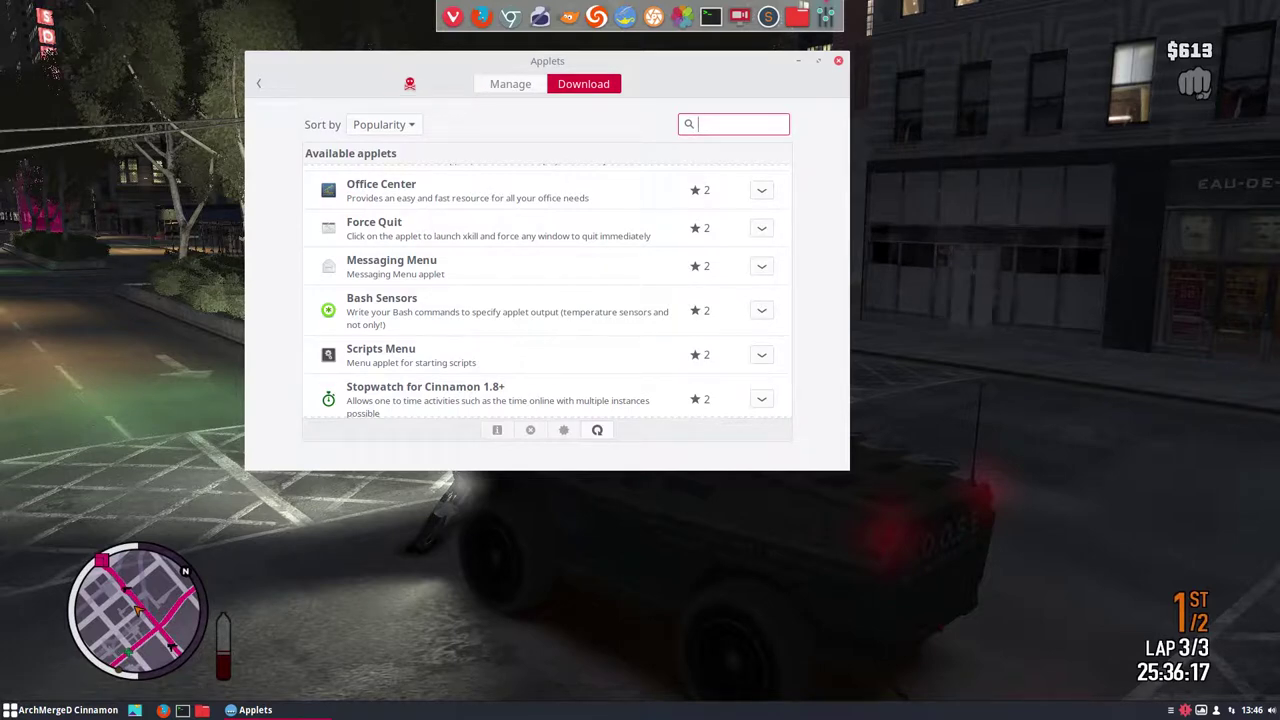
# Close the Applets window and reopen the list of downloadable applets from System Settings
pyautogui.hotkey('alt', 'F4')
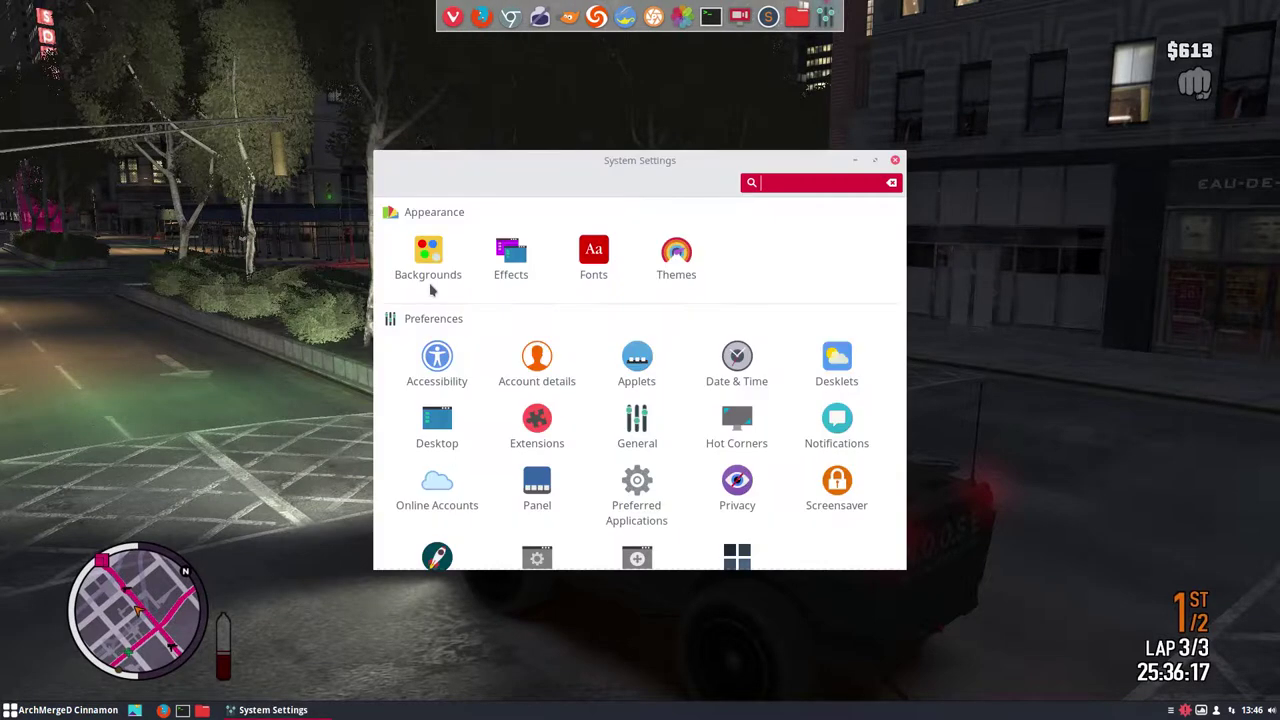
pyautogui.click(641, 363)
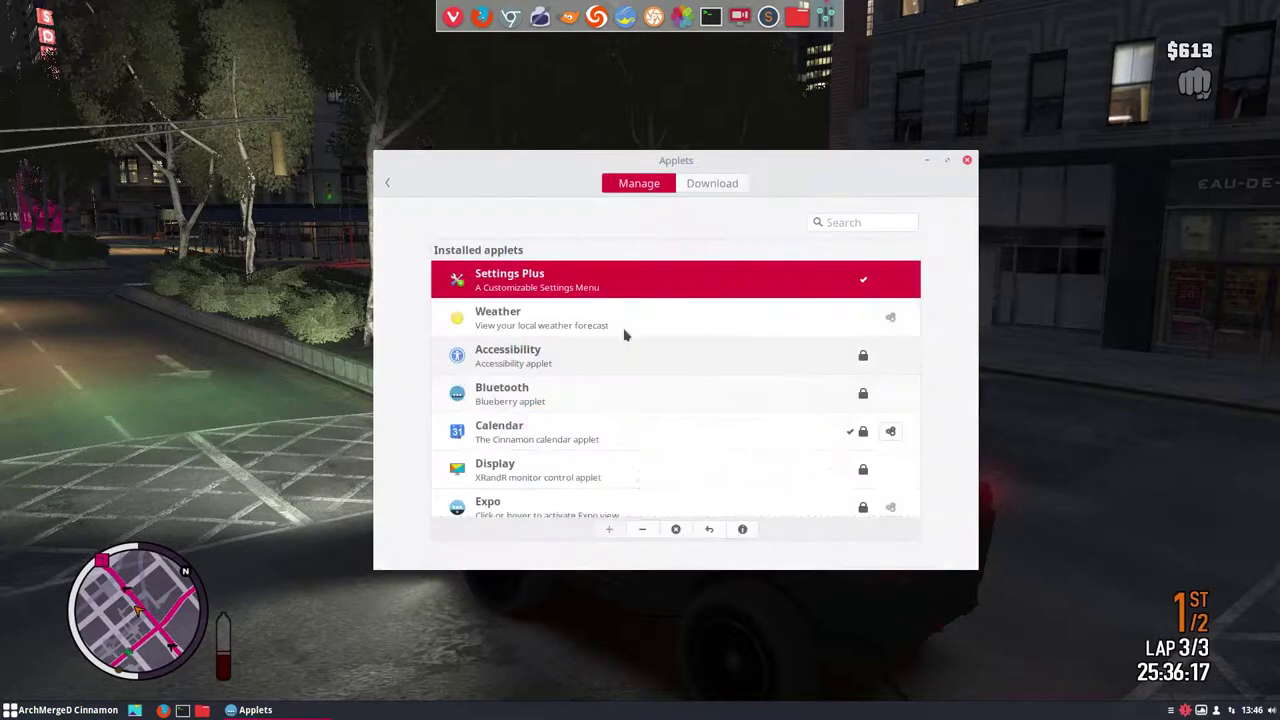
pyautogui.click(712, 186)
# Examine the downloadable applets sorted by popularity, working from the end of the list back up to the most popular ones
pyautogui.scroll(-15, 645, 365)
pyautogui.scroll(-10, 640, 385)
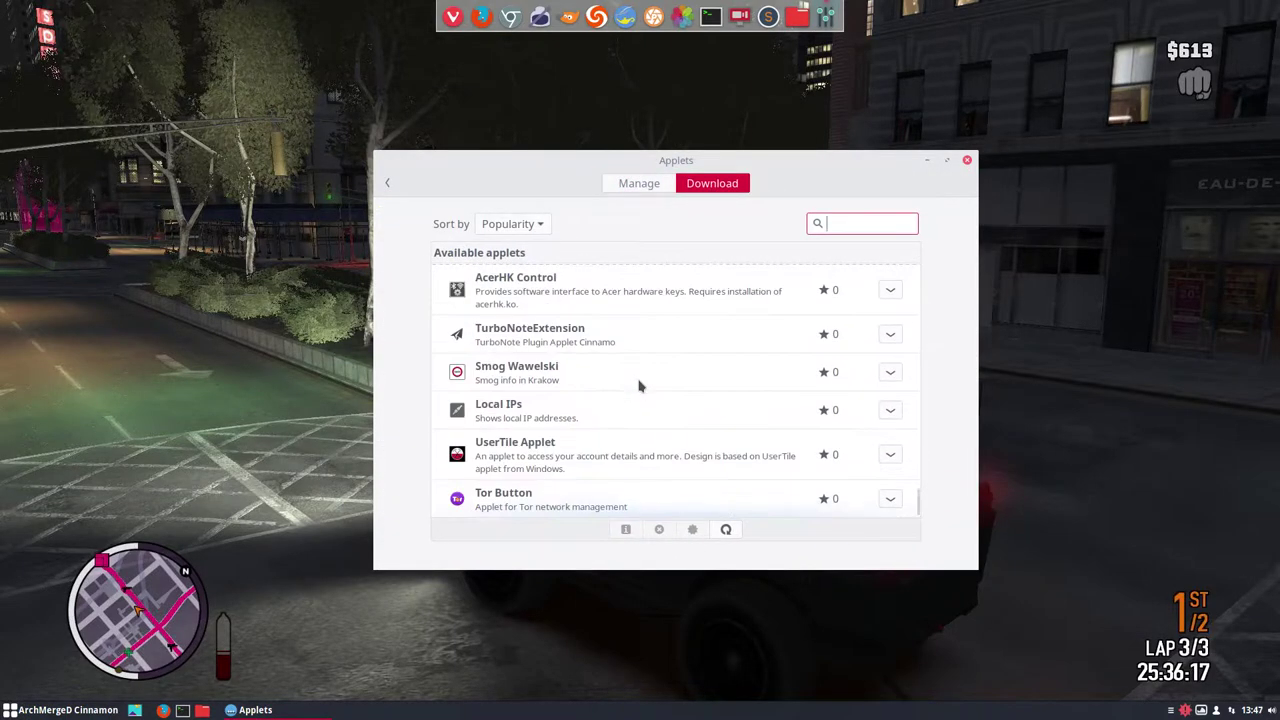
pyautogui.scroll(3, 640, 385)
pyautogui.scroll(5, 640, 385)
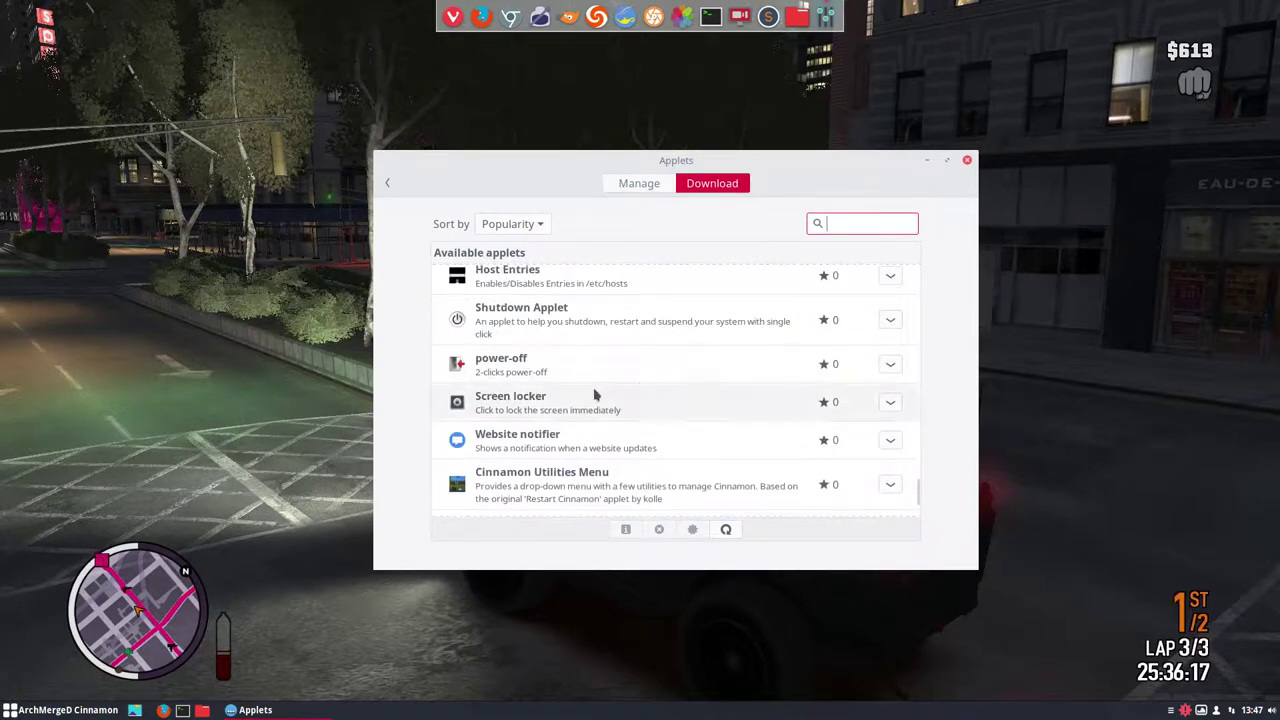
pyautogui.scroll(2, 596, 393)
pyautogui.scroll(2, 596, 393)
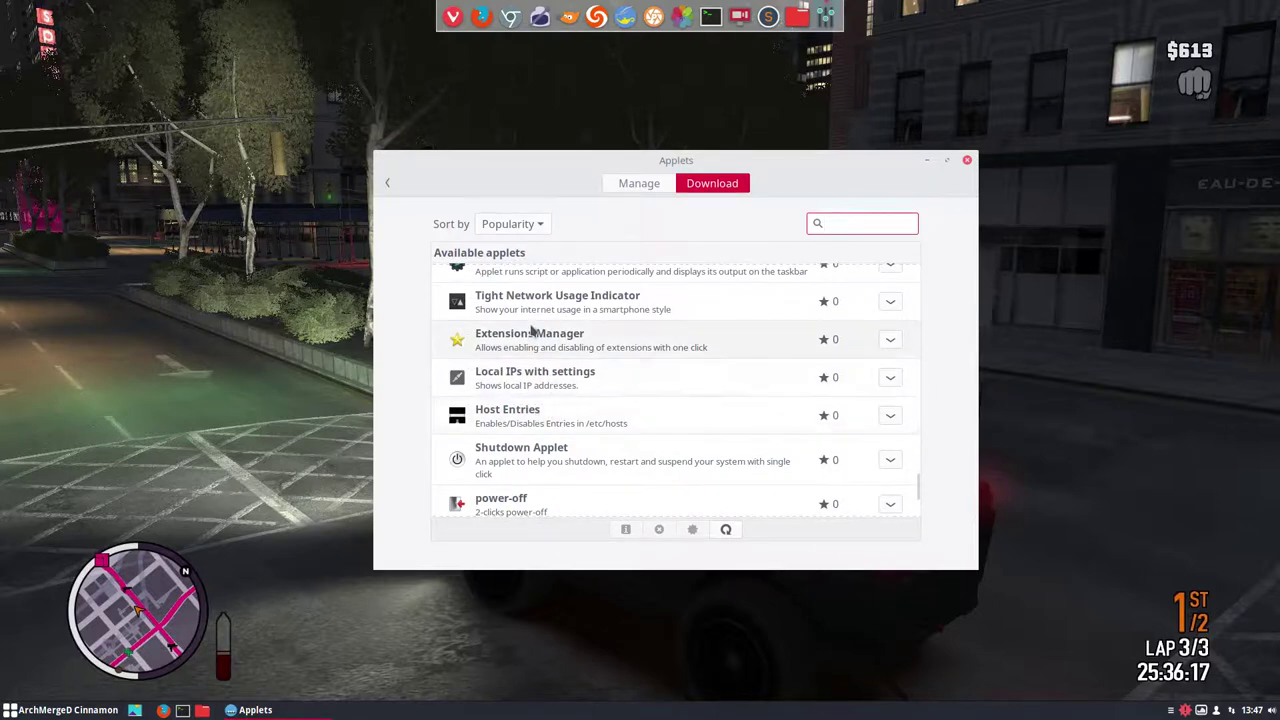
pyautogui.scroll(4, 533, 332)
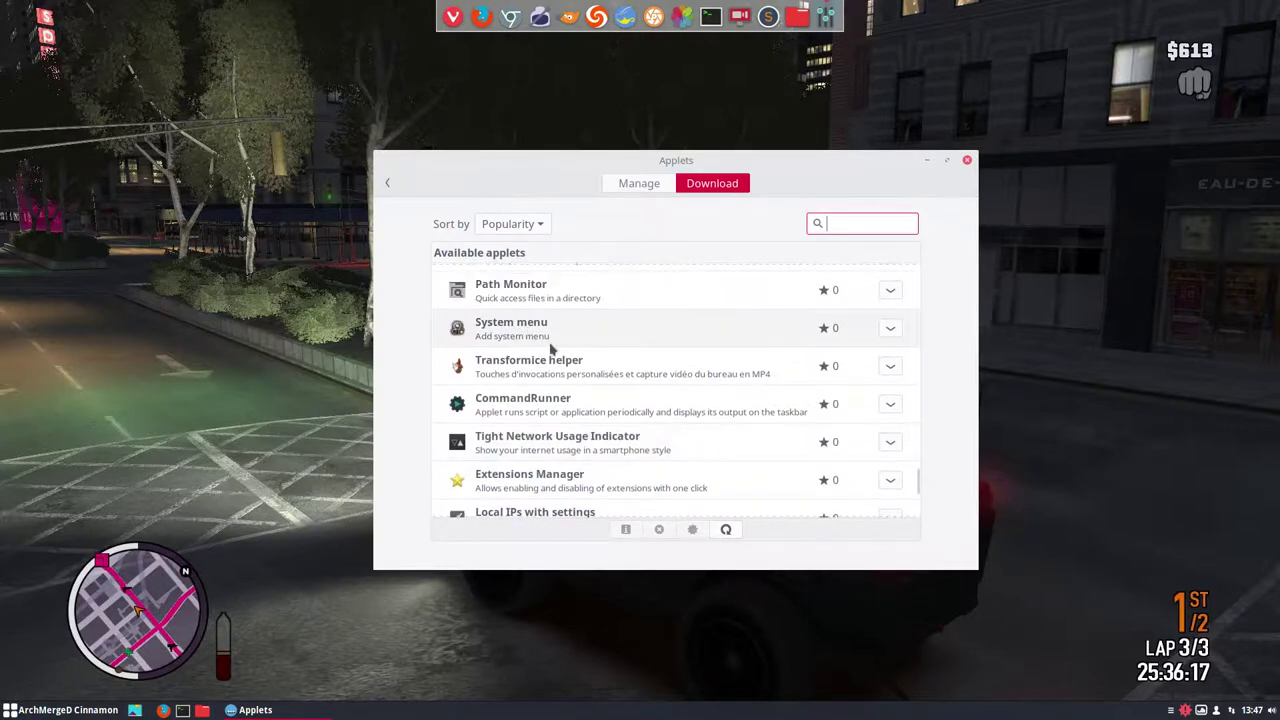
pyautogui.scroll(3, 628, 343)
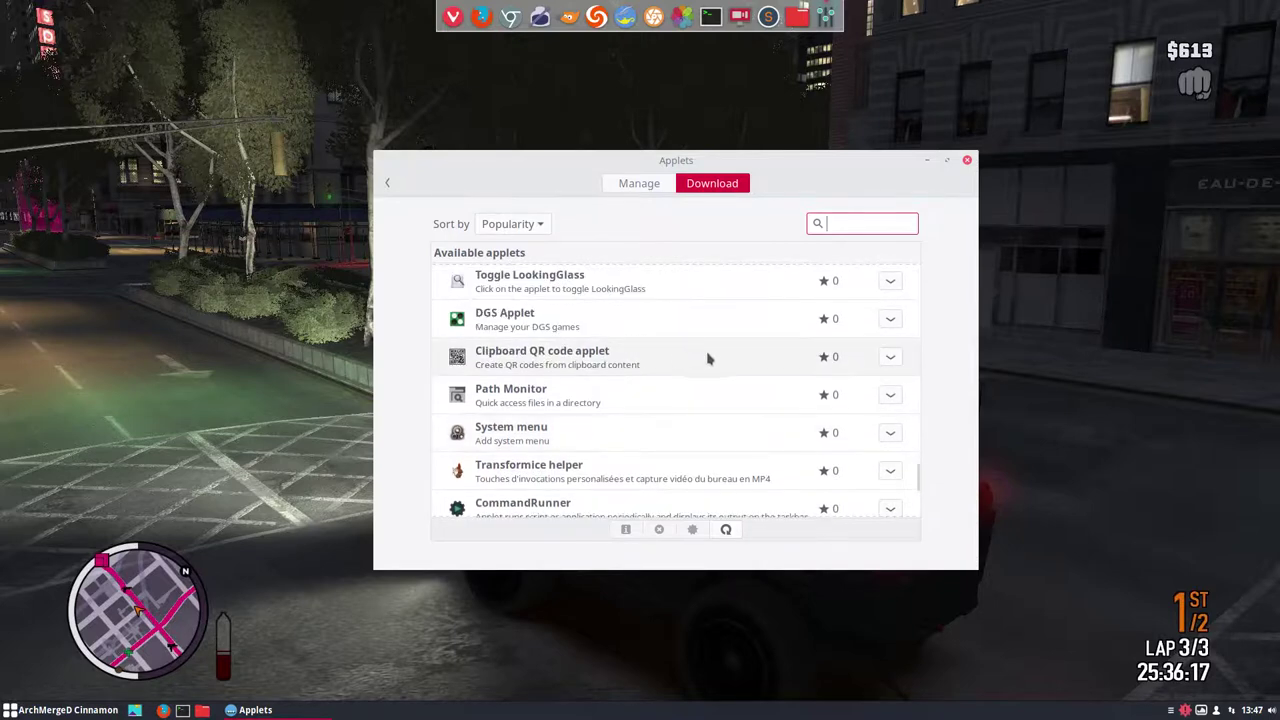
pyautogui.scroll(6, 720, 360)
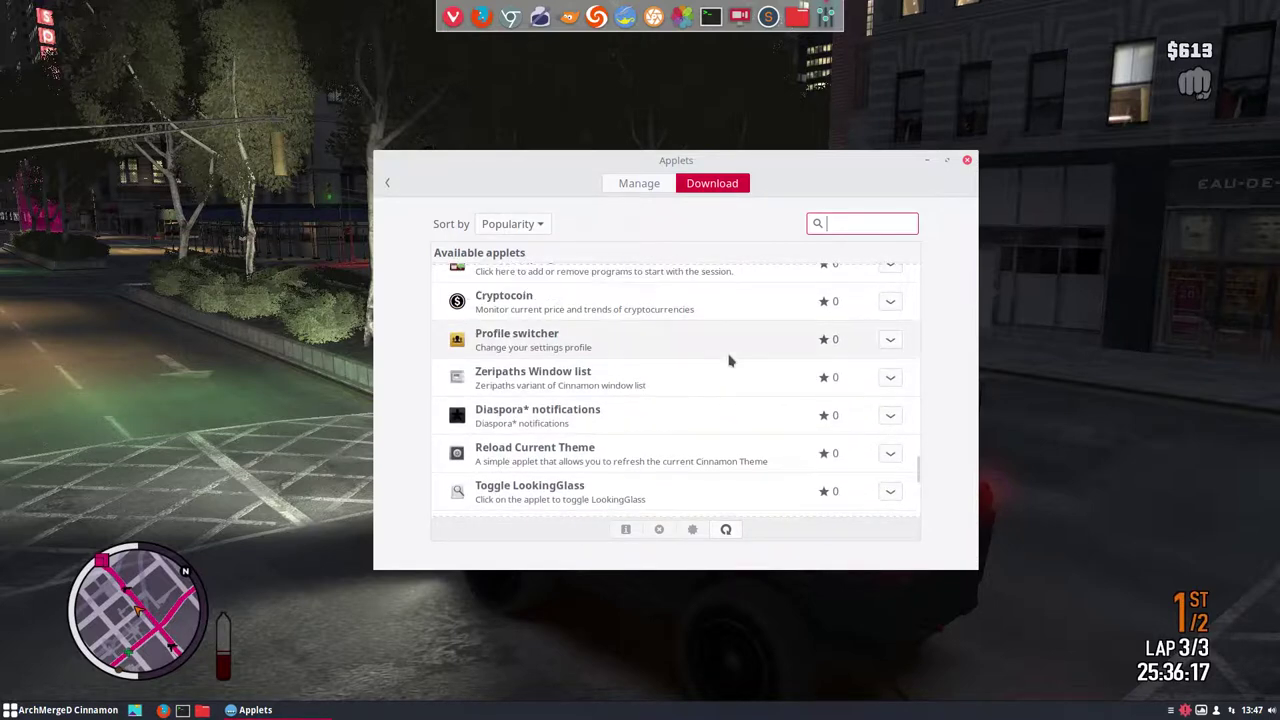
pyautogui.scroll(3, 729, 361)
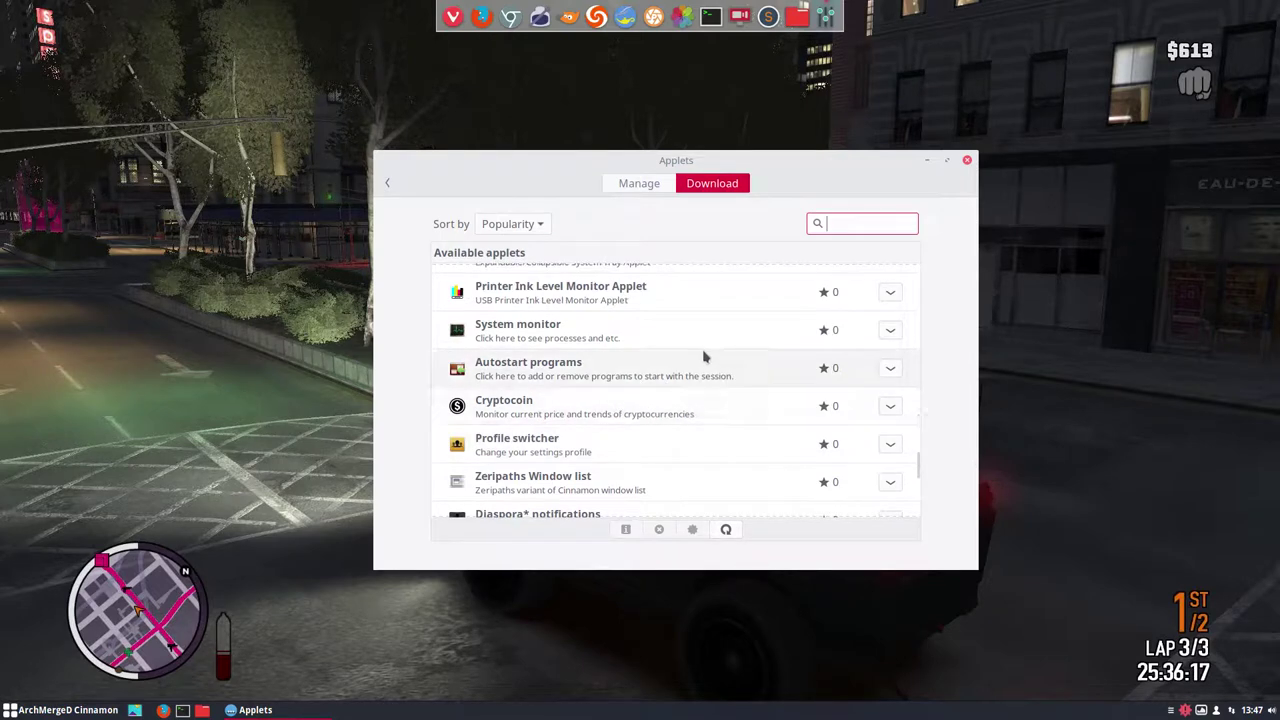
pyautogui.scroll(2, 704, 357)
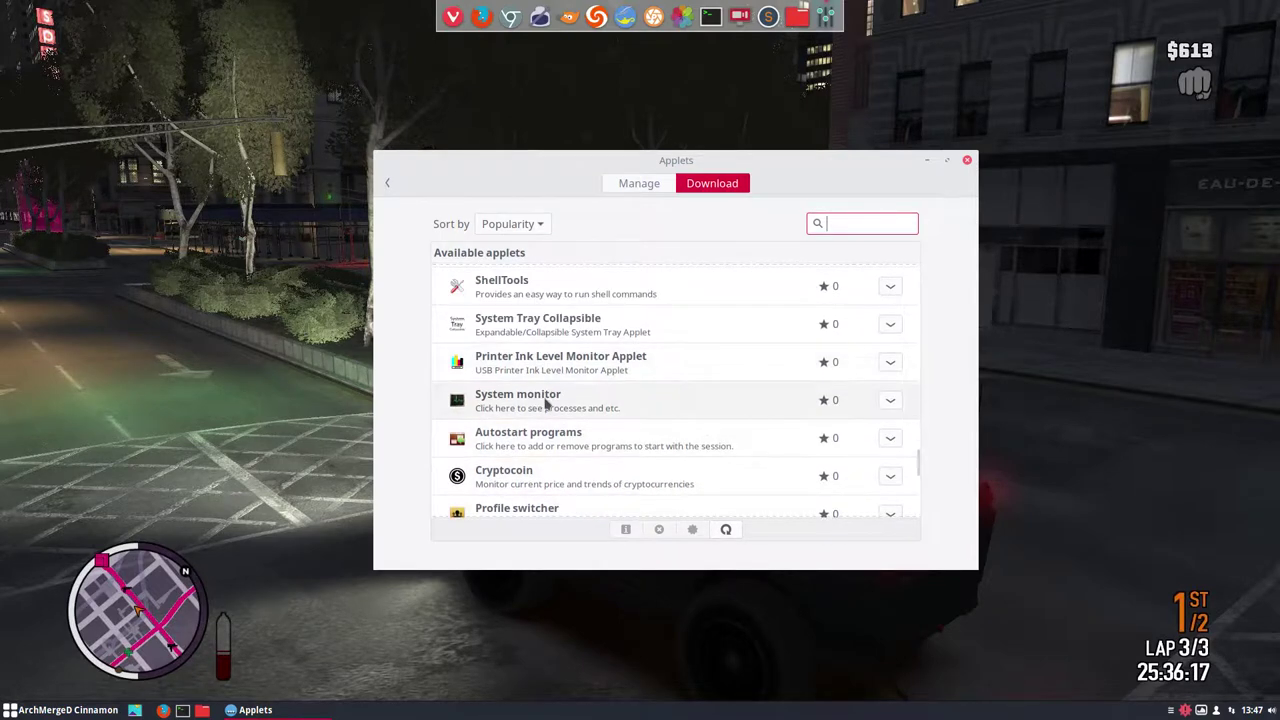
pyautogui.scroll(2, 613, 401)
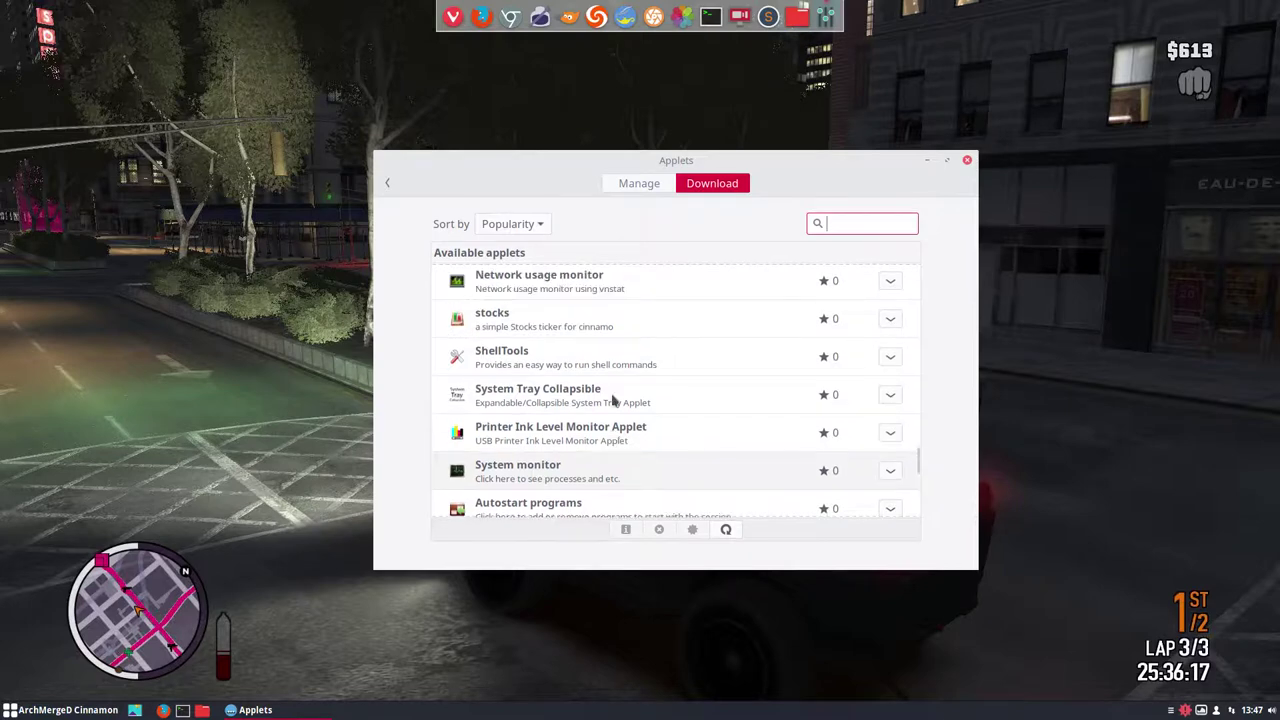
pyautogui.scroll(2, 613, 401)
pyautogui.scroll(3, 613, 401)
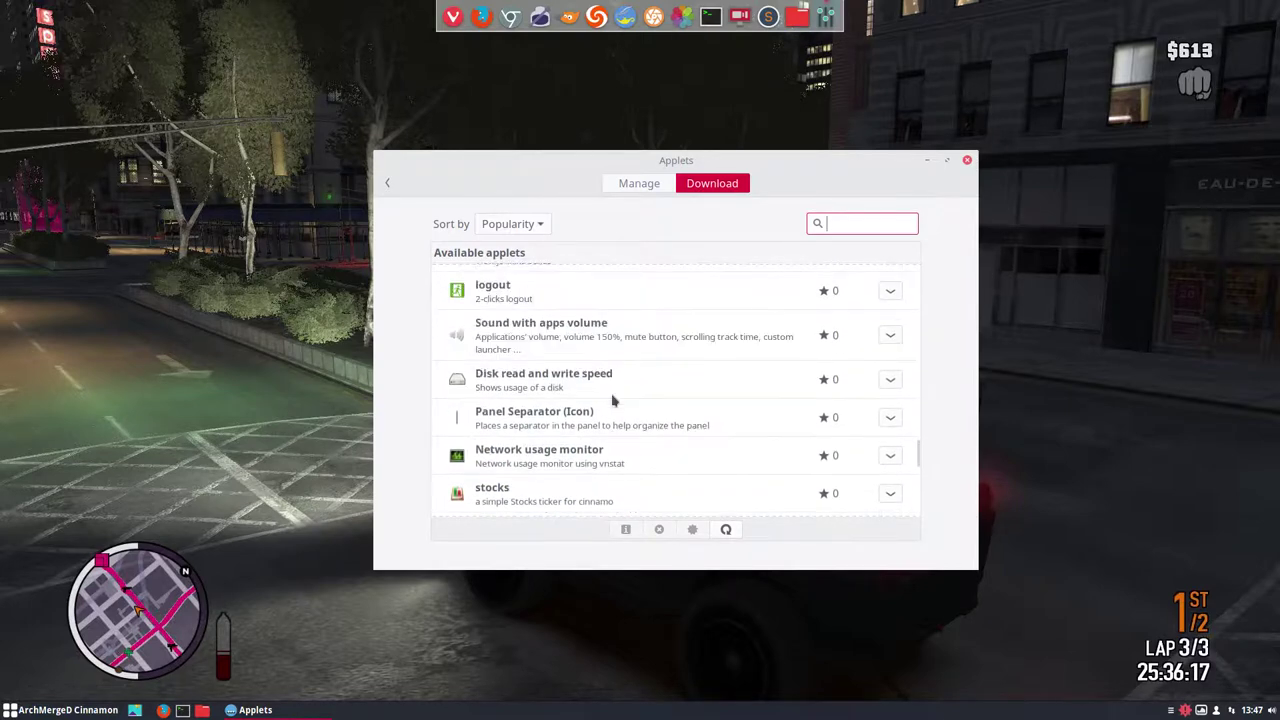
pyautogui.scroll(2, 613, 401)
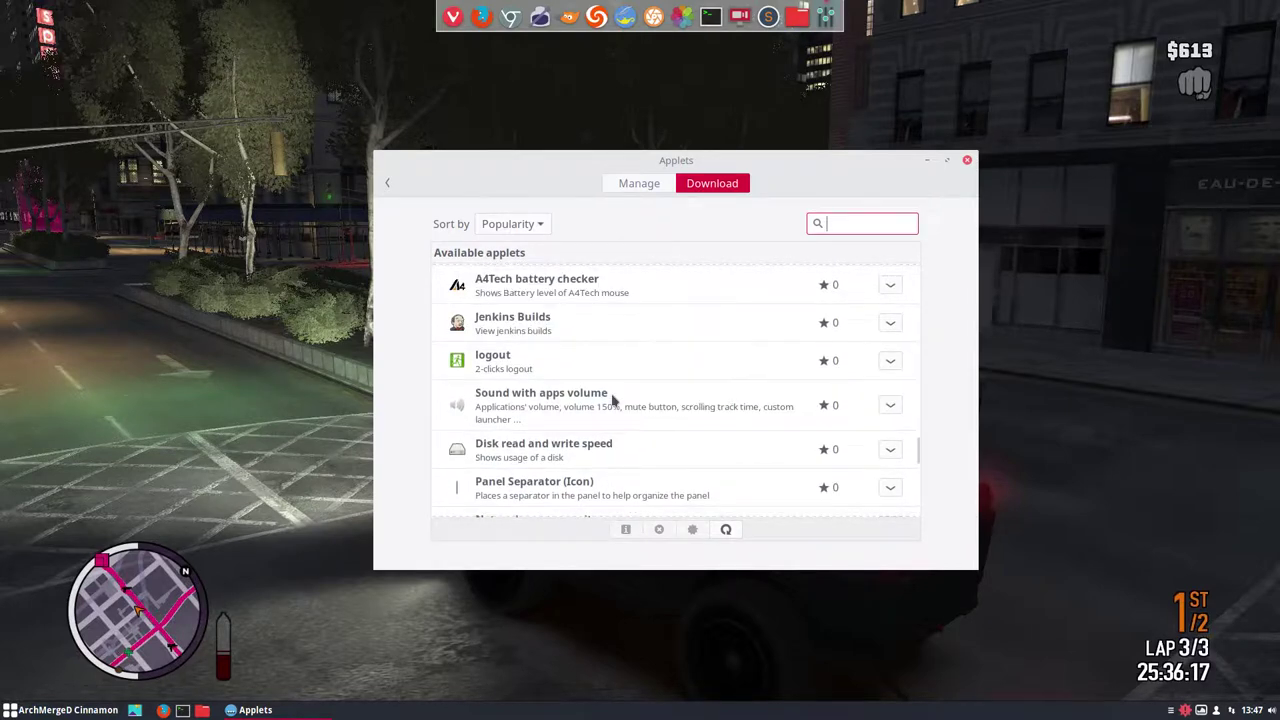
pyautogui.scroll(1, 610, 400)
pyautogui.scroll(1, 595, 399)
pyautogui.scroll(2, 597, 397)
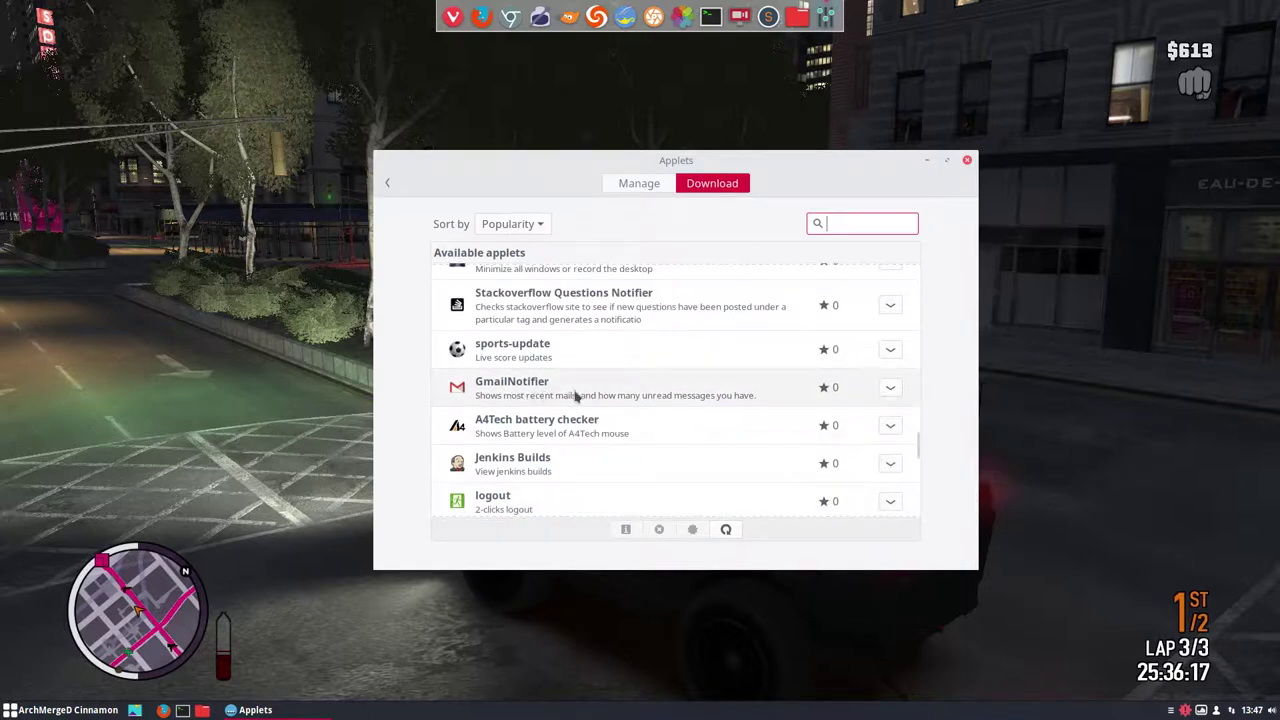
pyautogui.scroll(5, 575, 397)
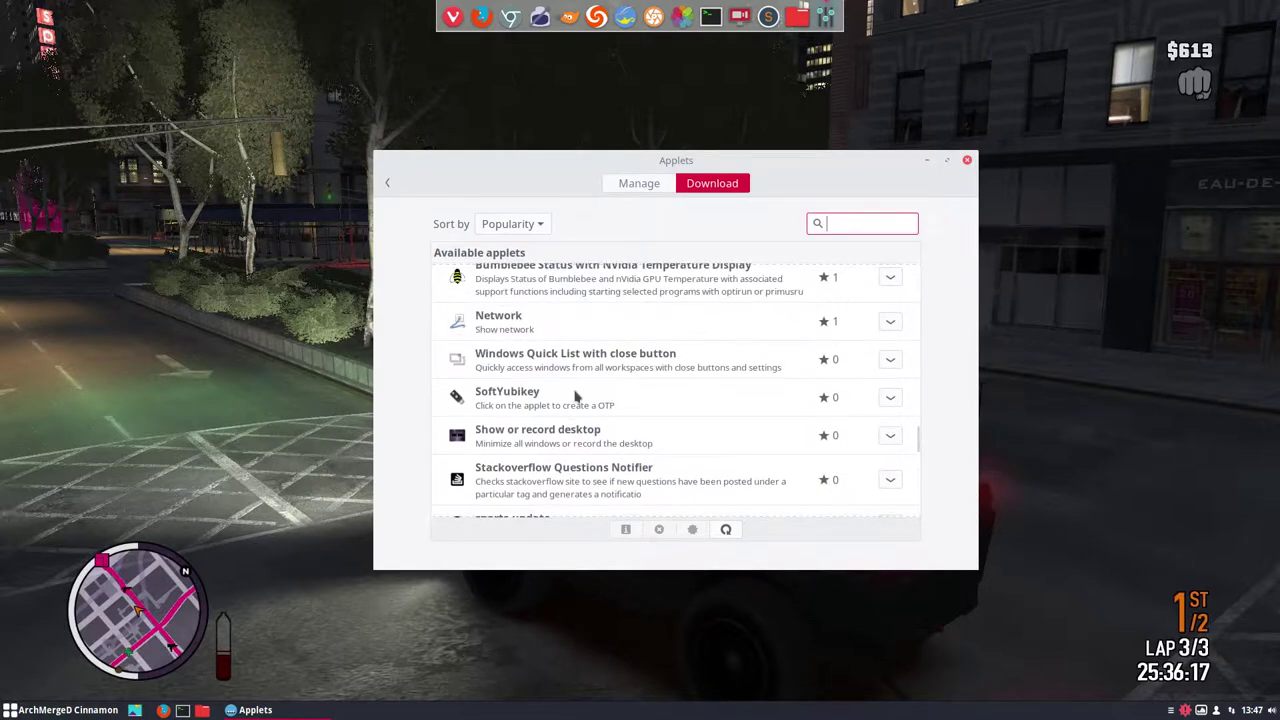
pyautogui.scroll(5, 575, 397)
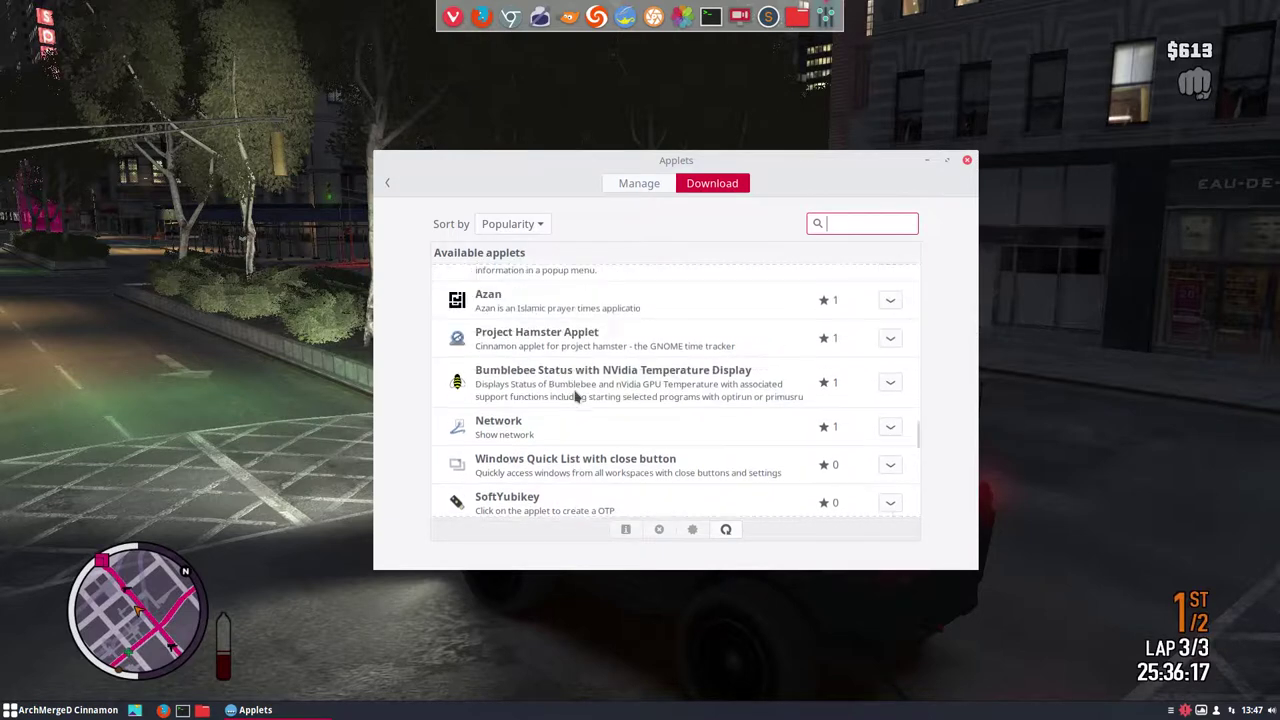
pyautogui.scroll(2, 575, 397)
pyautogui.scroll(3, 575, 397)
pyautogui.scroll(8, 575, 397)
pyautogui.scroll(4, 575, 397)
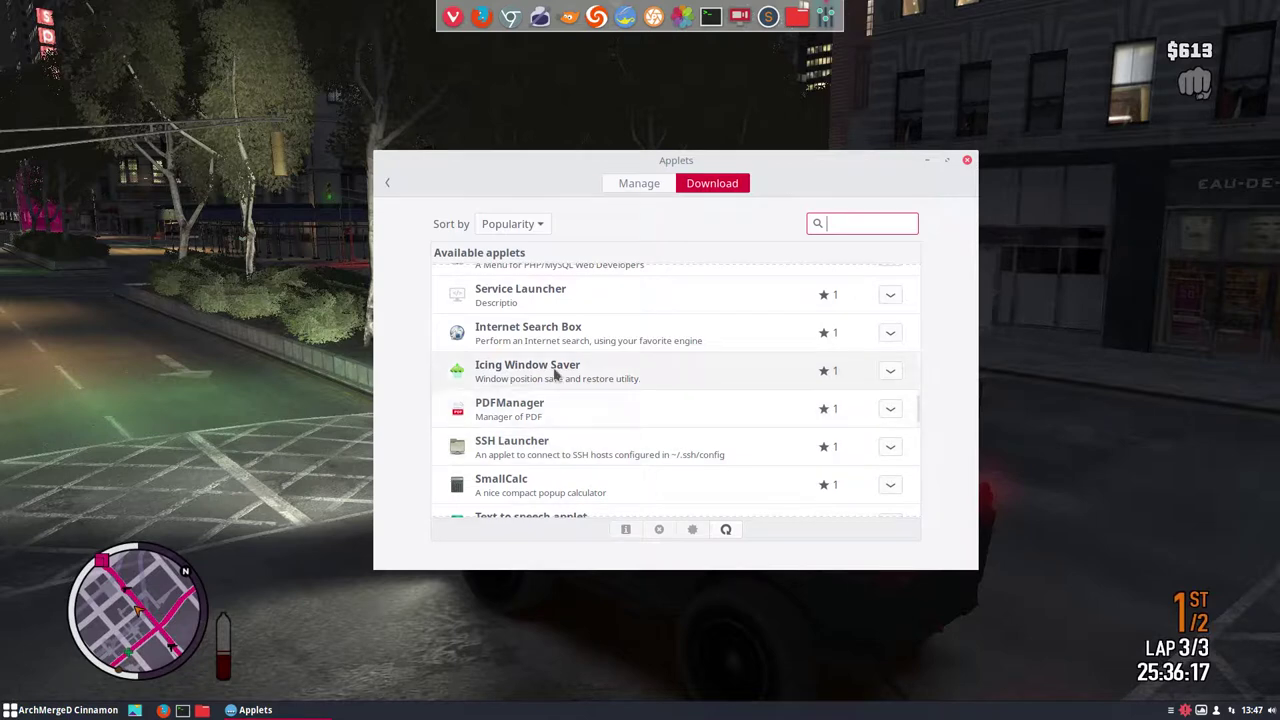
pyautogui.scroll(6, 555, 373)
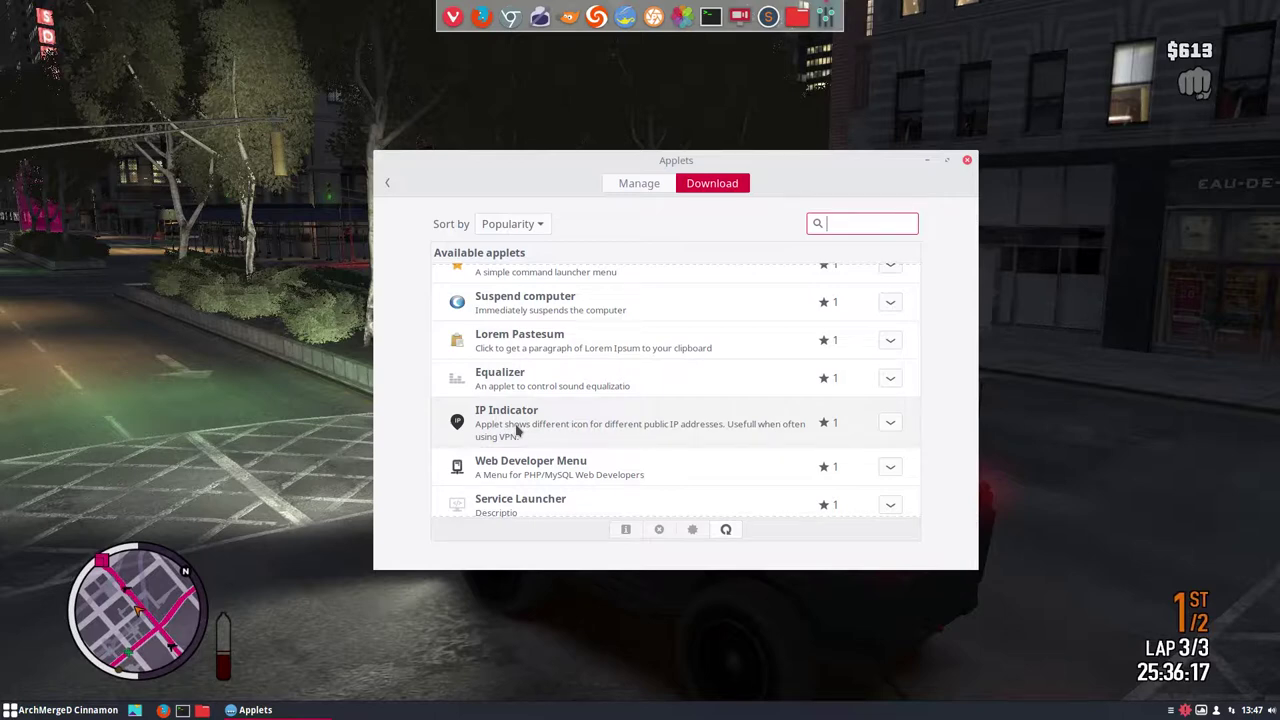
pyautogui.scroll(1, 515, 425)
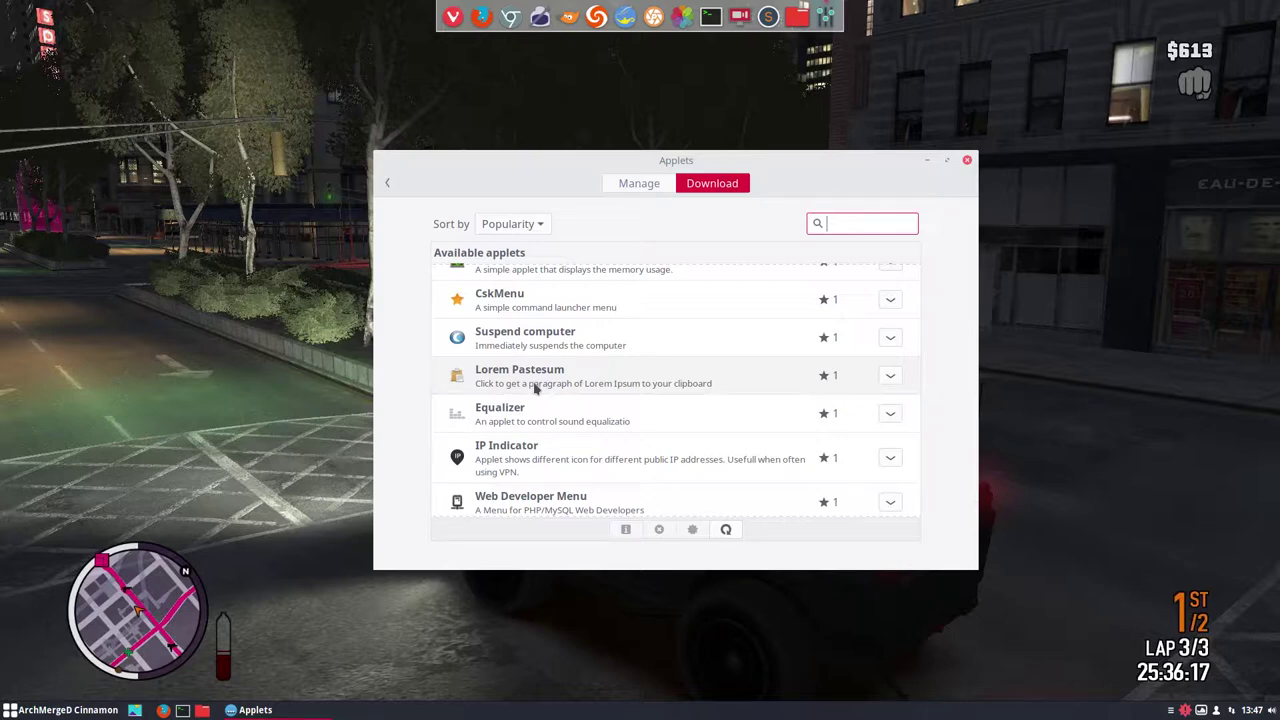
pyautogui.scroll(3, 535, 390)
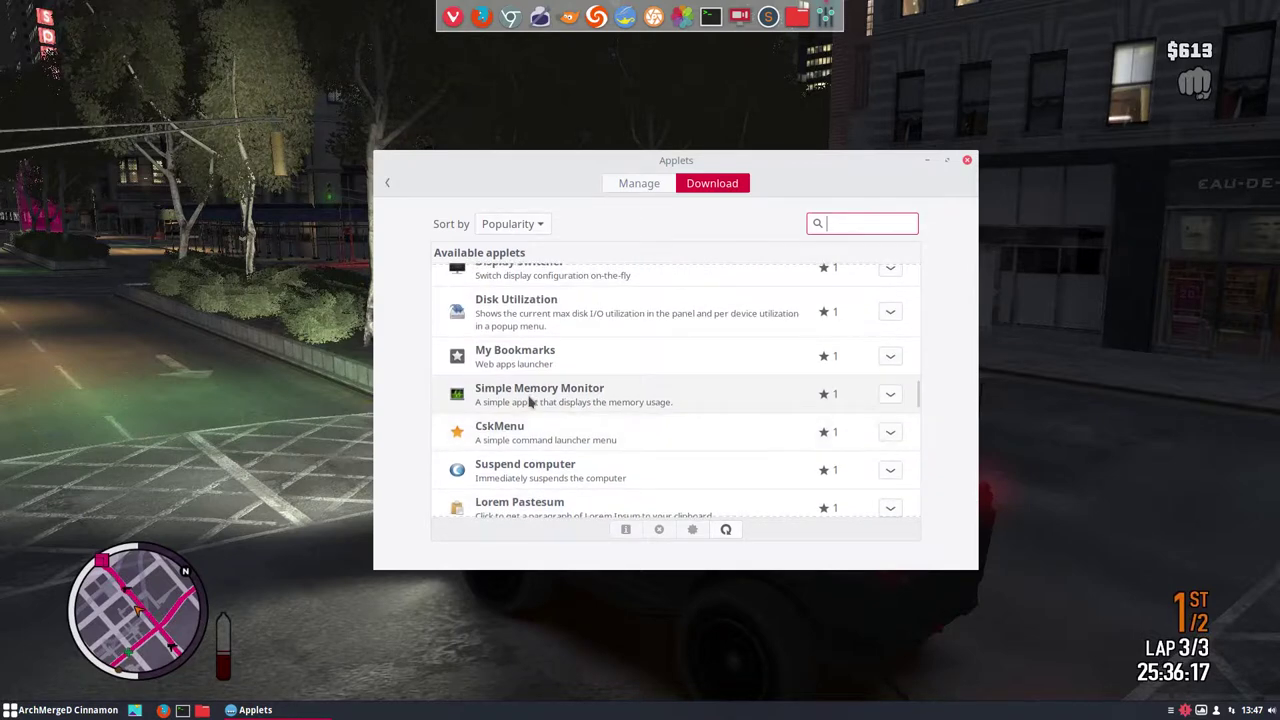
pyautogui.scroll(2, 530, 398)
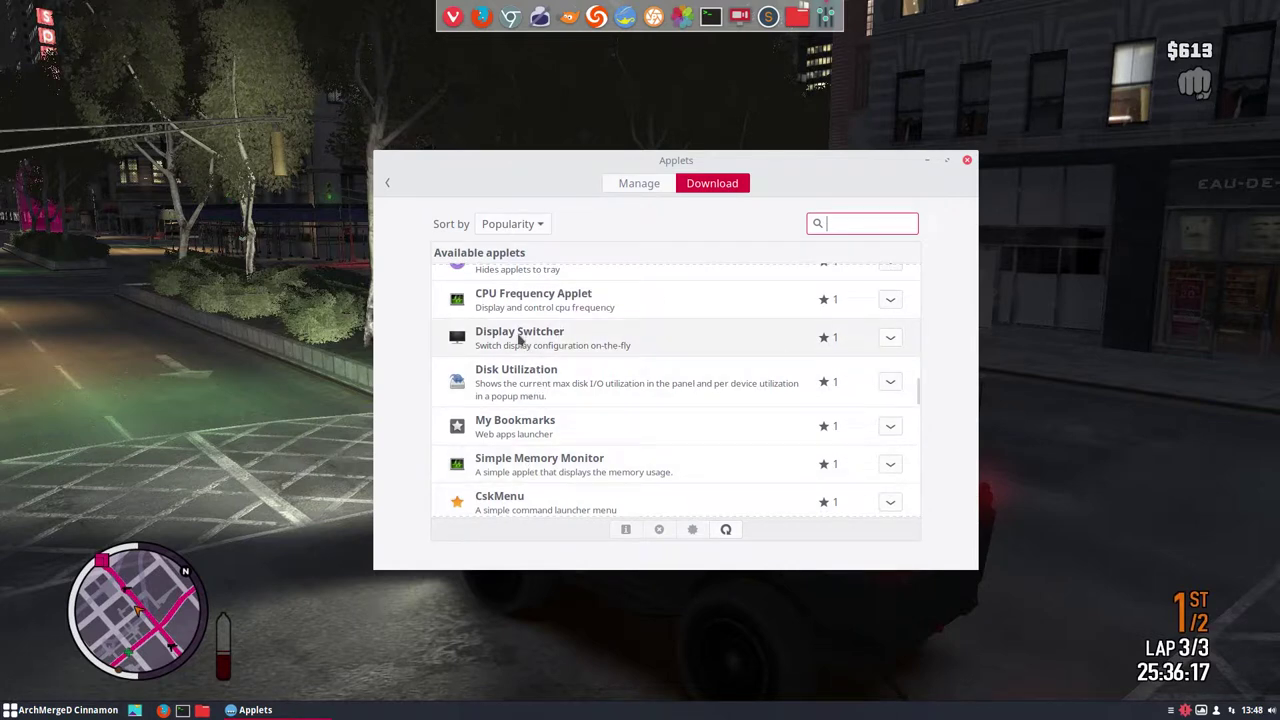
pyautogui.scroll(4, 519, 340)
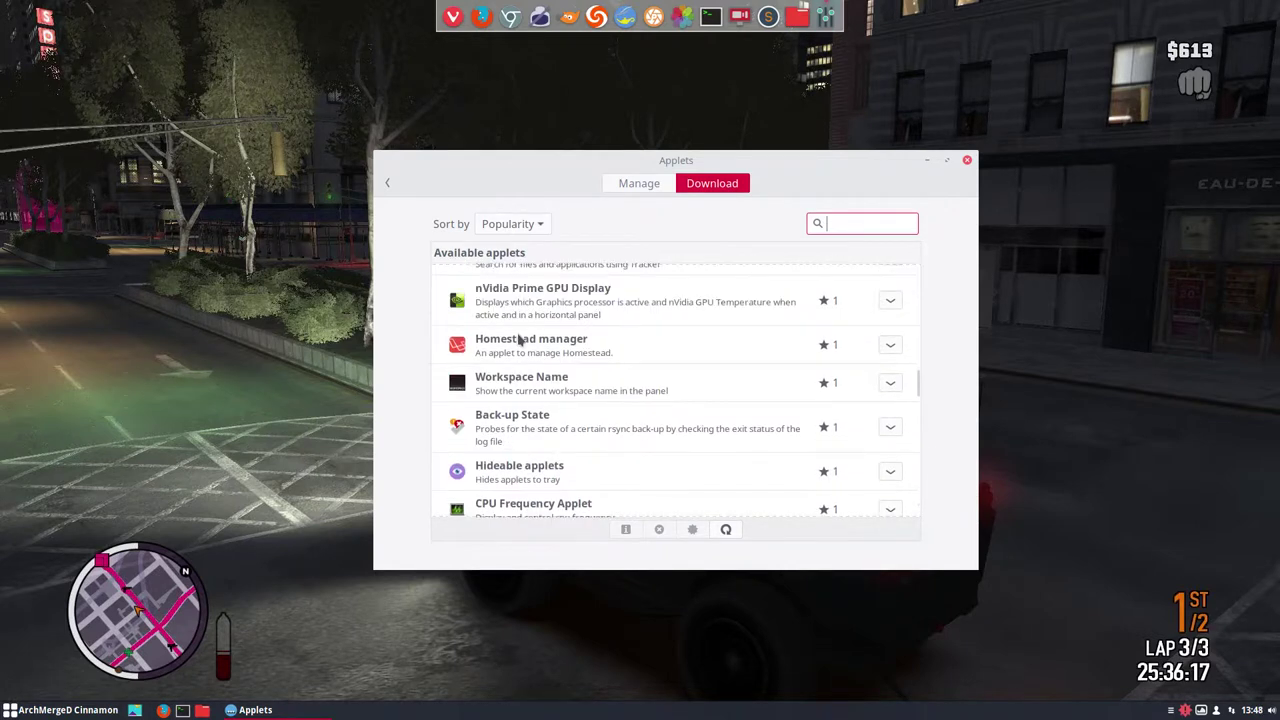
pyautogui.scroll(3, 519, 340)
pyautogui.scroll(1, 519, 340)
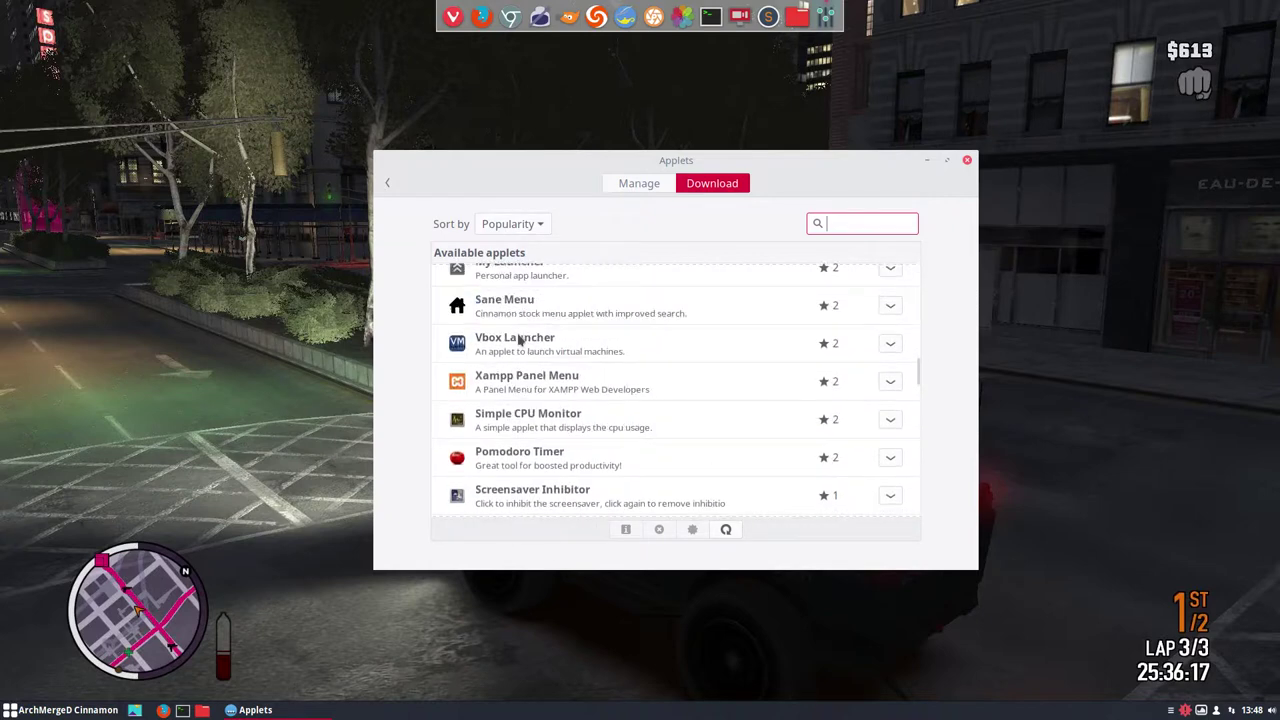
pyautogui.scroll(4, 519, 340)
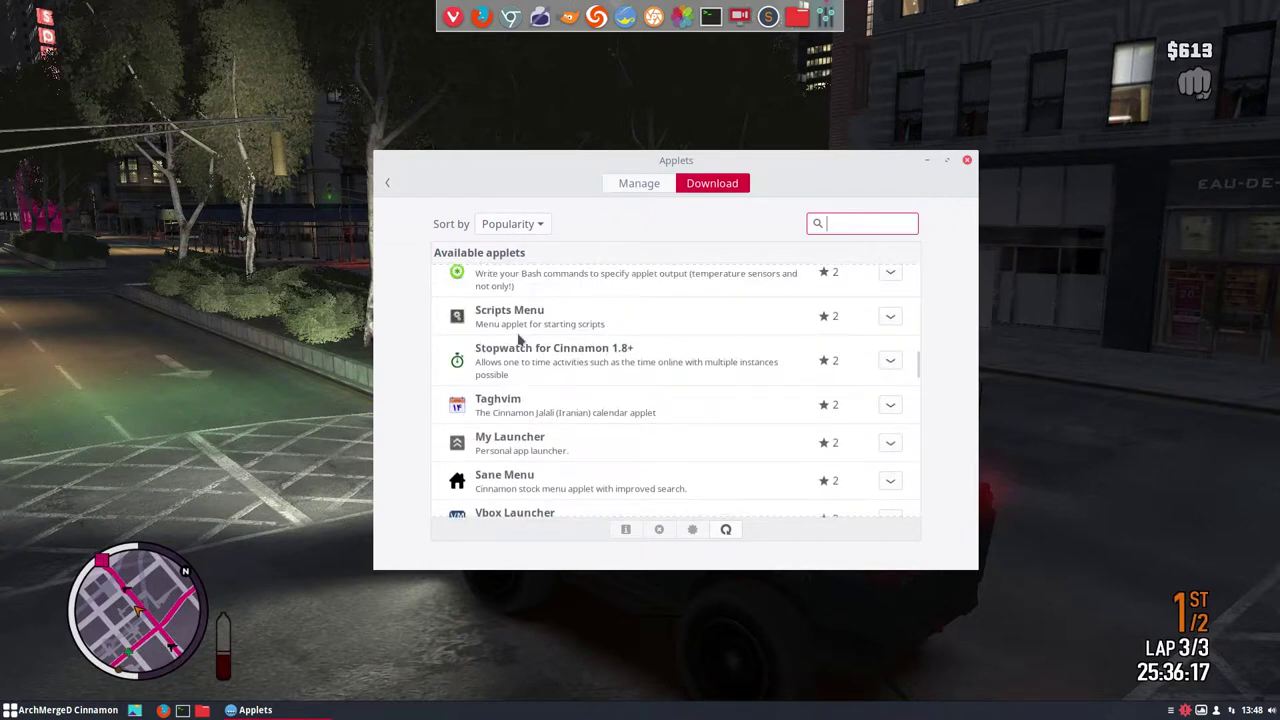
pyautogui.scroll(4, 519, 340)
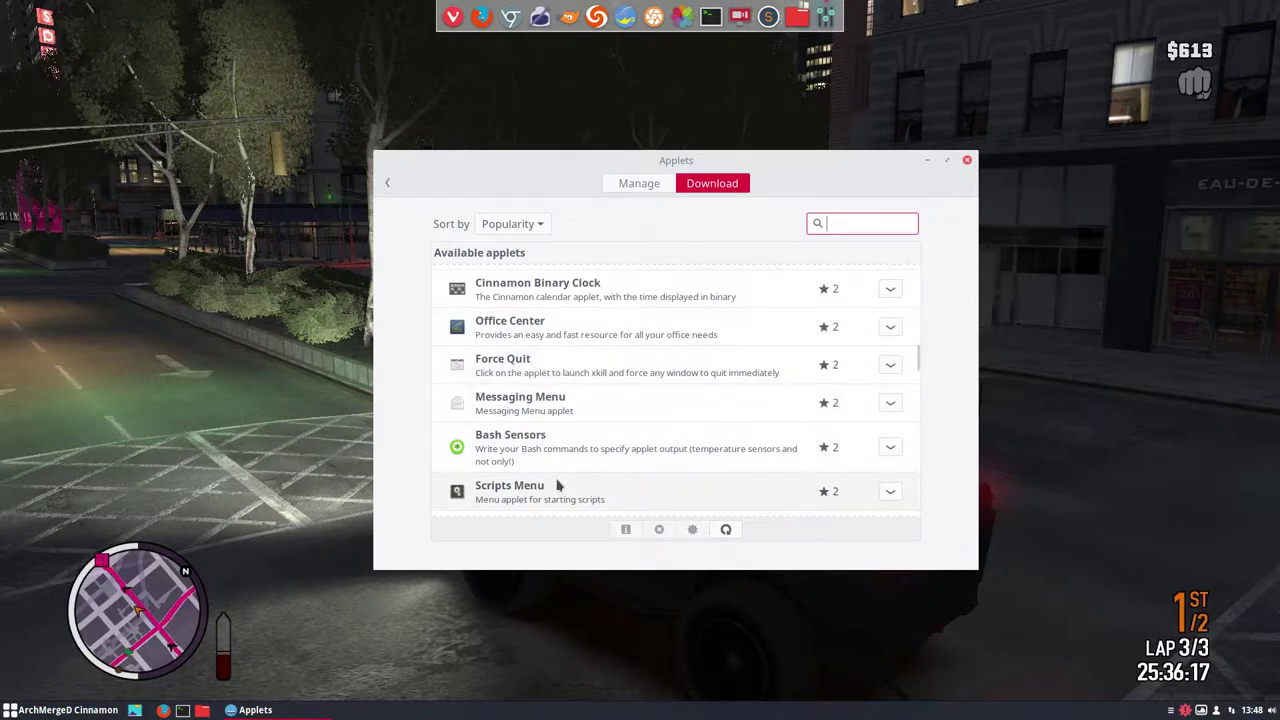
pyautogui.scroll(4, 558, 485)
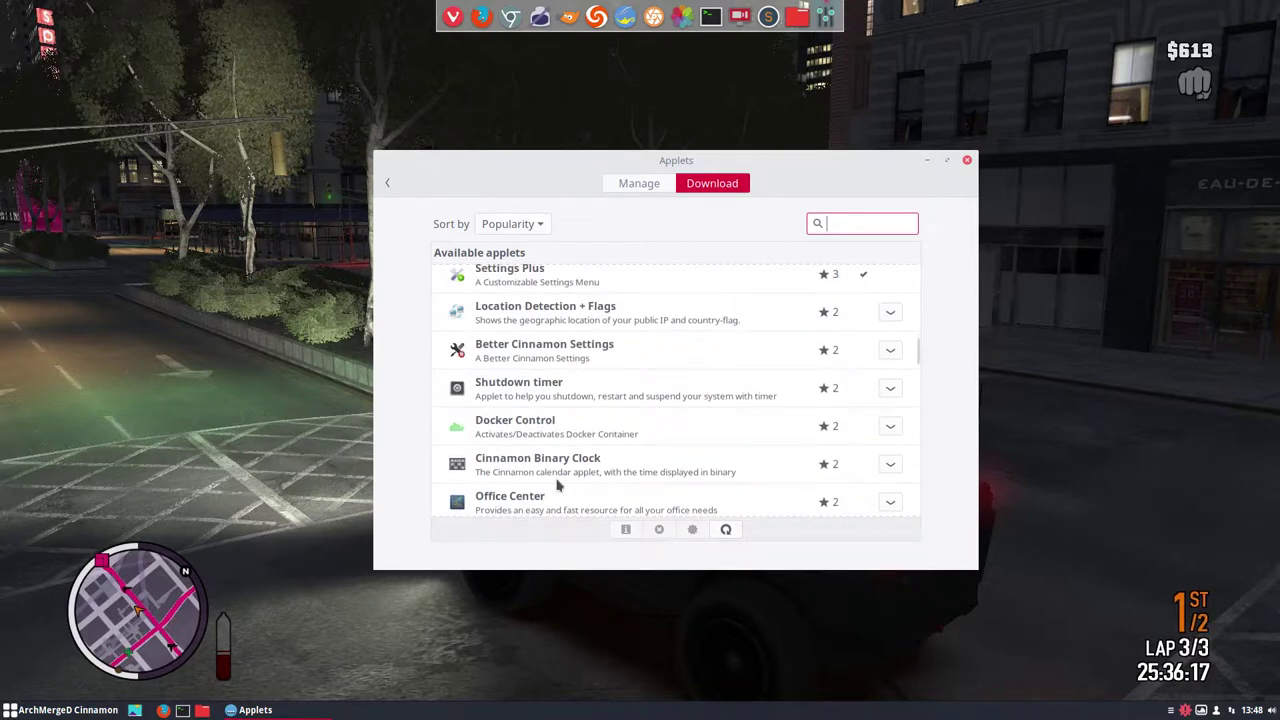
pyautogui.scroll(1, 558, 485)
pyautogui.scroll(15, 558, 485)
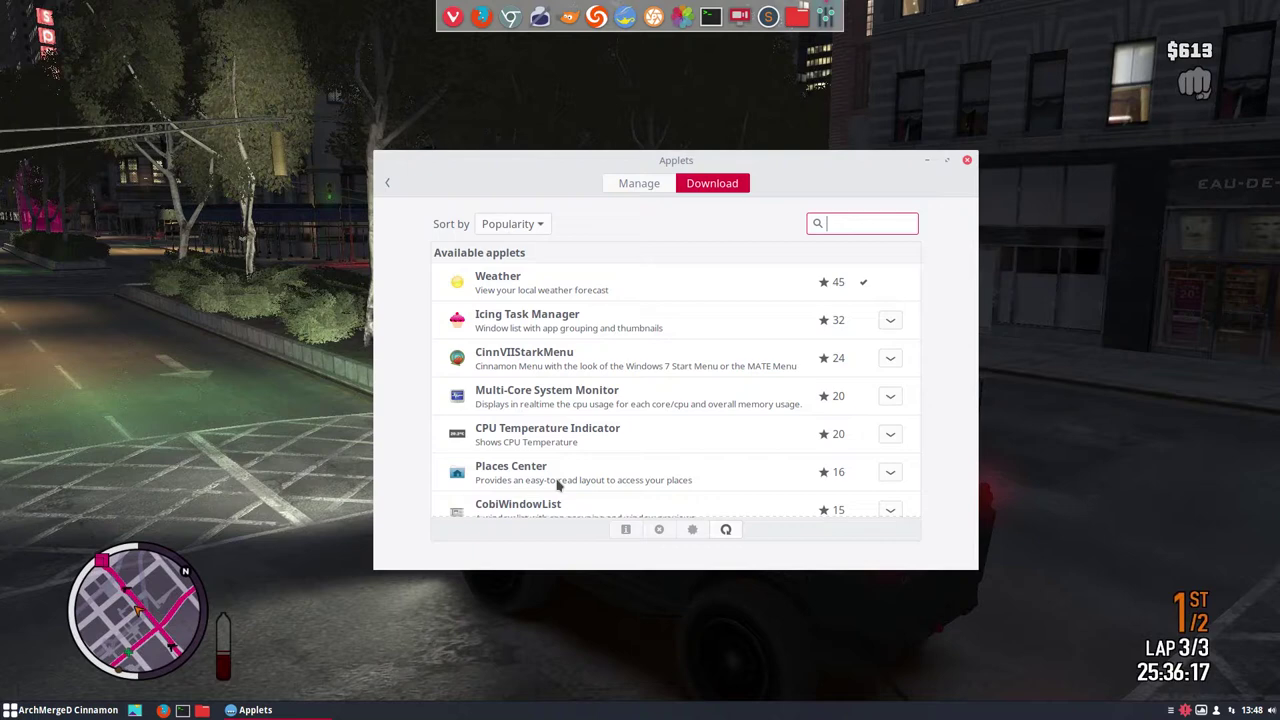
# Return to the System Settings overview and move its window towards the upper-left area of the desktop
pyautogui.click(387, 182)
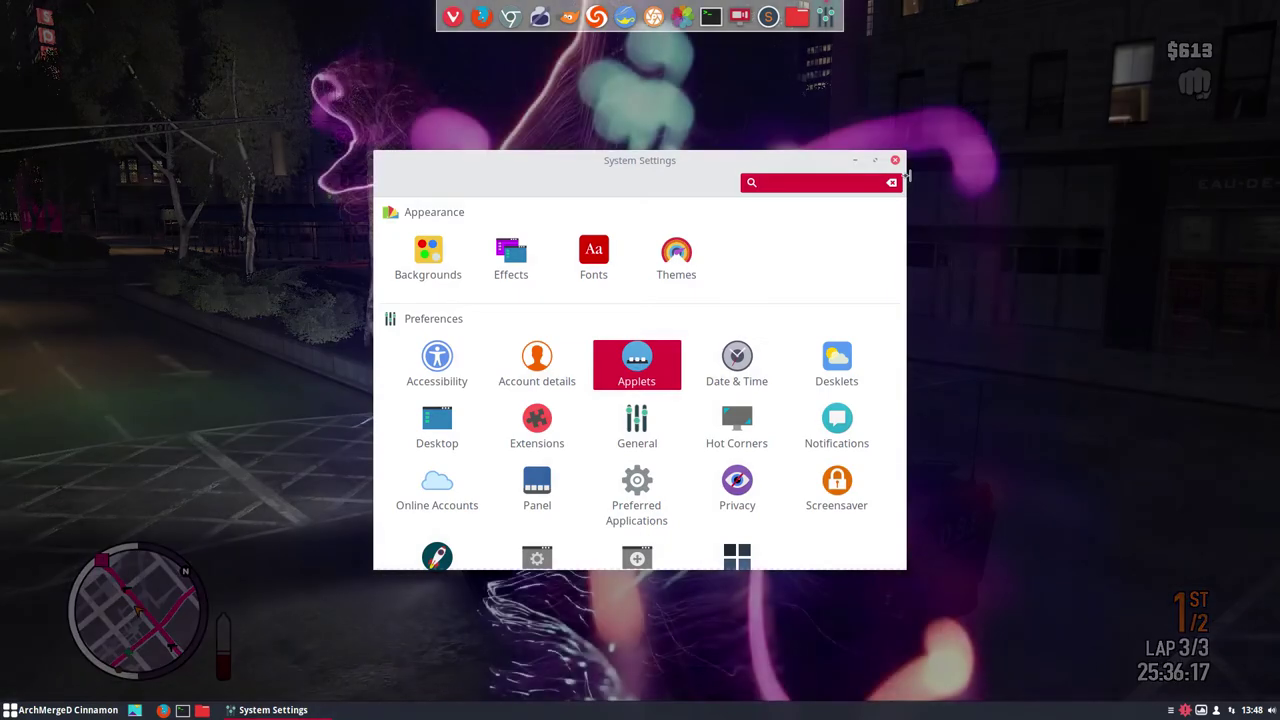
pyautogui.moveTo(664, 161); pyautogui.dragTo(420, 140)
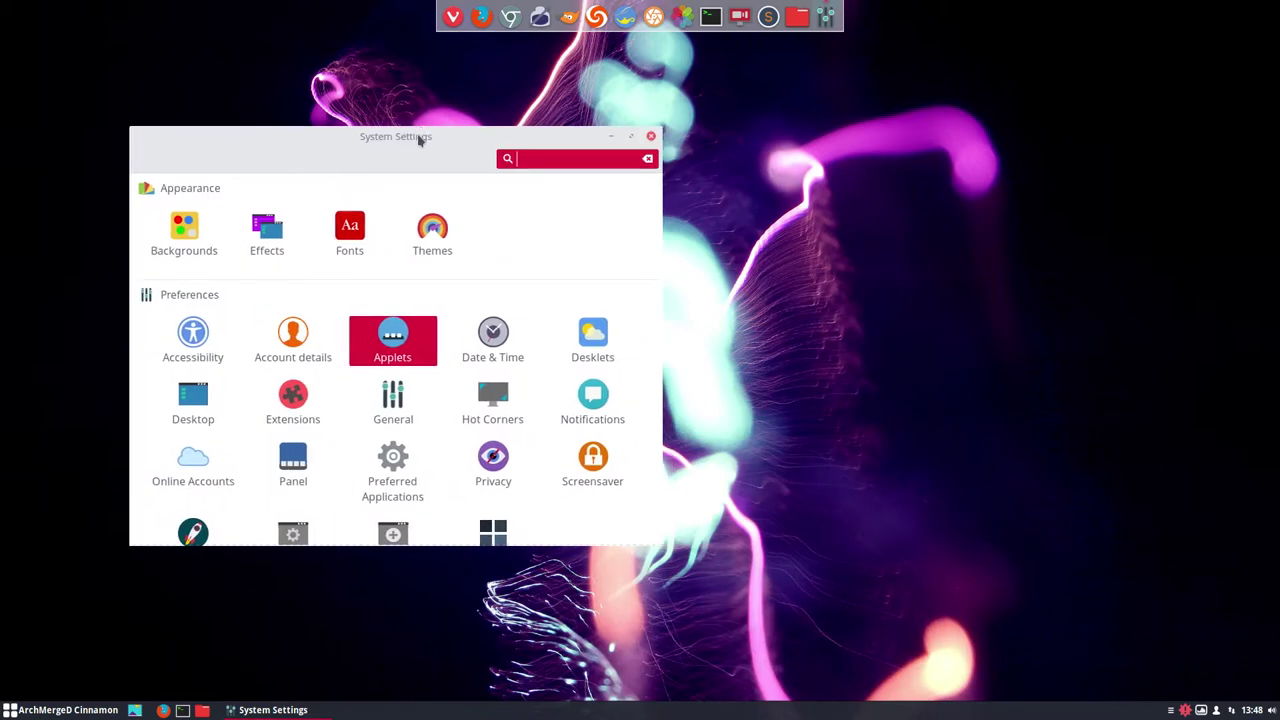